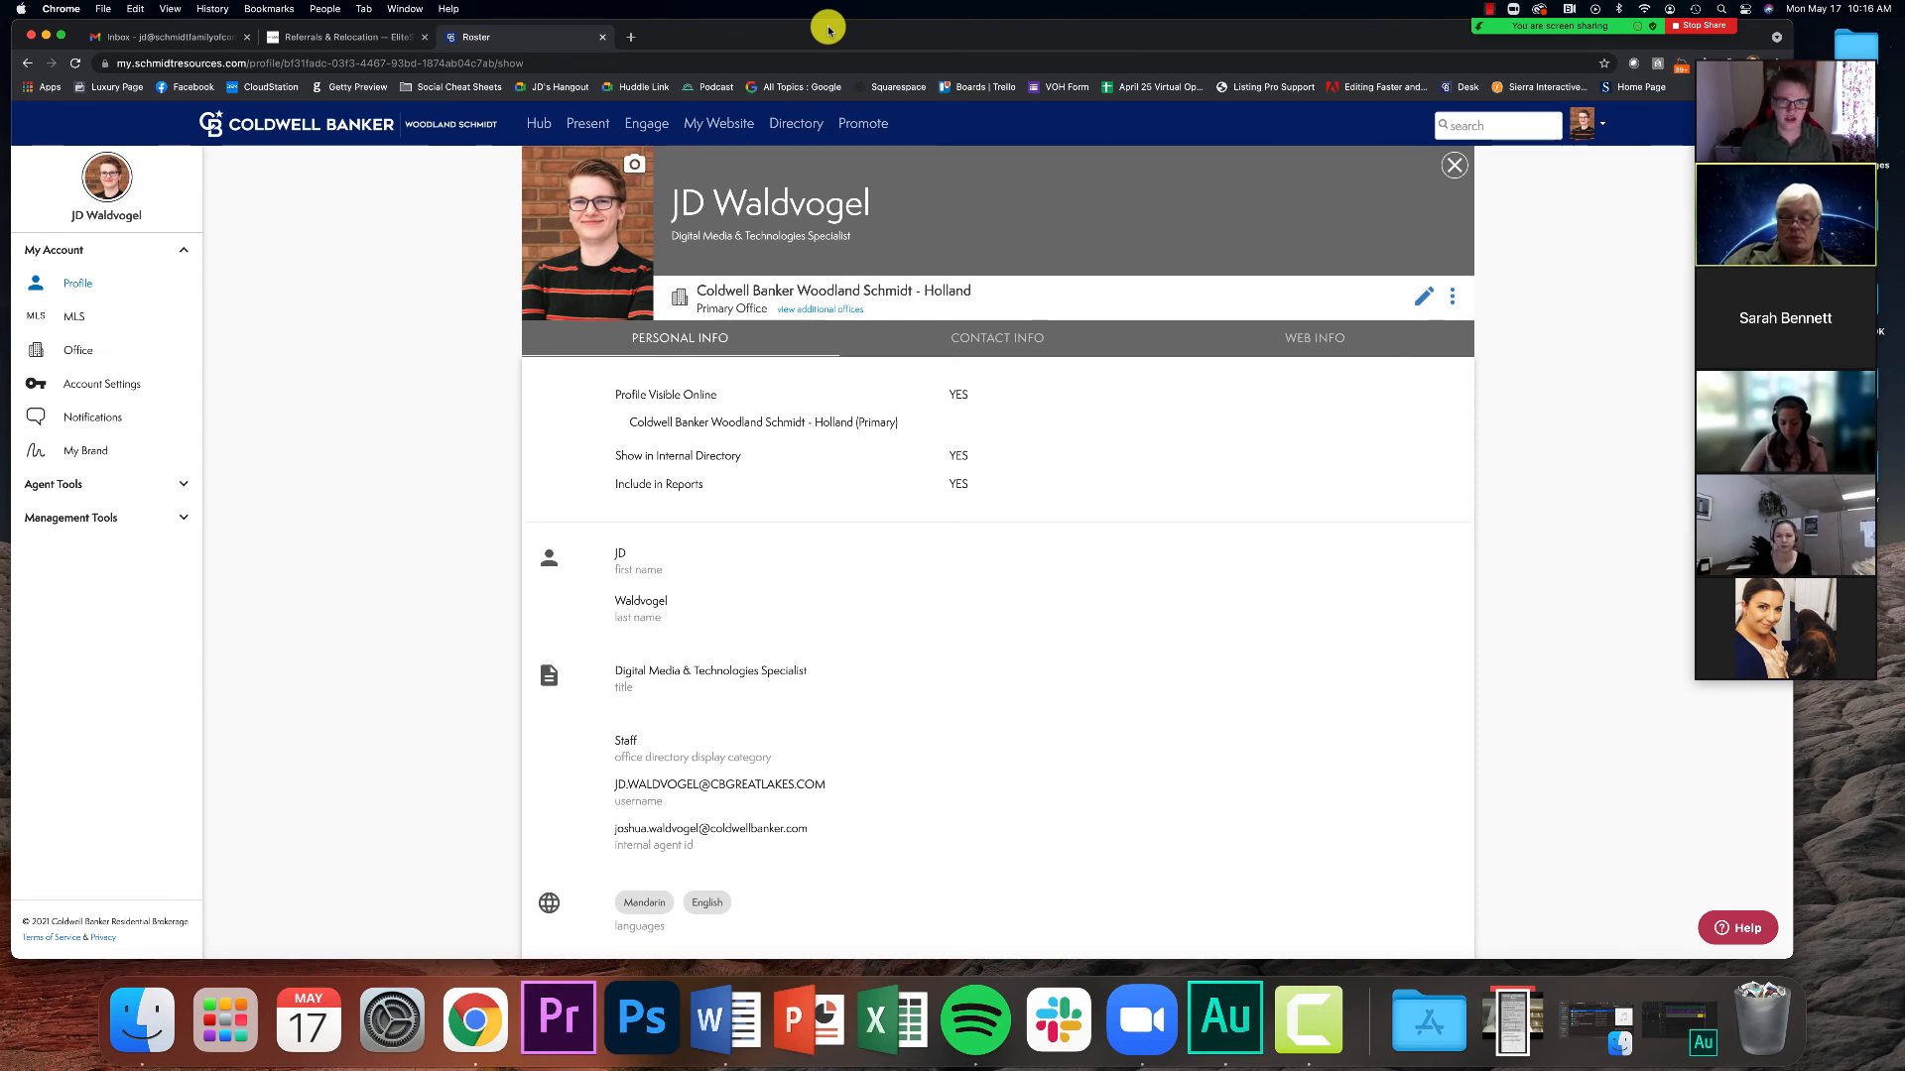
# Stop the current screen share in the Zoom meeting and share Desktop 1 again.
pyautogui.click(1685, 31)
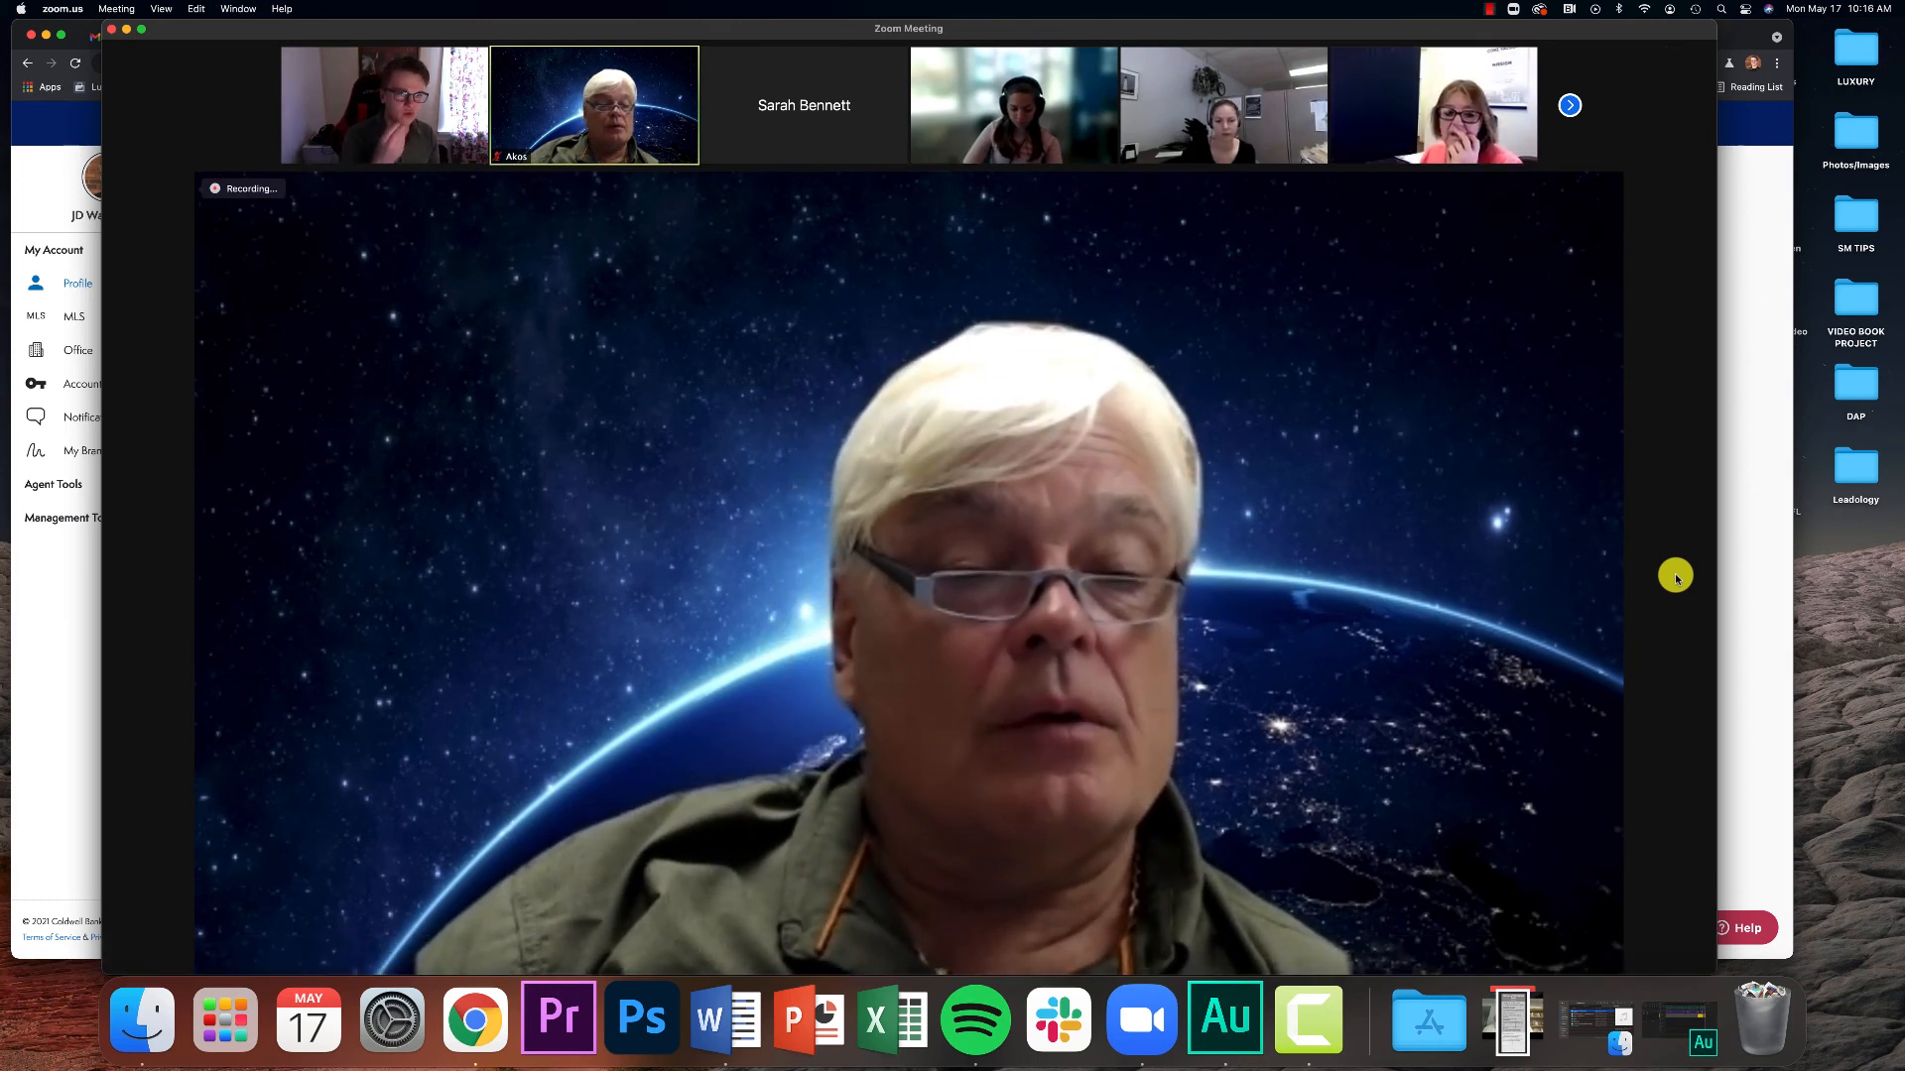
pyautogui.rightClick(446, 93)
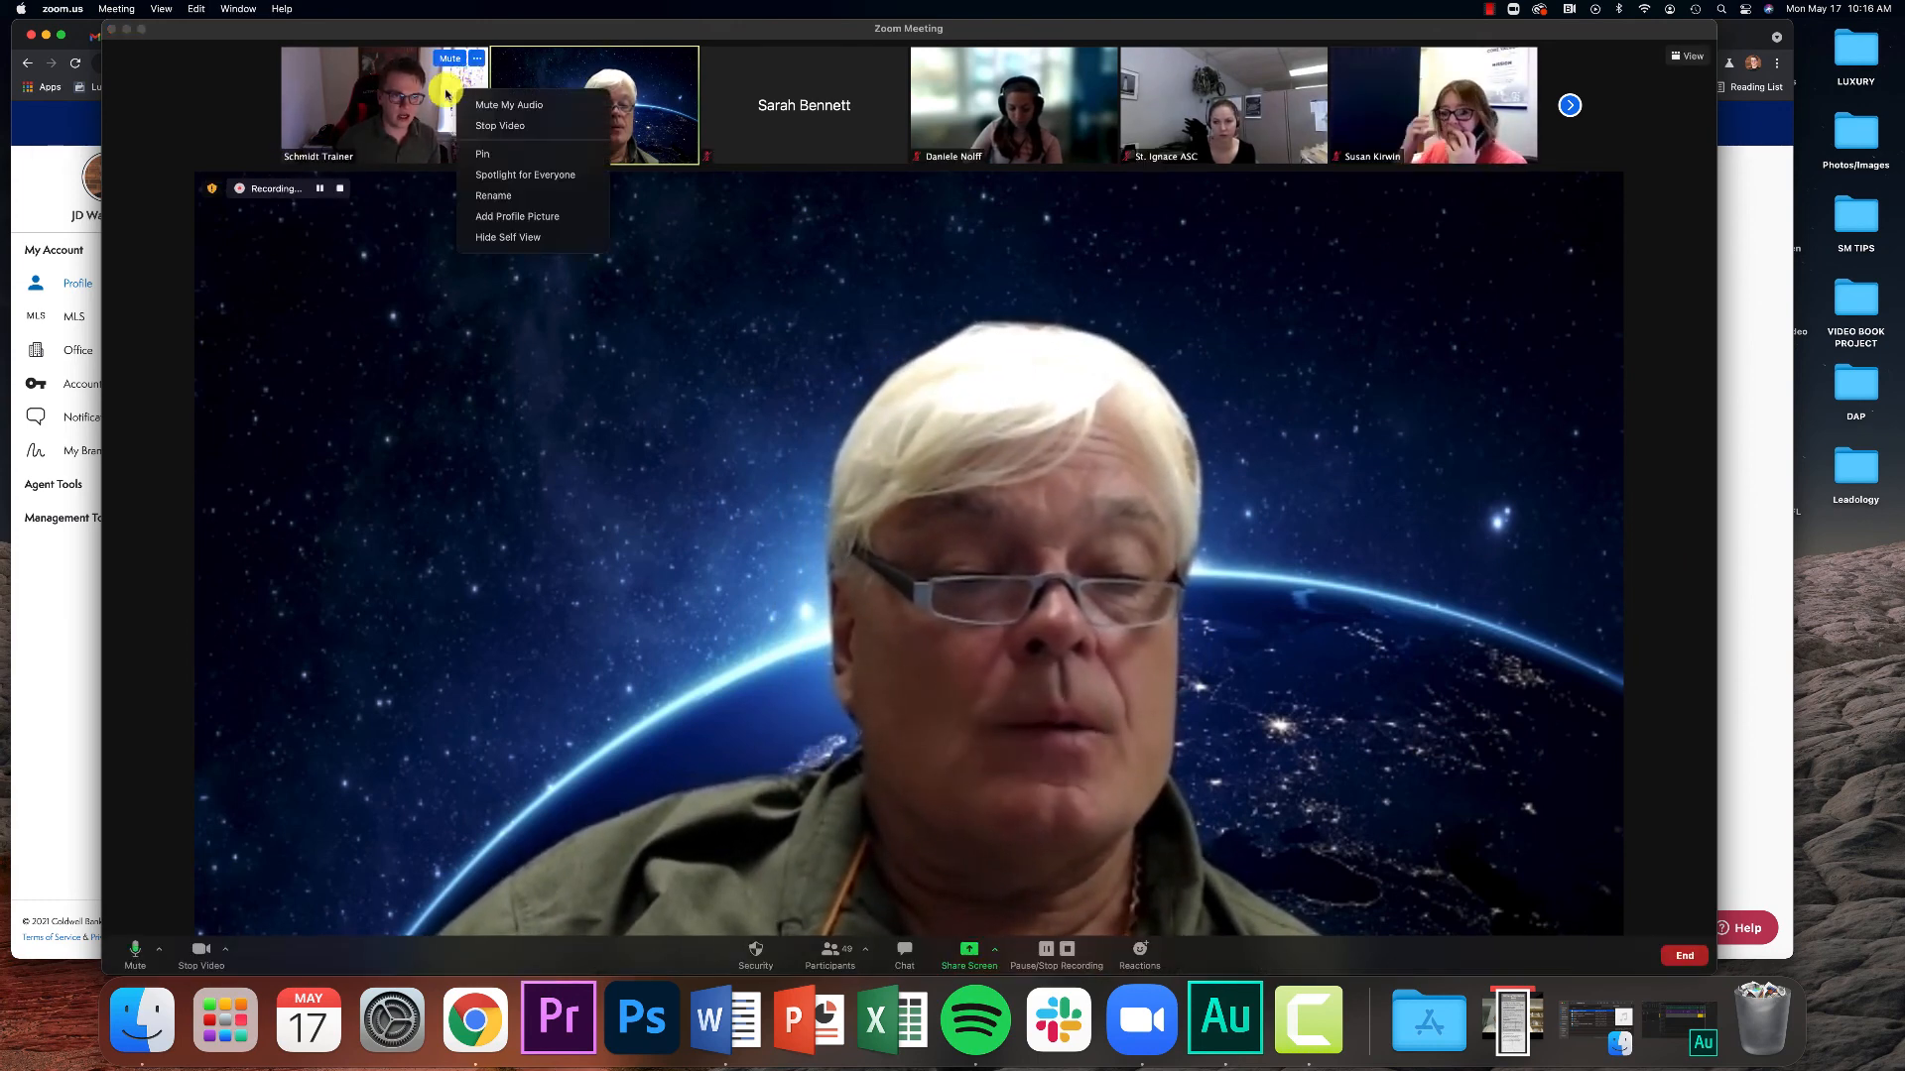
pyautogui.click(294, 247)
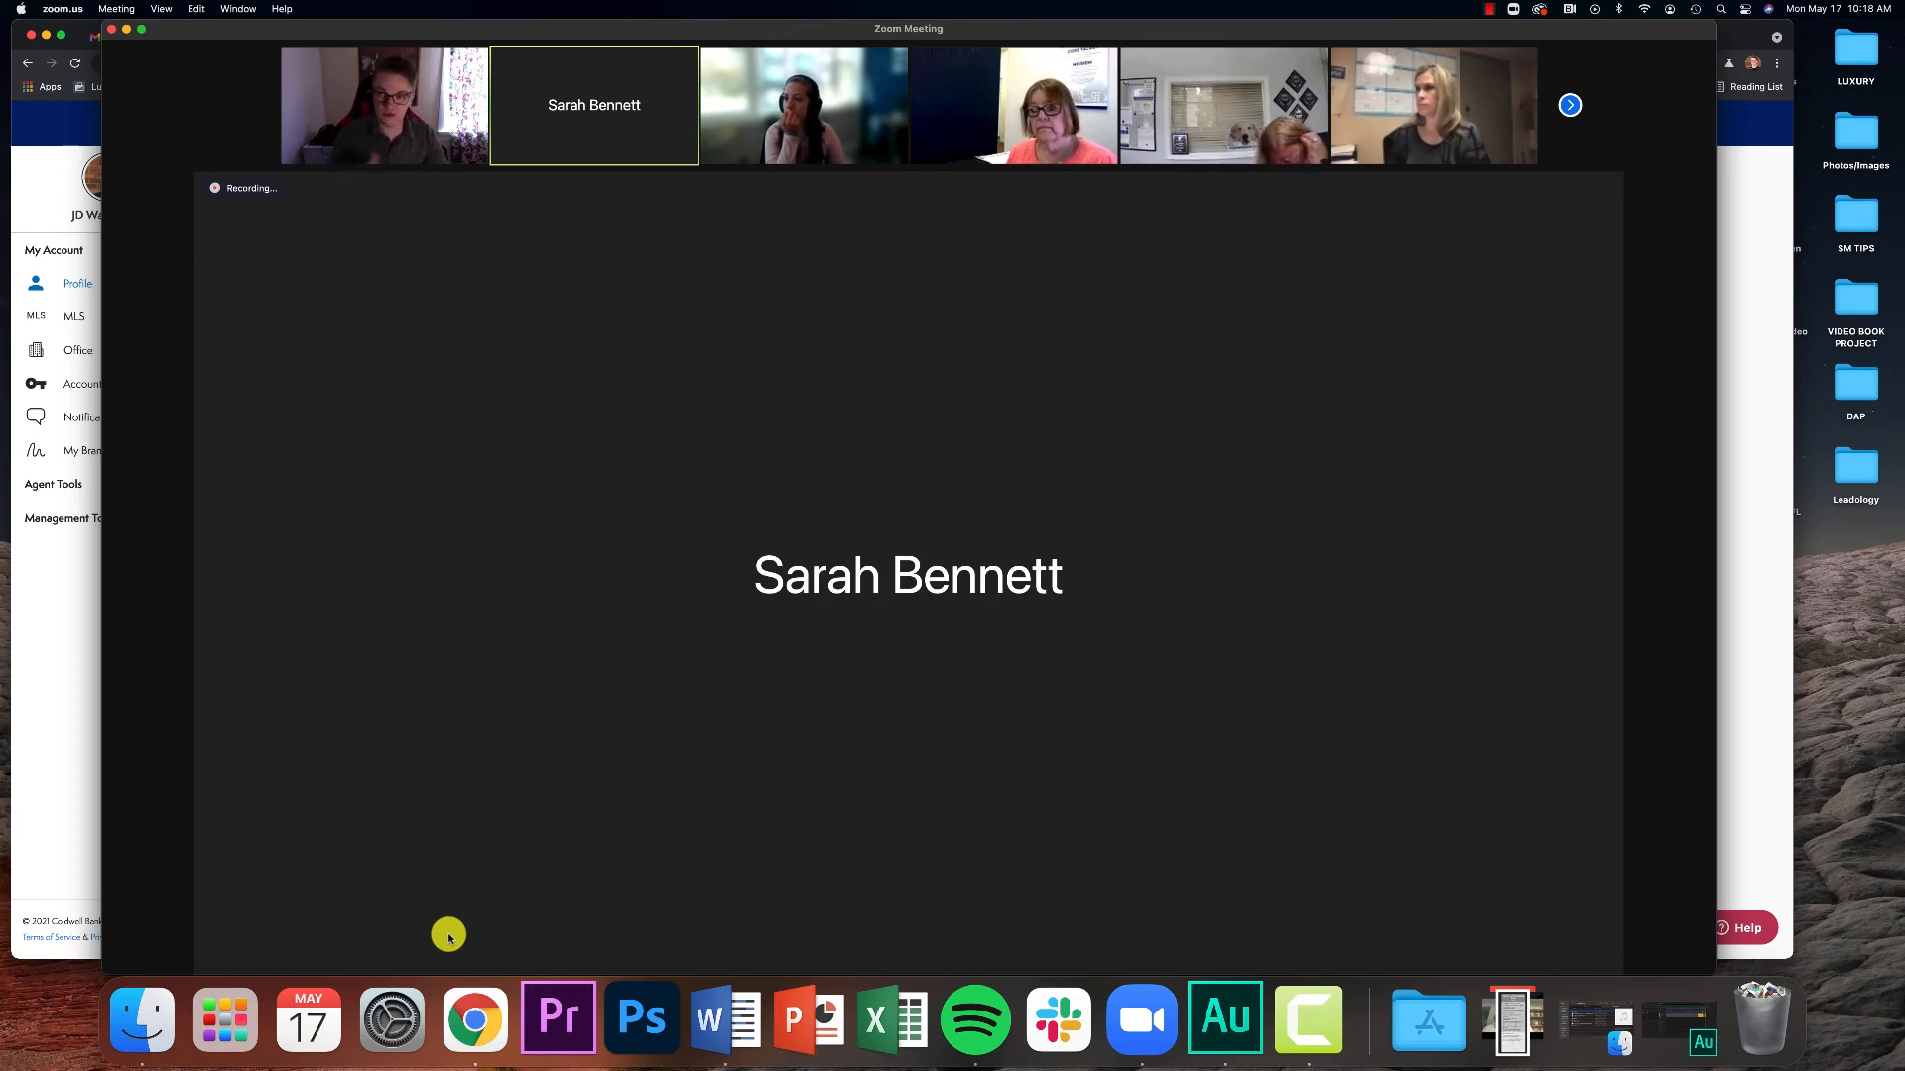
pyautogui.click(964, 950)
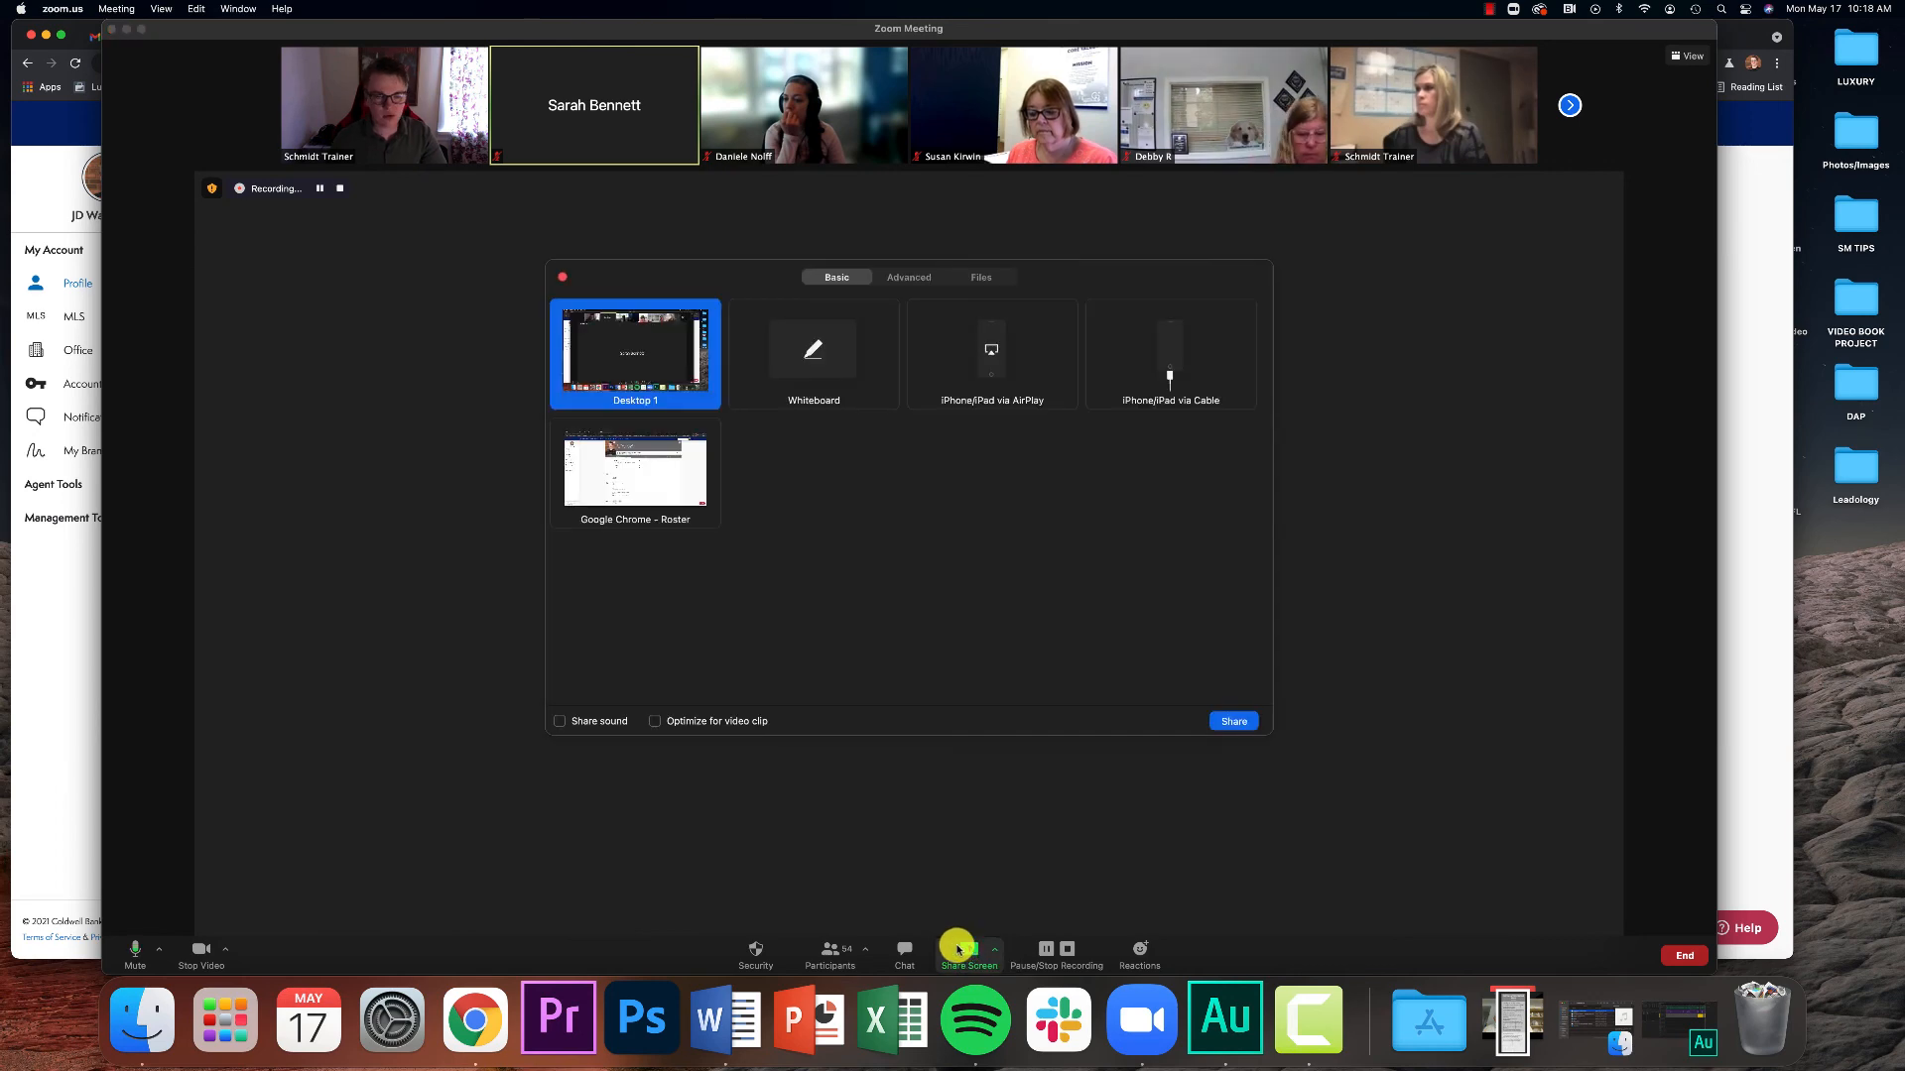
pyautogui.click(1234, 721)
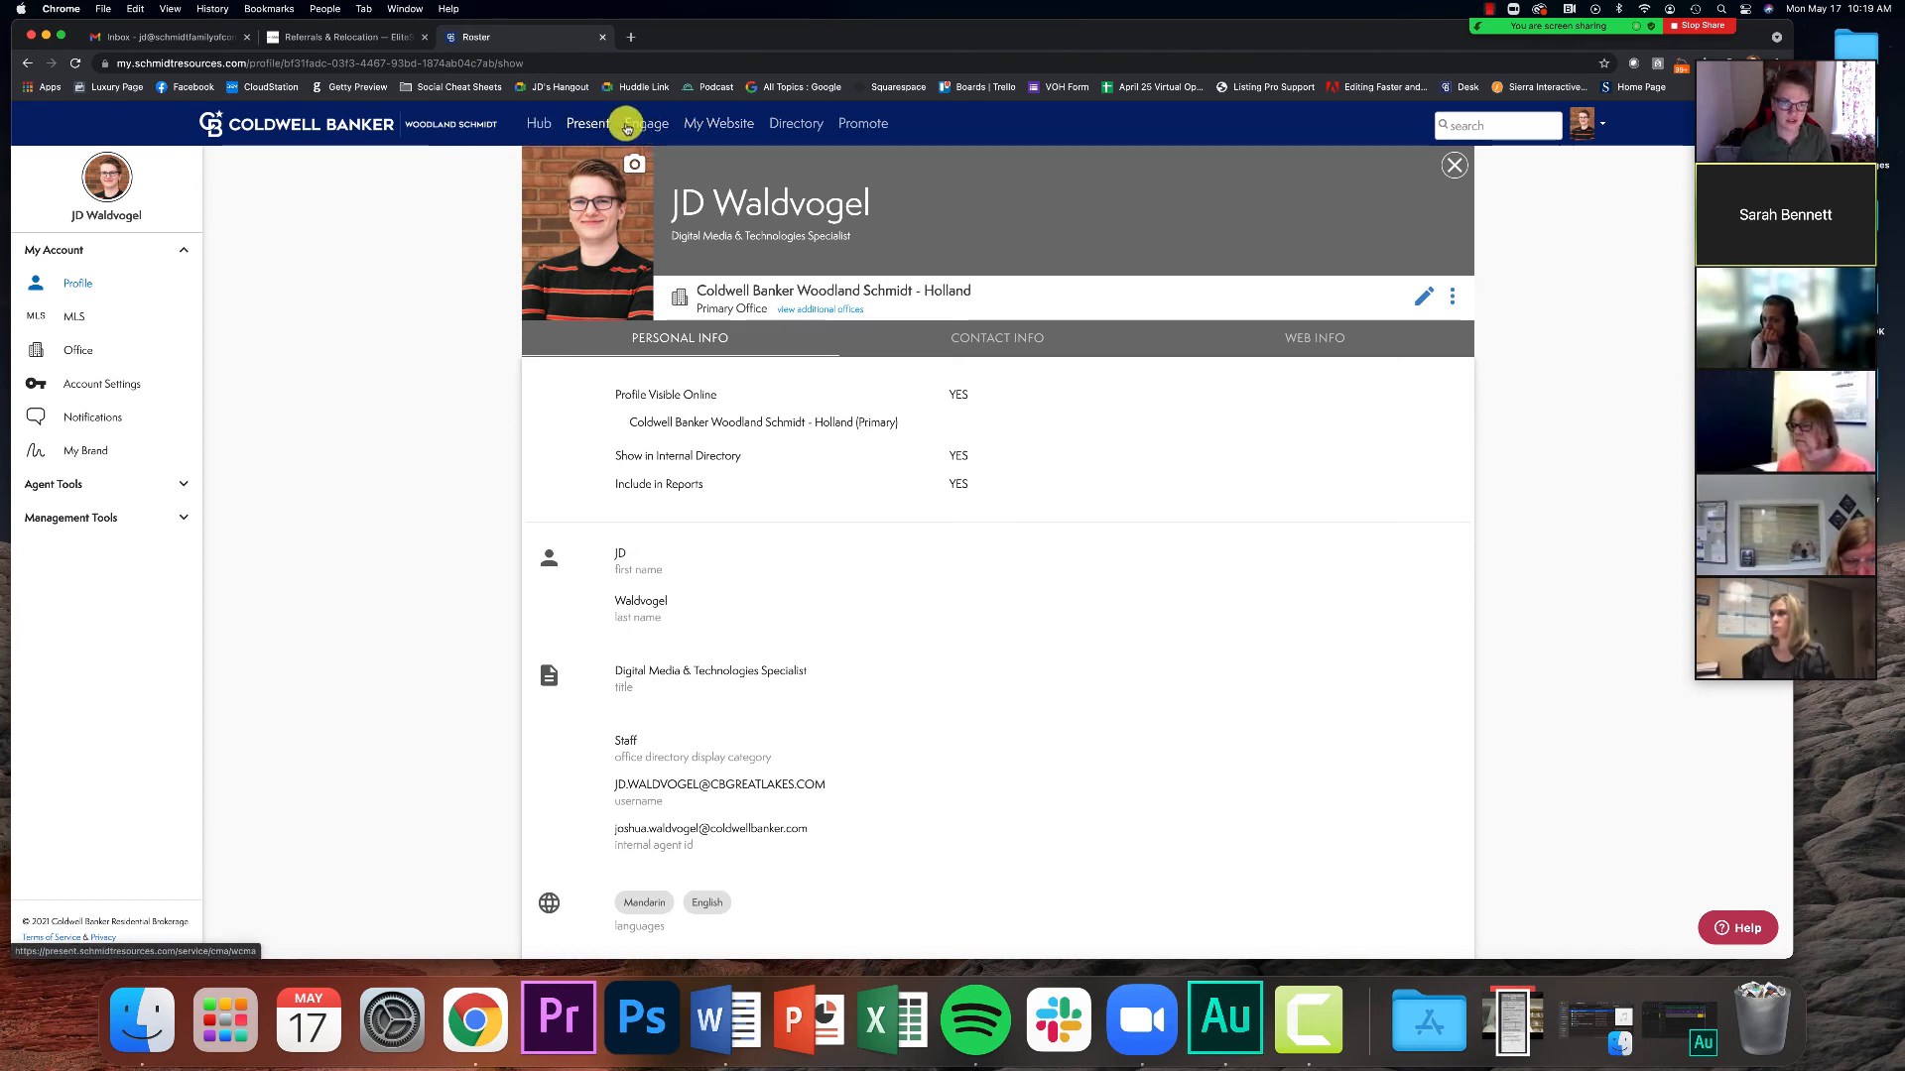
# Open the Engage section of the Coldwell Banker site and switch it from Manager Mode to Agent Mode.
pyautogui.click(645, 123)
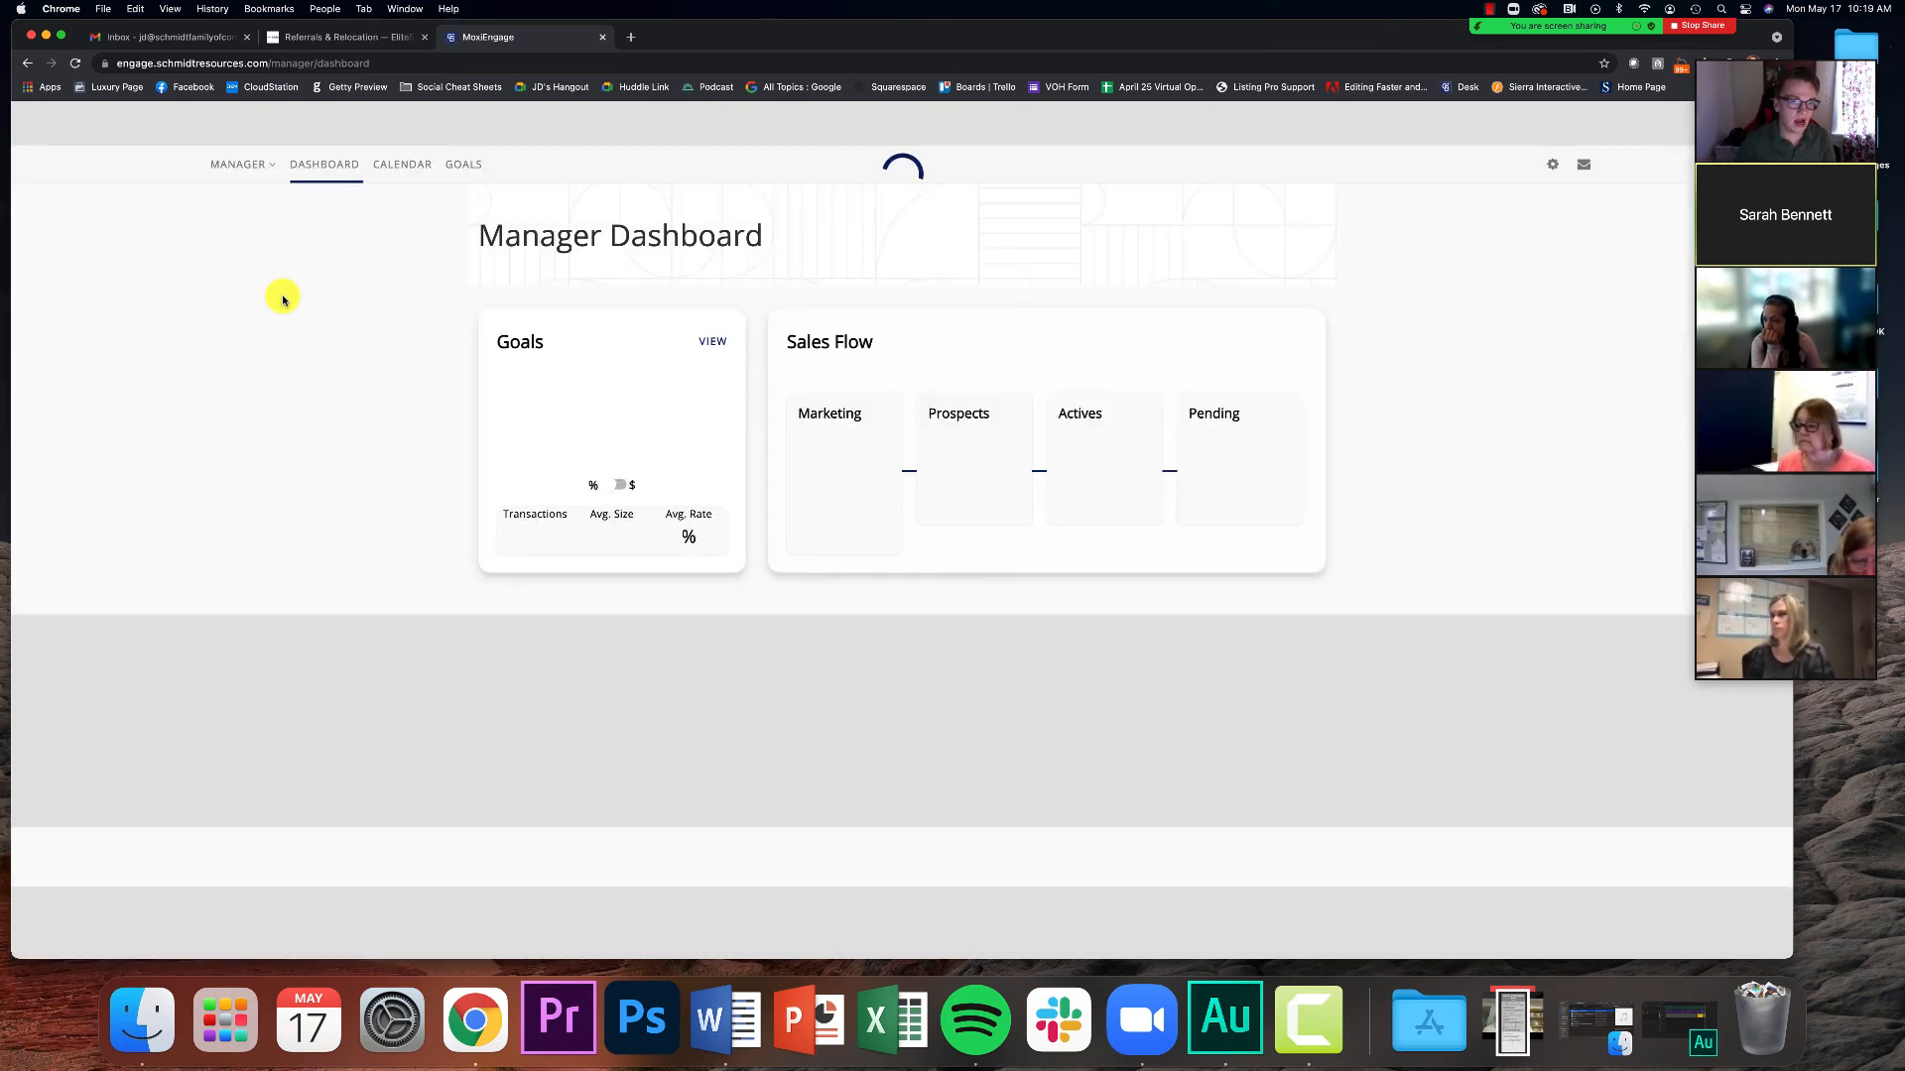
pyautogui.click(224, 163)
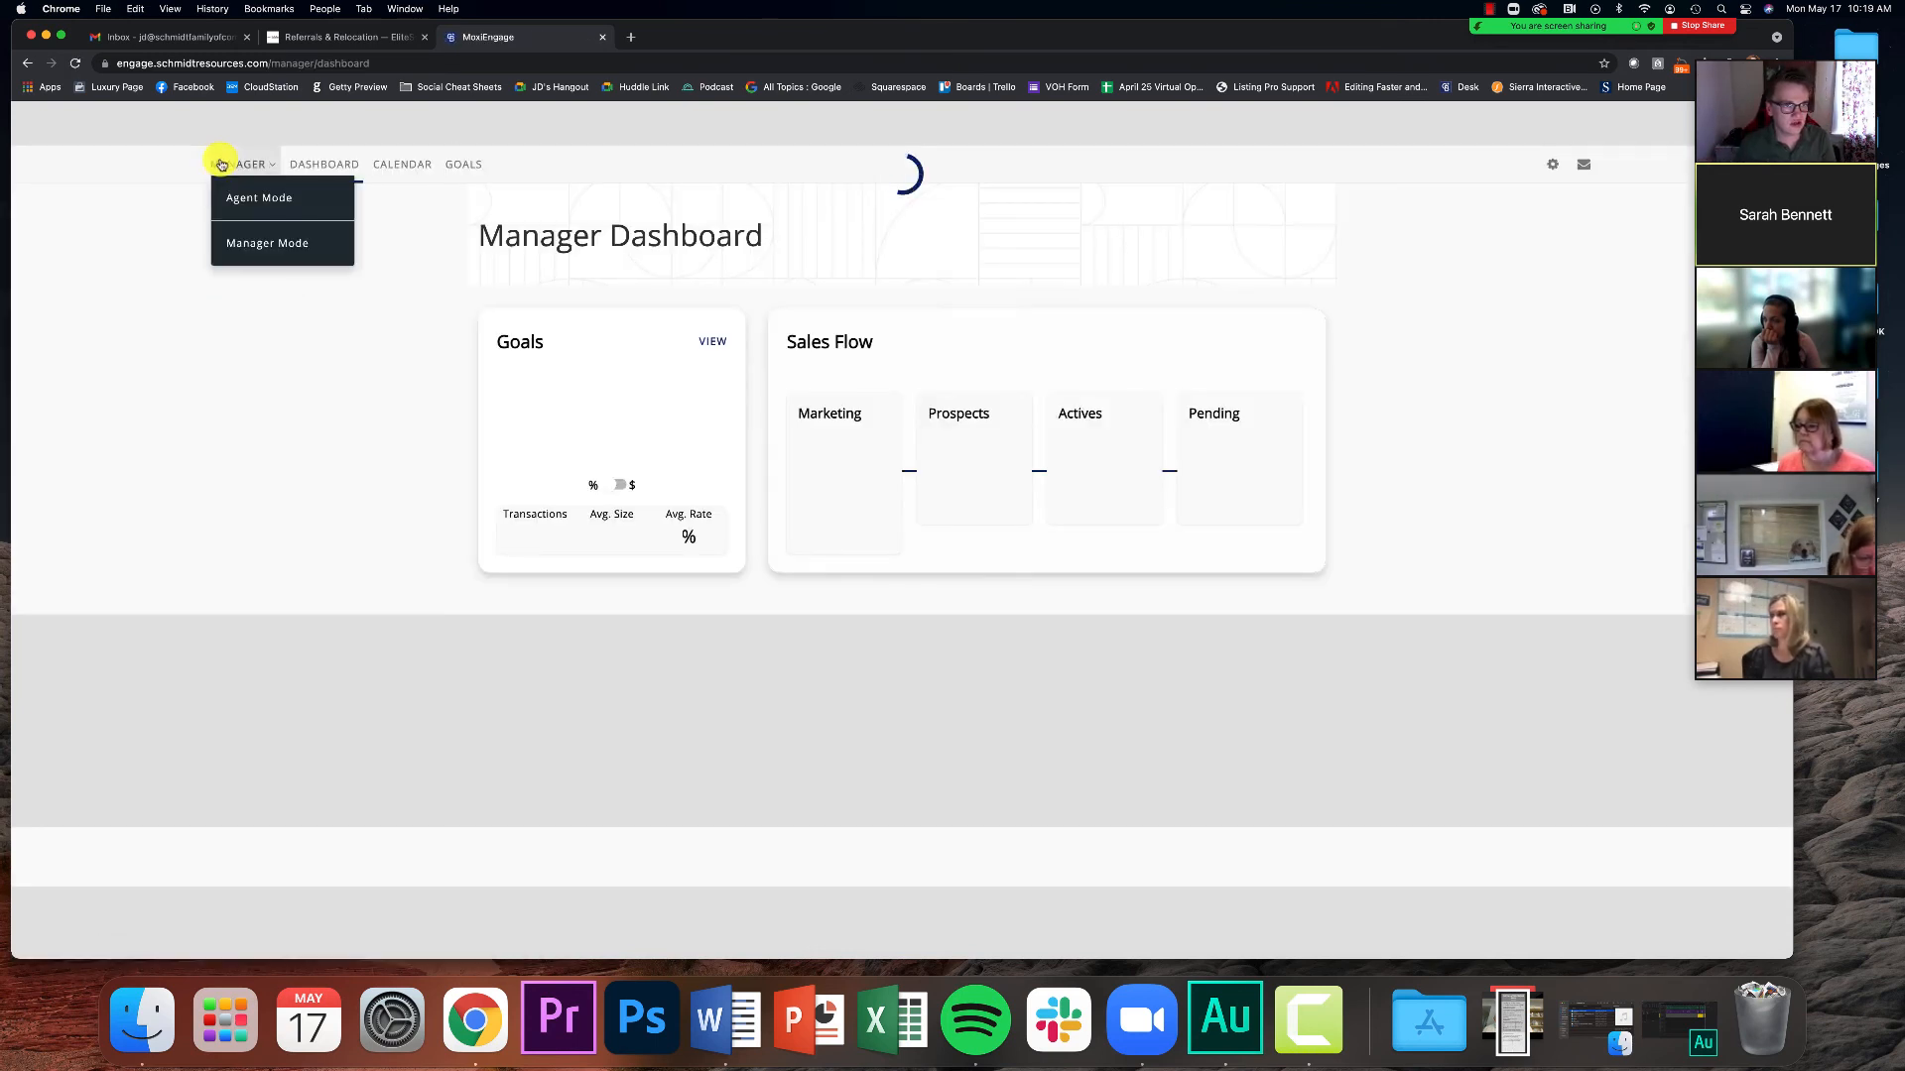
pyautogui.click(242, 191)
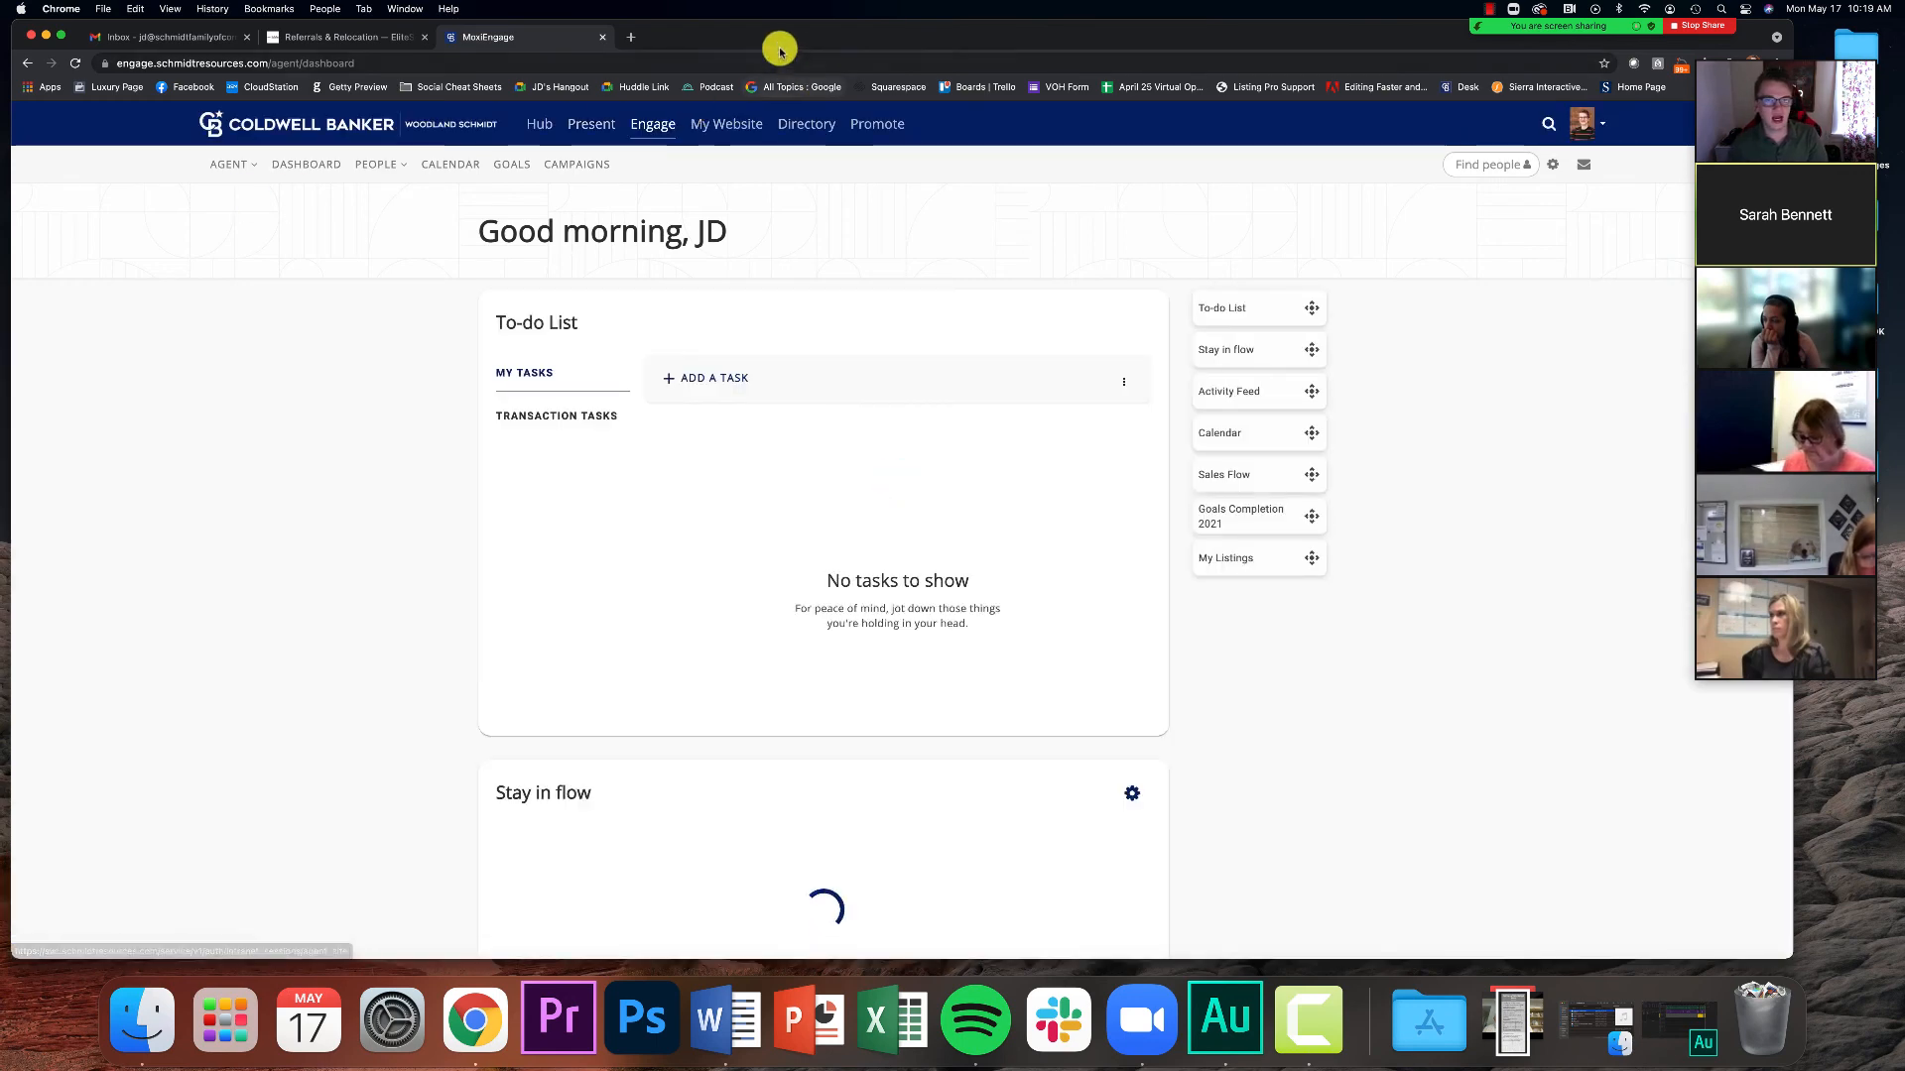
# Open the record of the first contact suggested under Stay in flow on the agent dashboard.
pyautogui.scroll(-2, 295, 603)
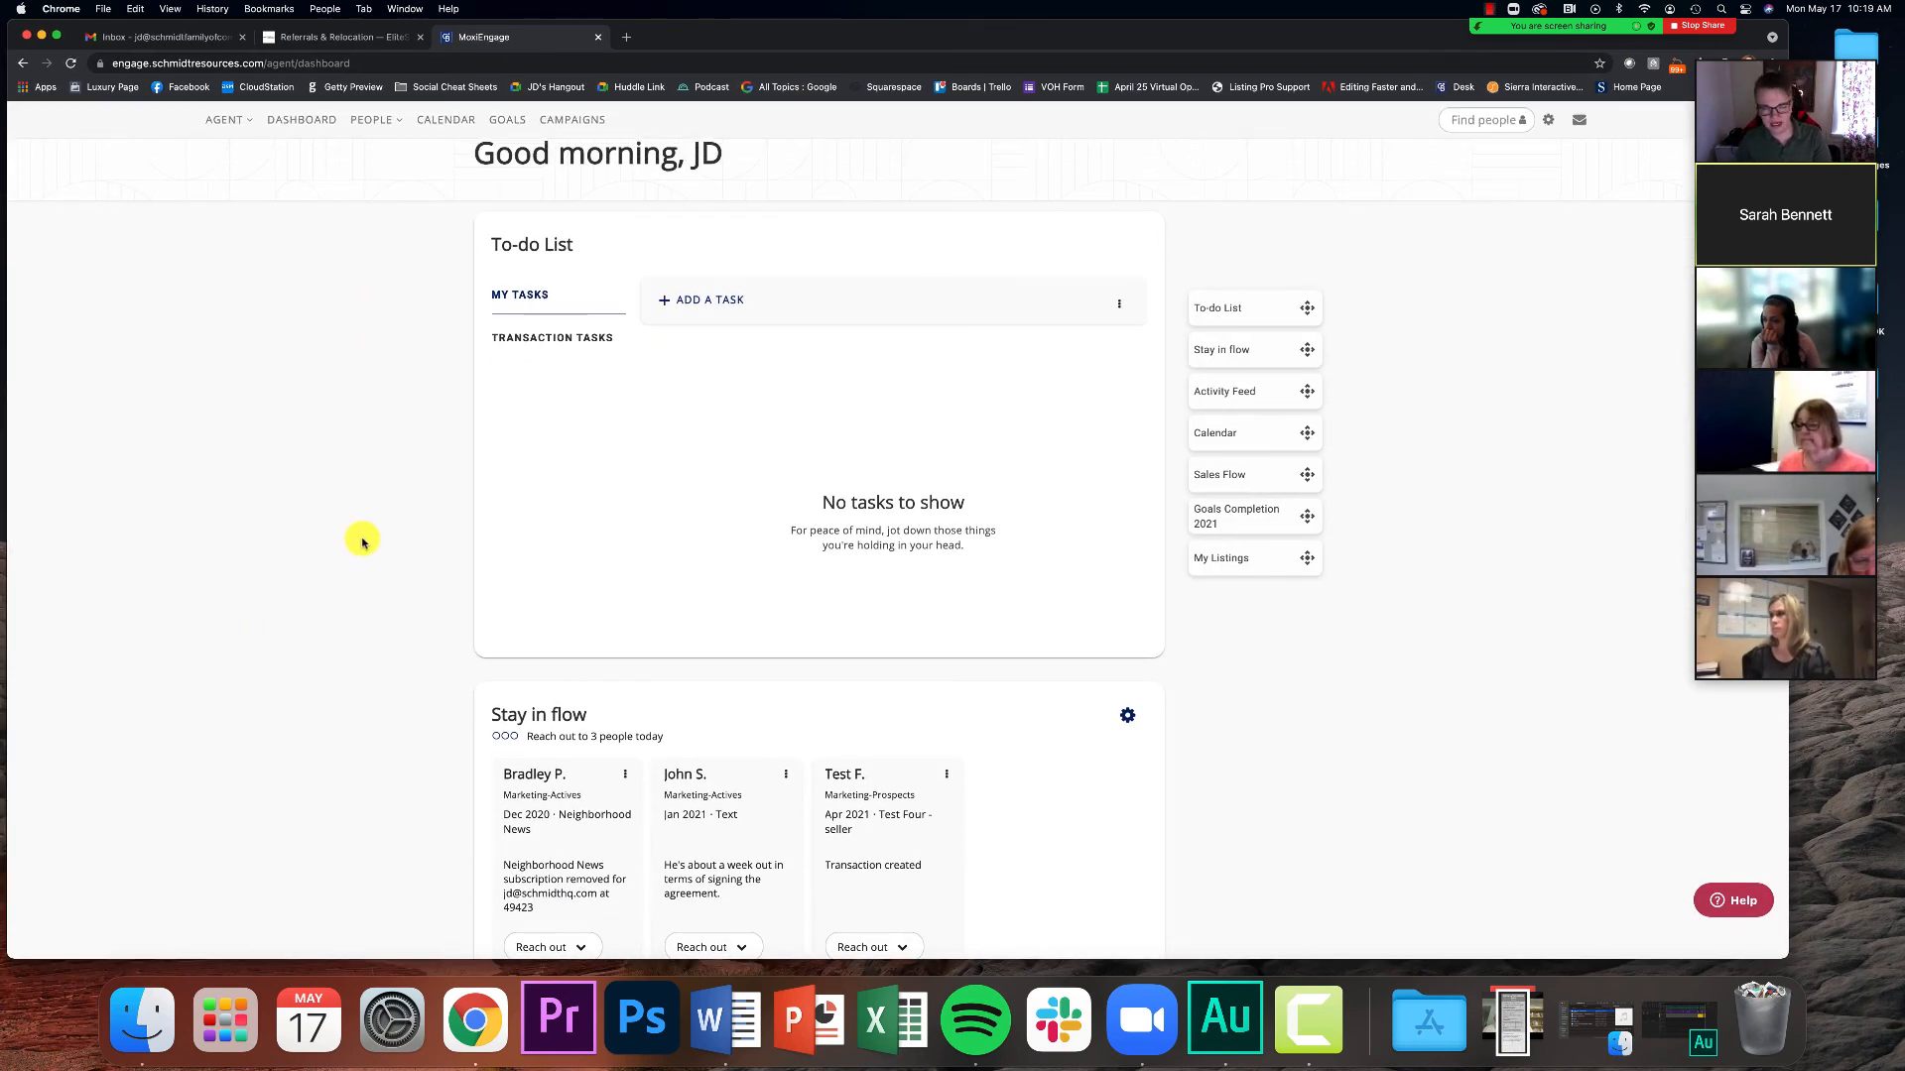
pyautogui.scroll(-4, 361, 539)
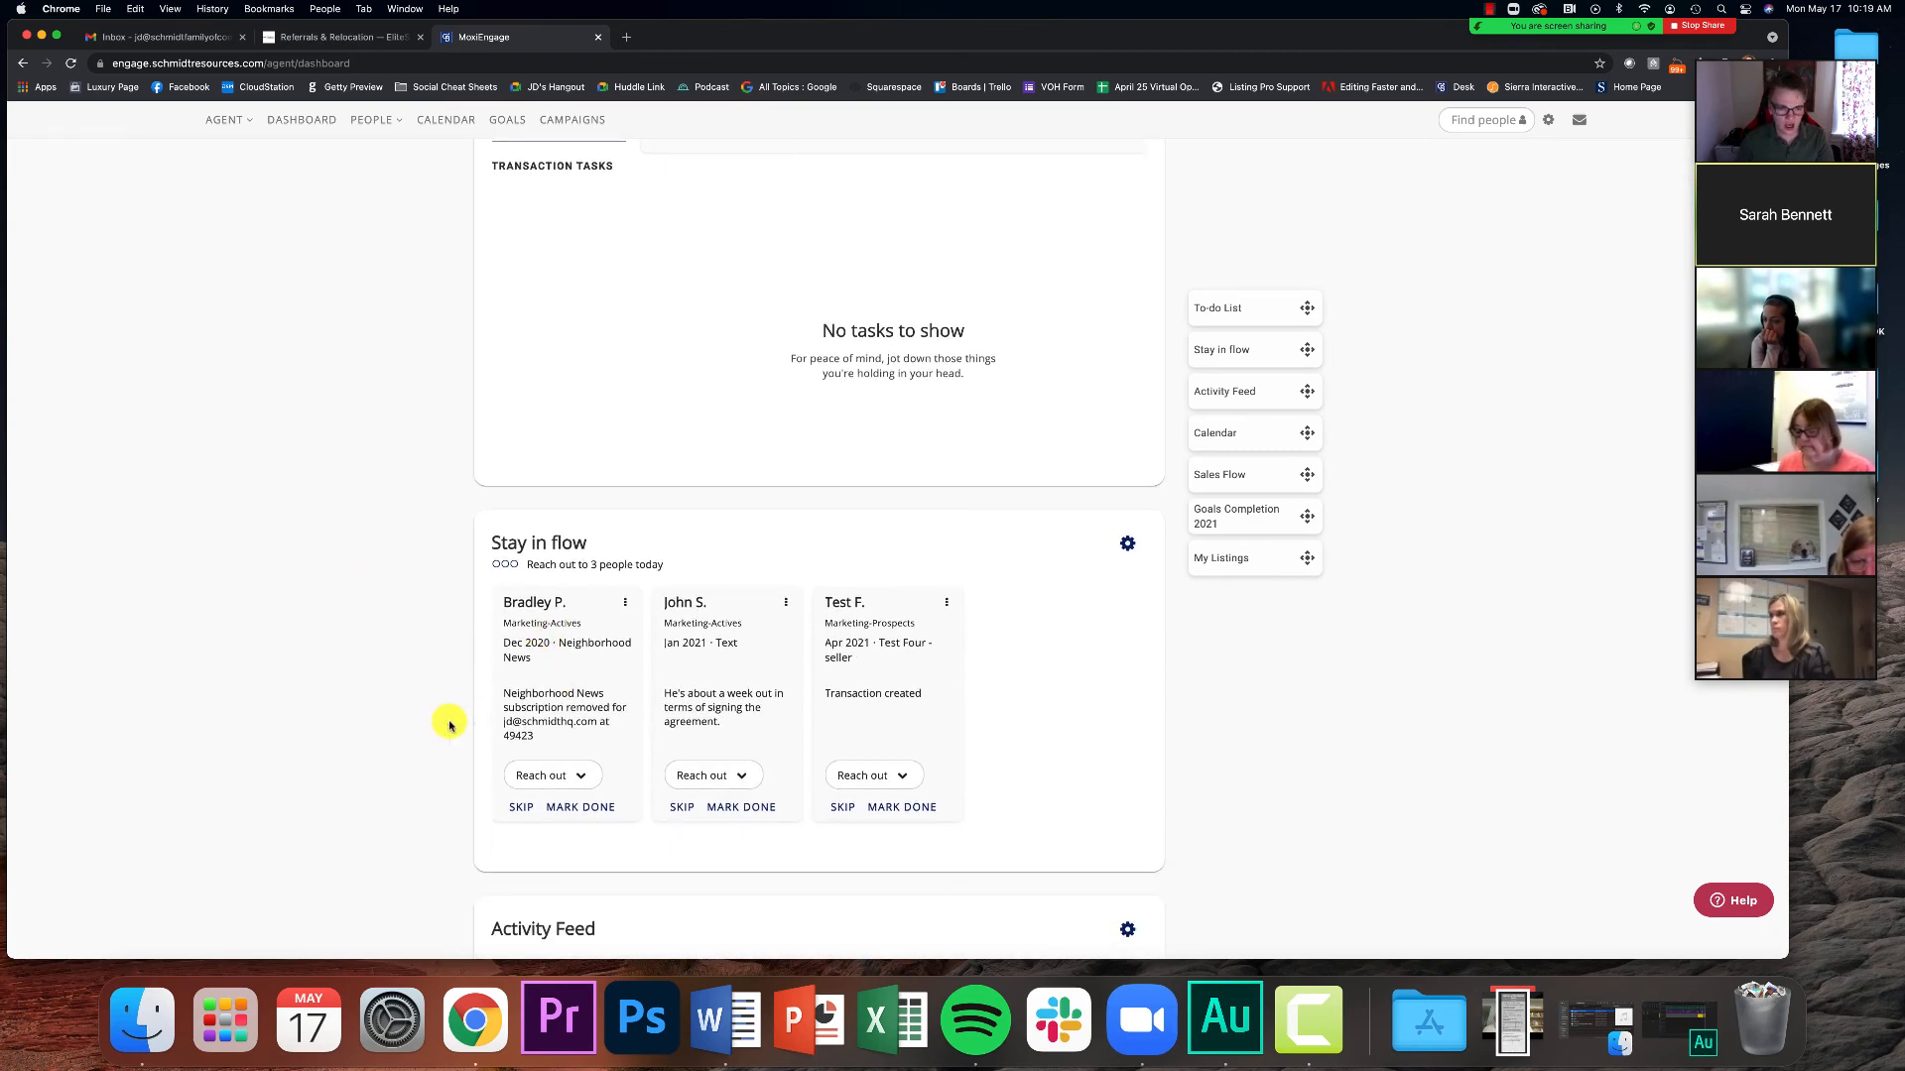
pyautogui.scroll(-3, 447, 723)
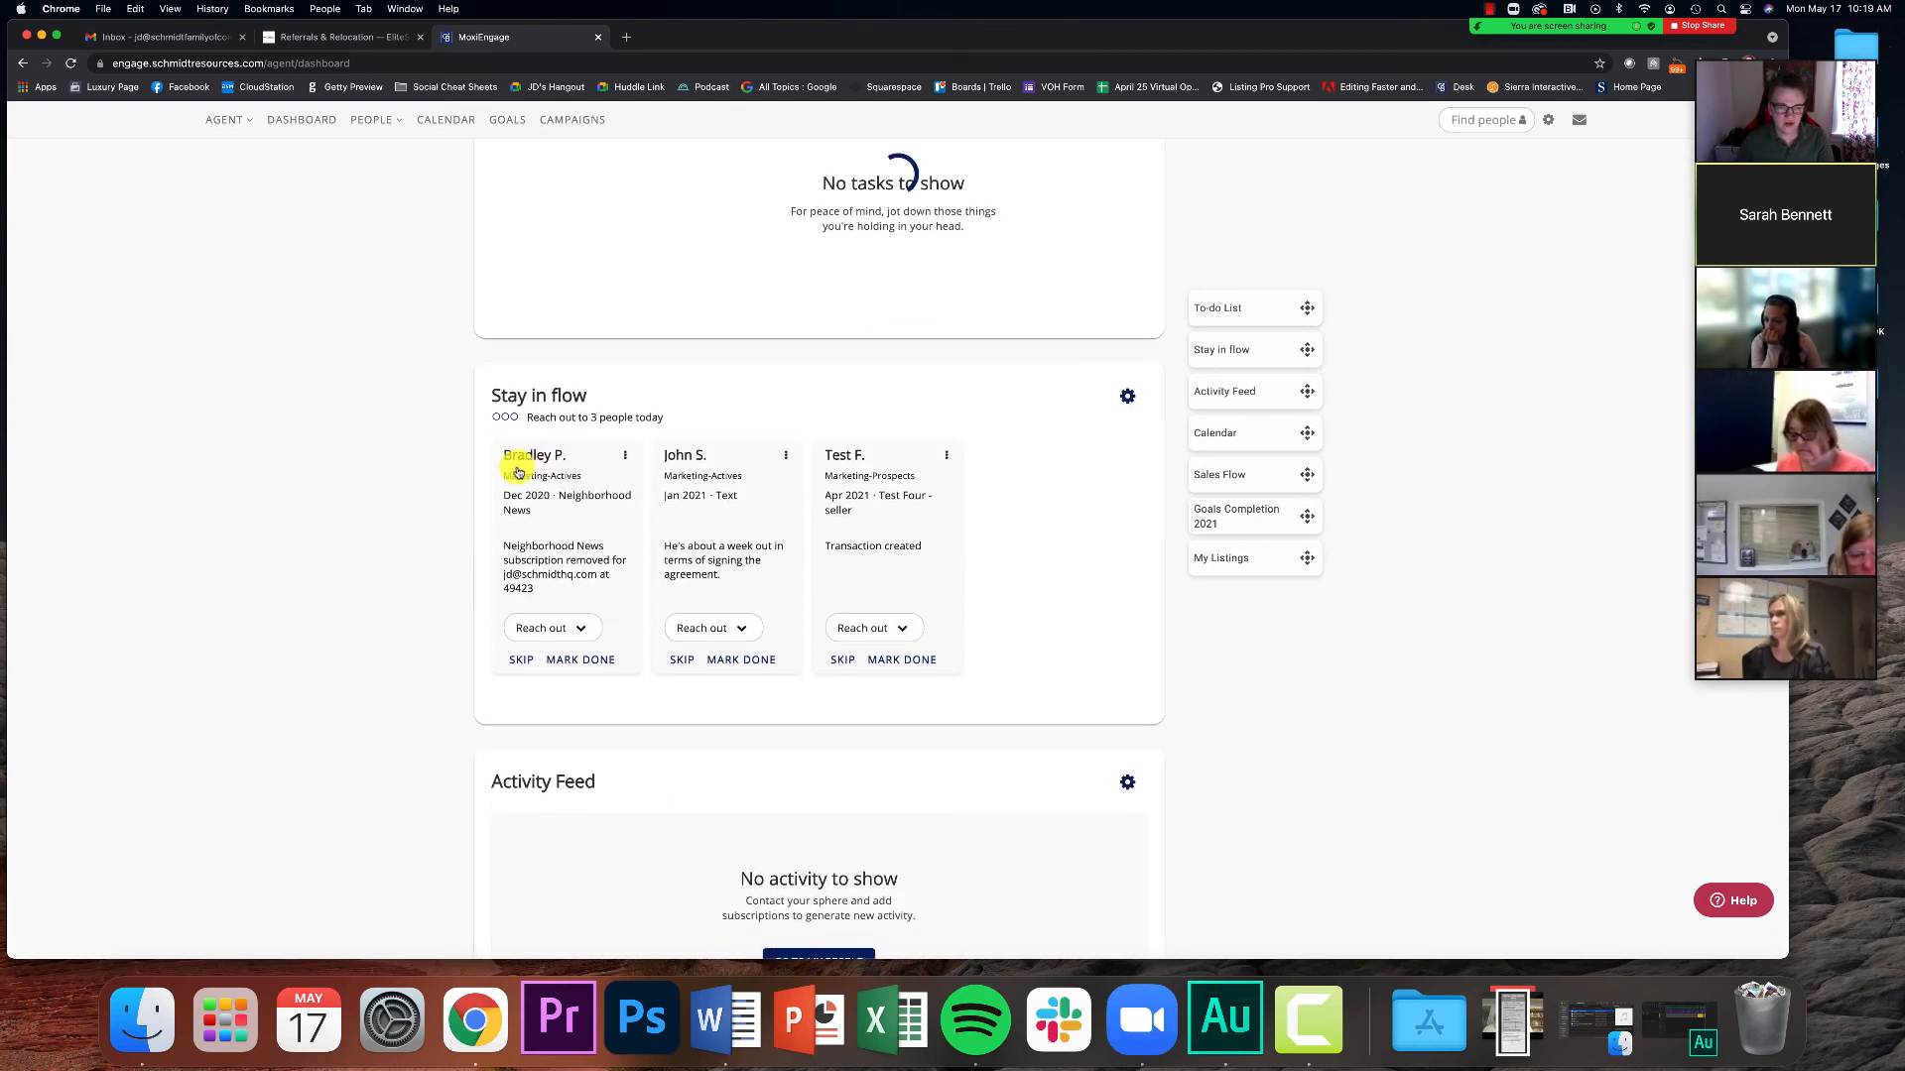
pyautogui.click(518, 473)
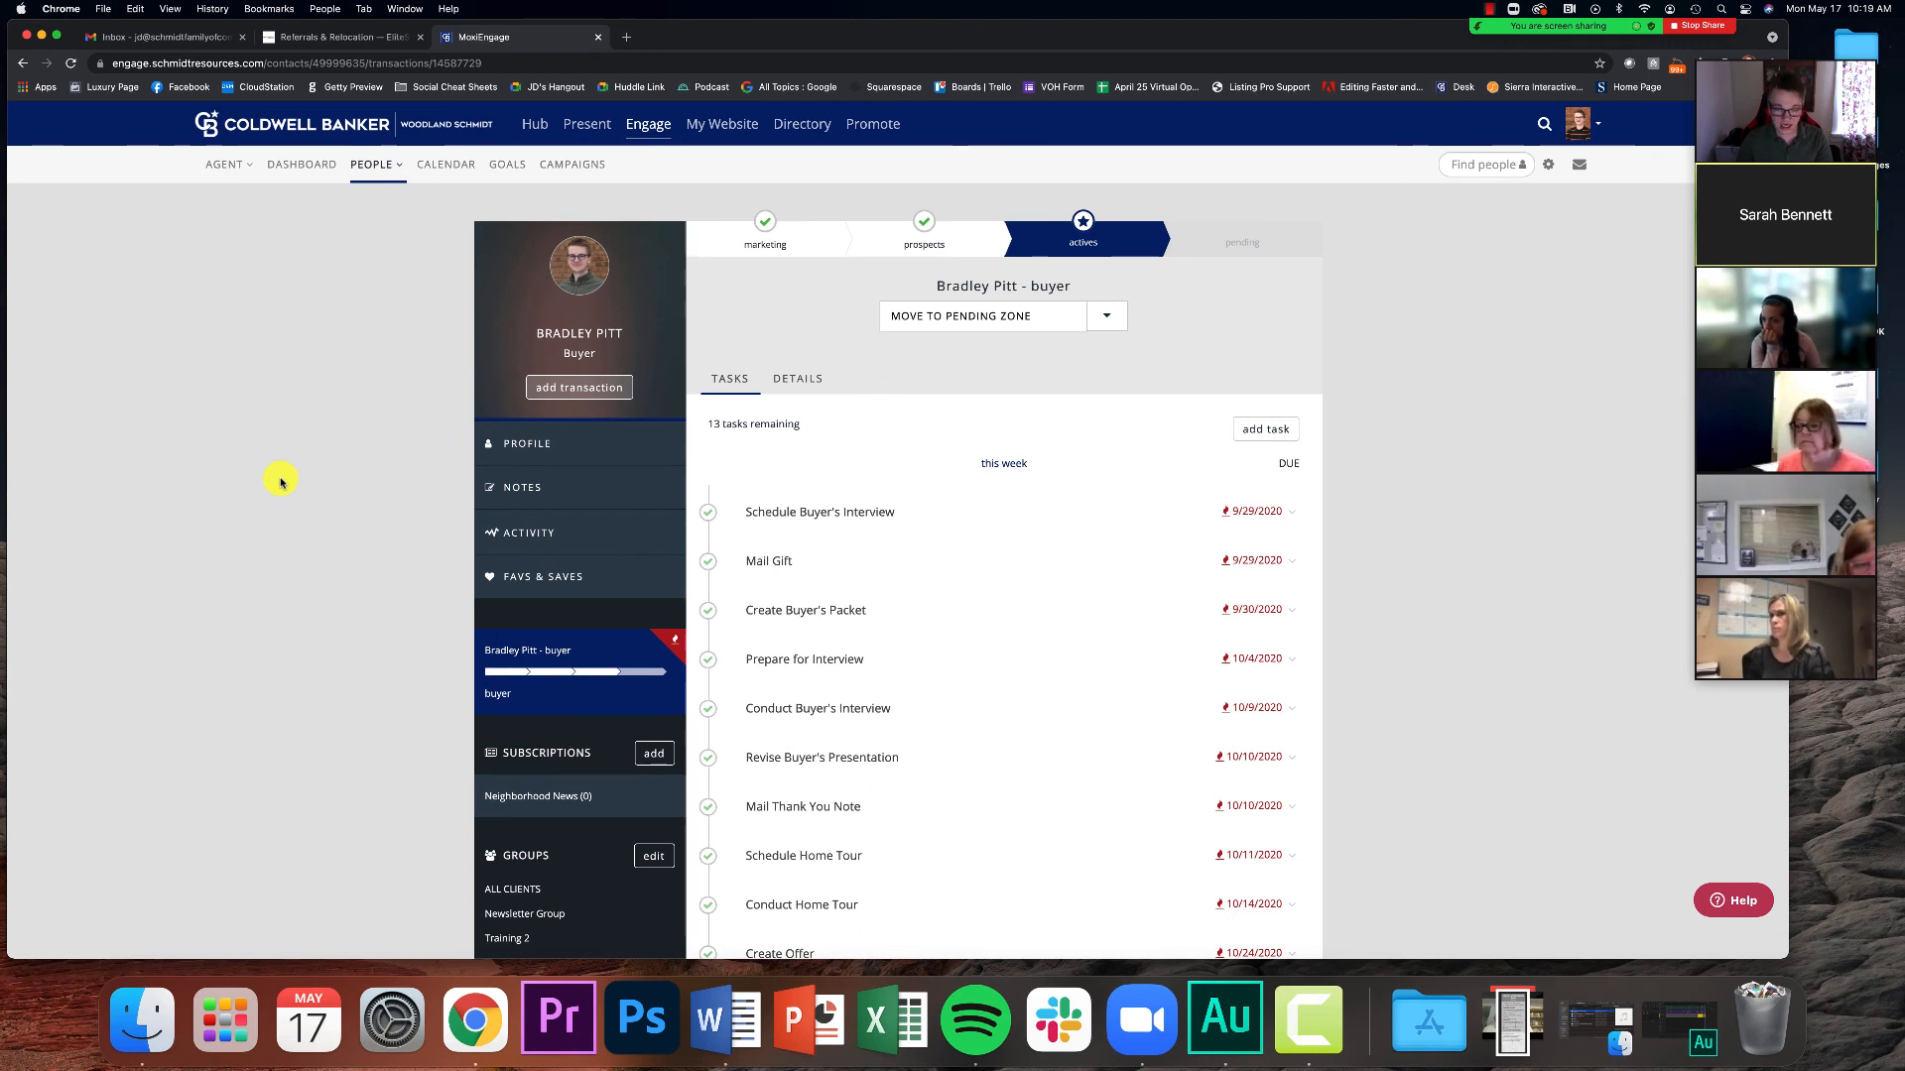
# Examine the buyer transaction's sales stage and its full list of tasks with due dates.
pyautogui.scroll(-1, 335, 361)
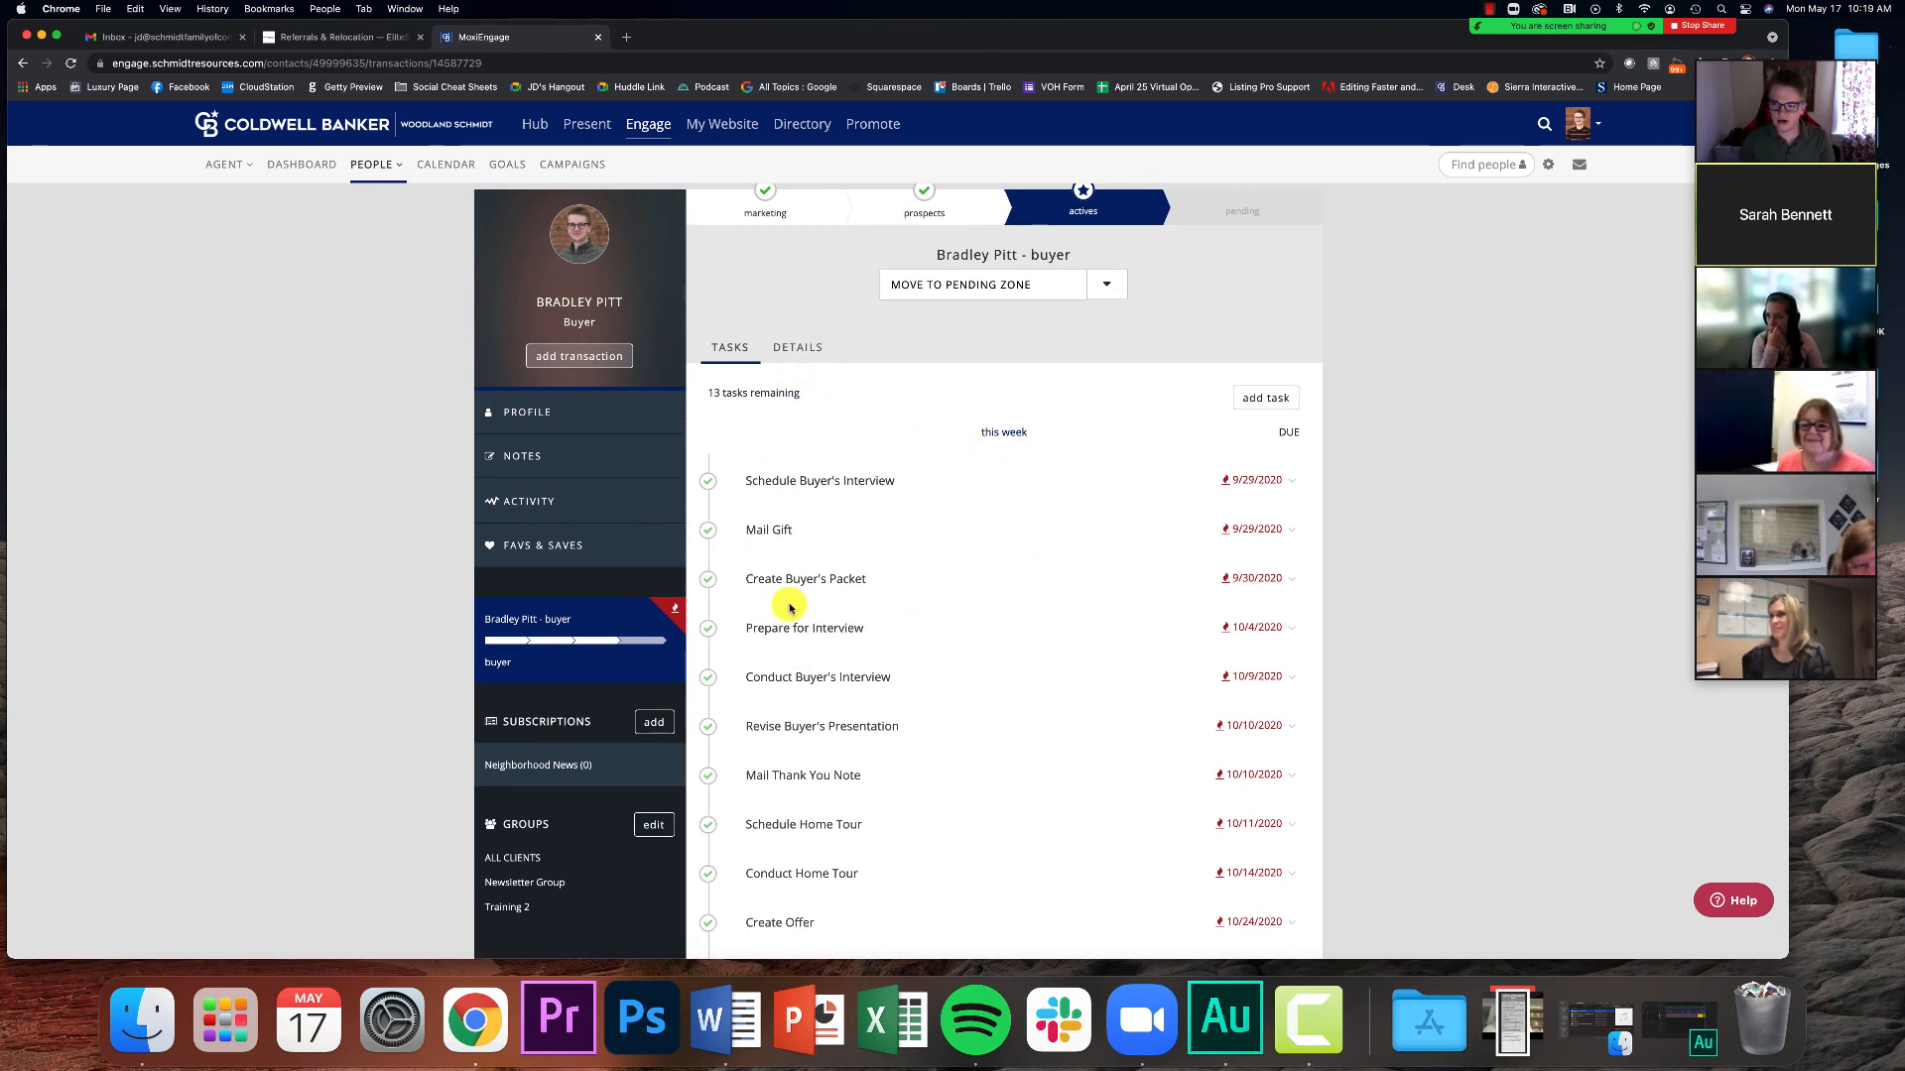
pyautogui.scroll(-1, 788, 555)
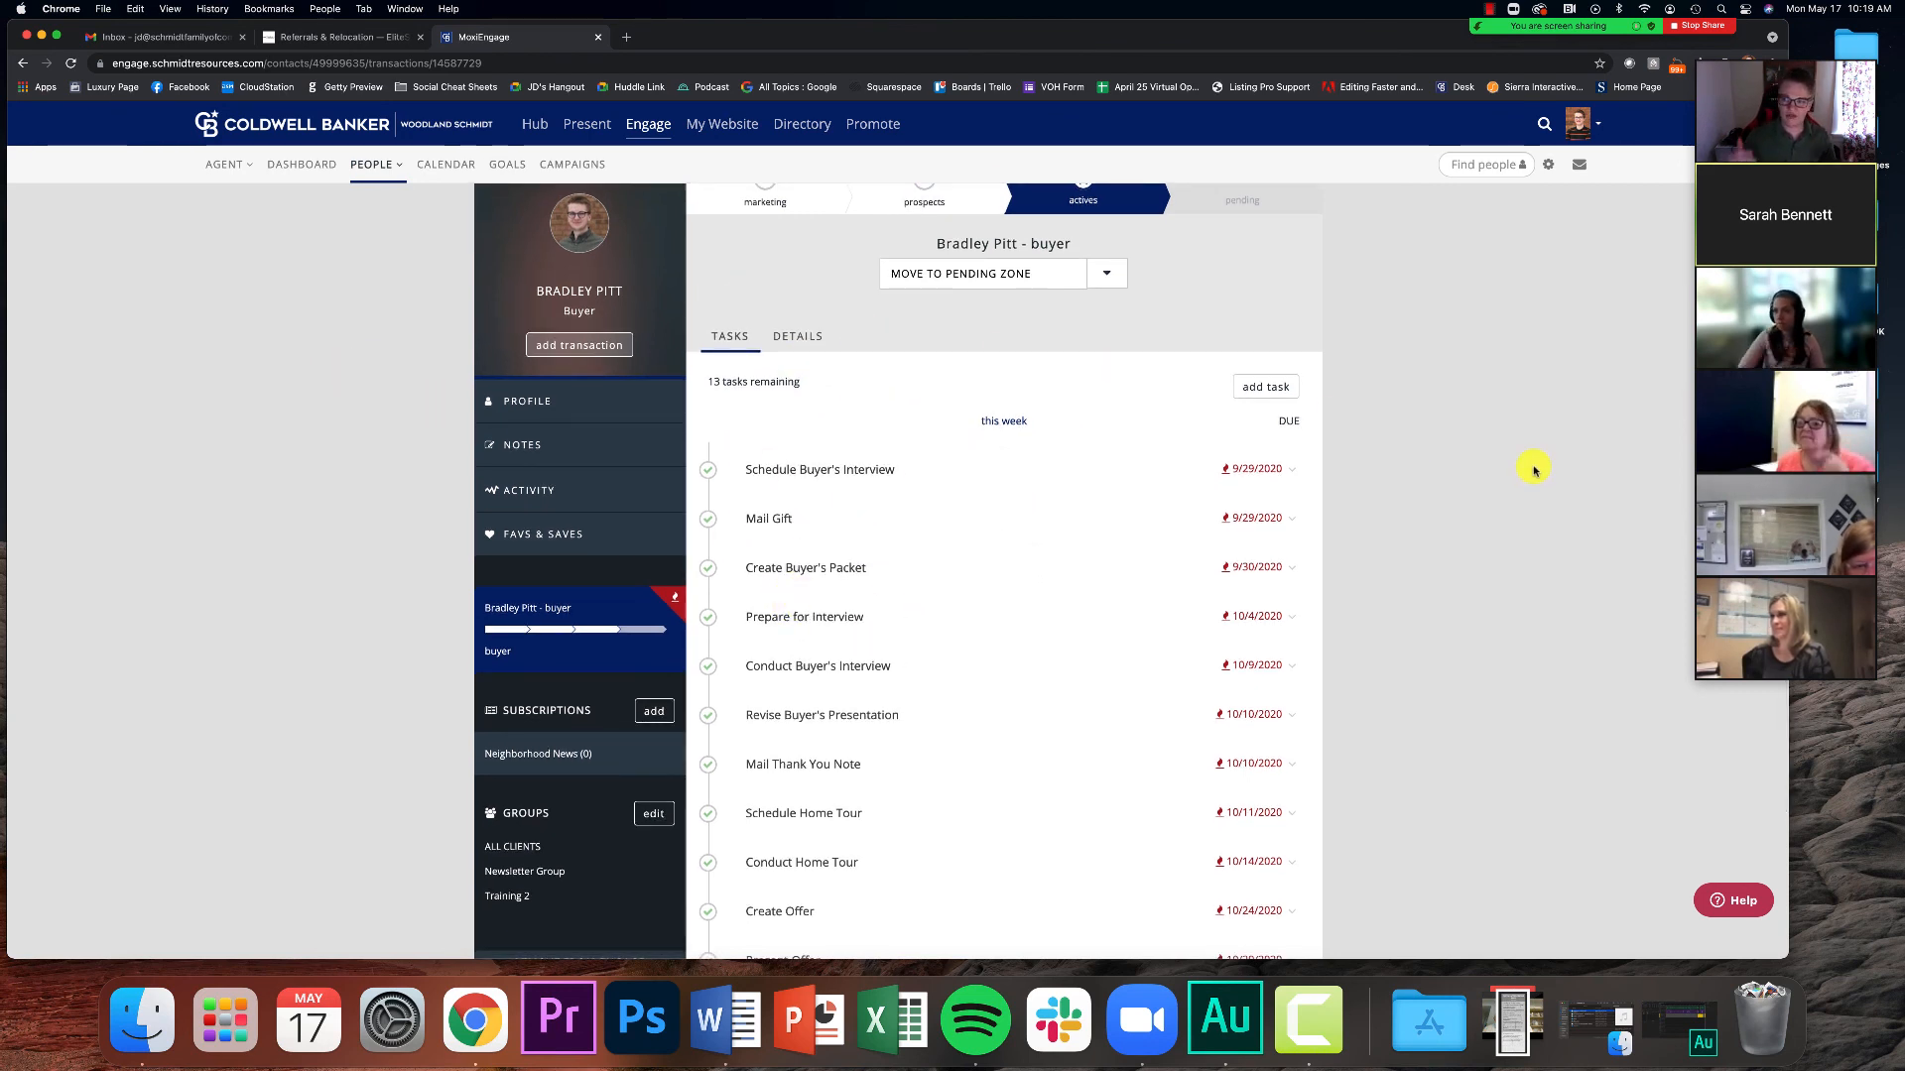
pyautogui.scroll(3, 1533, 470)
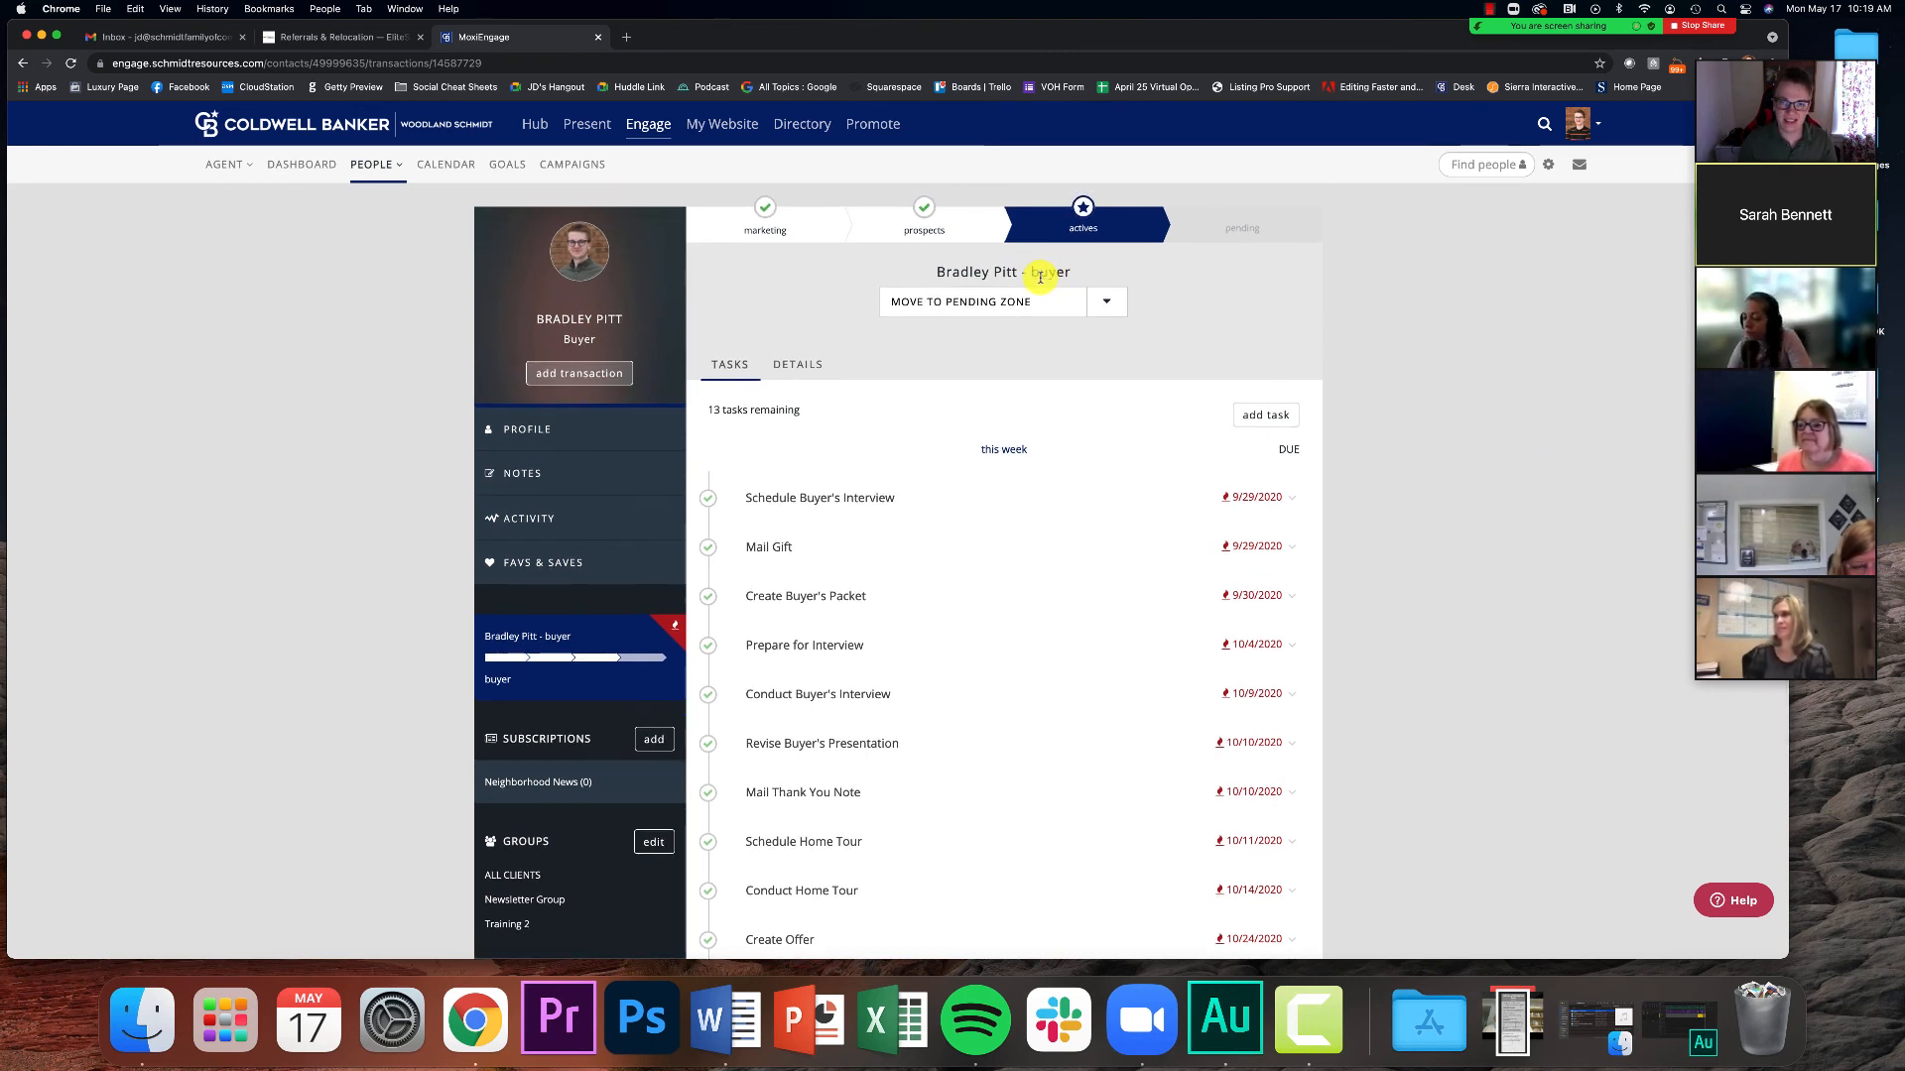
pyautogui.moveTo(1034, 272); pyautogui.dragTo(1078, 278)
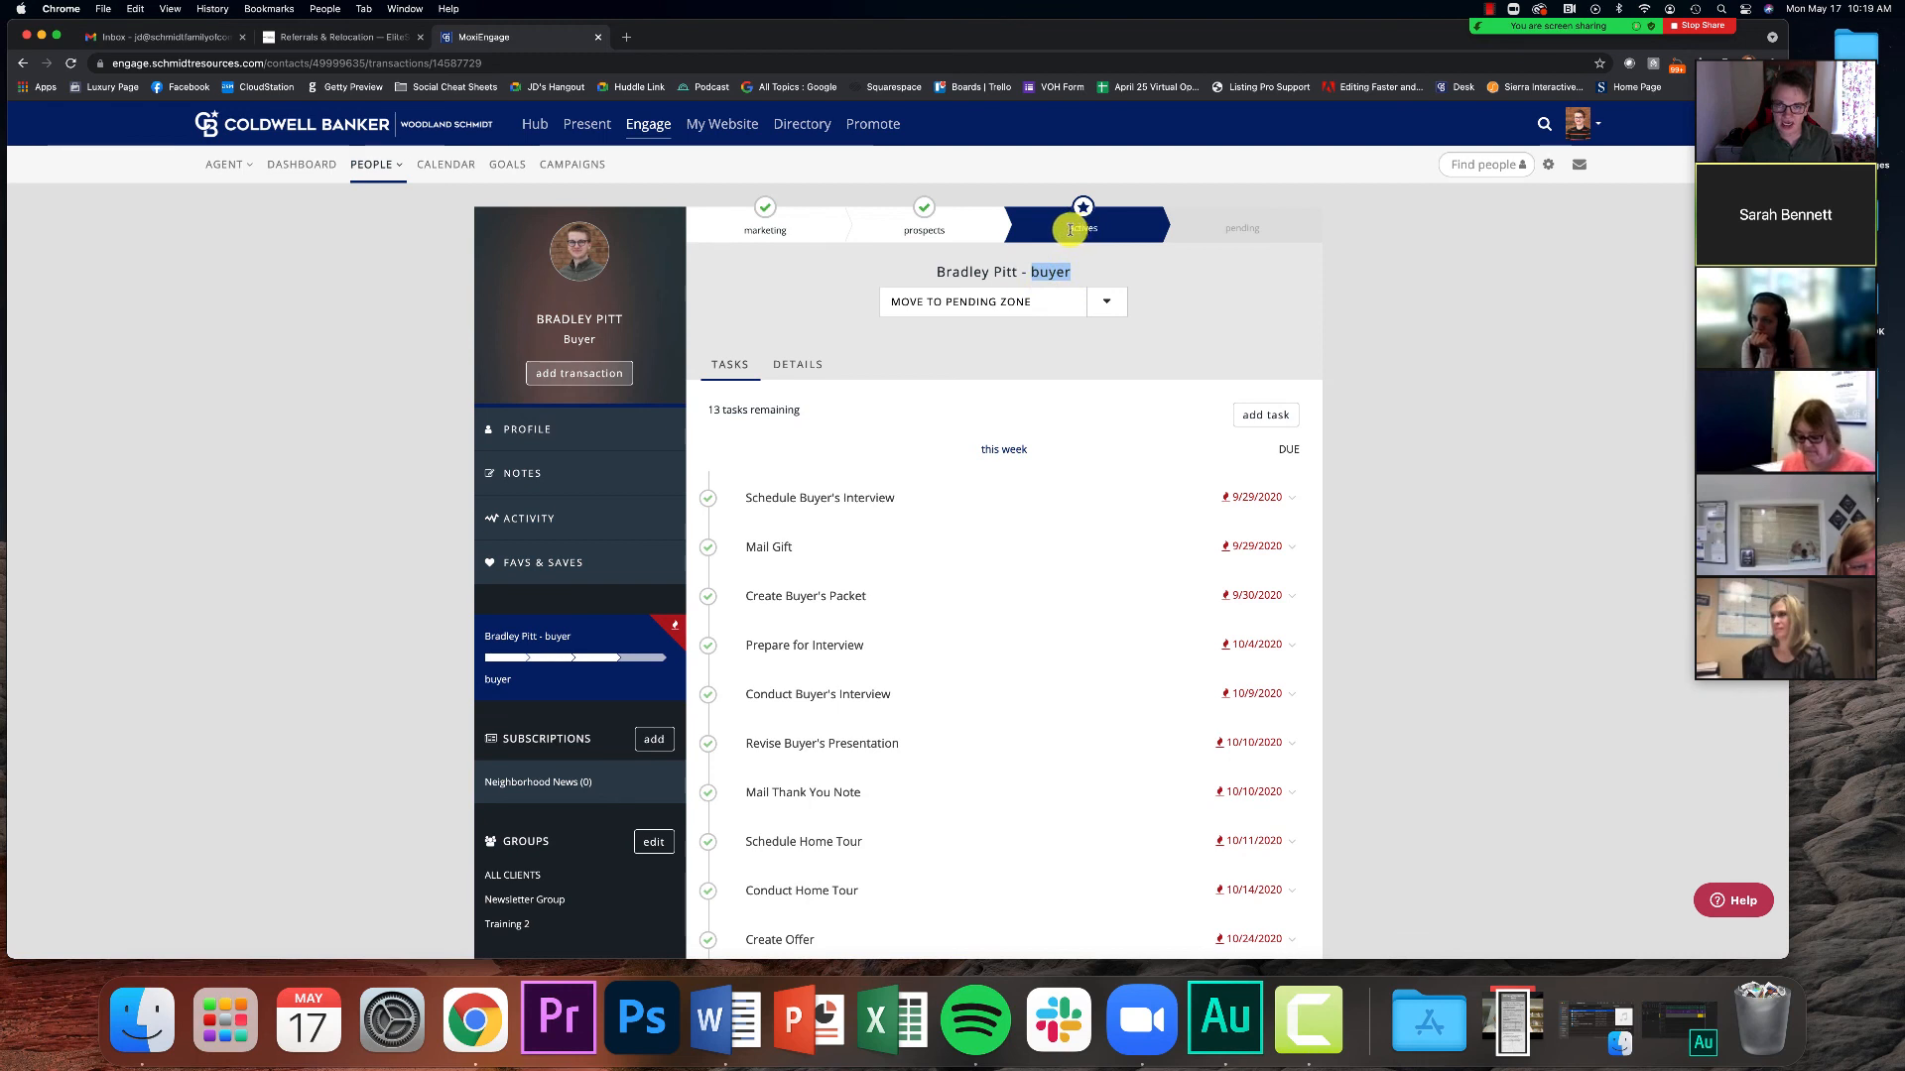
pyautogui.moveTo(1070, 229); pyautogui.dragTo(1100, 233)
pyautogui.click(1447, 426)
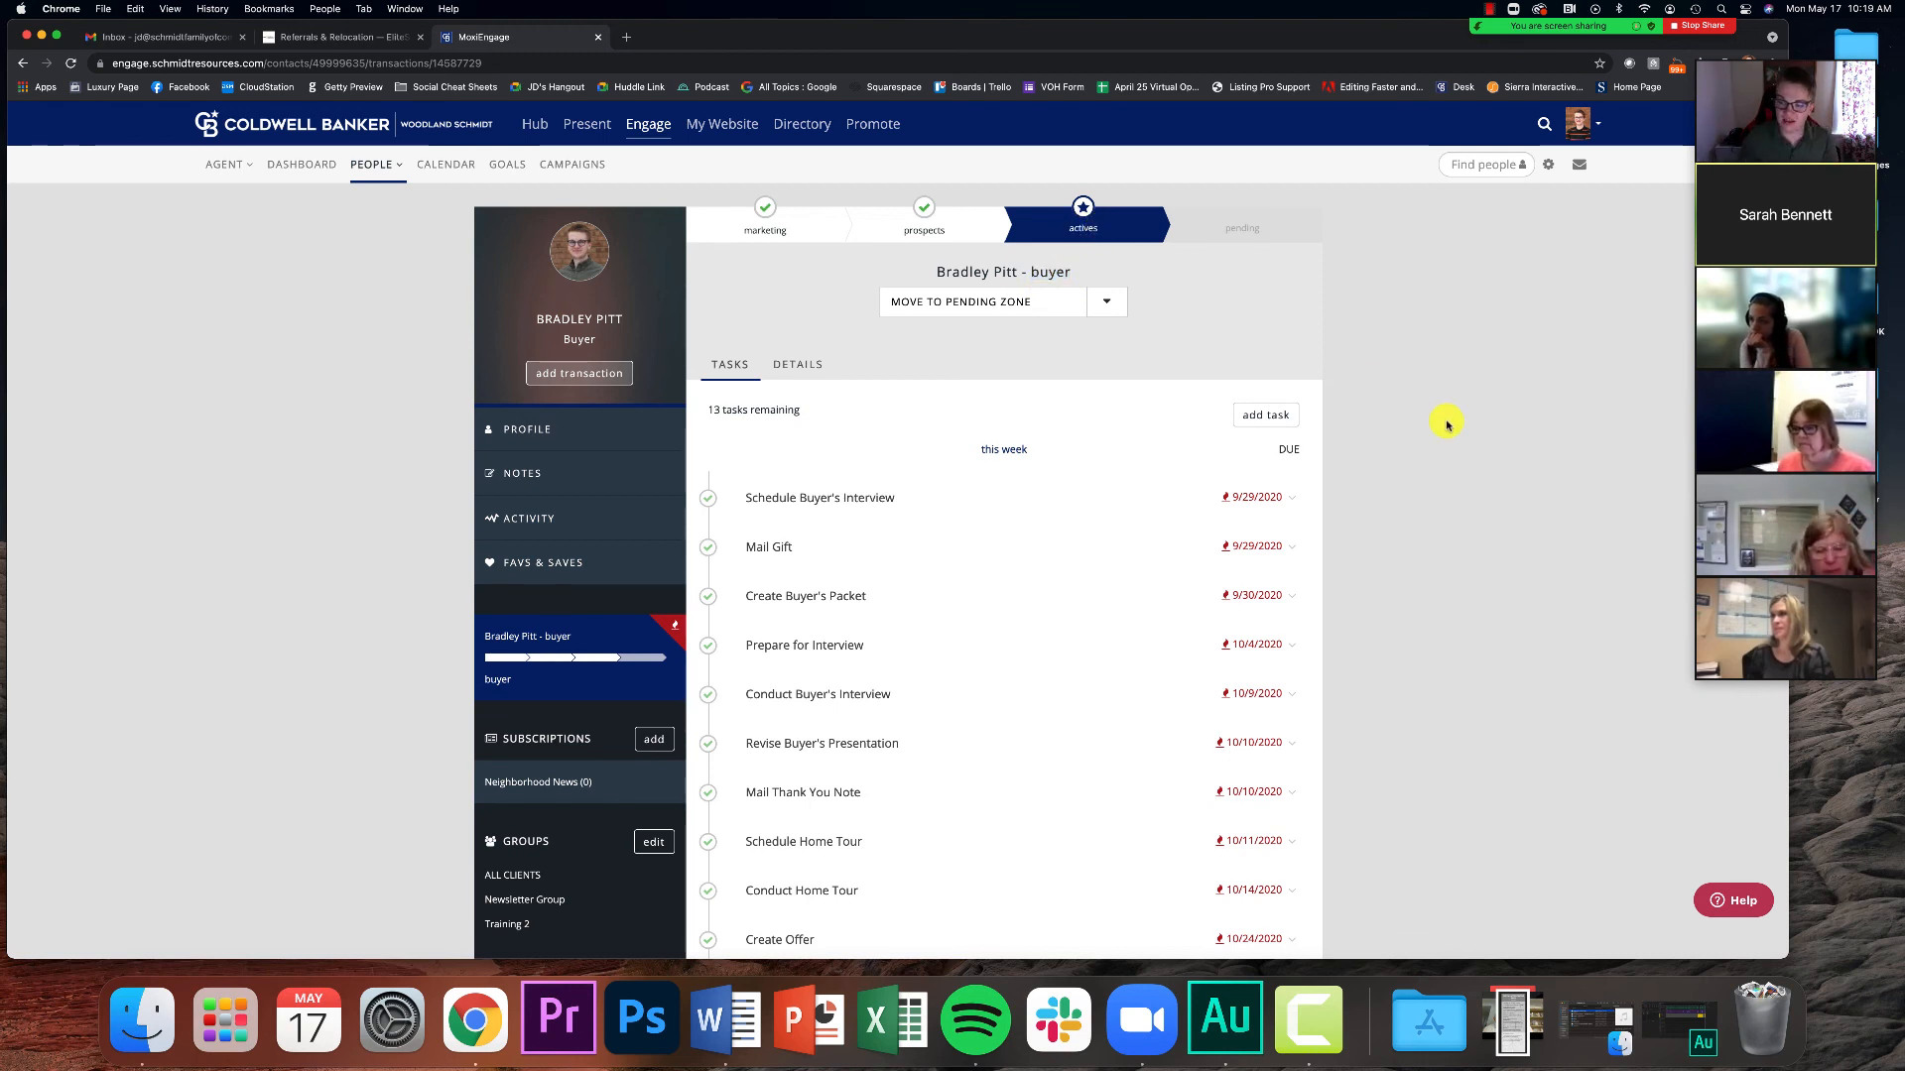
pyautogui.scroll(-2, 1449, 441)
pyautogui.scroll(-2, 1450, 449)
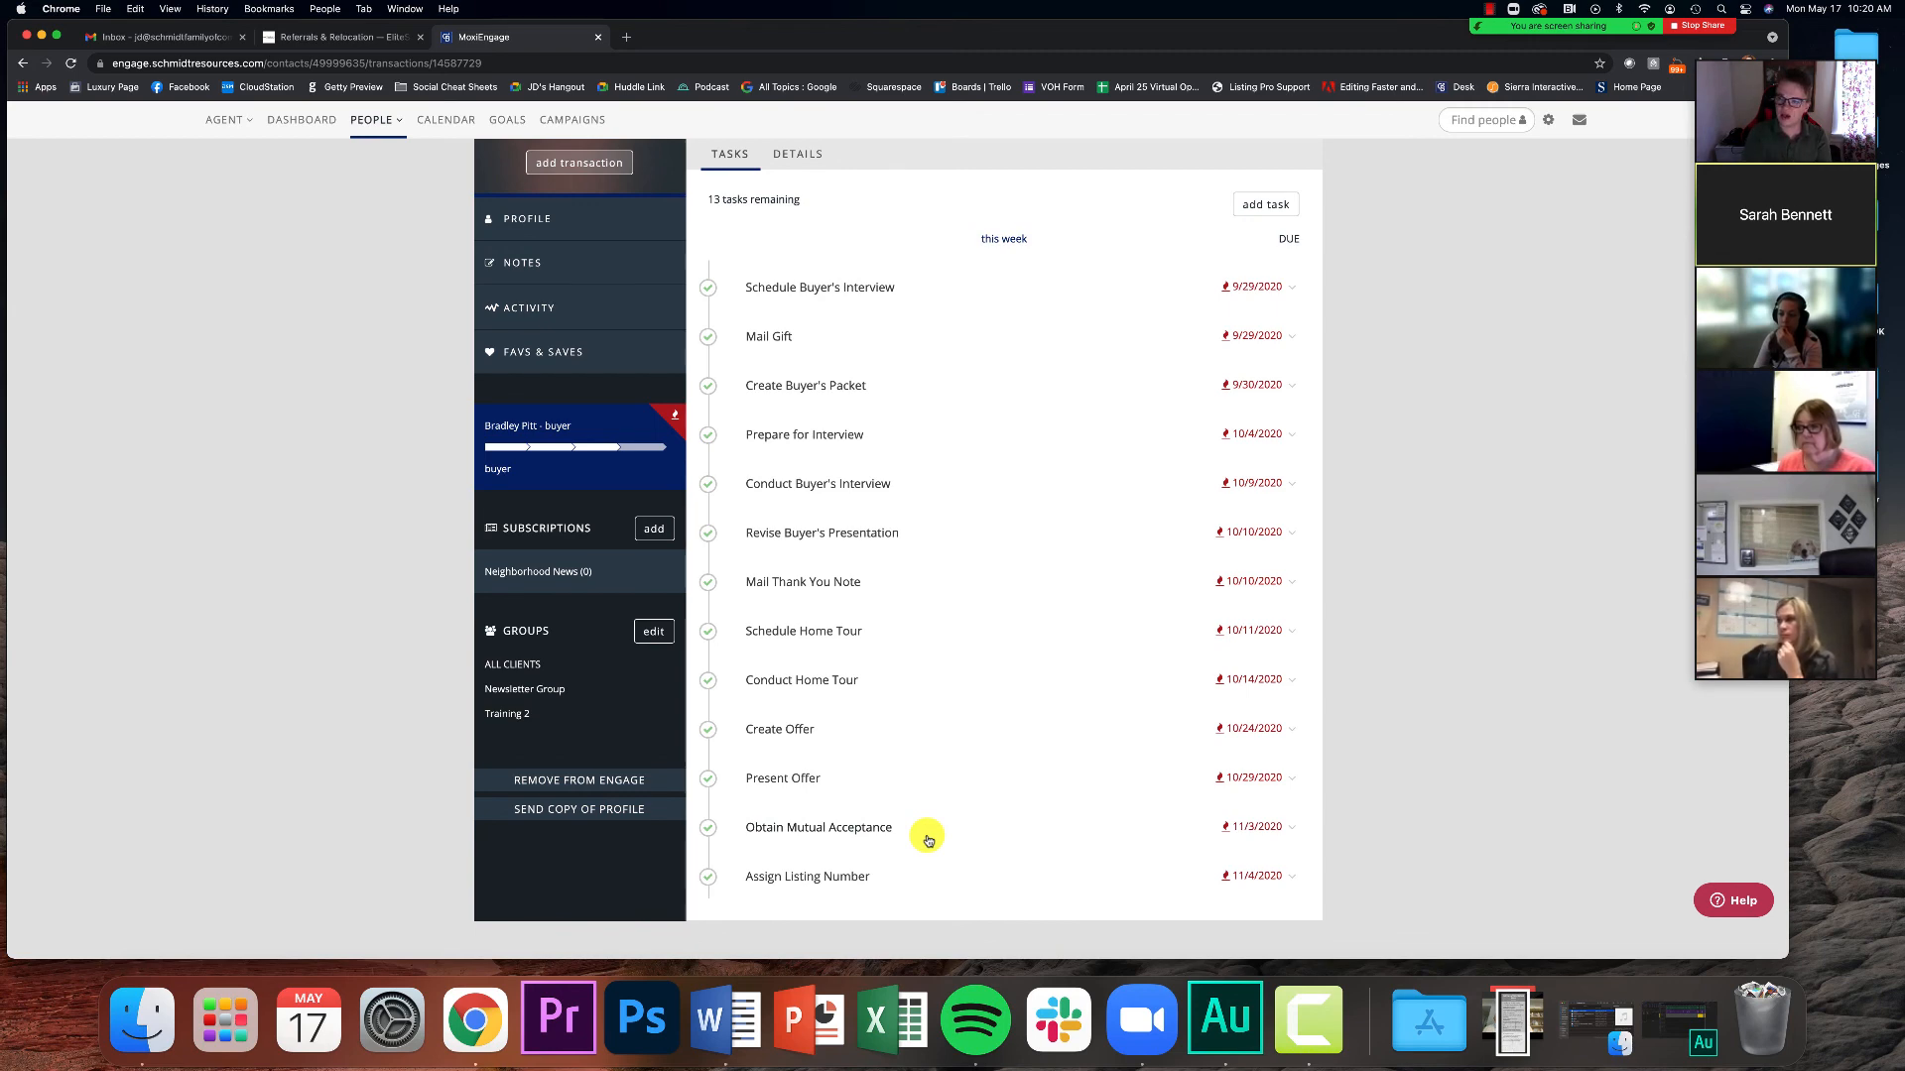
pyautogui.scroll(5, 928, 840)
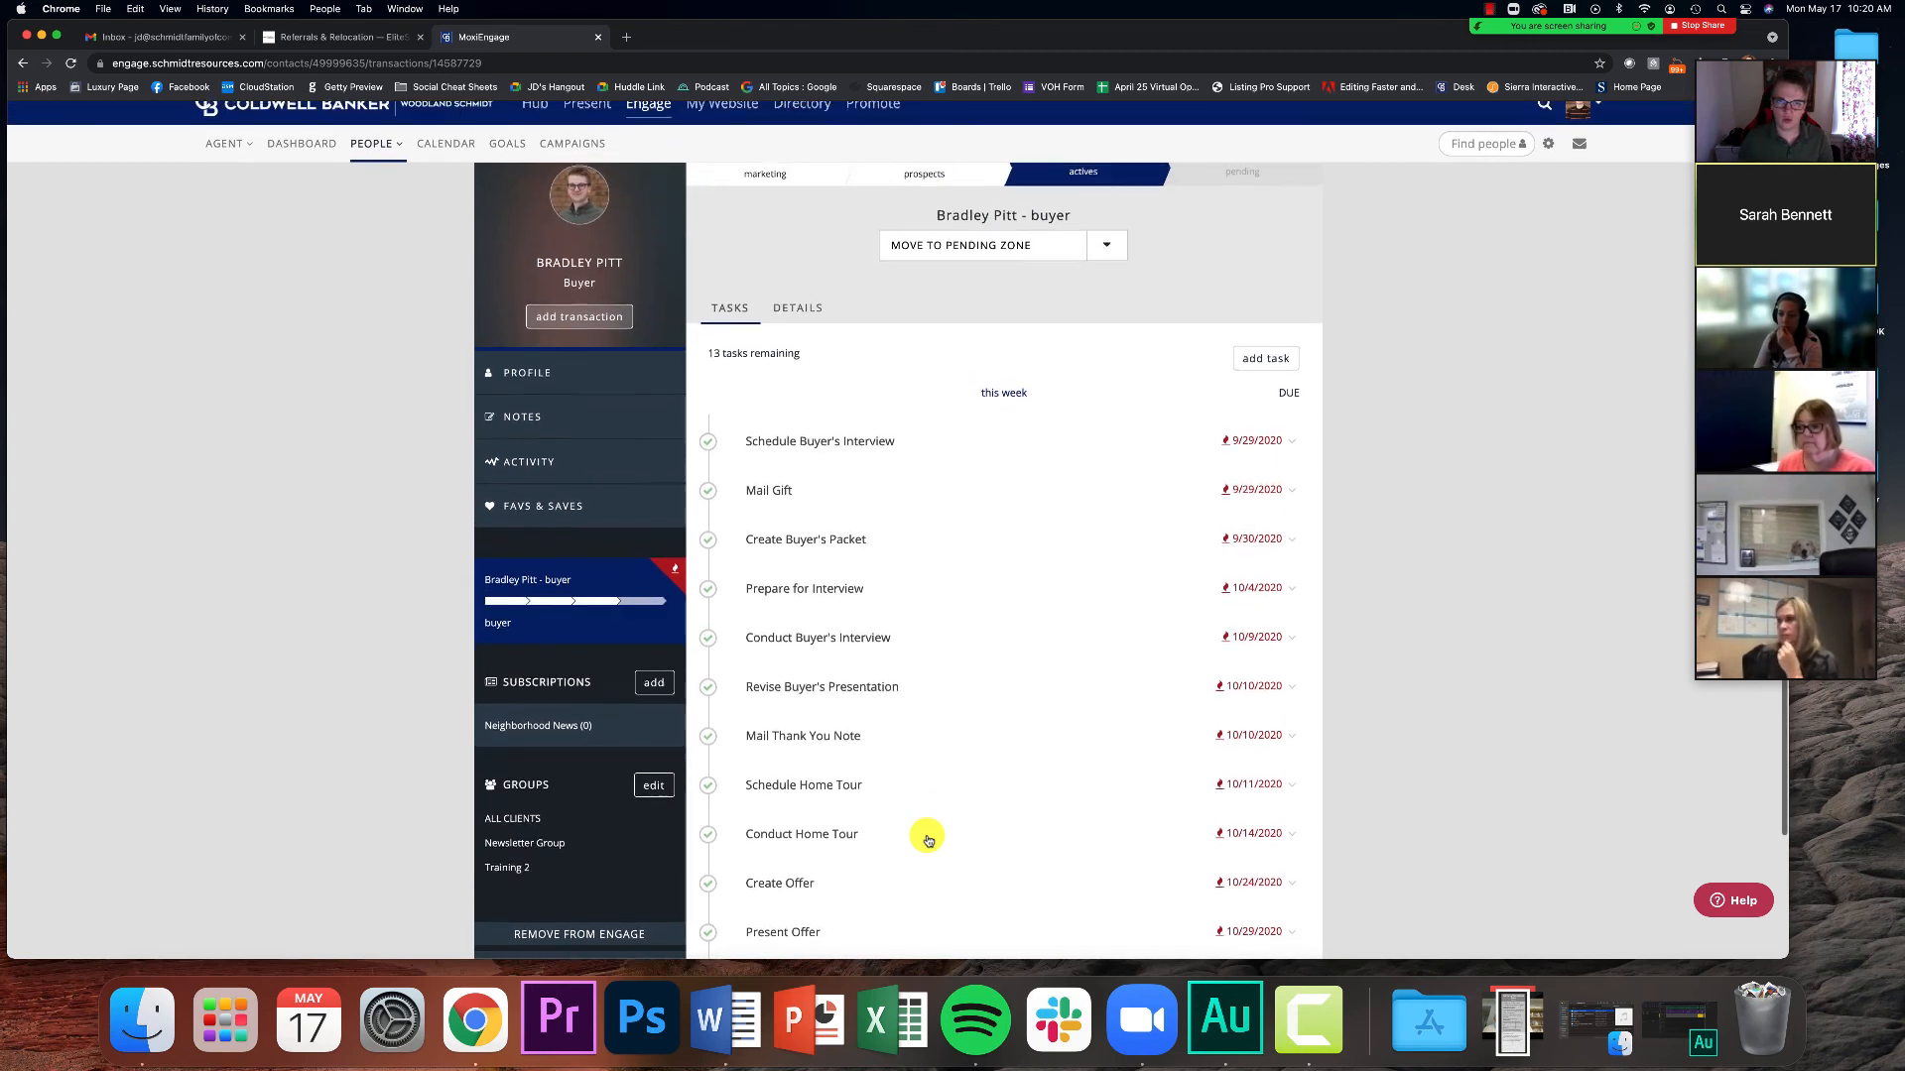
# Request moving the buyer's transaction to the pending zone with an estimated close date of 06/22/2021.
pyautogui.click(963, 315)
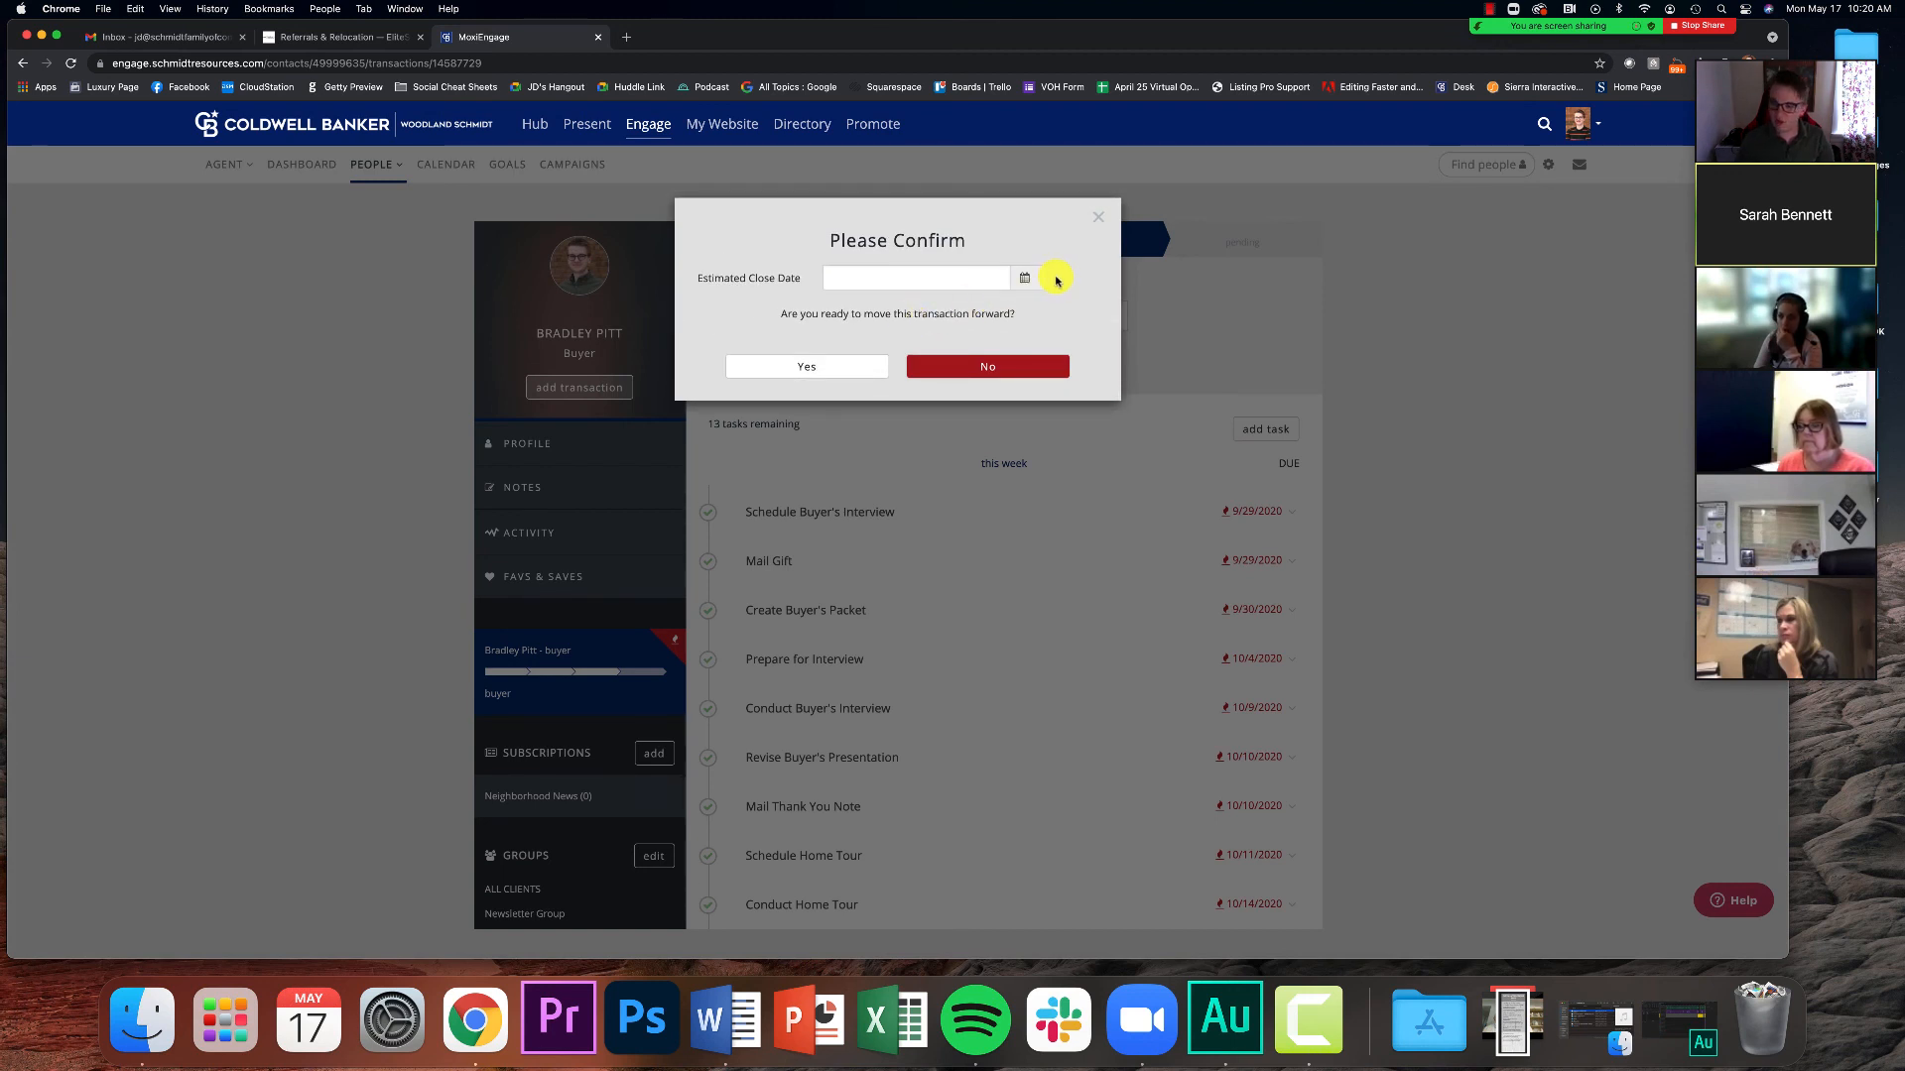
pyautogui.click(1027, 278)
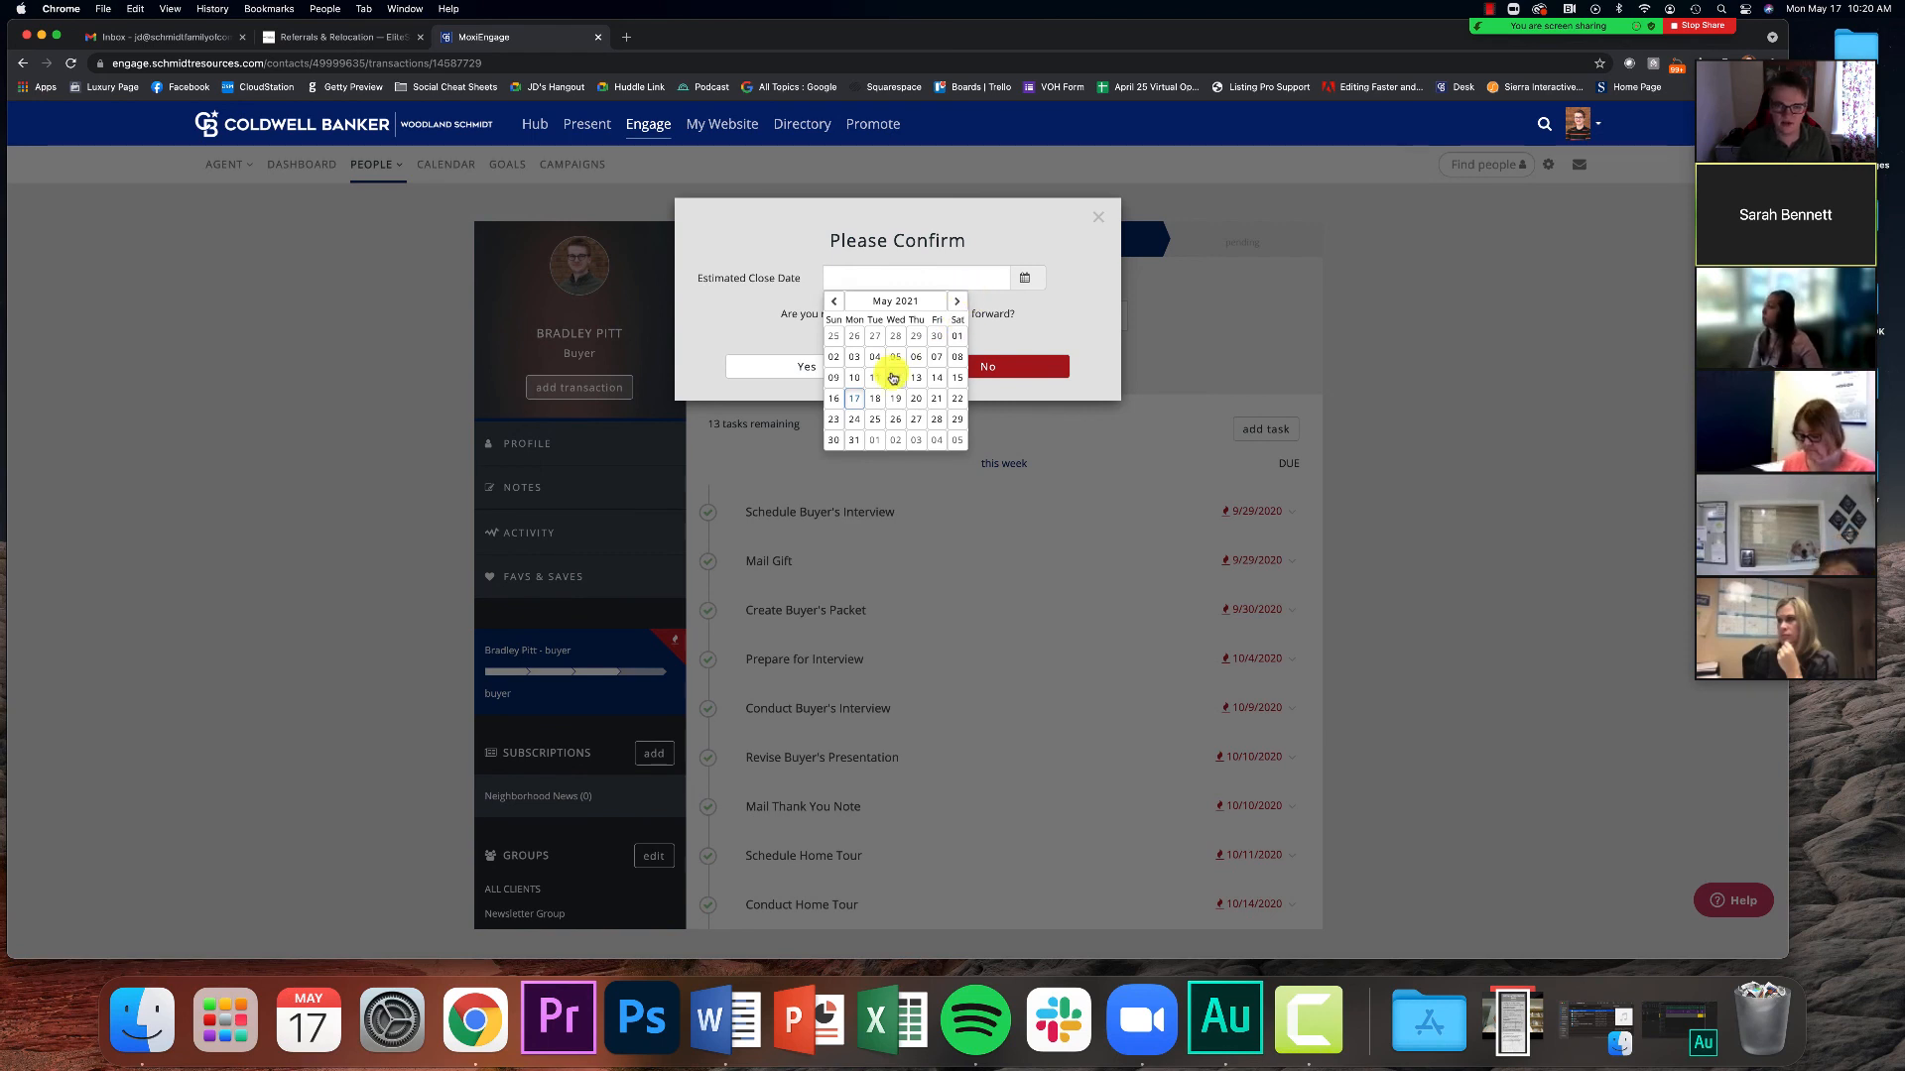
pyautogui.click(854, 419)
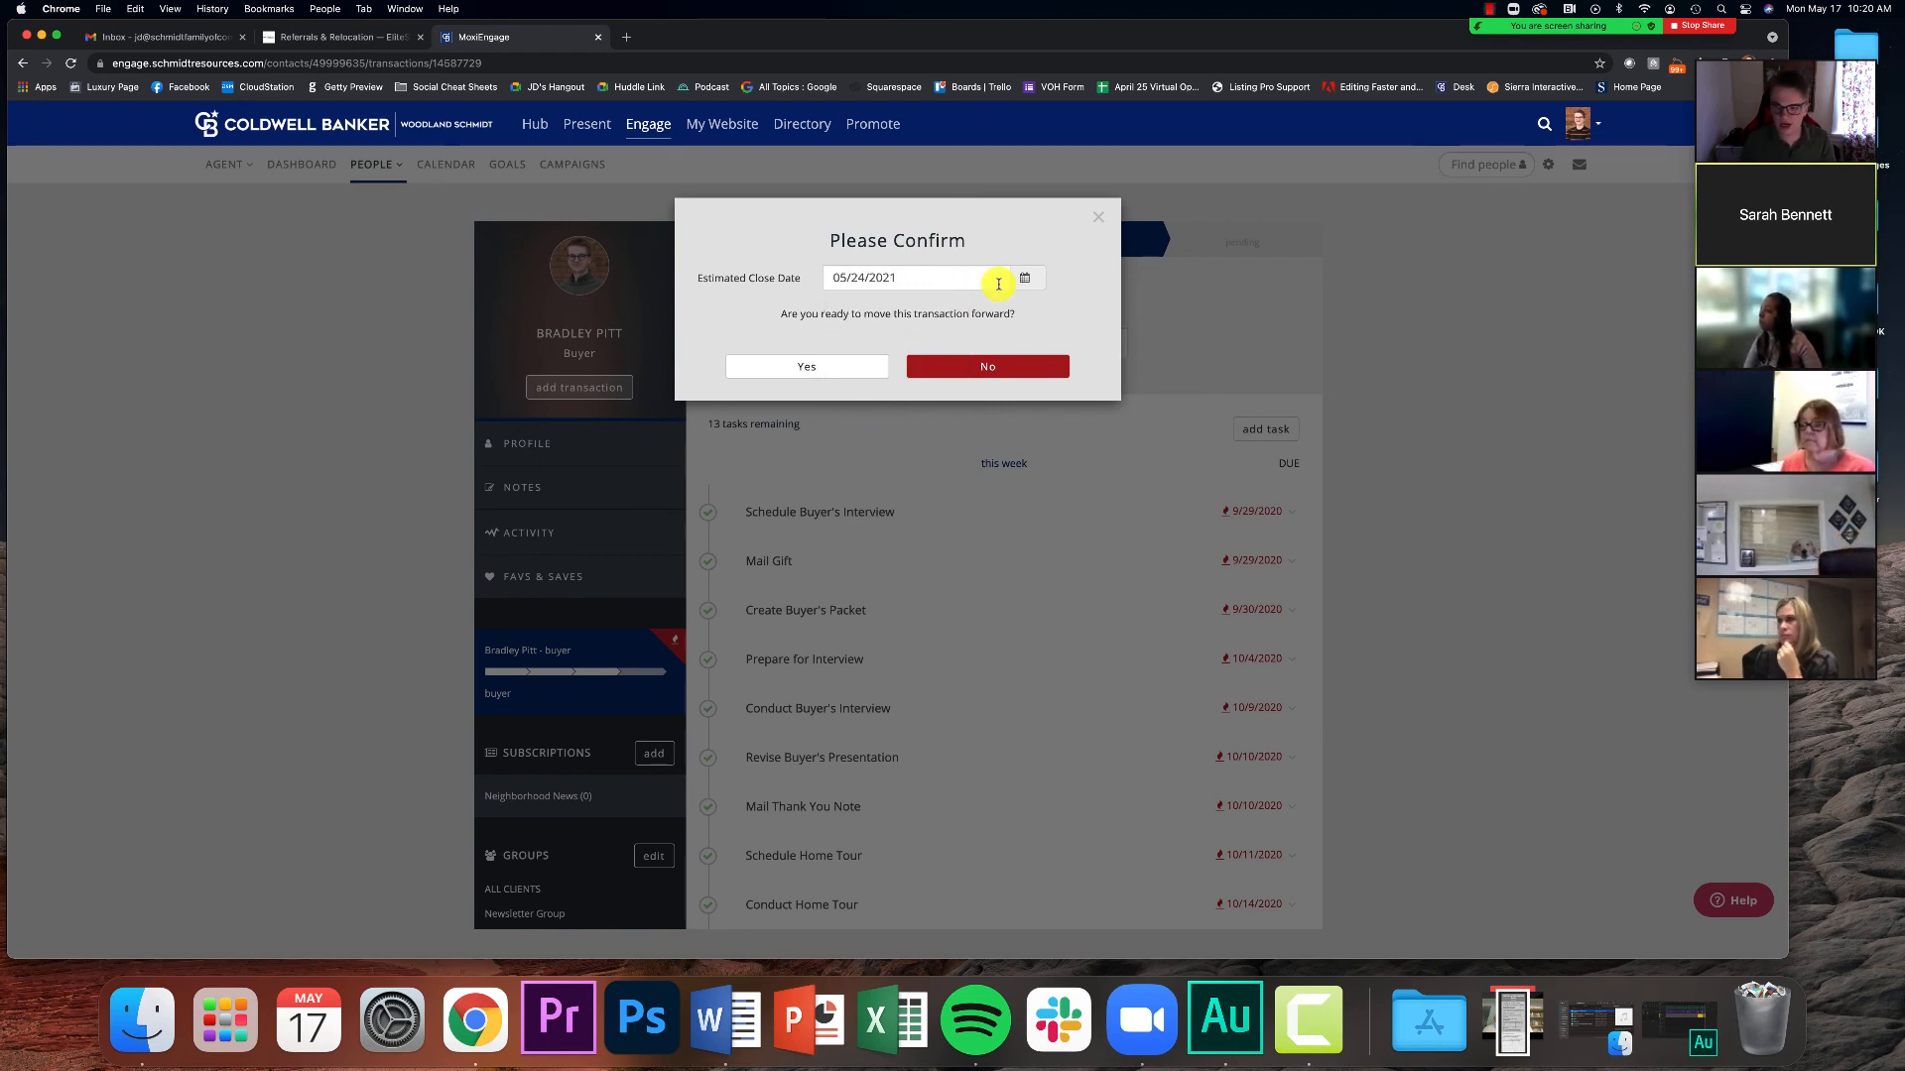
pyautogui.click(1024, 279)
pyautogui.click(954, 301)
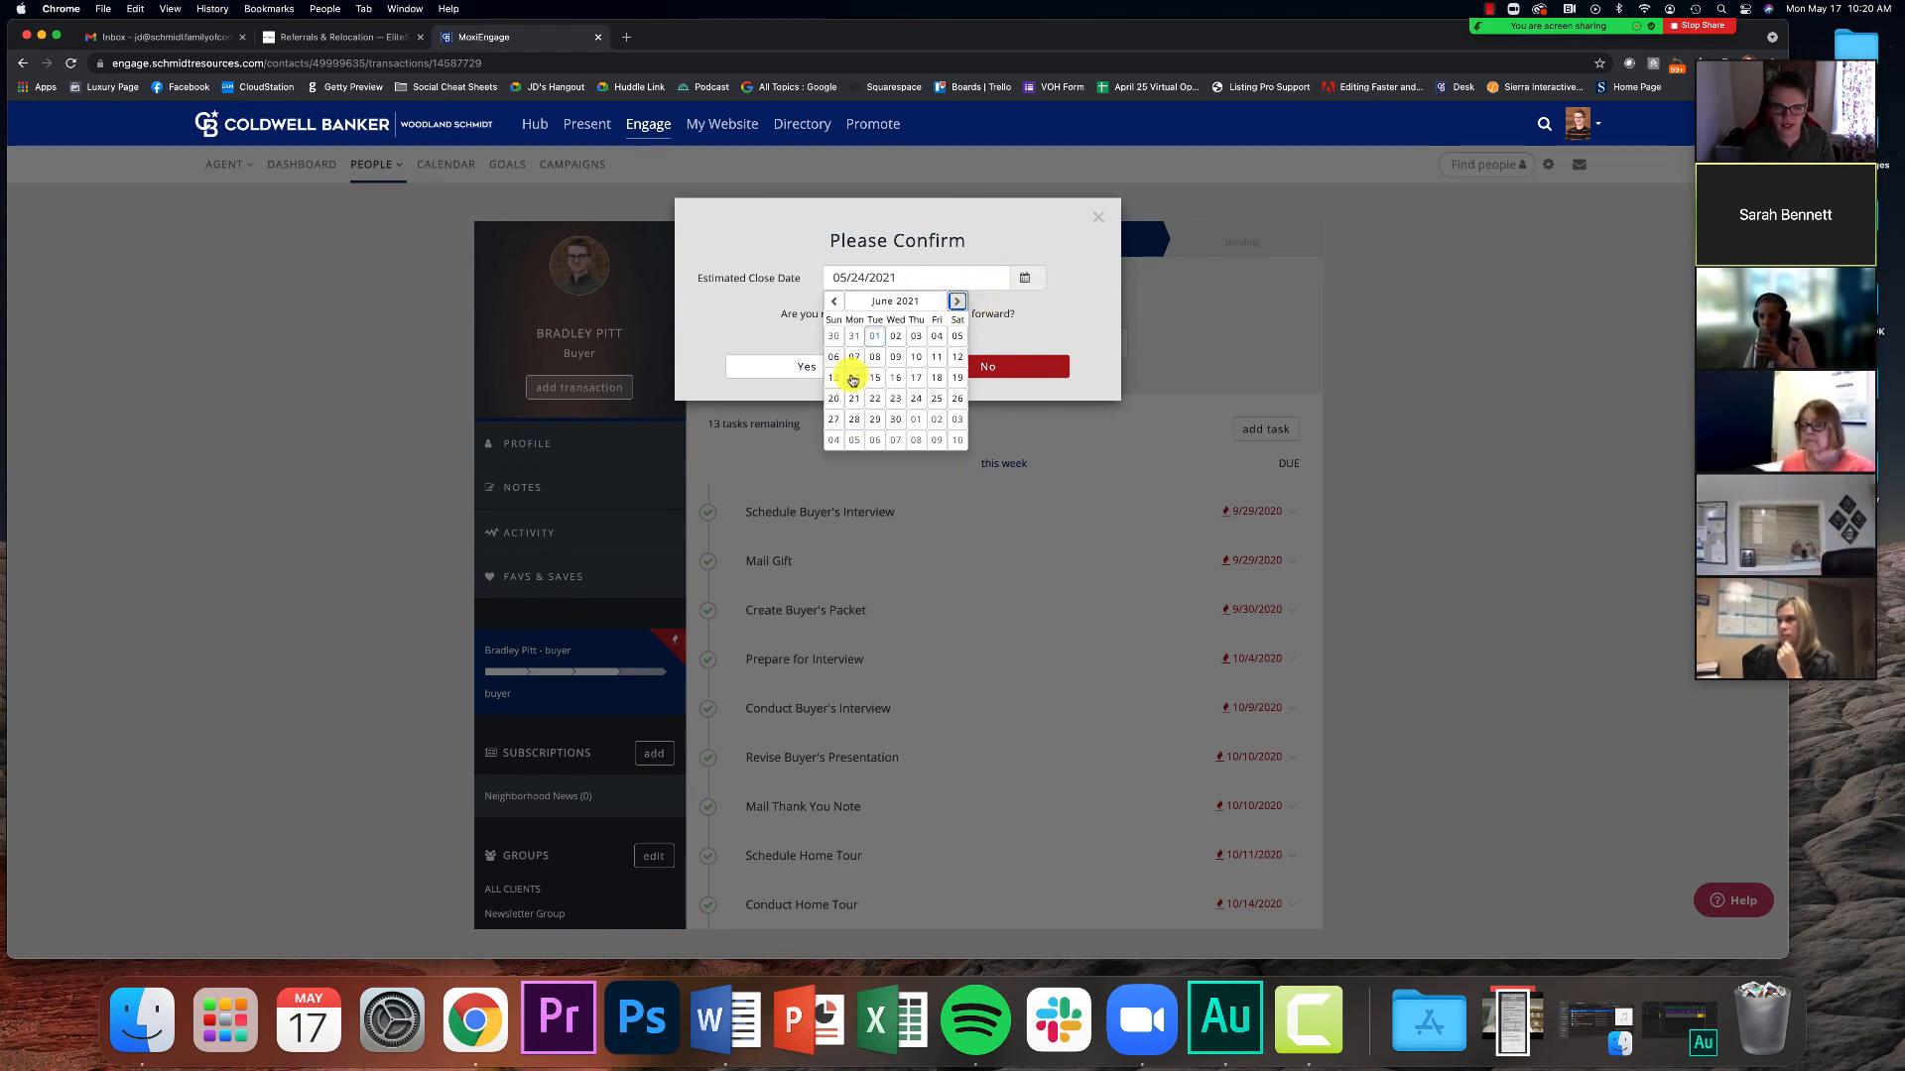
pyautogui.click(854, 378)
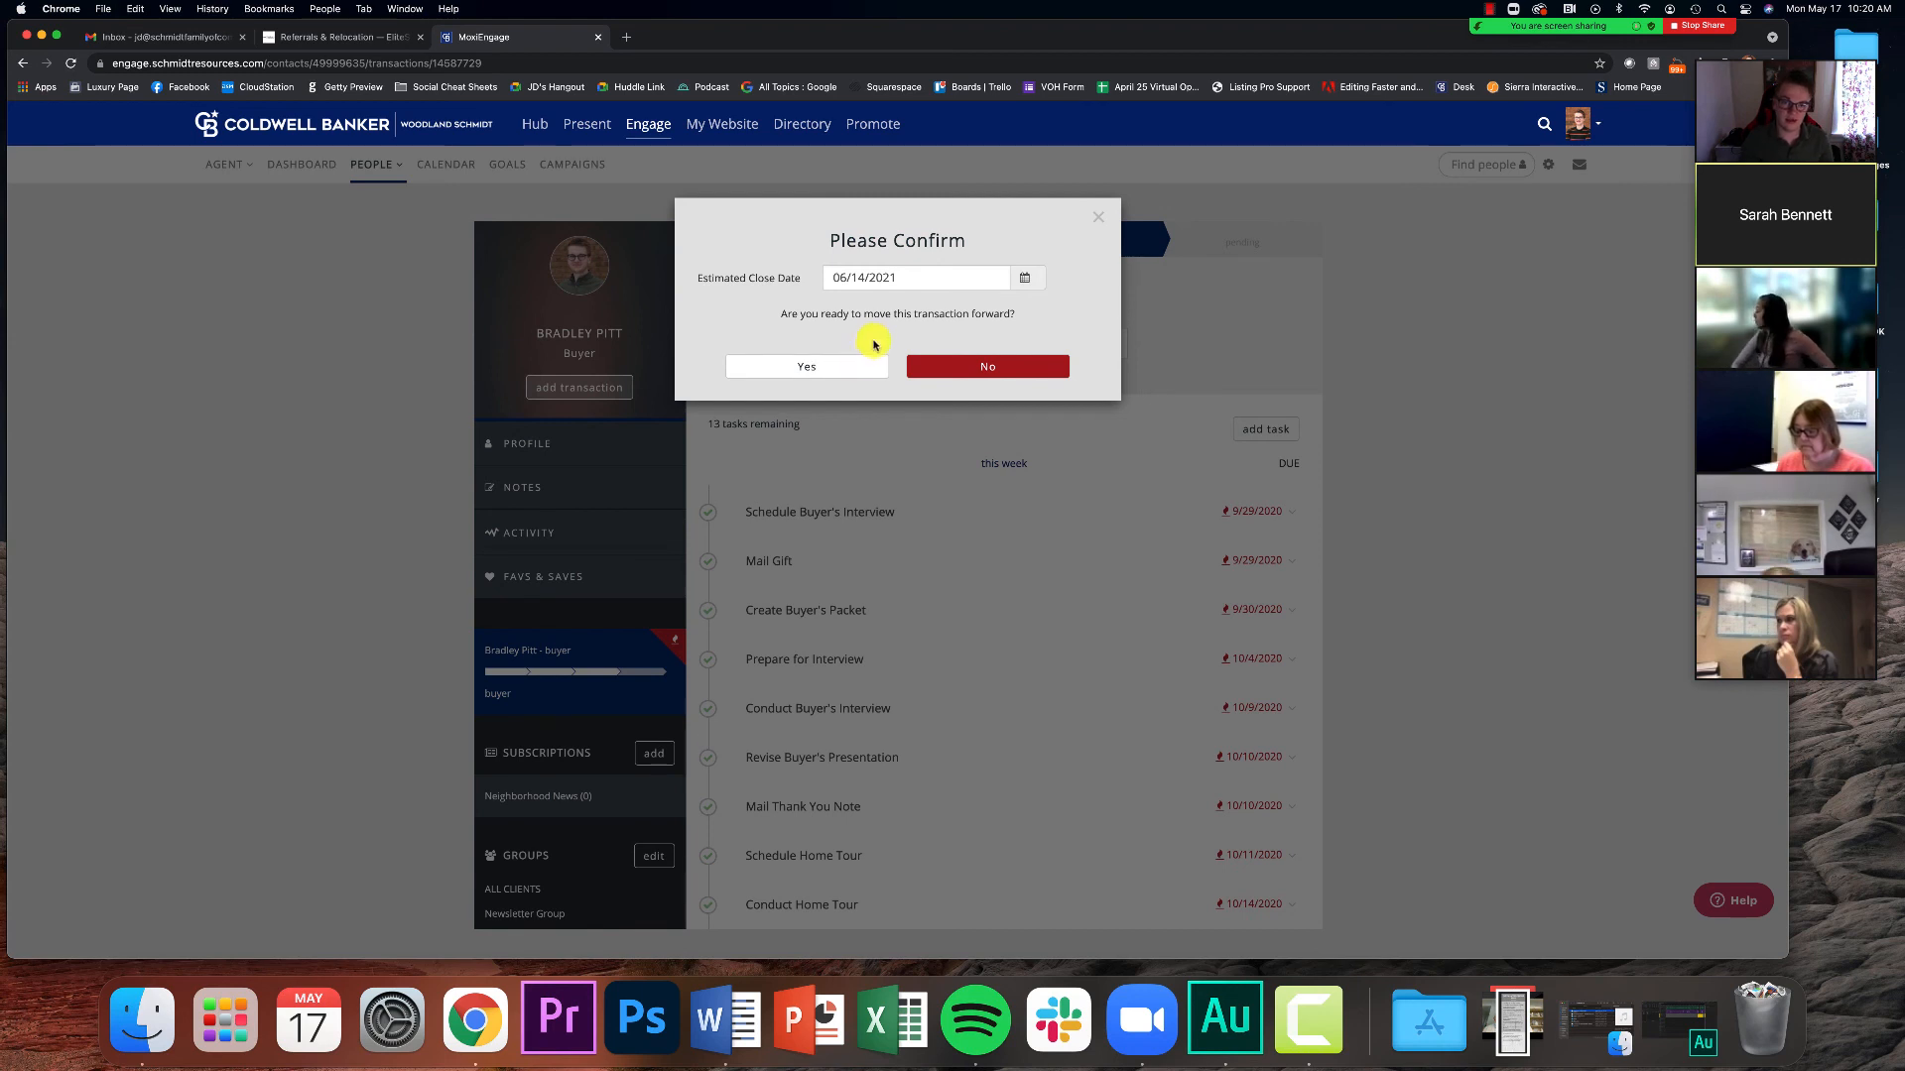
pyautogui.click(850, 369)
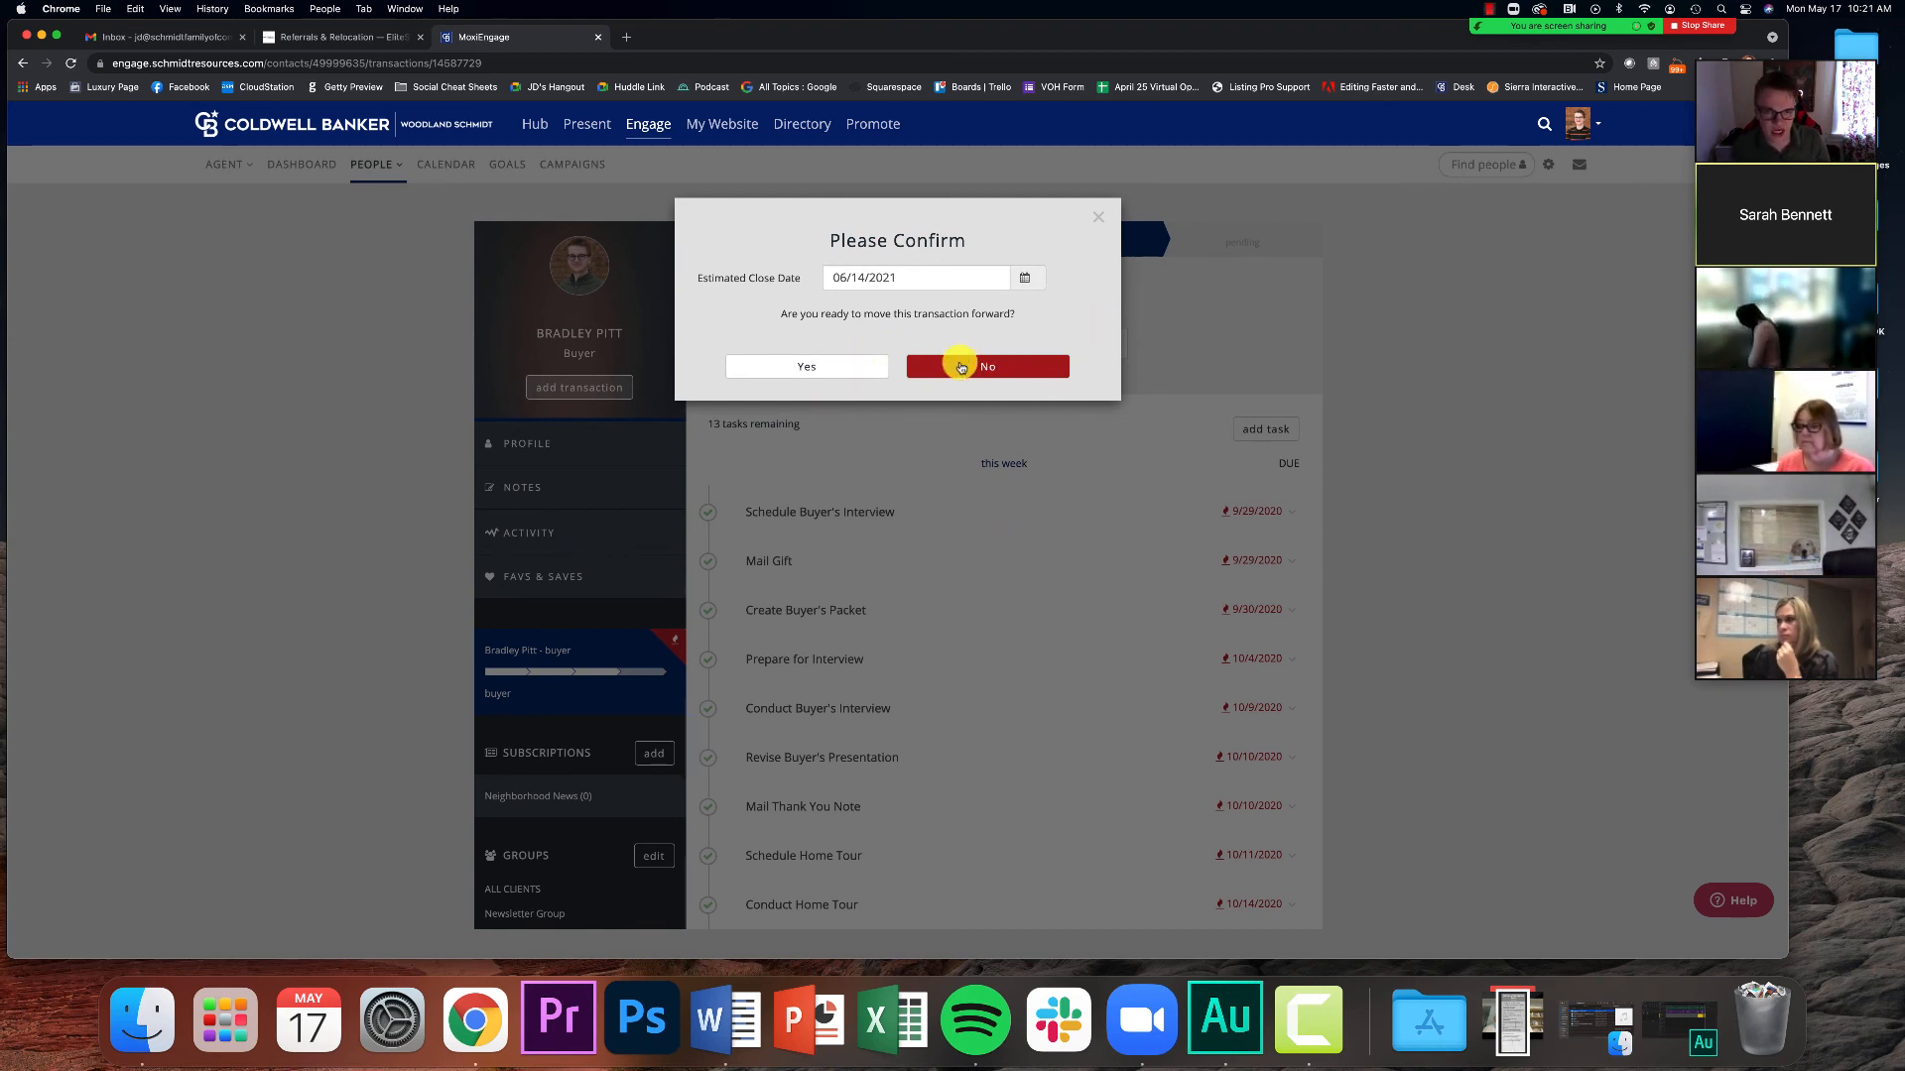
pyautogui.click(1034, 270)
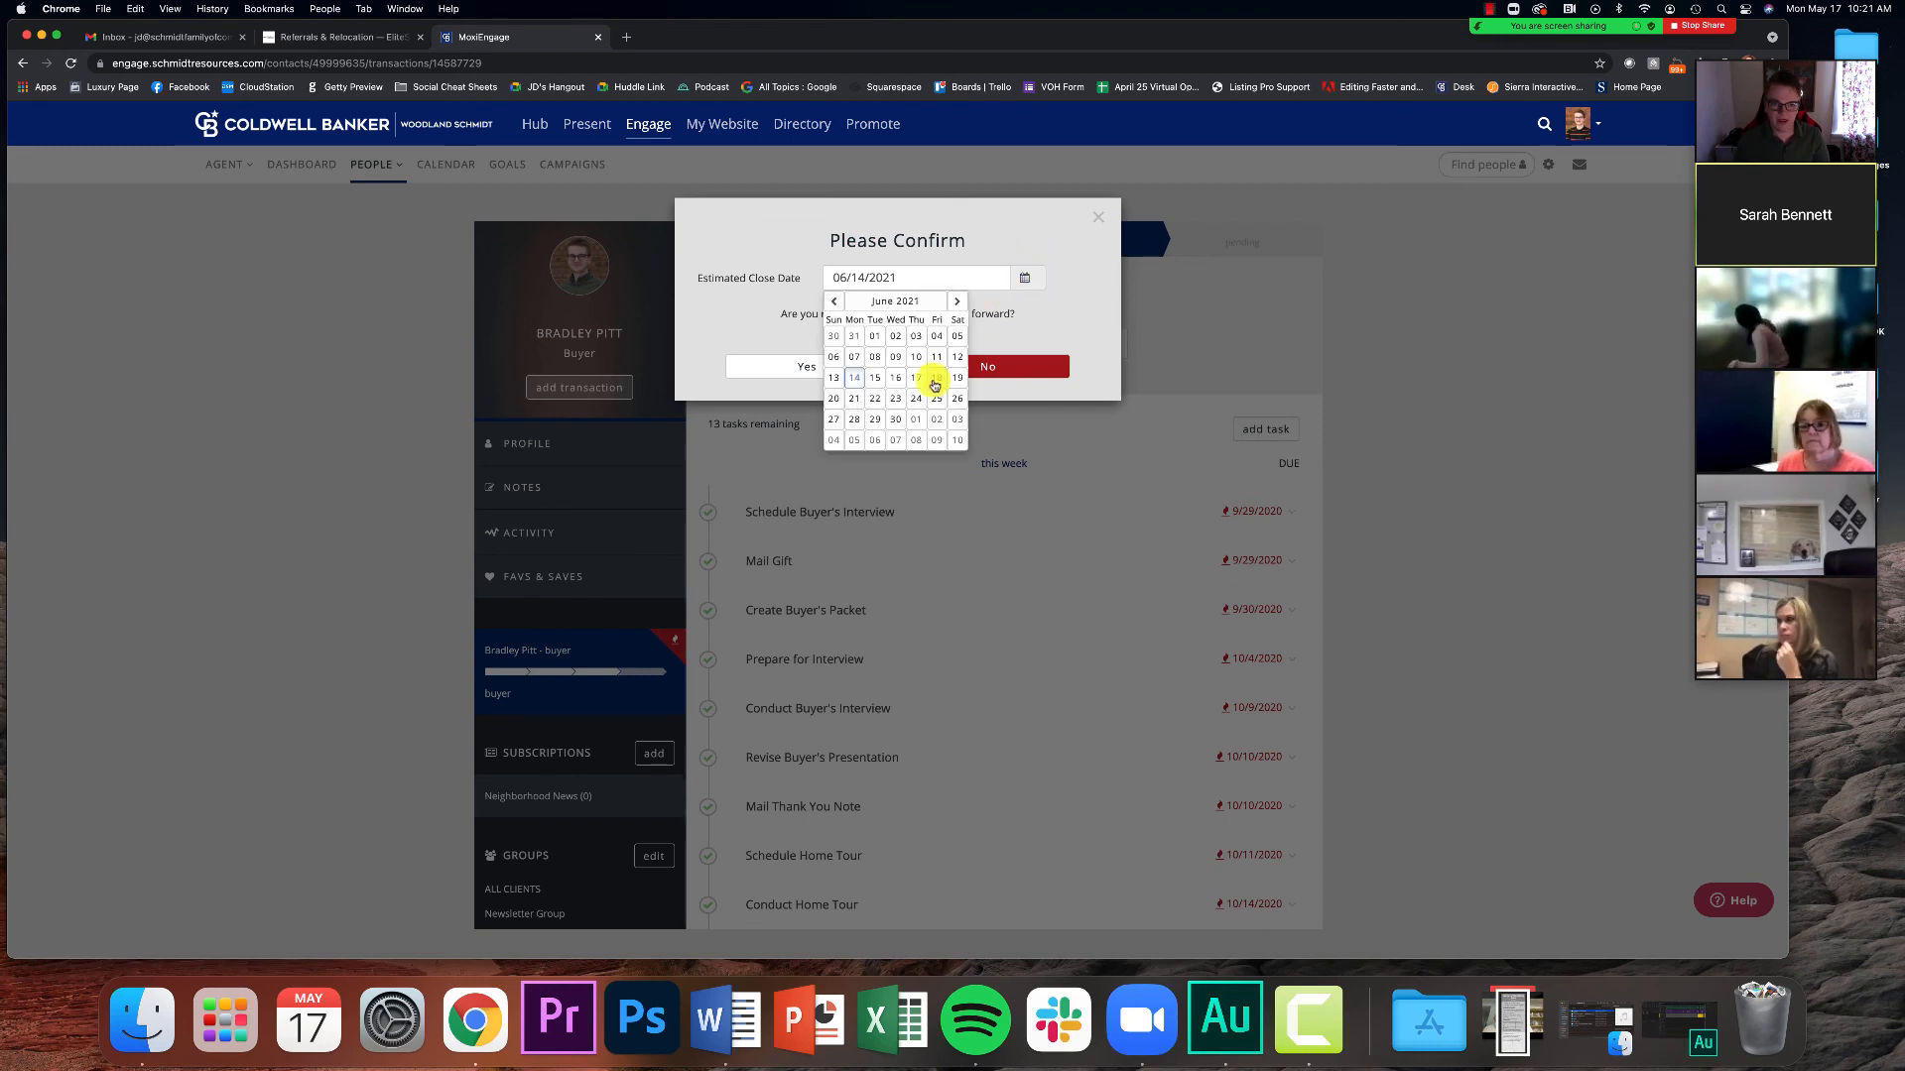
pyautogui.click(875, 401)
pyautogui.click(802, 369)
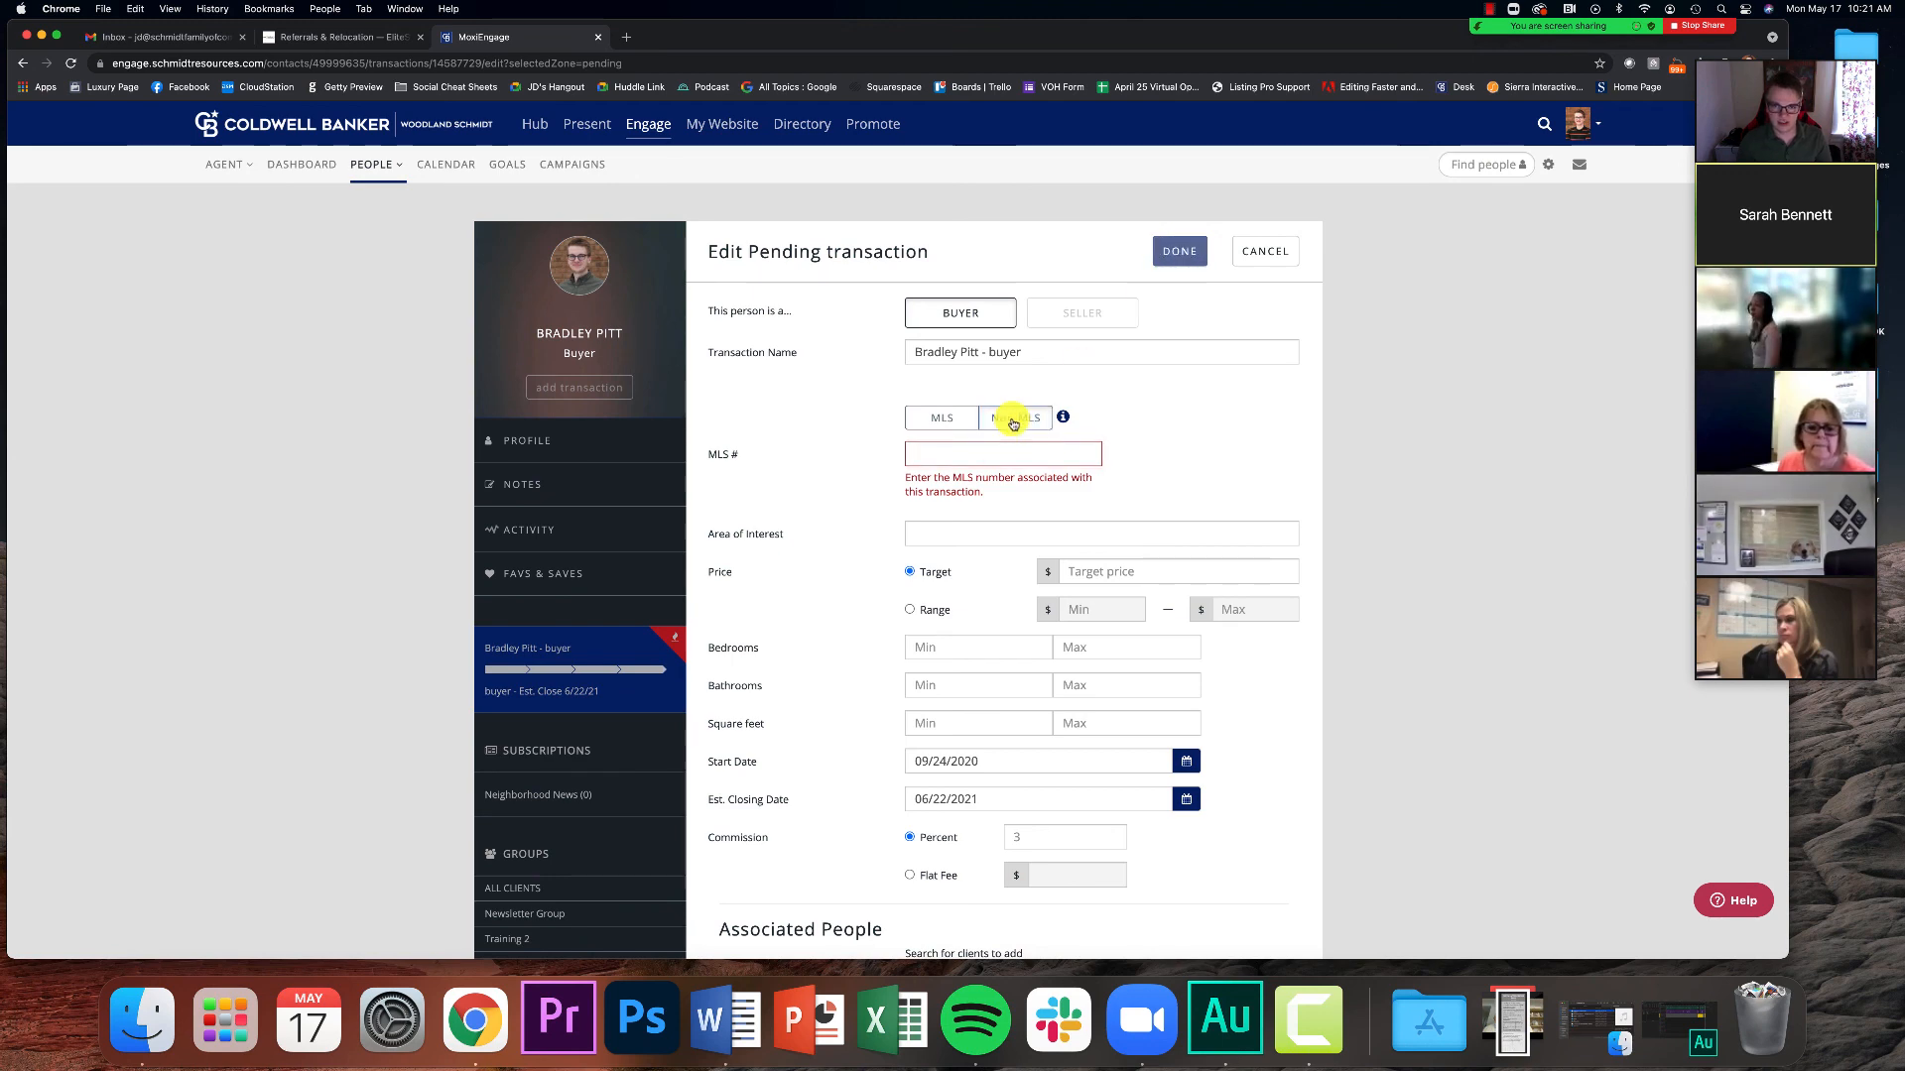
# Mark the pending transaction as Non-MLS and try to save it without filling in the other details.
pyautogui.click(1008, 417)
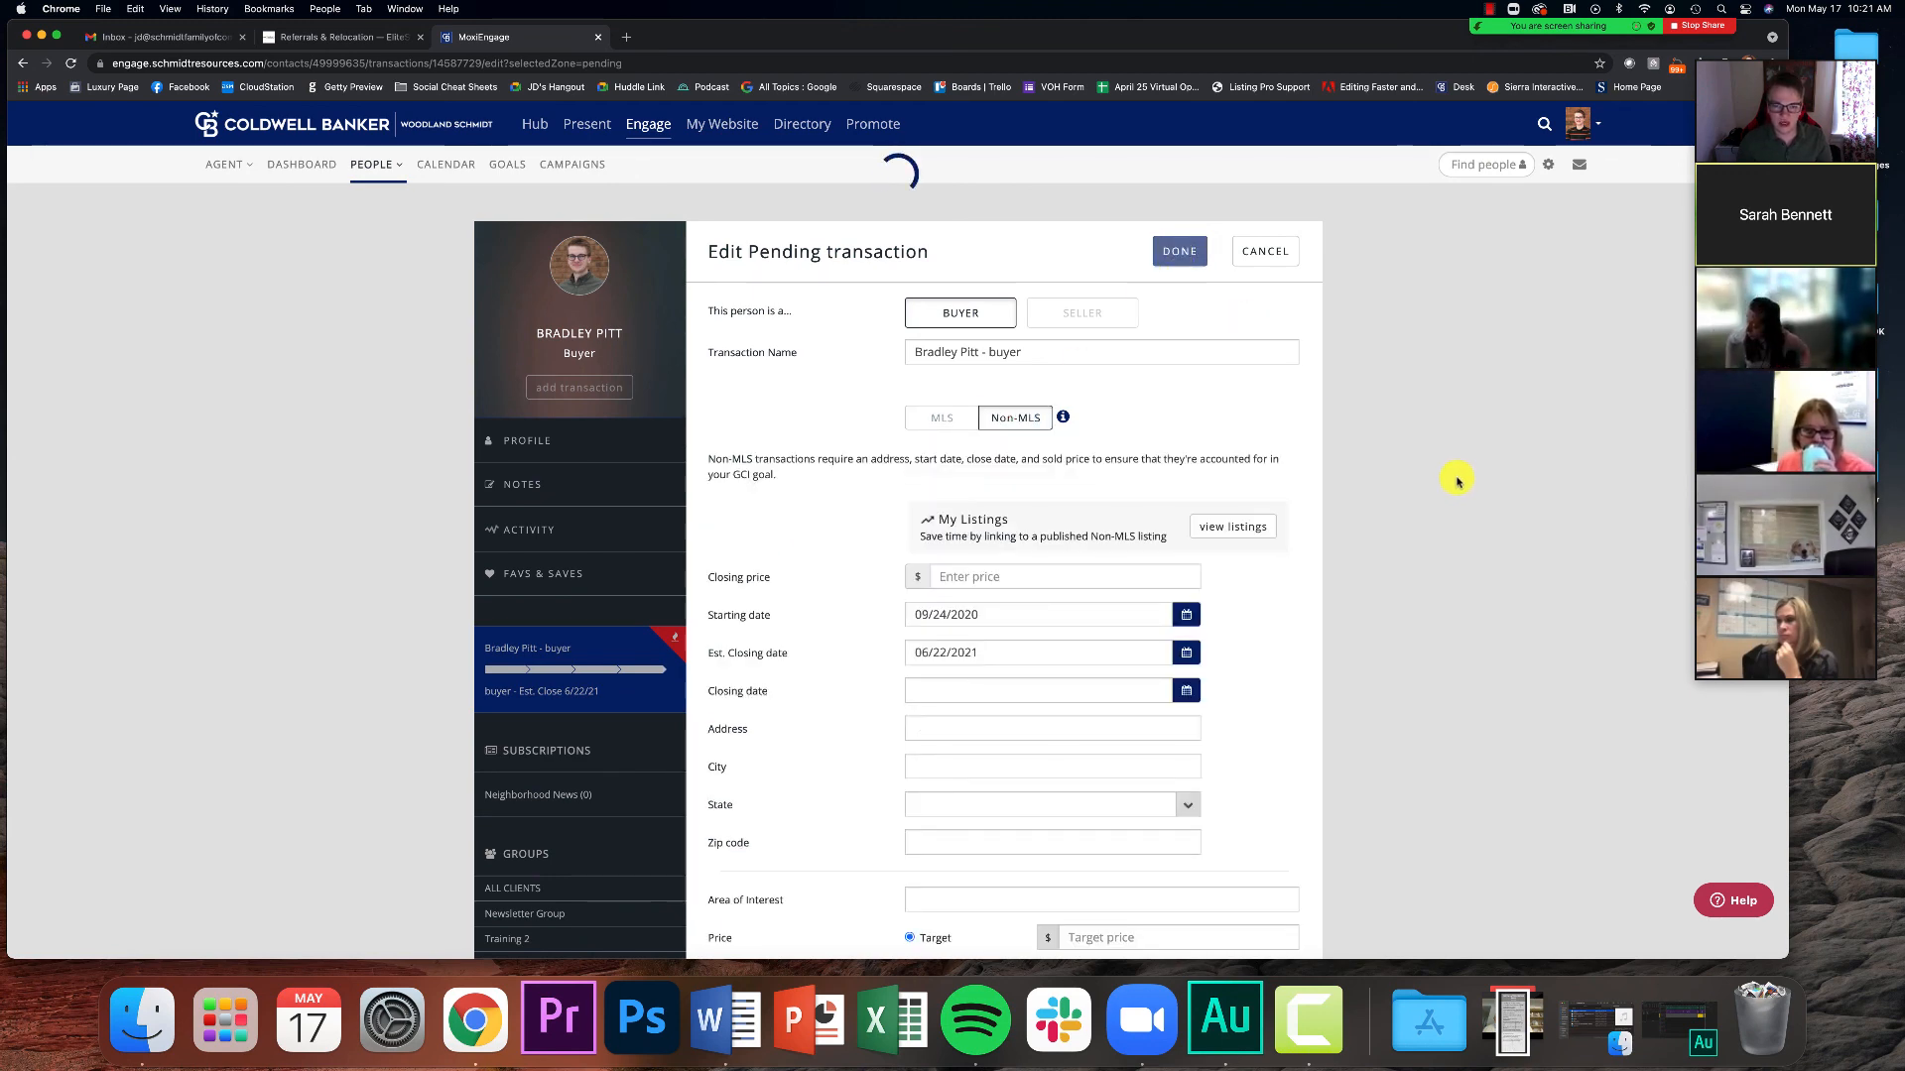
pyautogui.scroll(-2, 1456, 480)
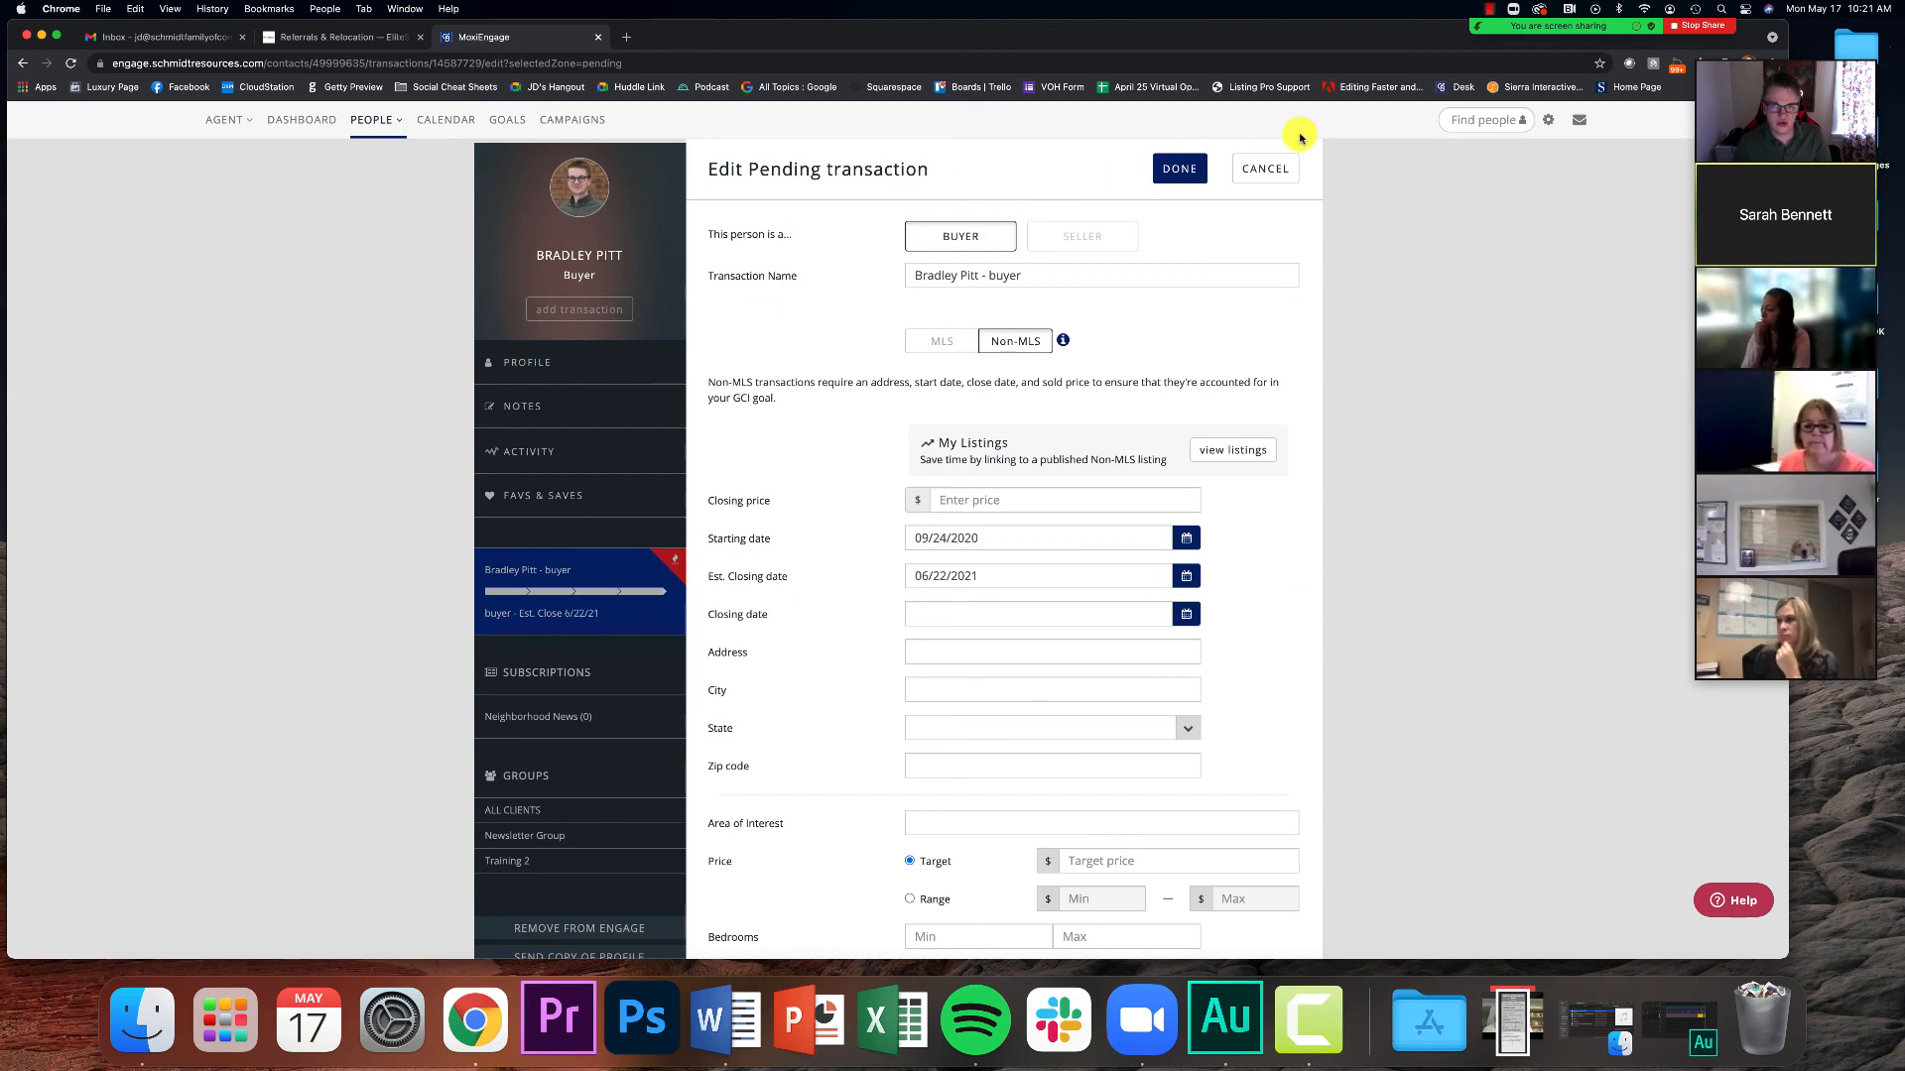
pyautogui.click(1191, 164)
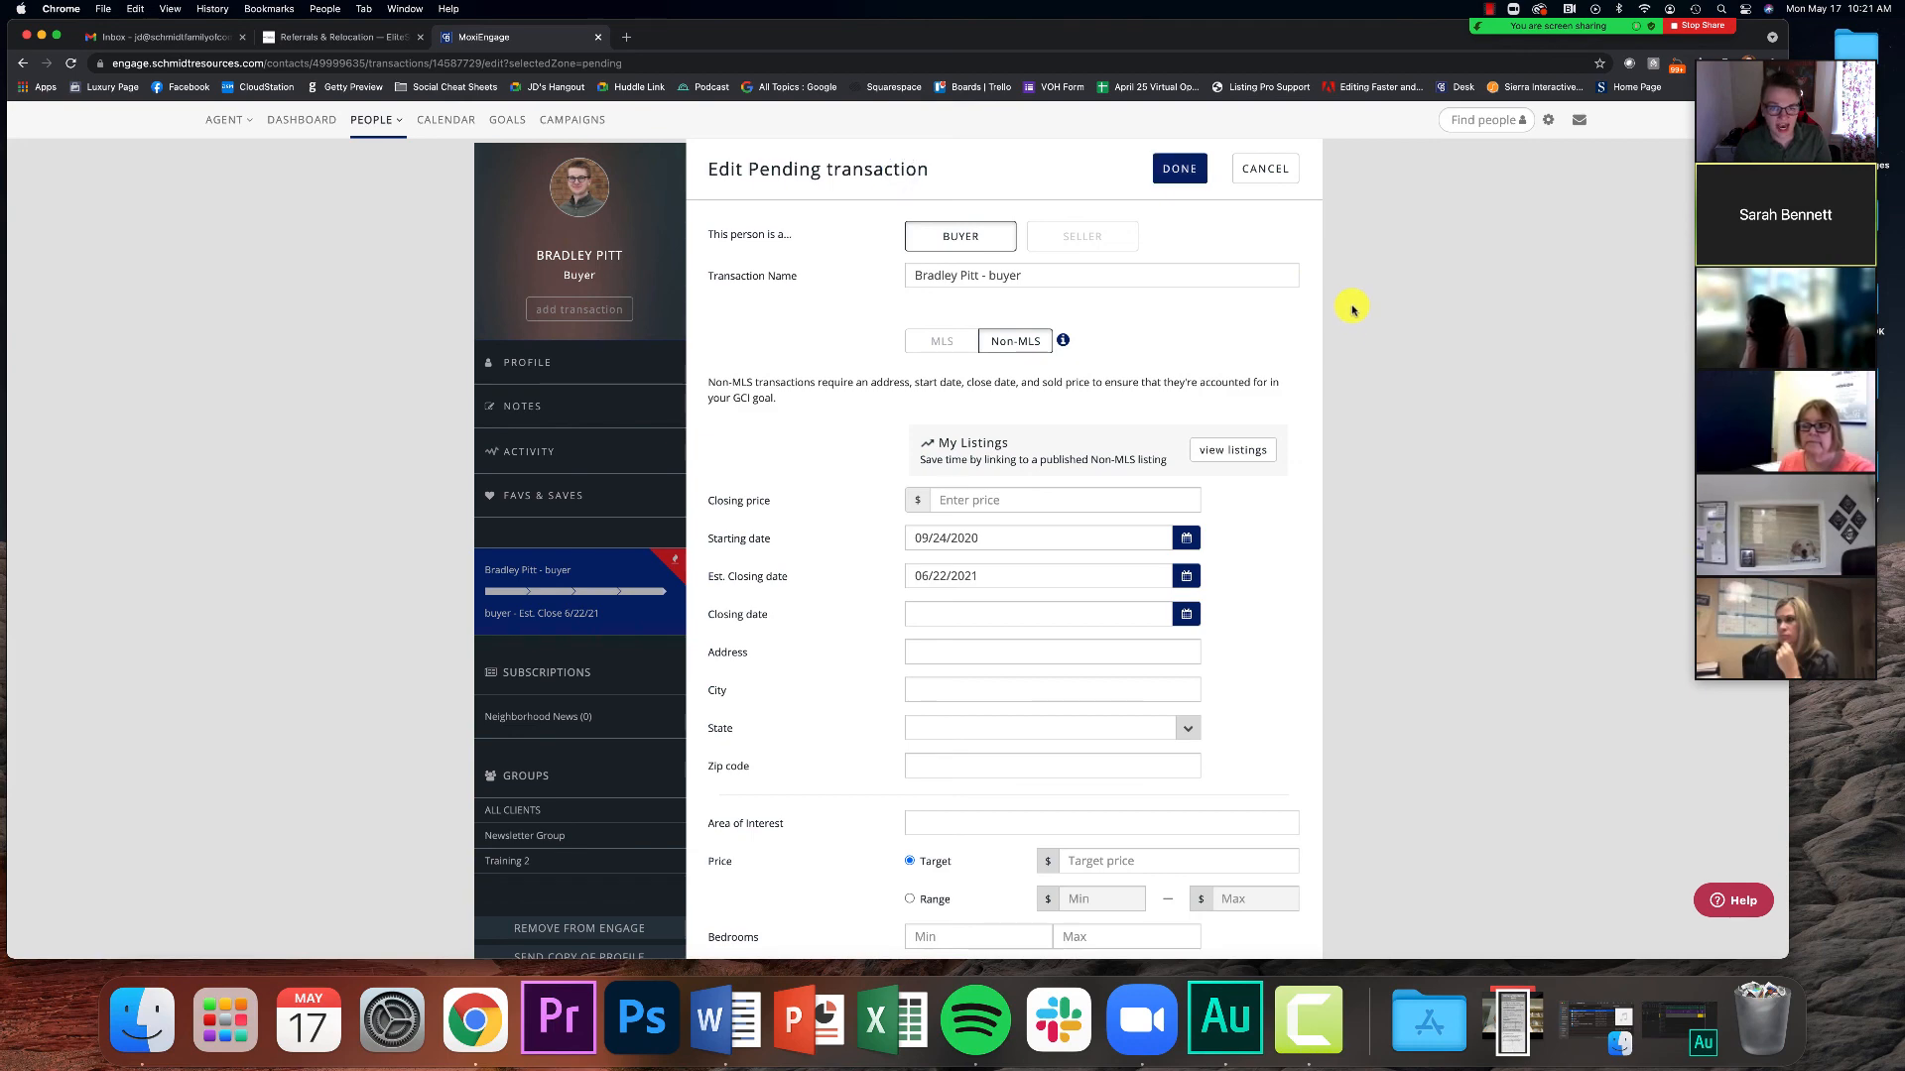
pyautogui.scroll(-3, 1349, 322)
pyautogui.scroll(4, 1346, 327)
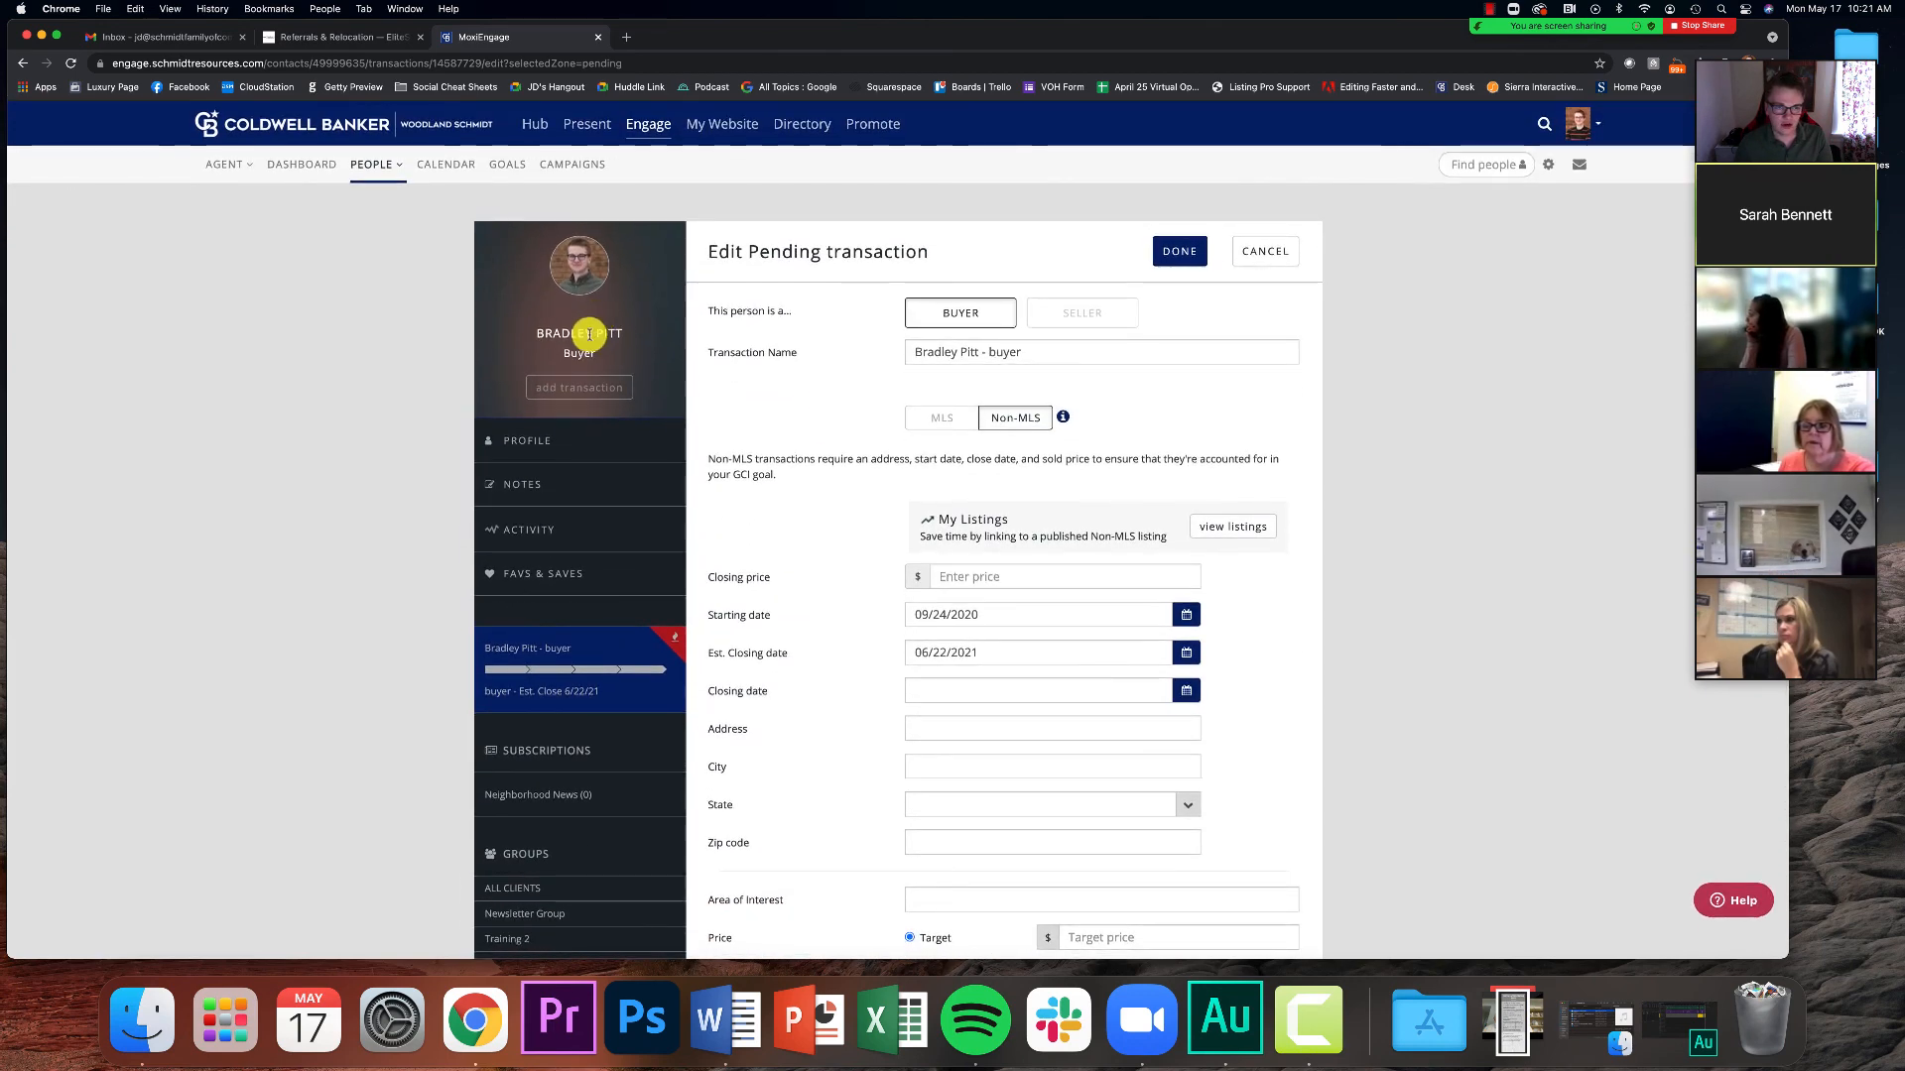
# Go to the People overview and reopen the buyer's record from the Recently Viewed list to check its transaction.
pyautogui.click(369, 164)
pyautogui.click(416, 245)
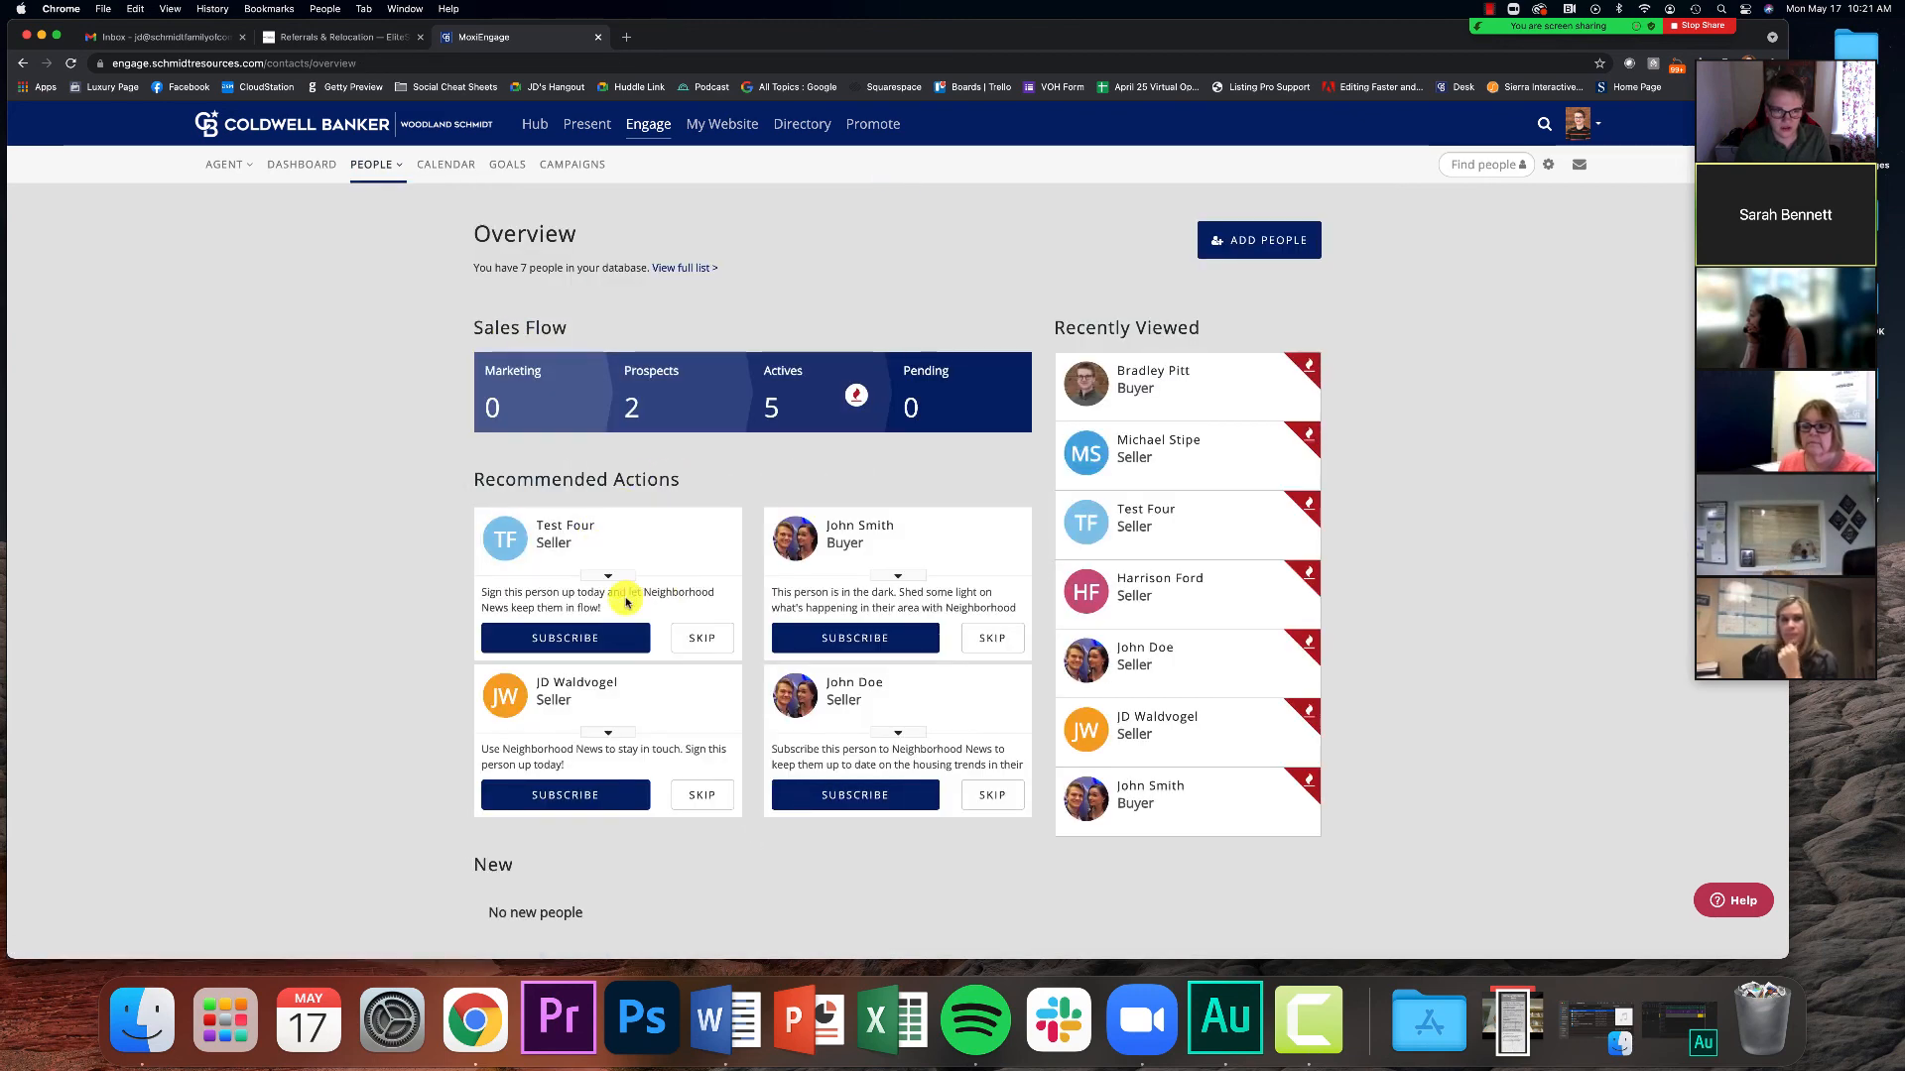
pyautogui.click(1135, 374)
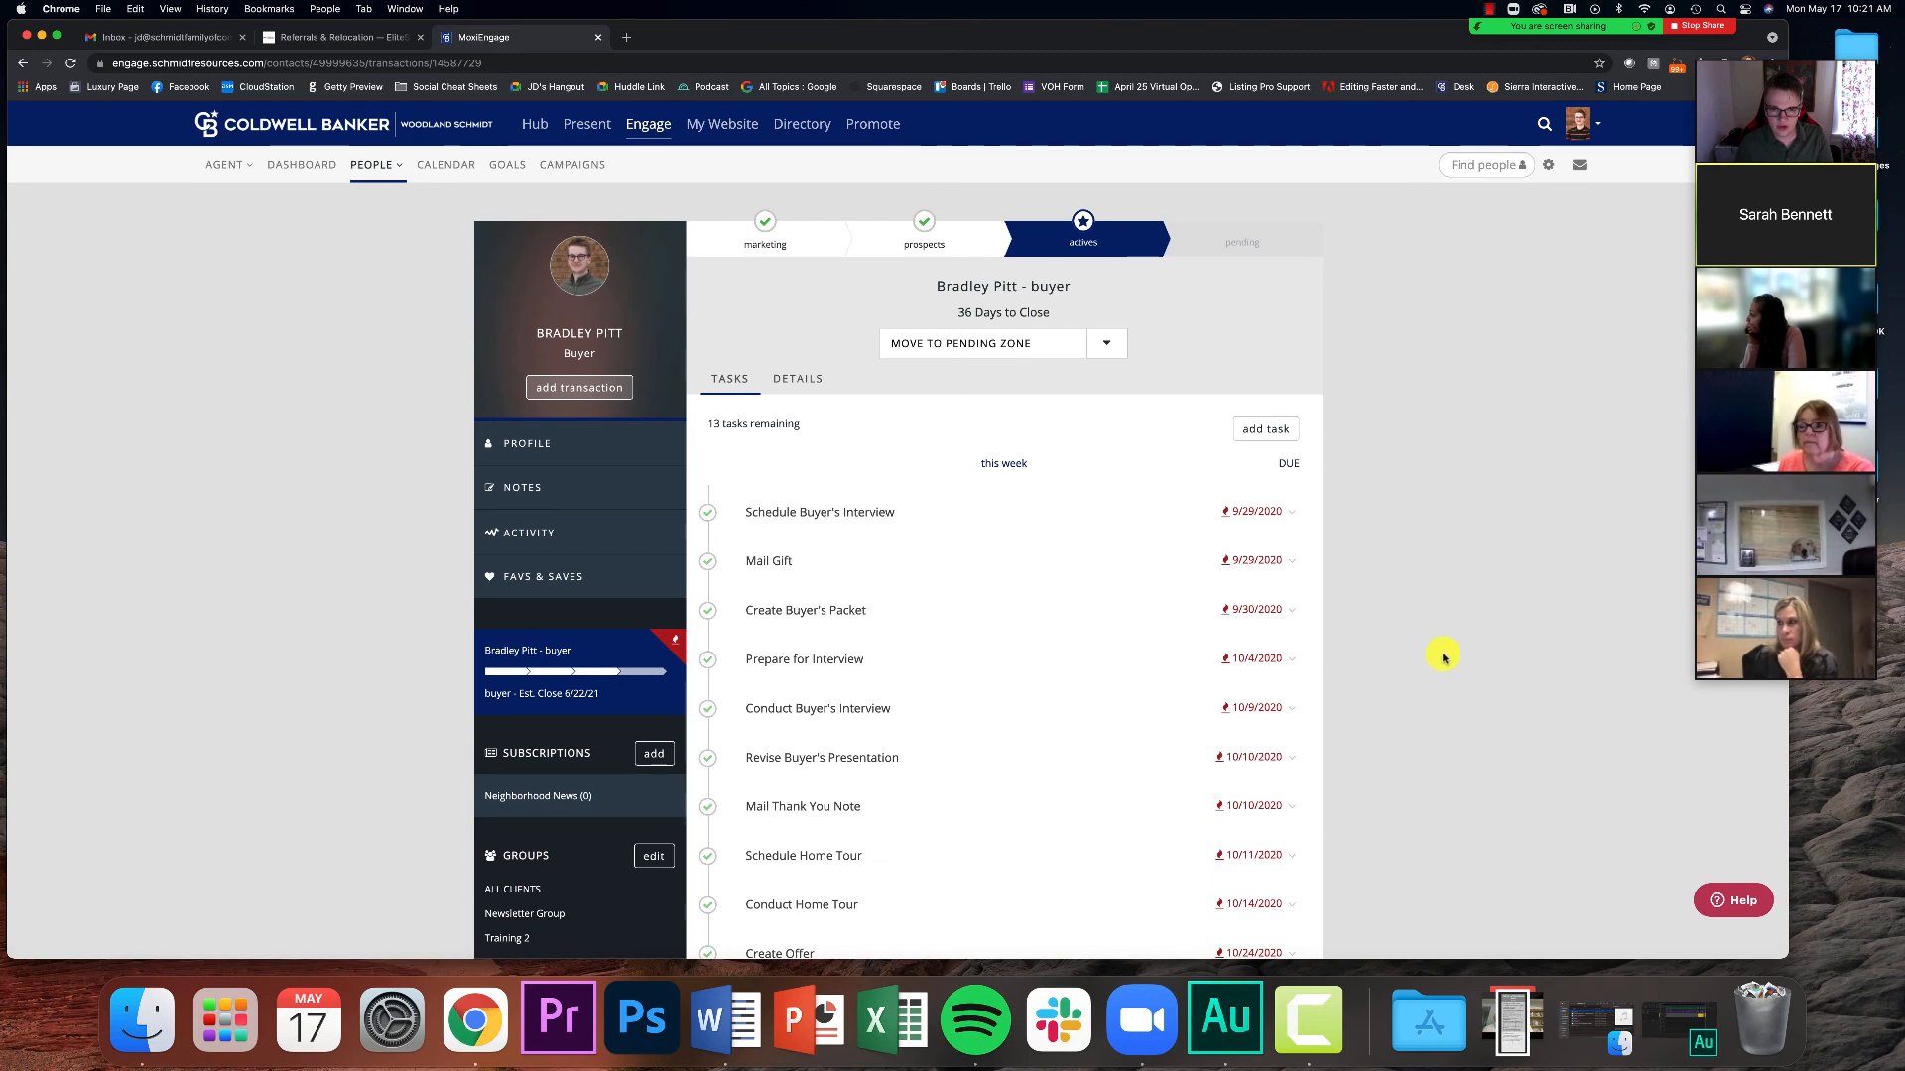
pyautogui.scroll(-1, 1443, 658)
pyautogui.scroll(1, 1444, 657)
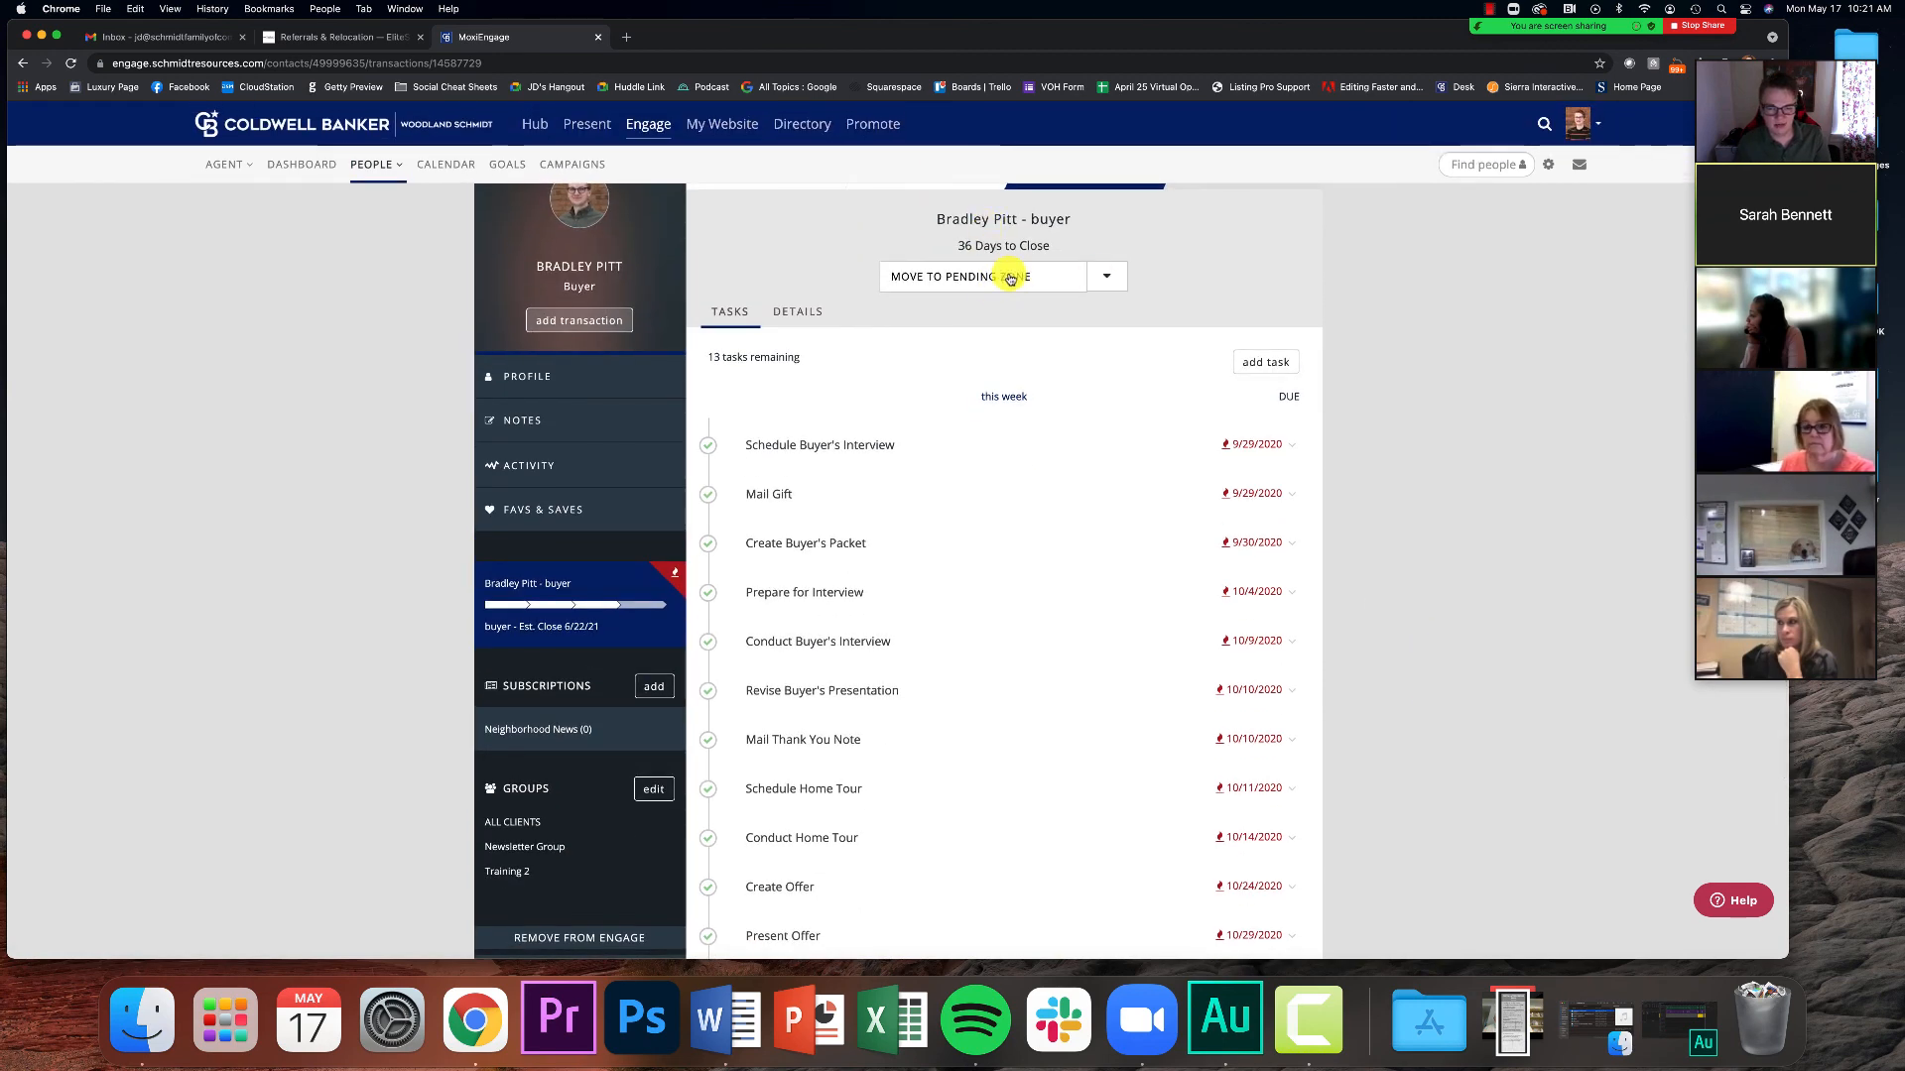
pyautogui.scroll(-2, 1002, 346)
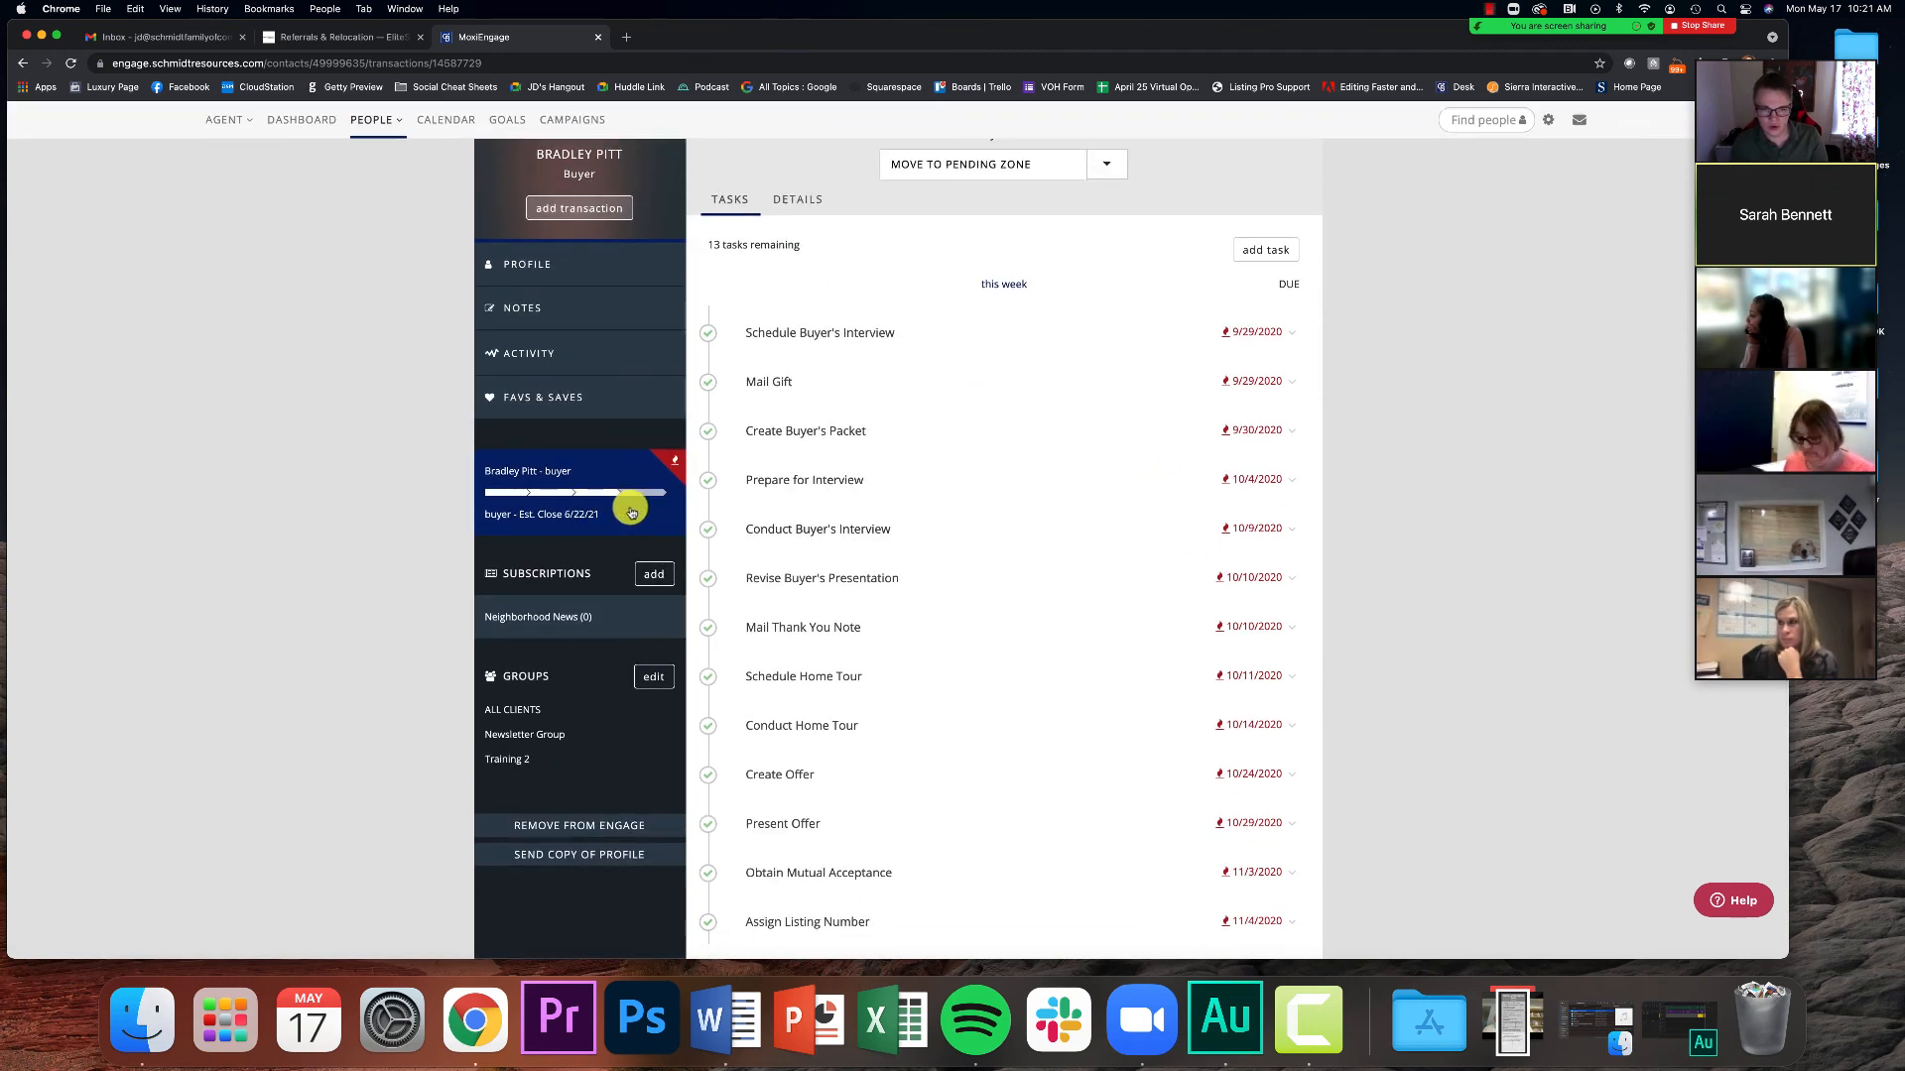
# Review the buyer transaction's active stage and its list of remaining tasks.
pyautogui.scroll(2, 832, 382)
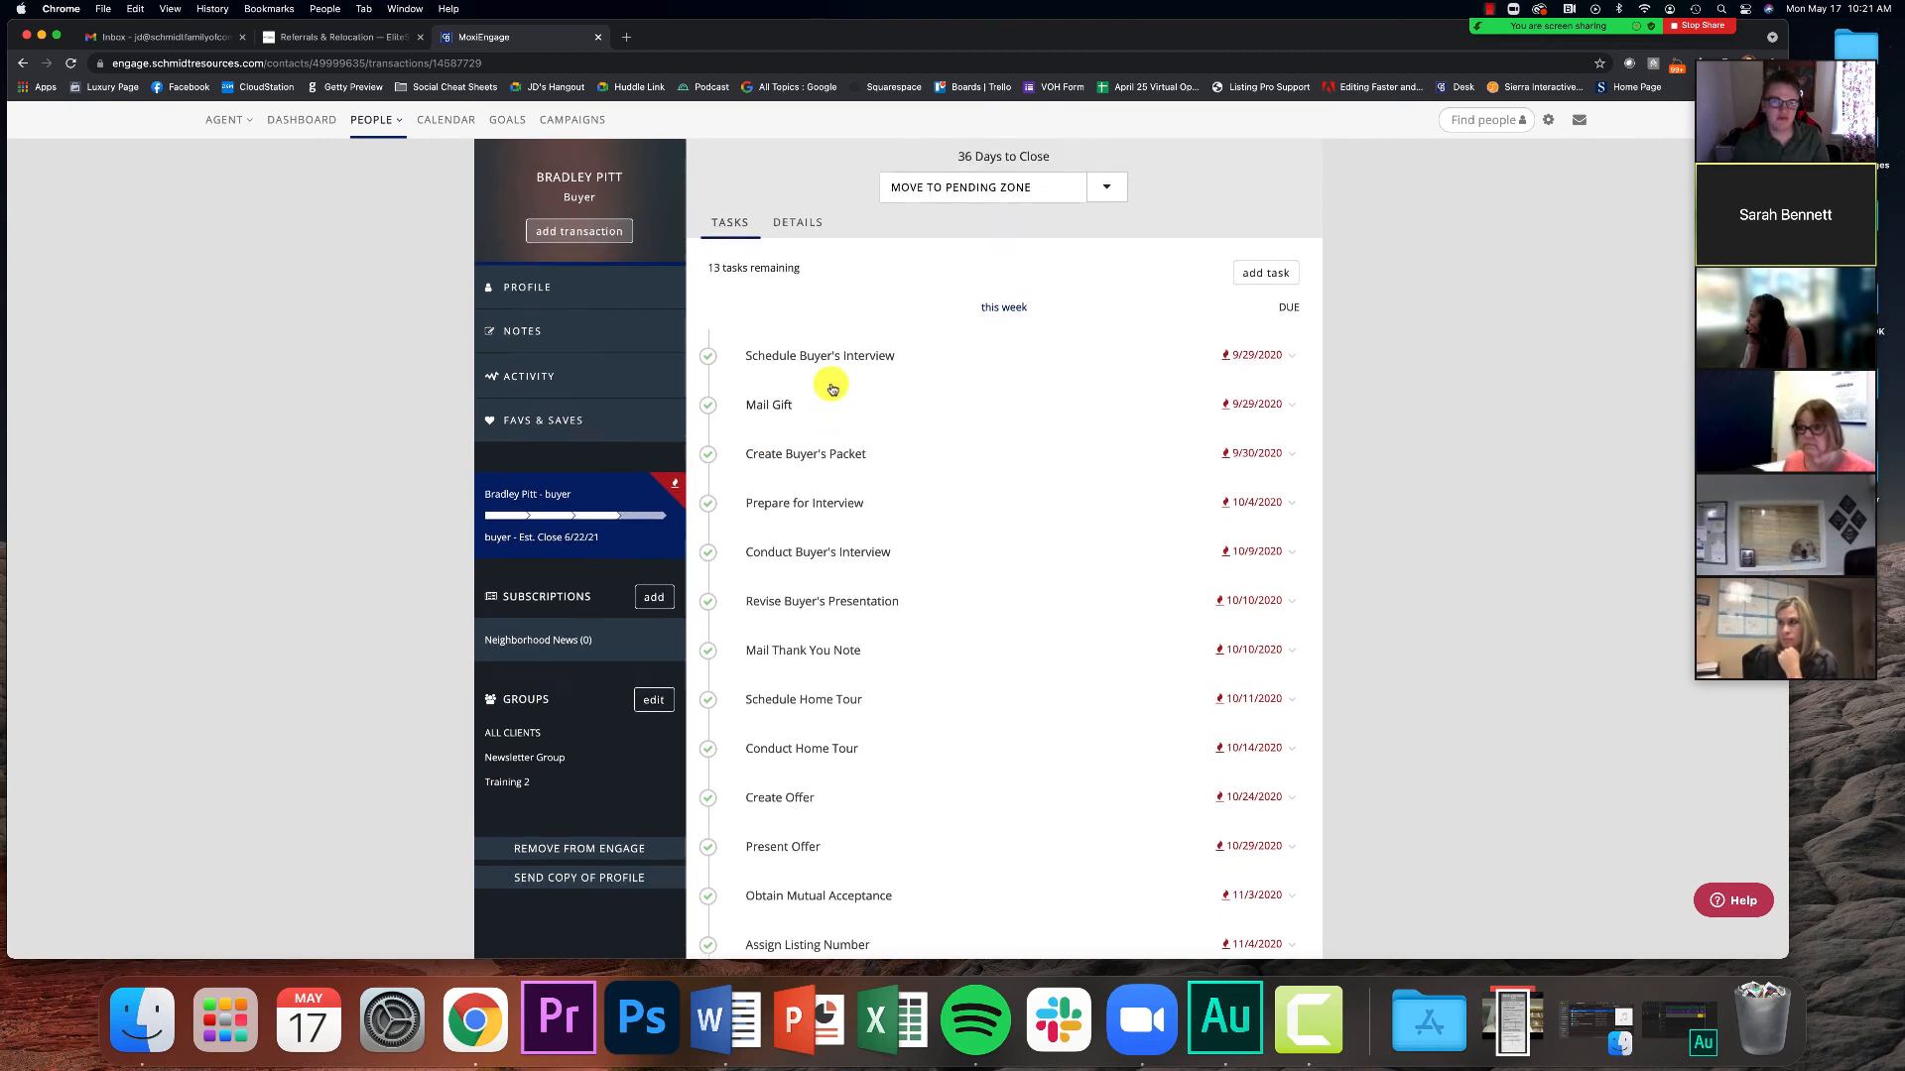
pyautogui.scroll(1, 831, 387)
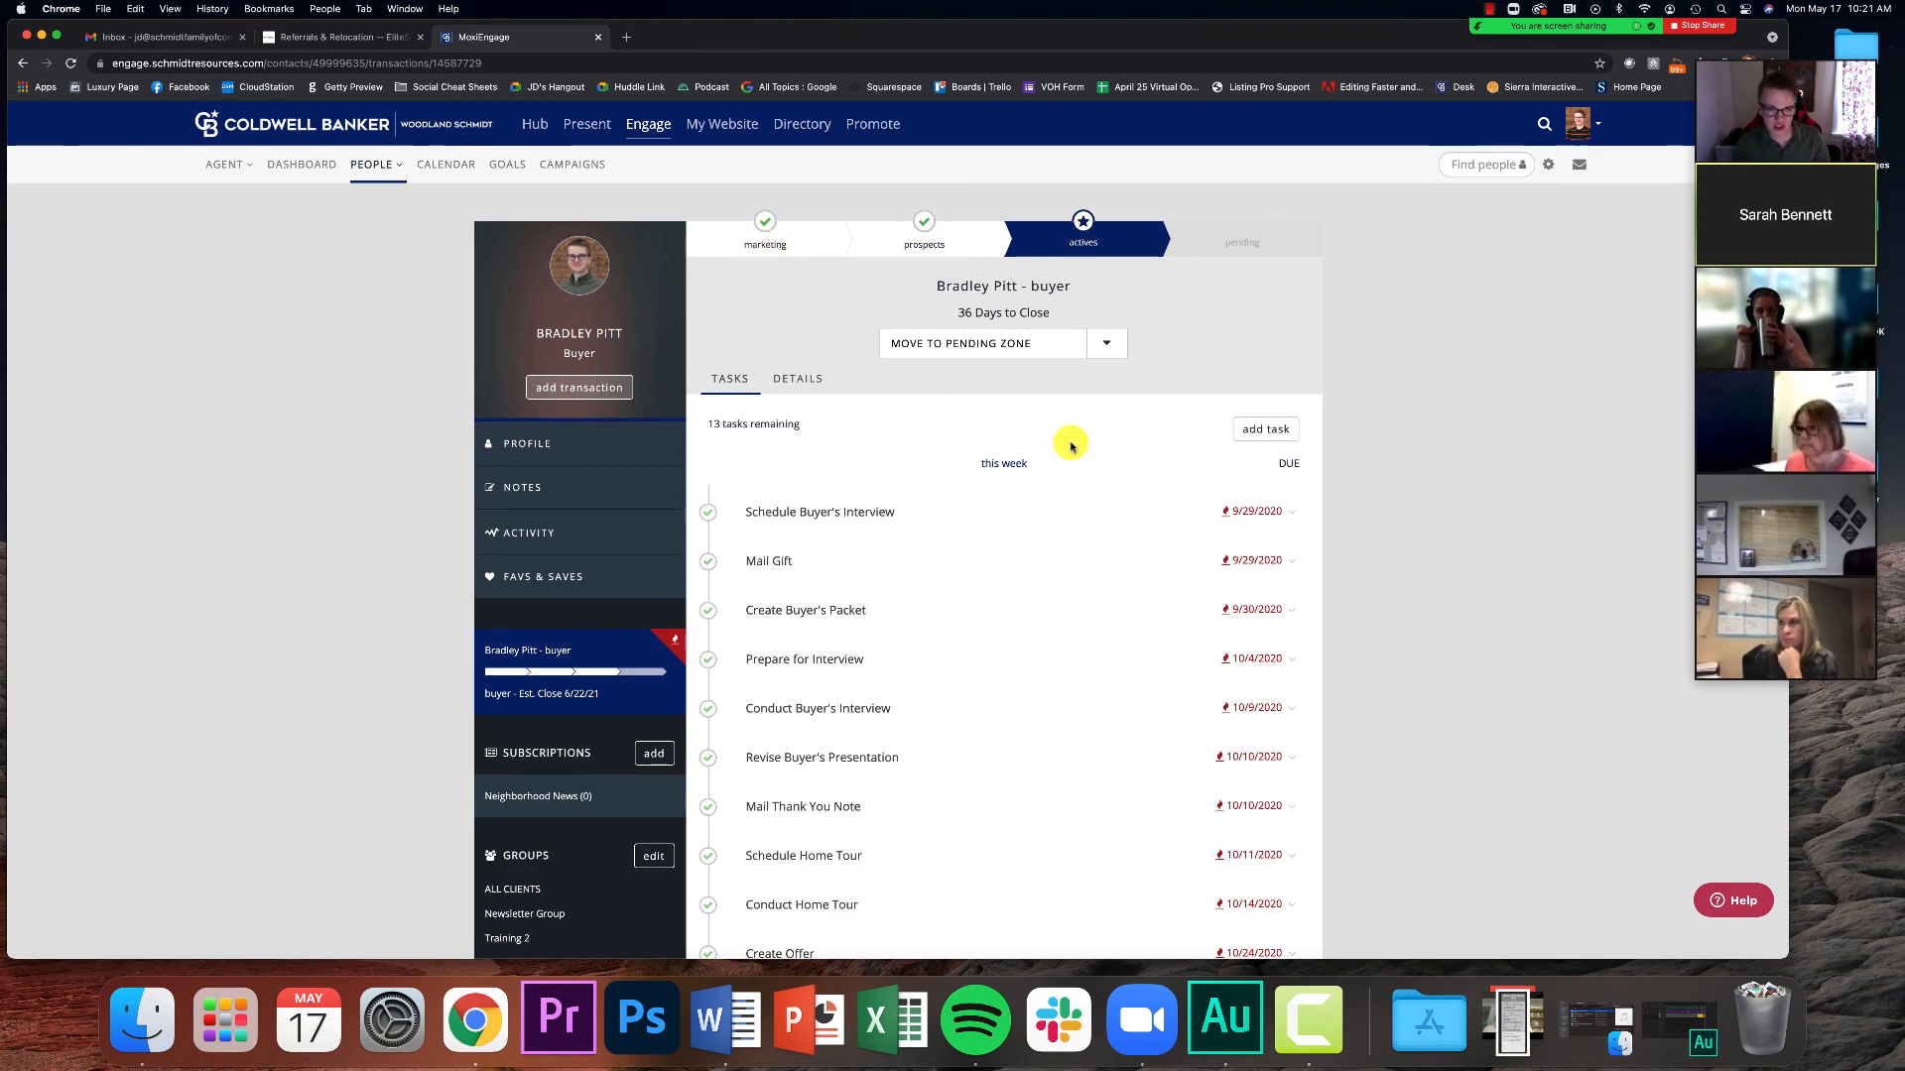
pyautogui.scroll(-3, 1043, 587)
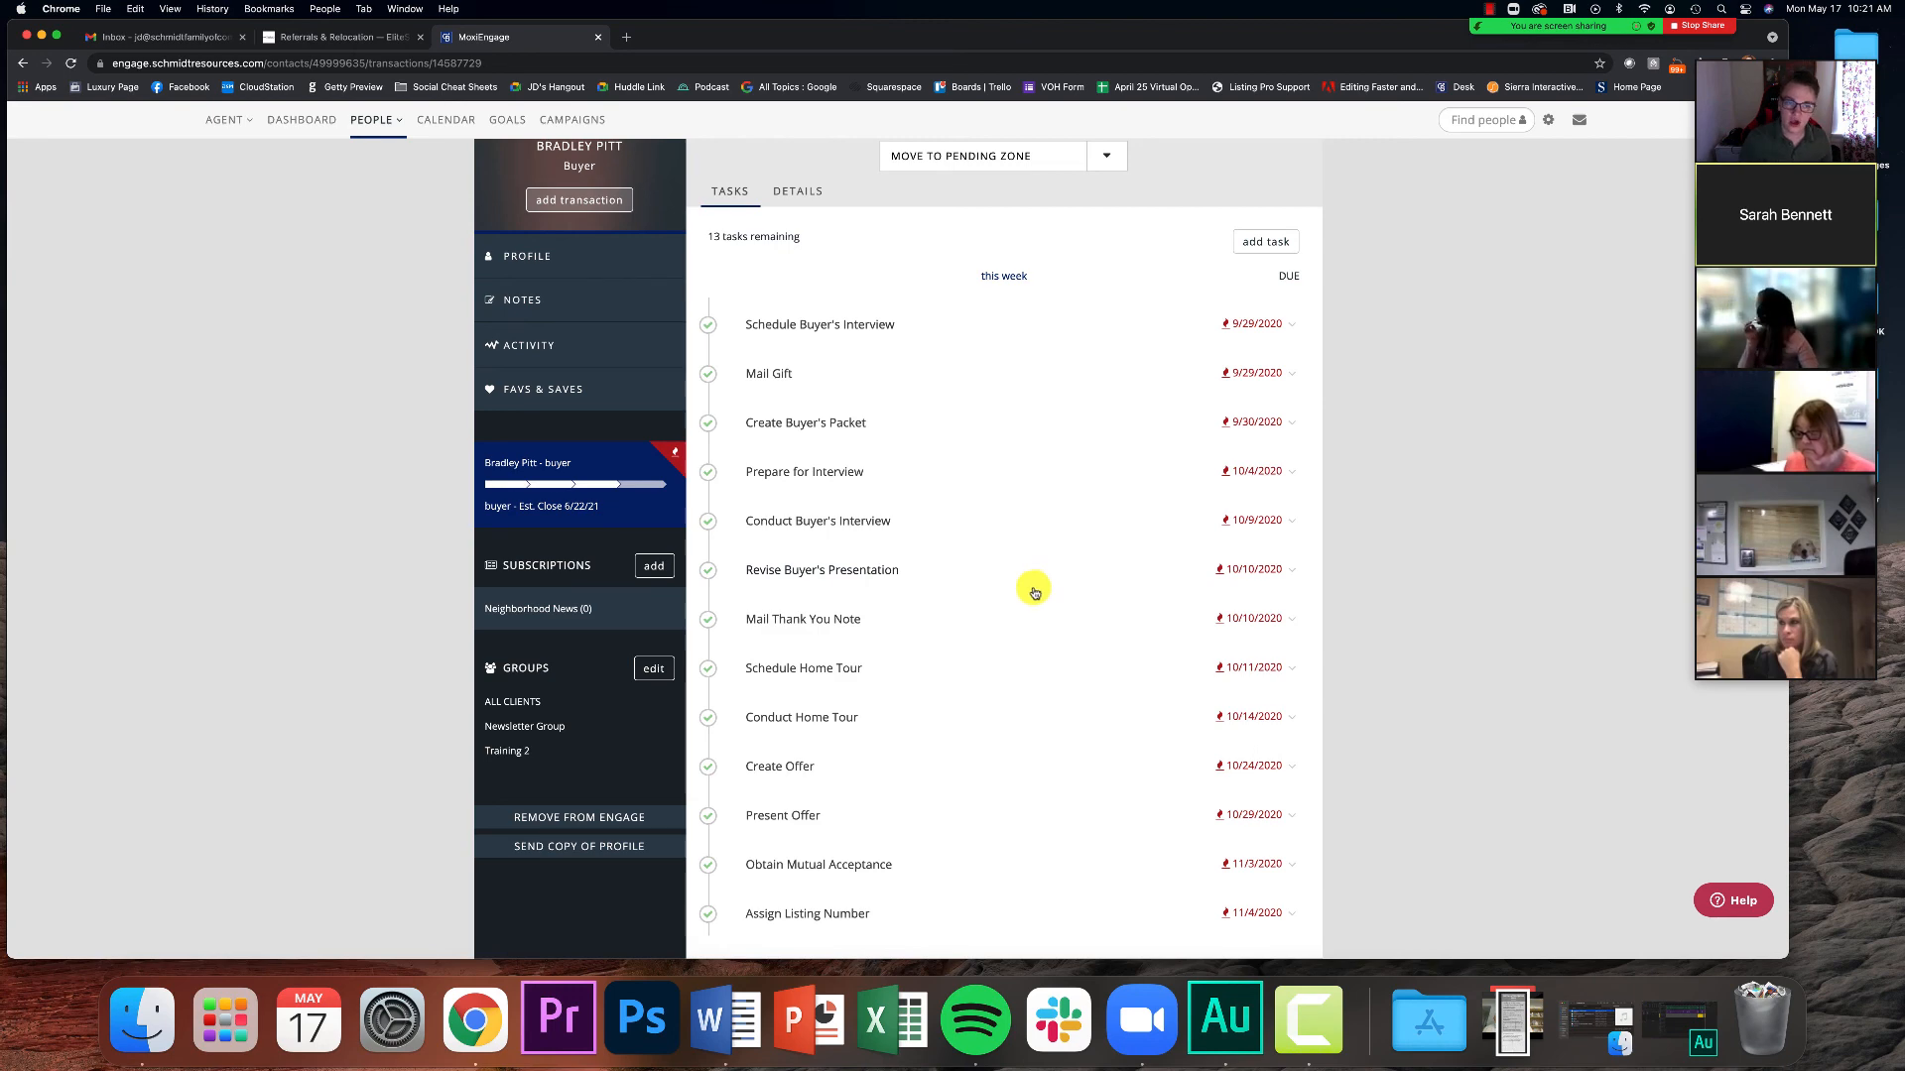
pyautogui.scroll(3, 1034, 592)
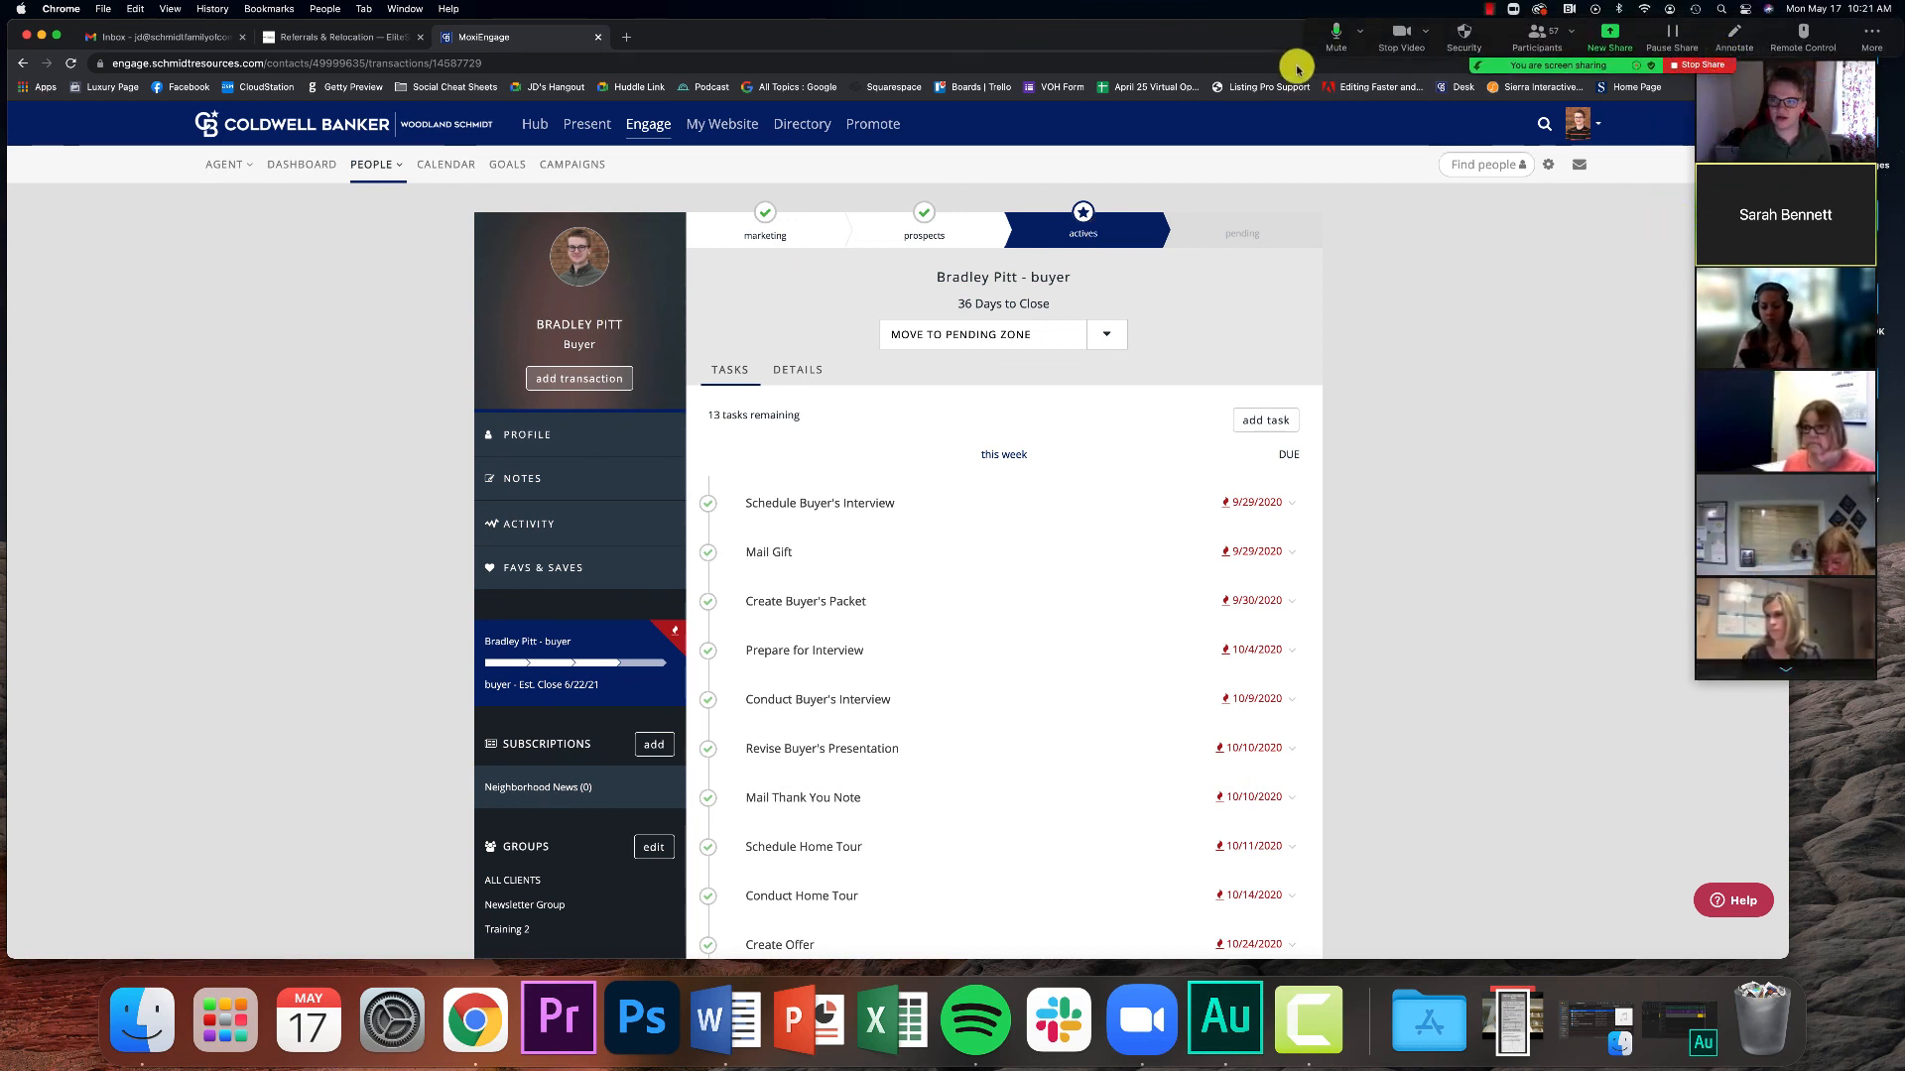
# Collapse the meeting's video thumbnails and widen the browser window to the full screen width.
pyautogui.moveTo(1754, 213)
pyautogui.click(1722, 89)
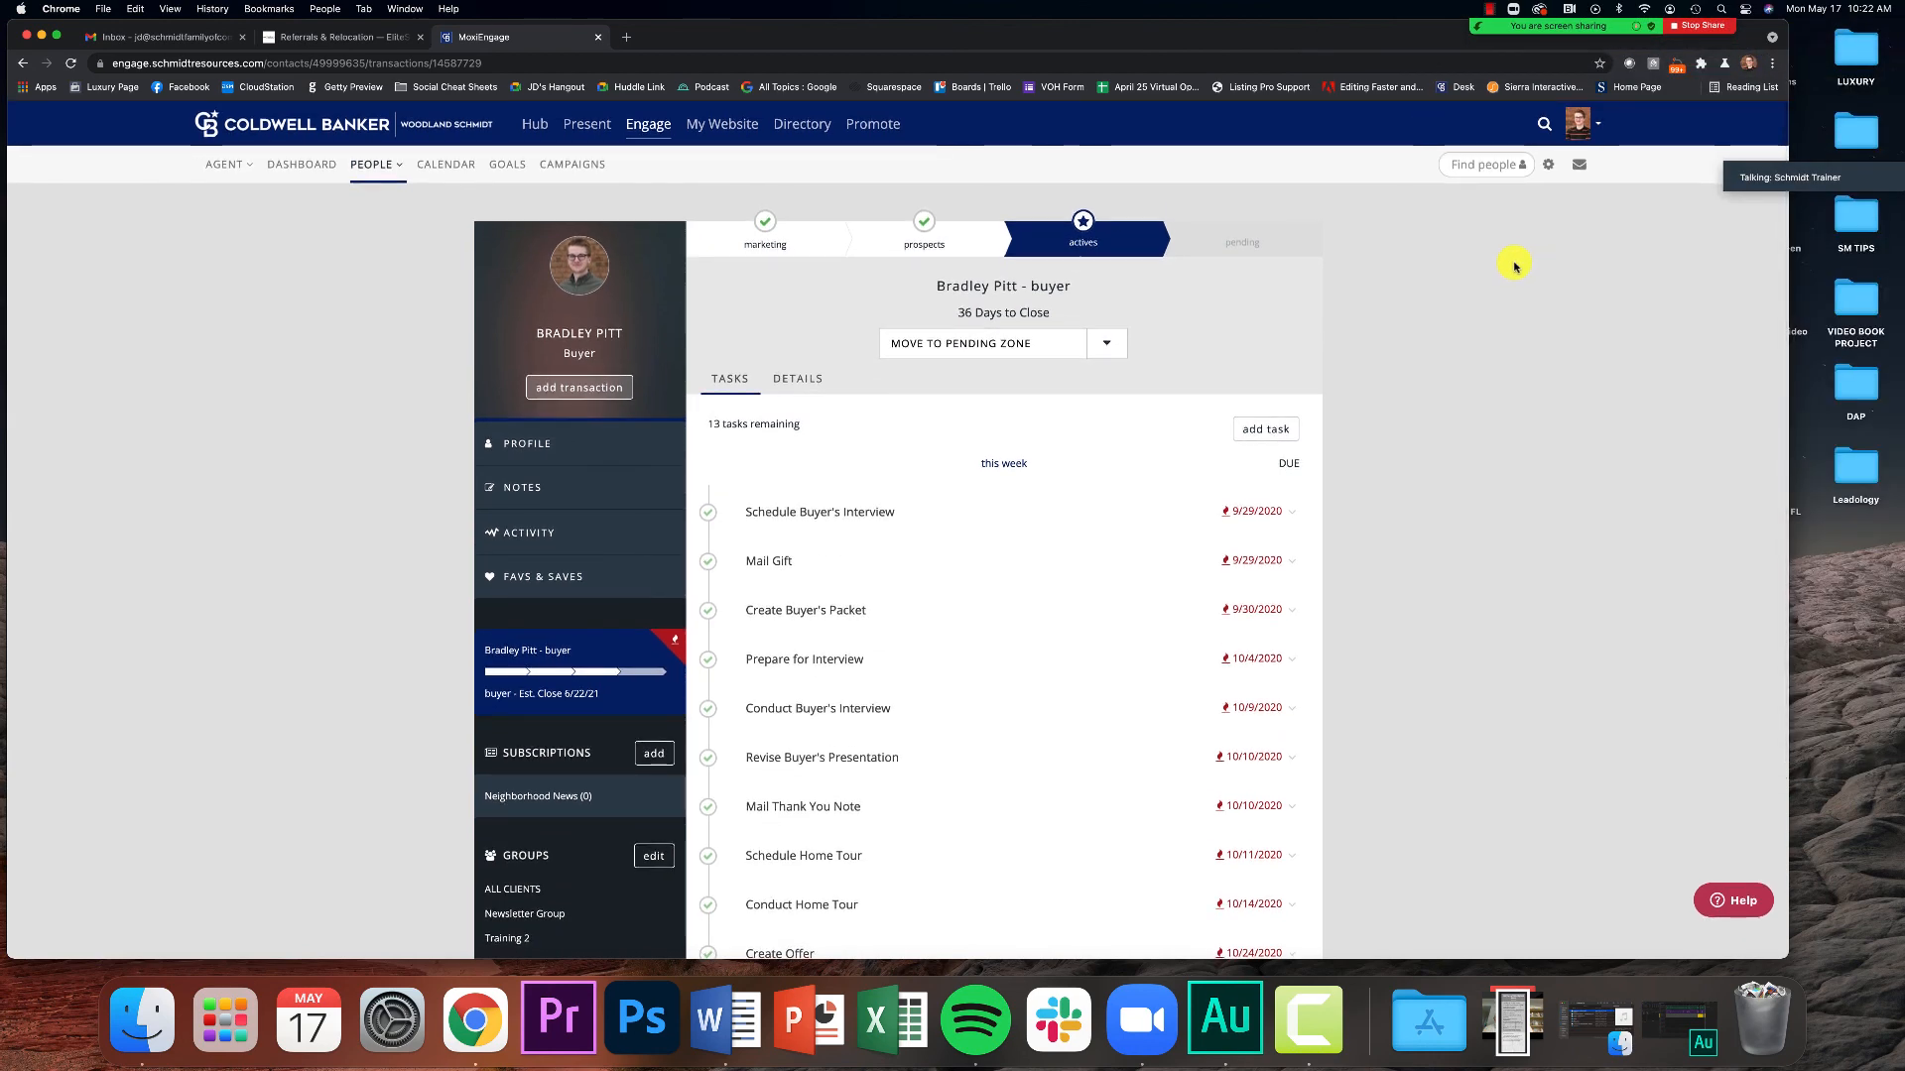
pyautogui.moveTo(1790, 119); pyautogui.dragTo(1903, 119)
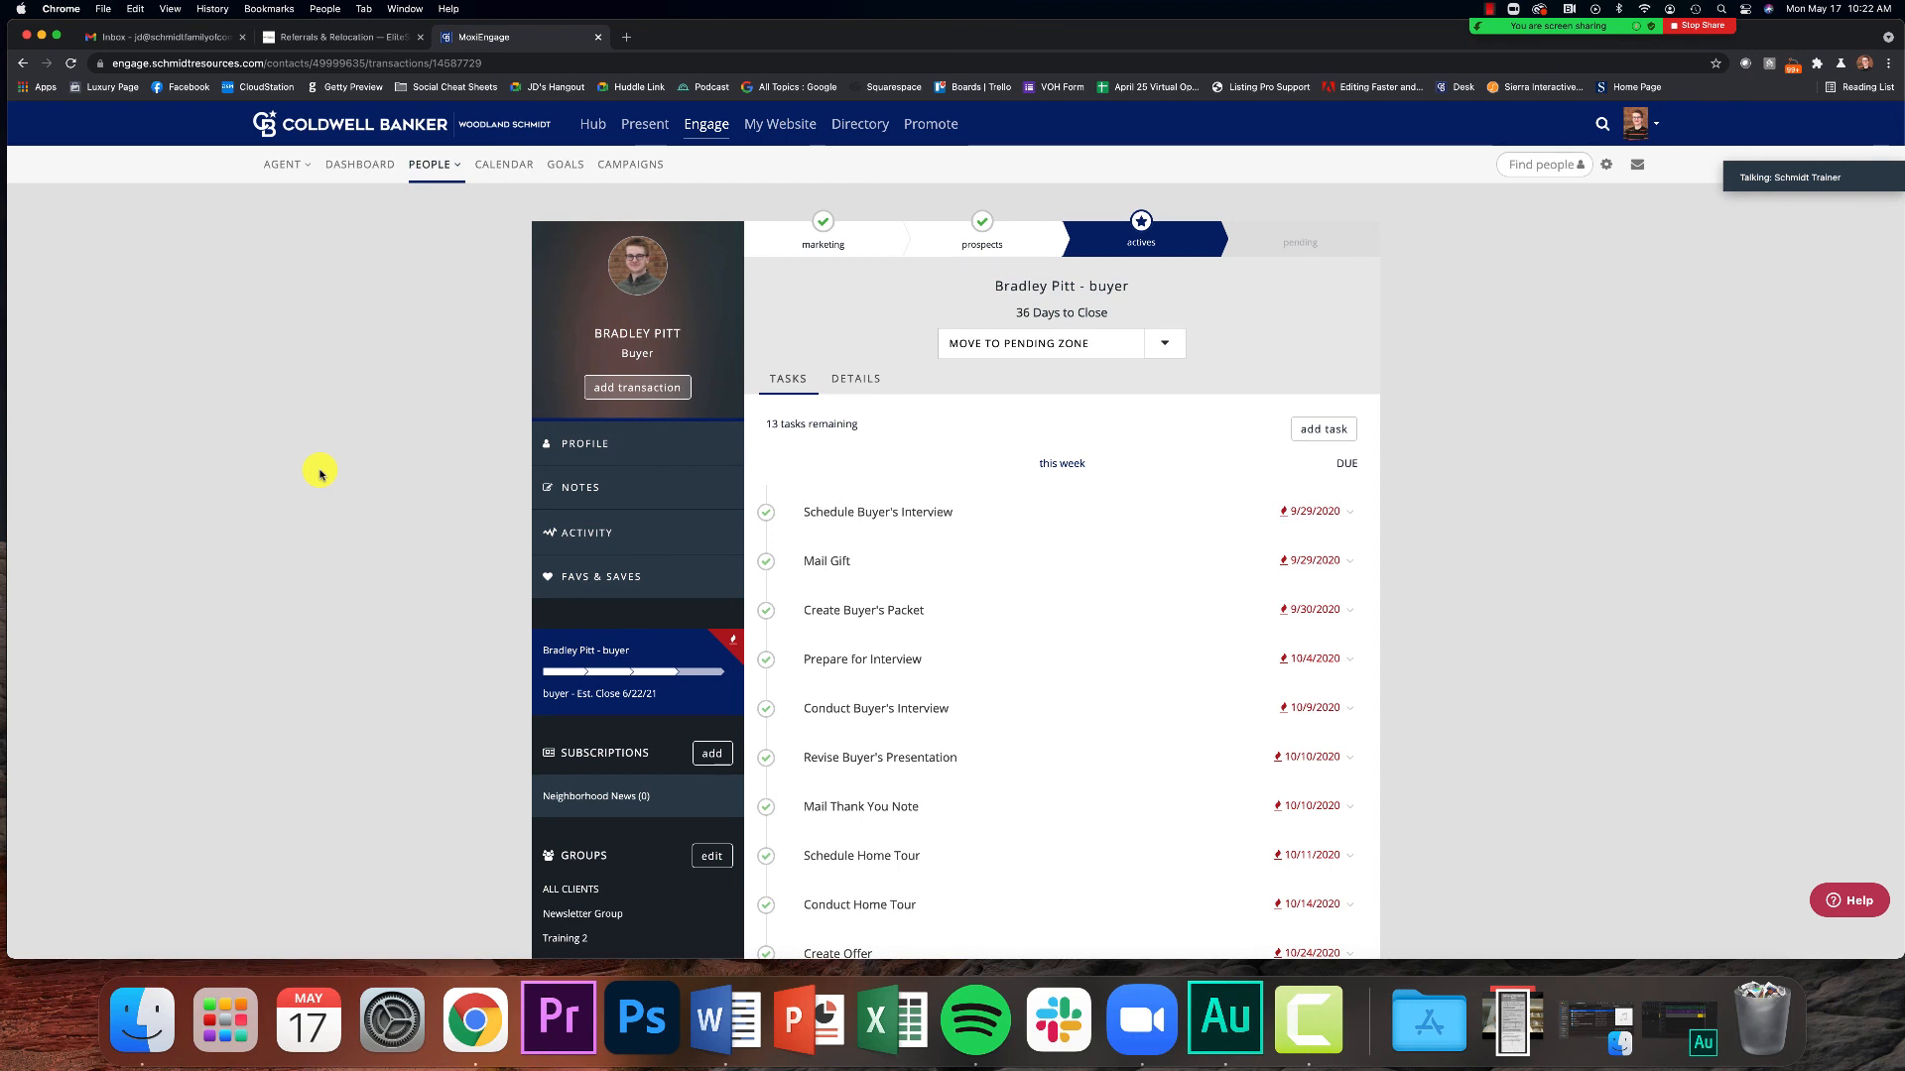
# Open the Engage Settings and review the Leads and Special Dates preferences.
pyautogui.click(1607, 168)
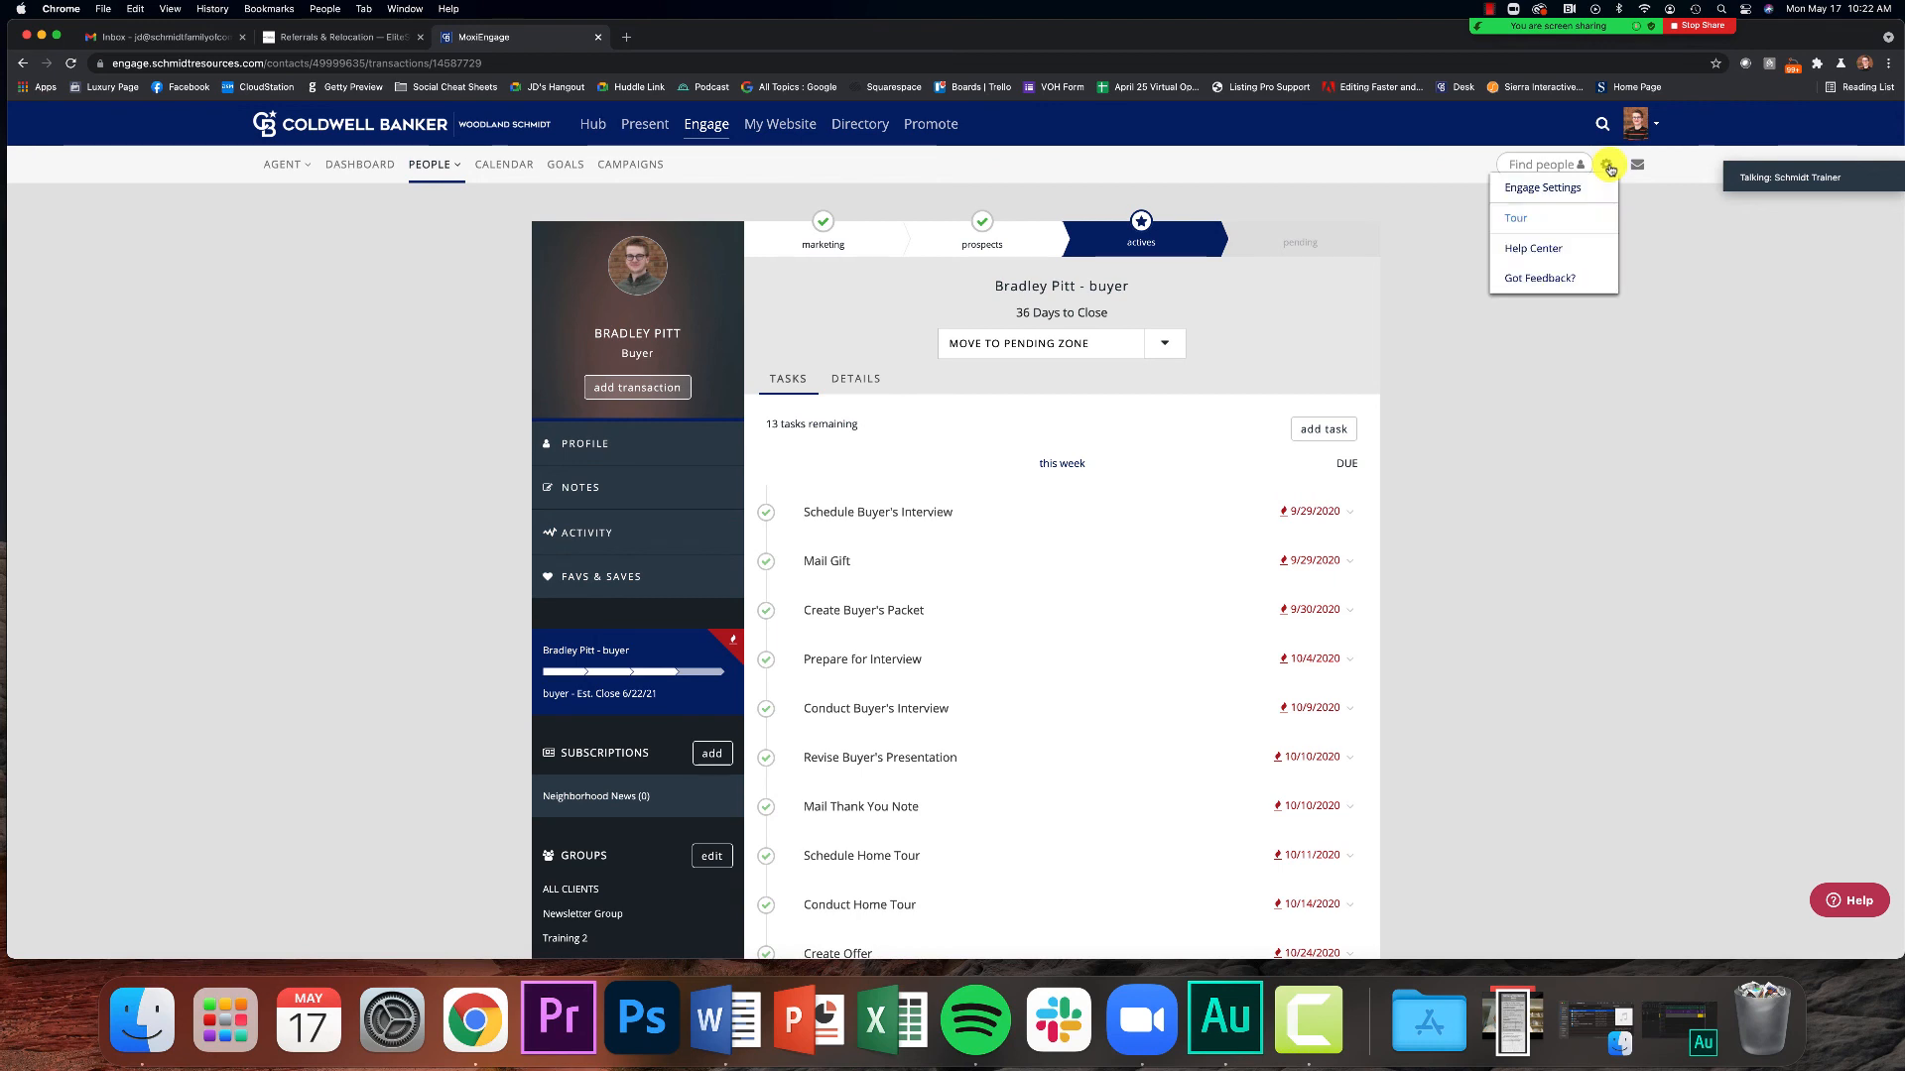
pyautogui.click(1536, 190)
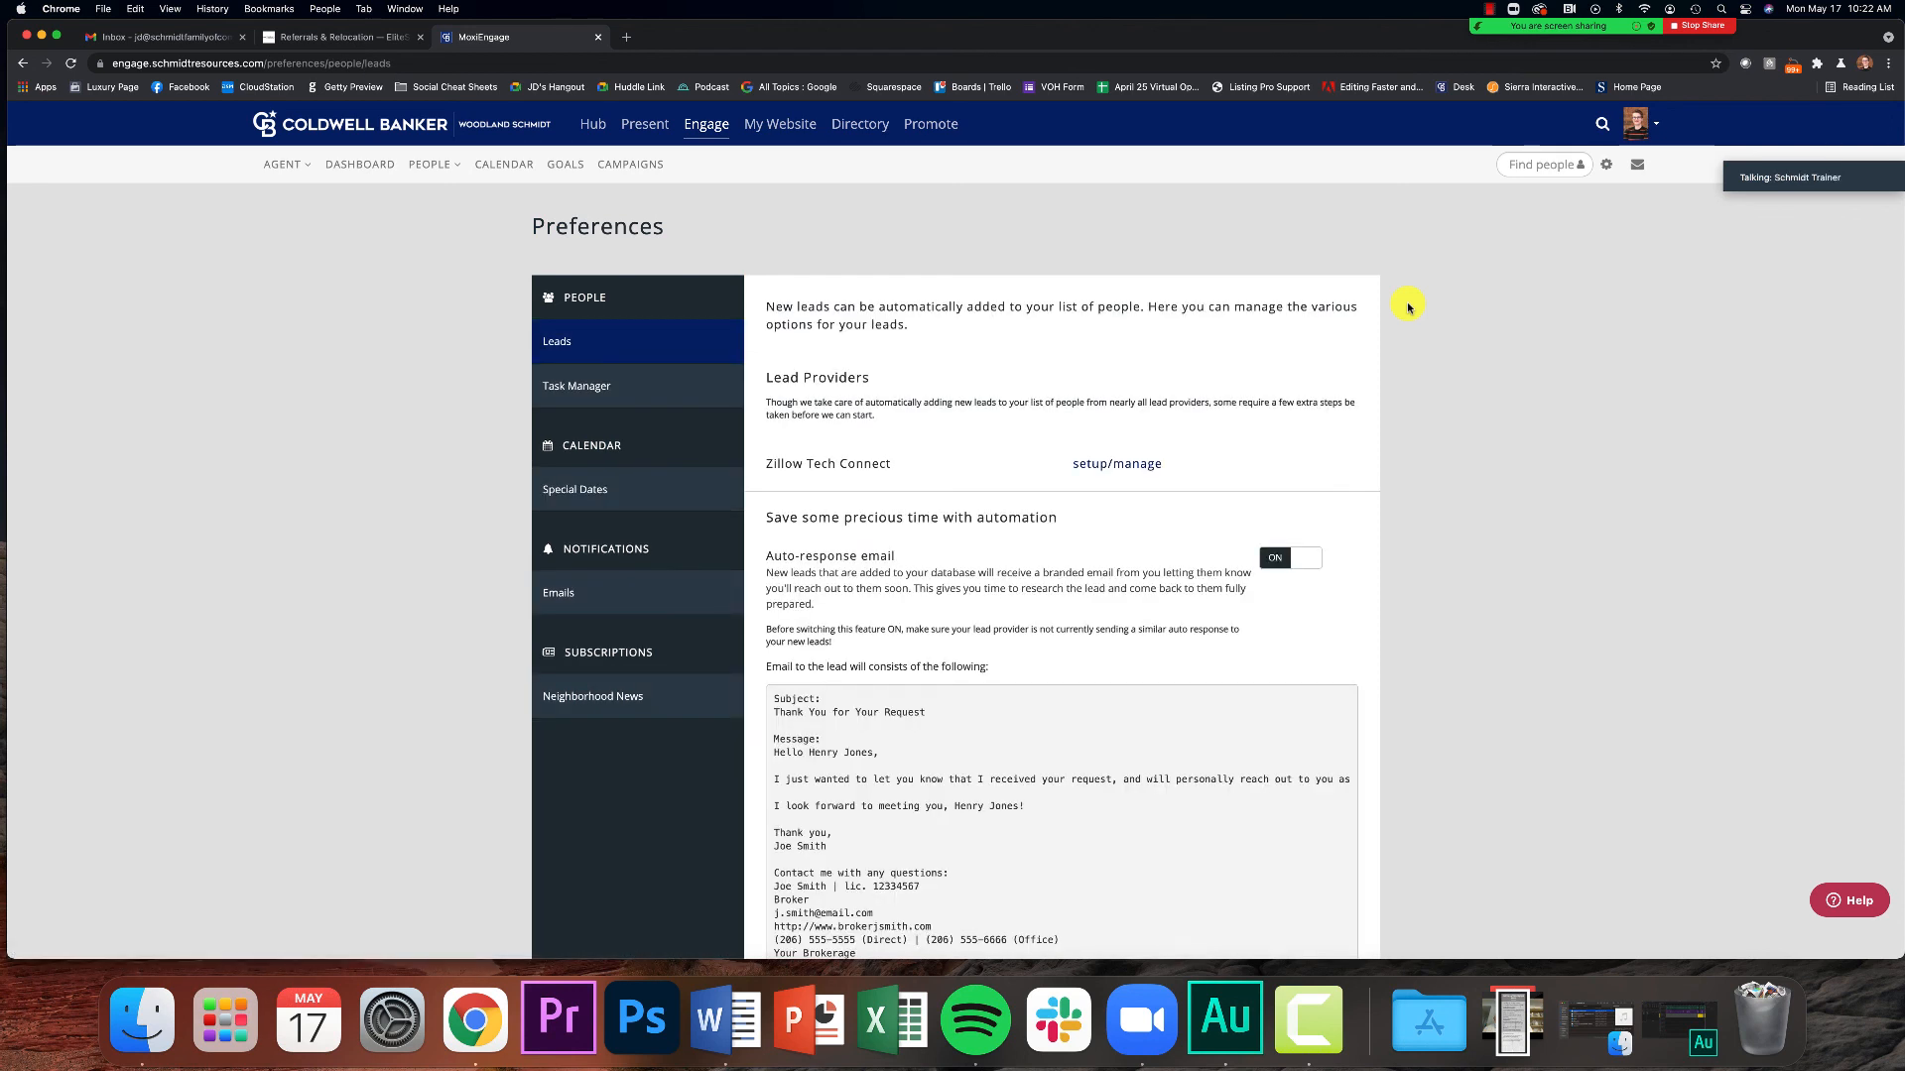
pyautogui.scroll(-3, 1408, 307)
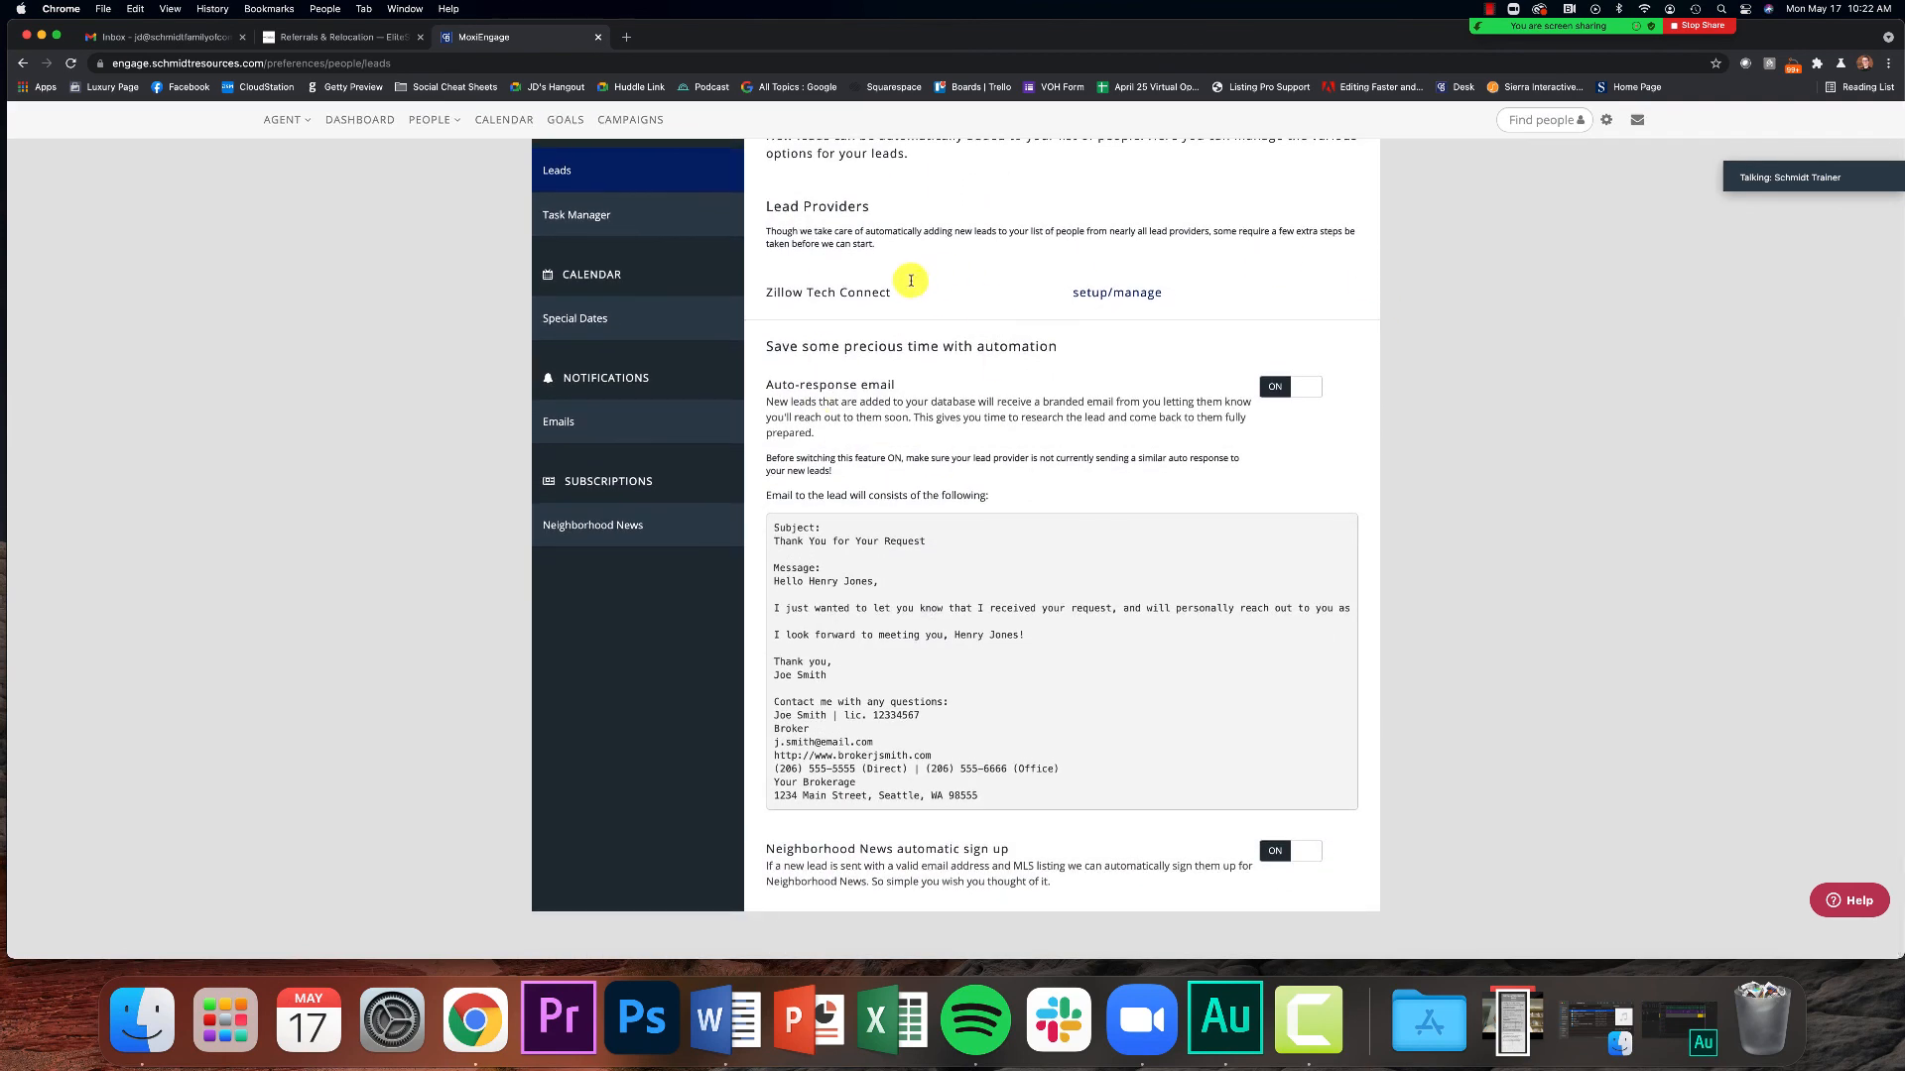
pyautogui.click(621, 325)
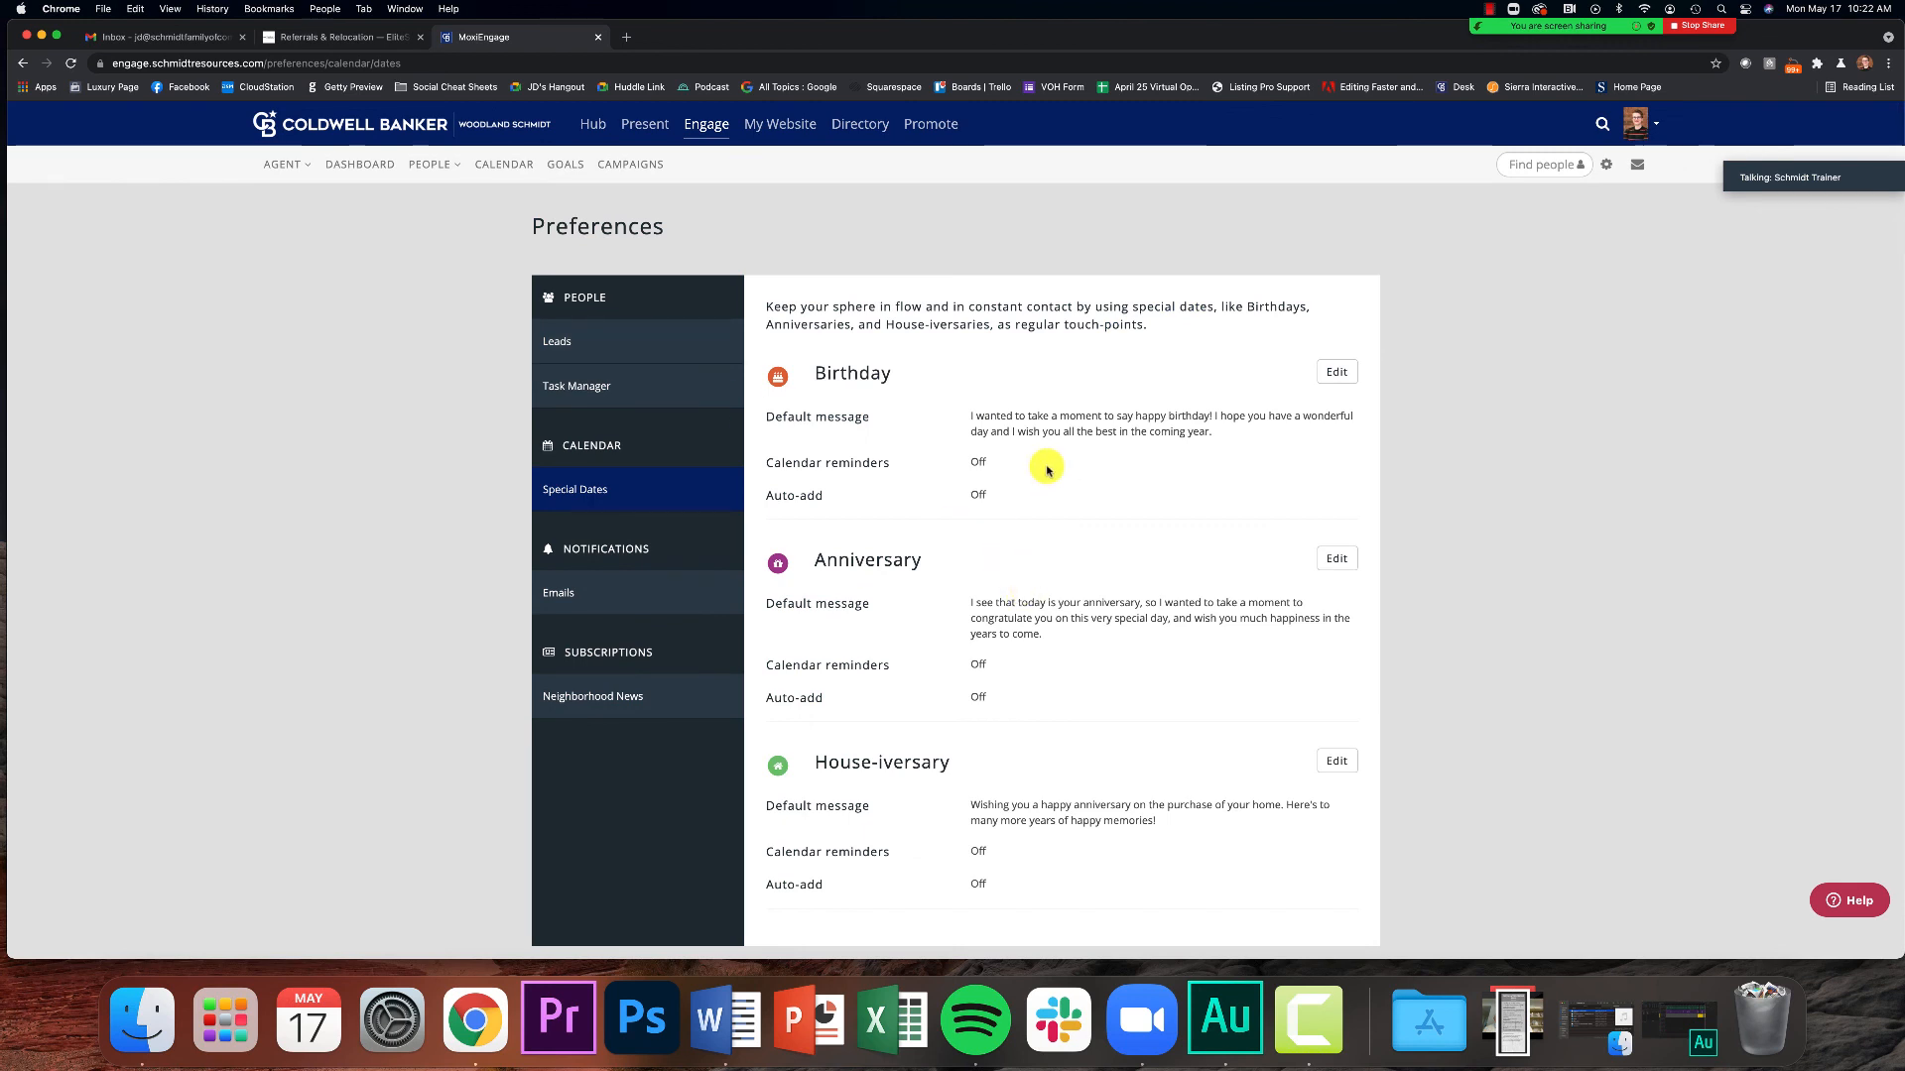
pyautogui.scroll(-1, 1044, 468)
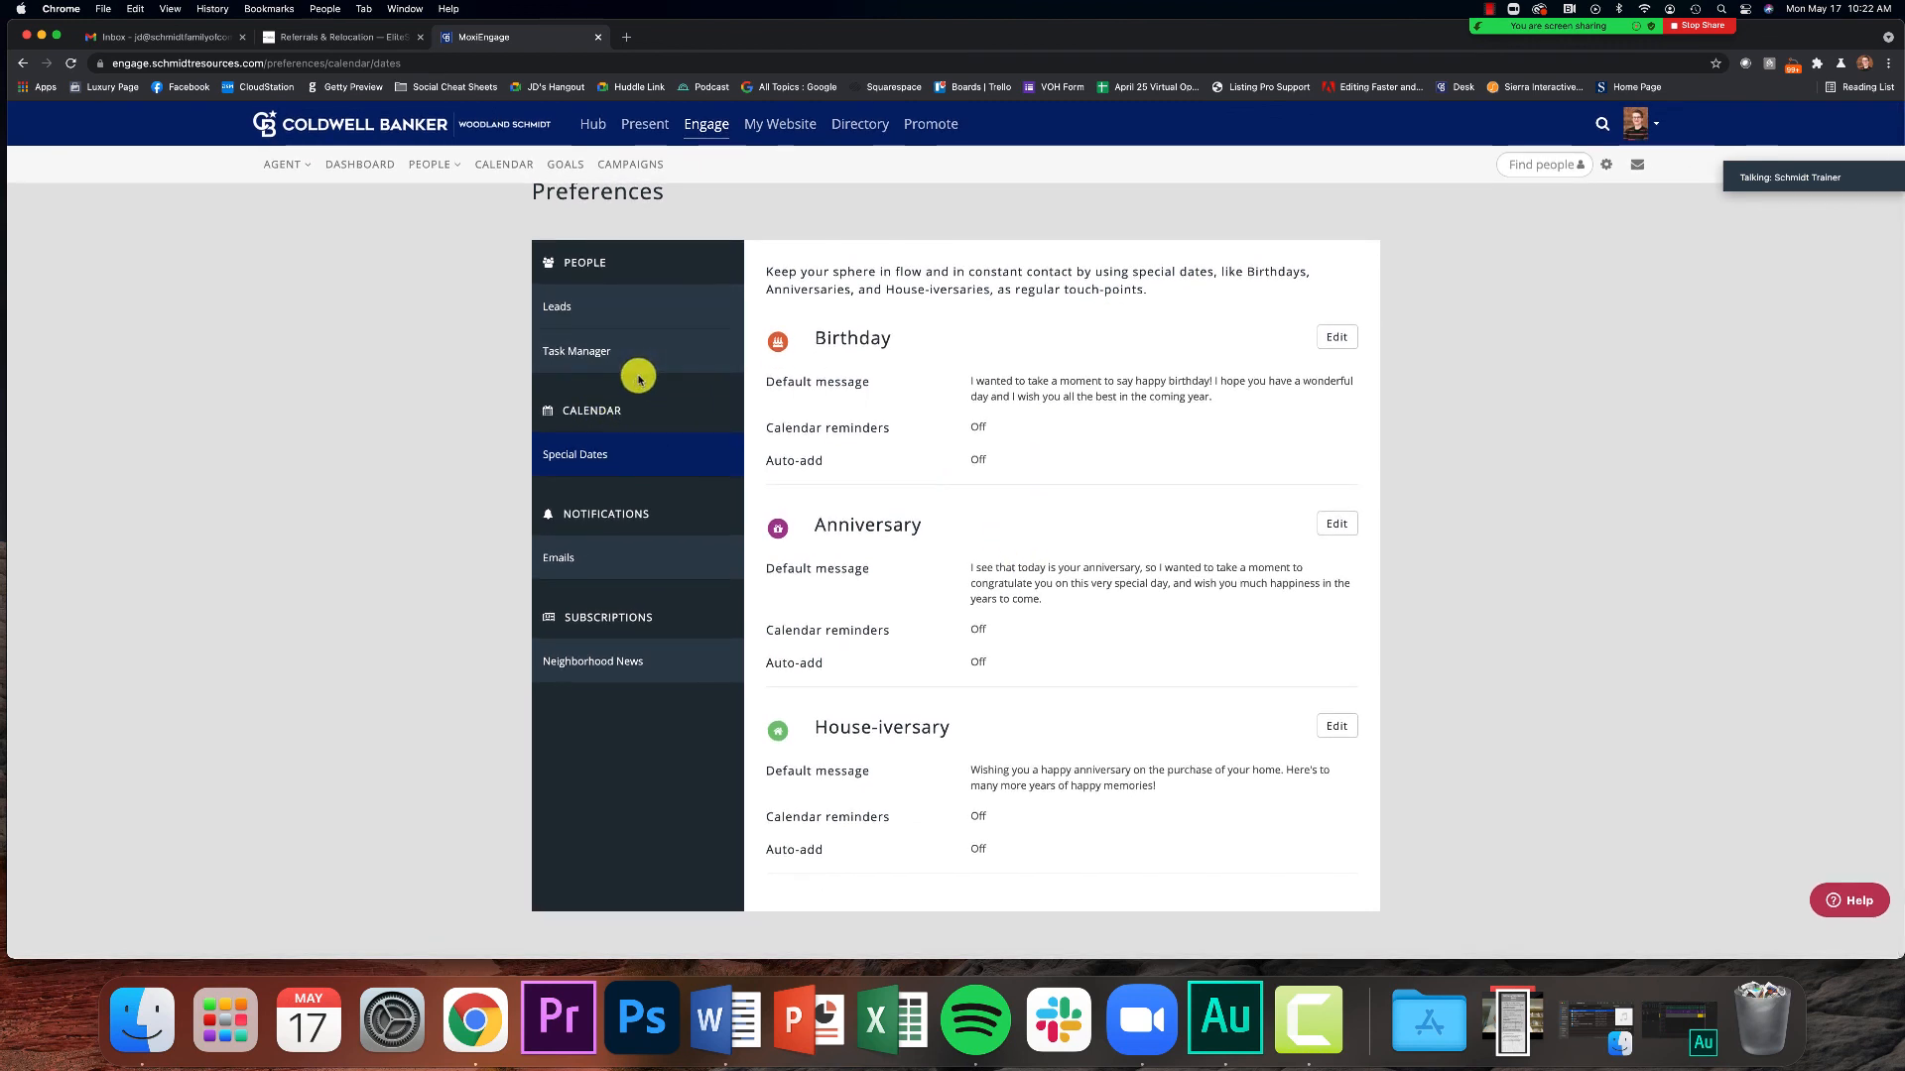
# Open the custom Buyer Plan for customization from the Task Manager's Sales Plans.
pyautogui.moveTo(565, 265); pyautogui.dragTo(617, 270)
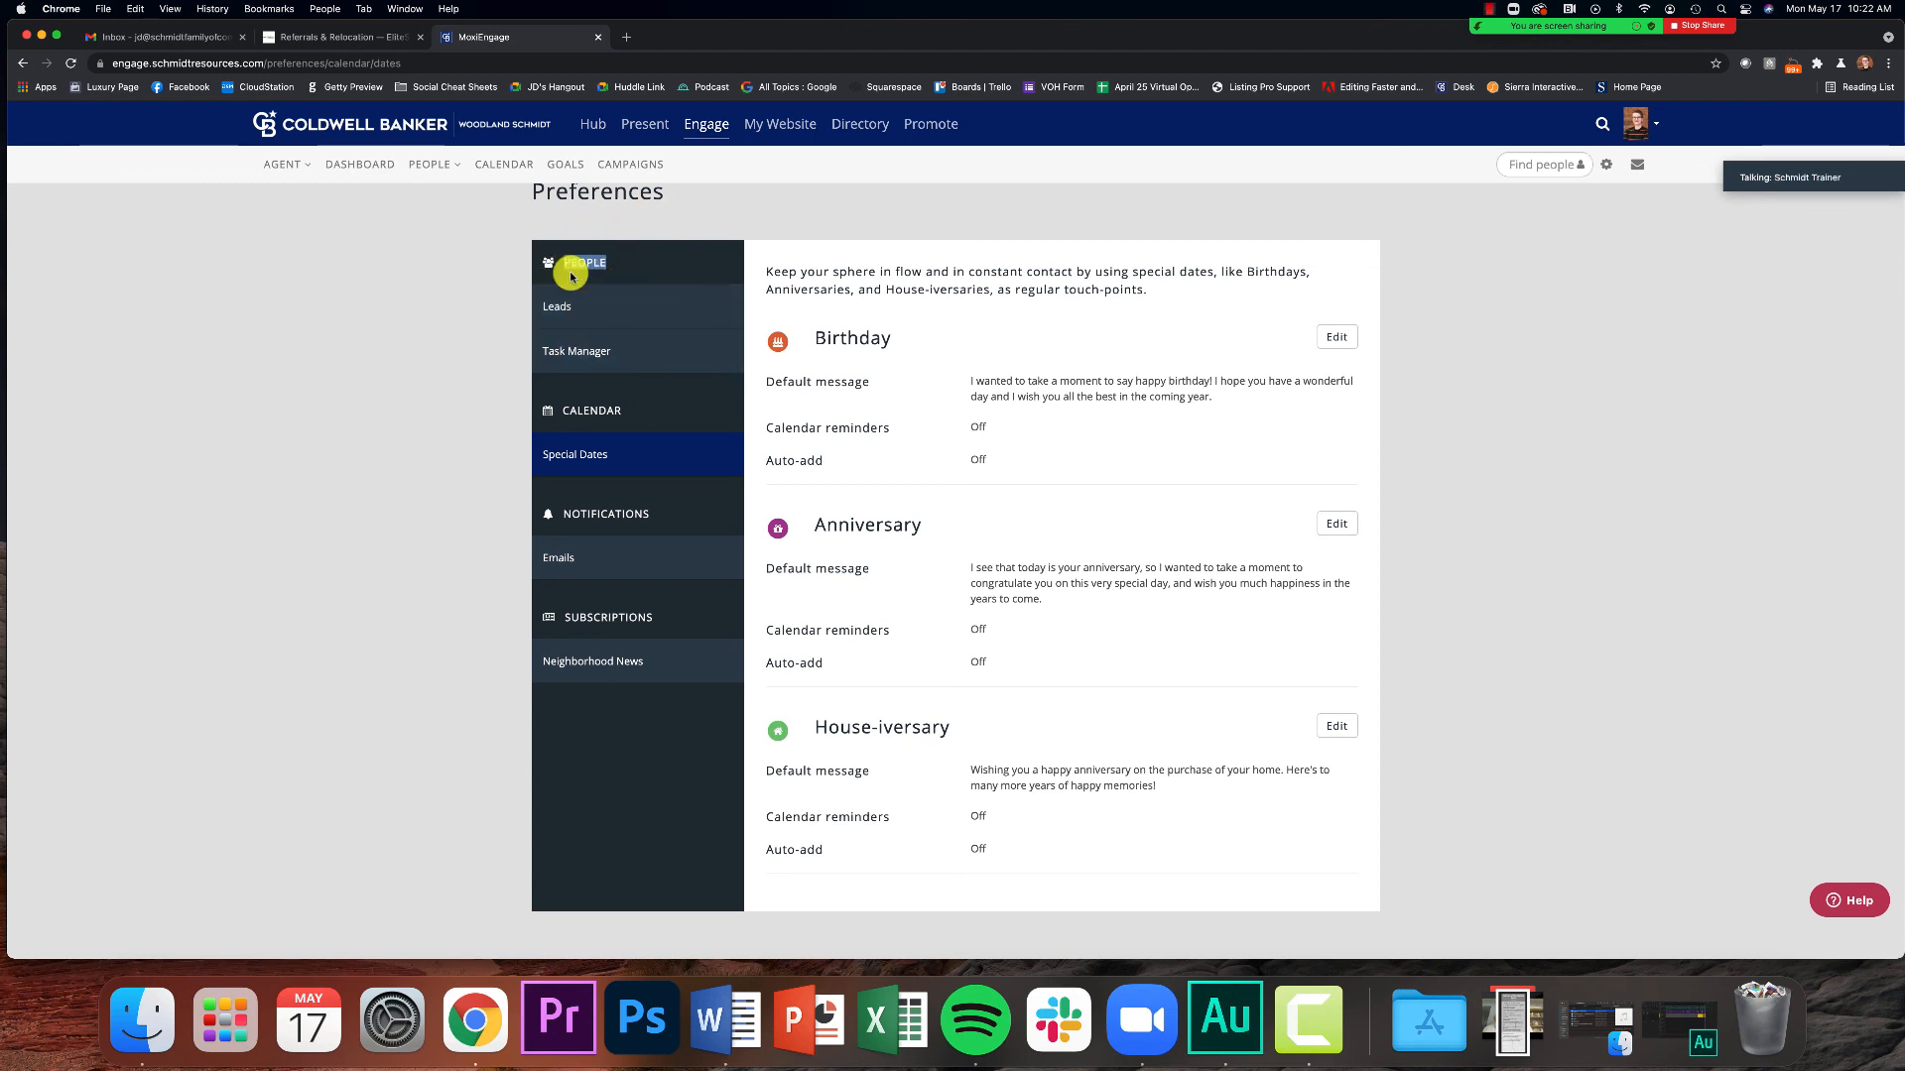
pyautogui.click(580, 352)
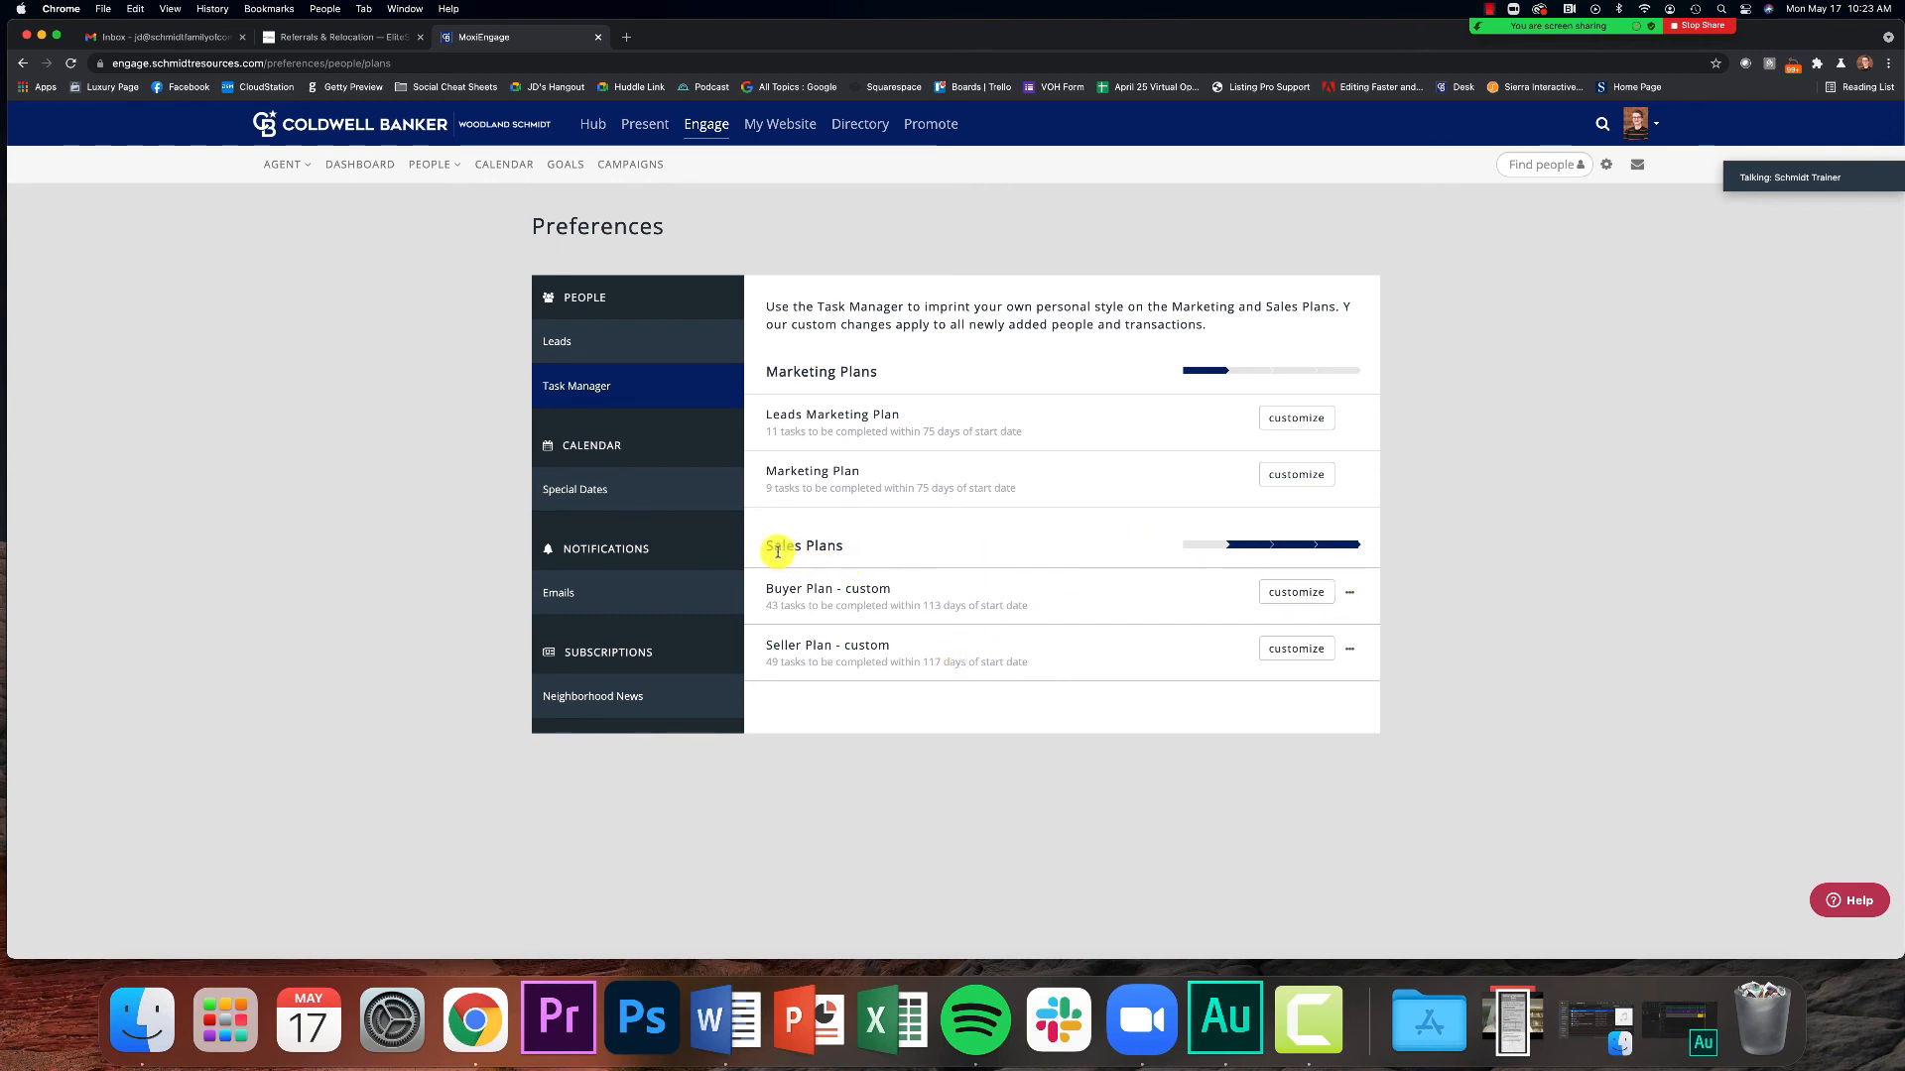
pyautogui.moveTo(777, 551); pyautogui.dragTo(836, 591)
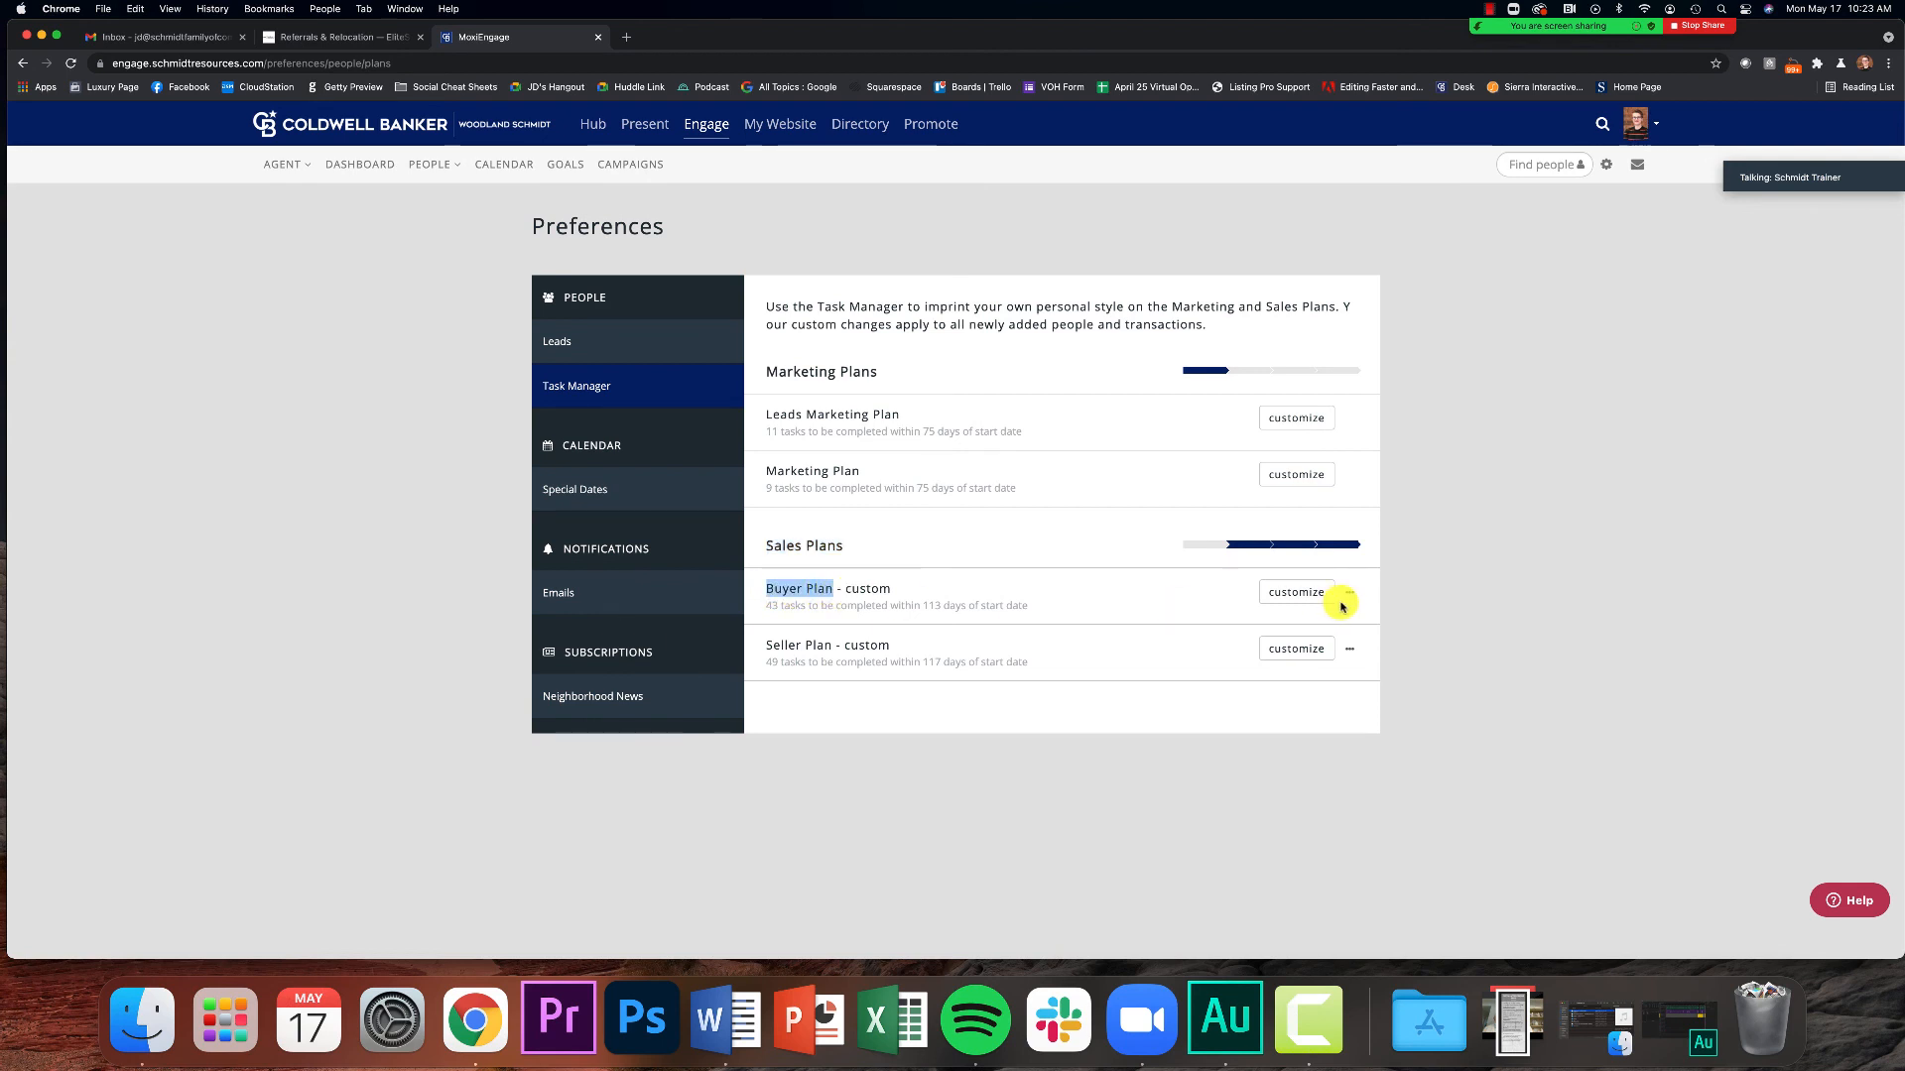
pyautogui.click(1288, 601)
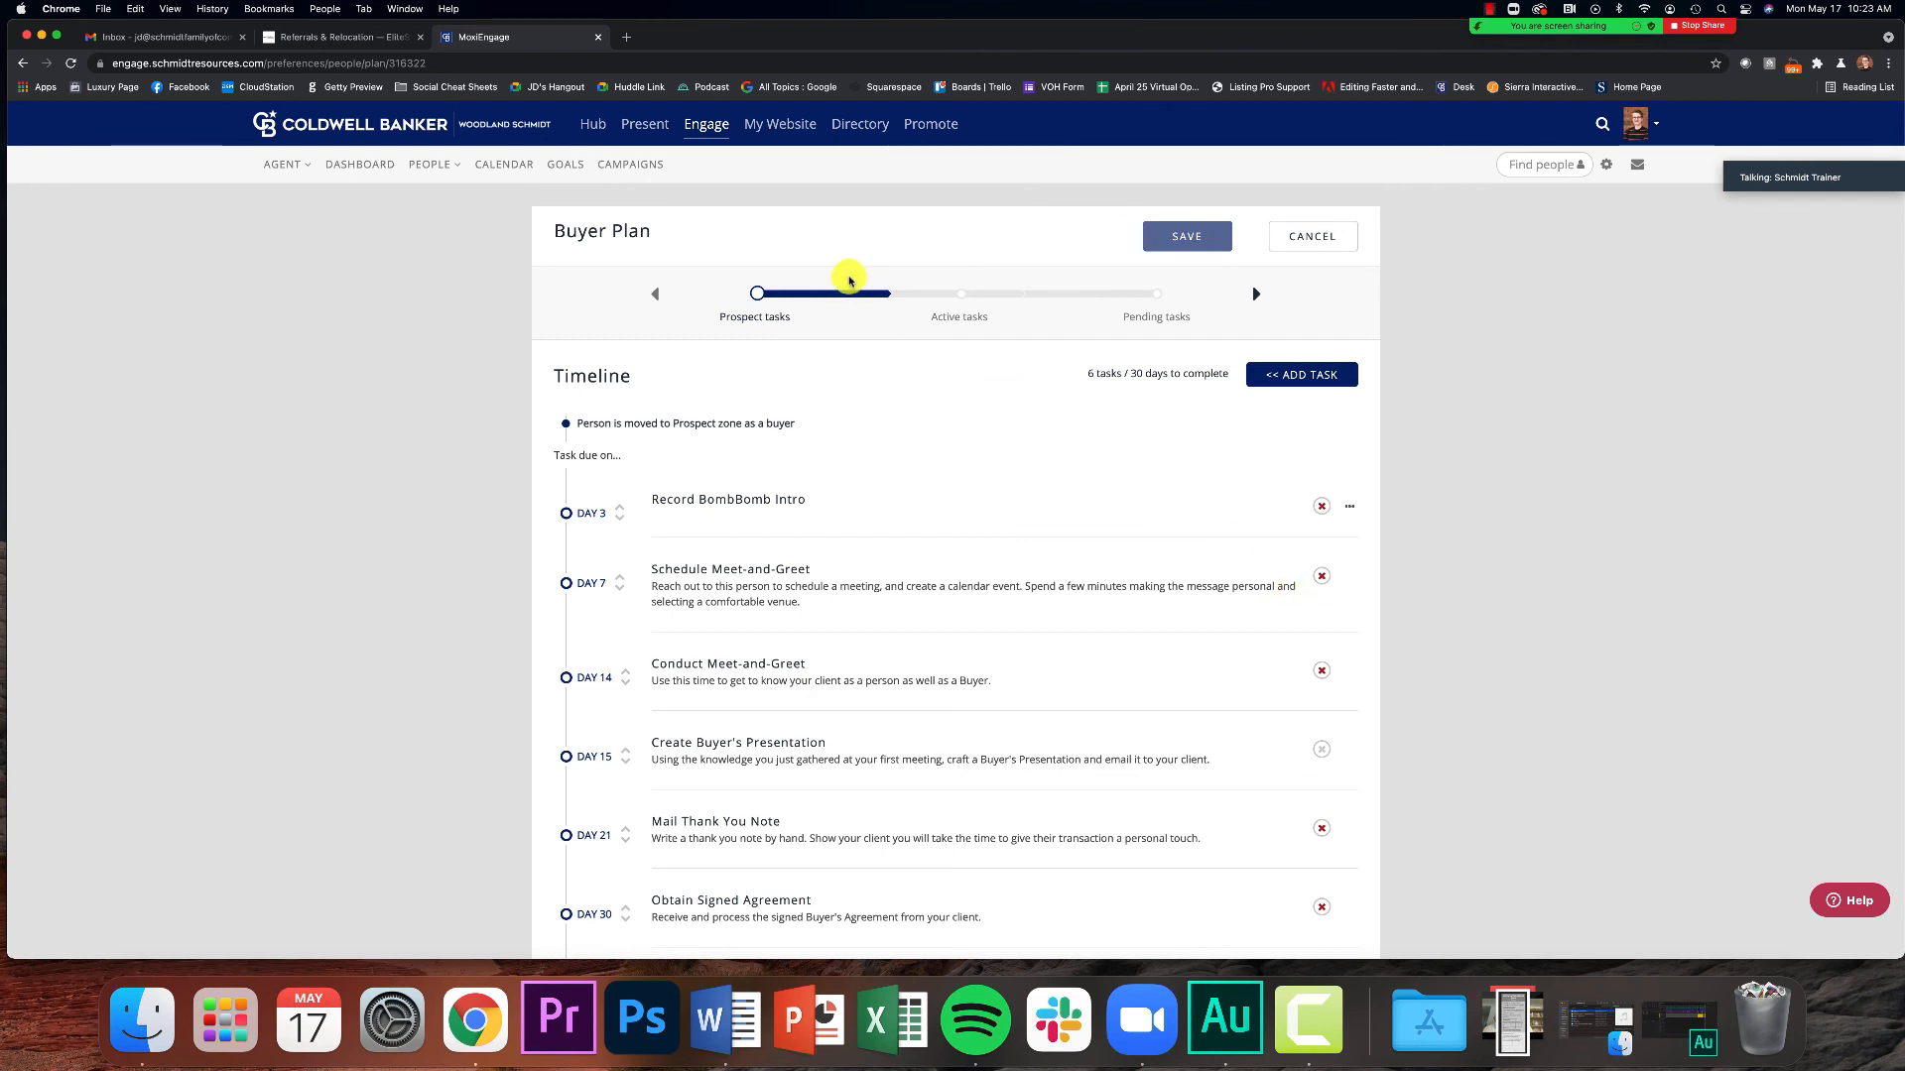
# Review the Buyer Plan's task timelines for the prospect, active and pending stages.
pyautogui.click(1255, 296)
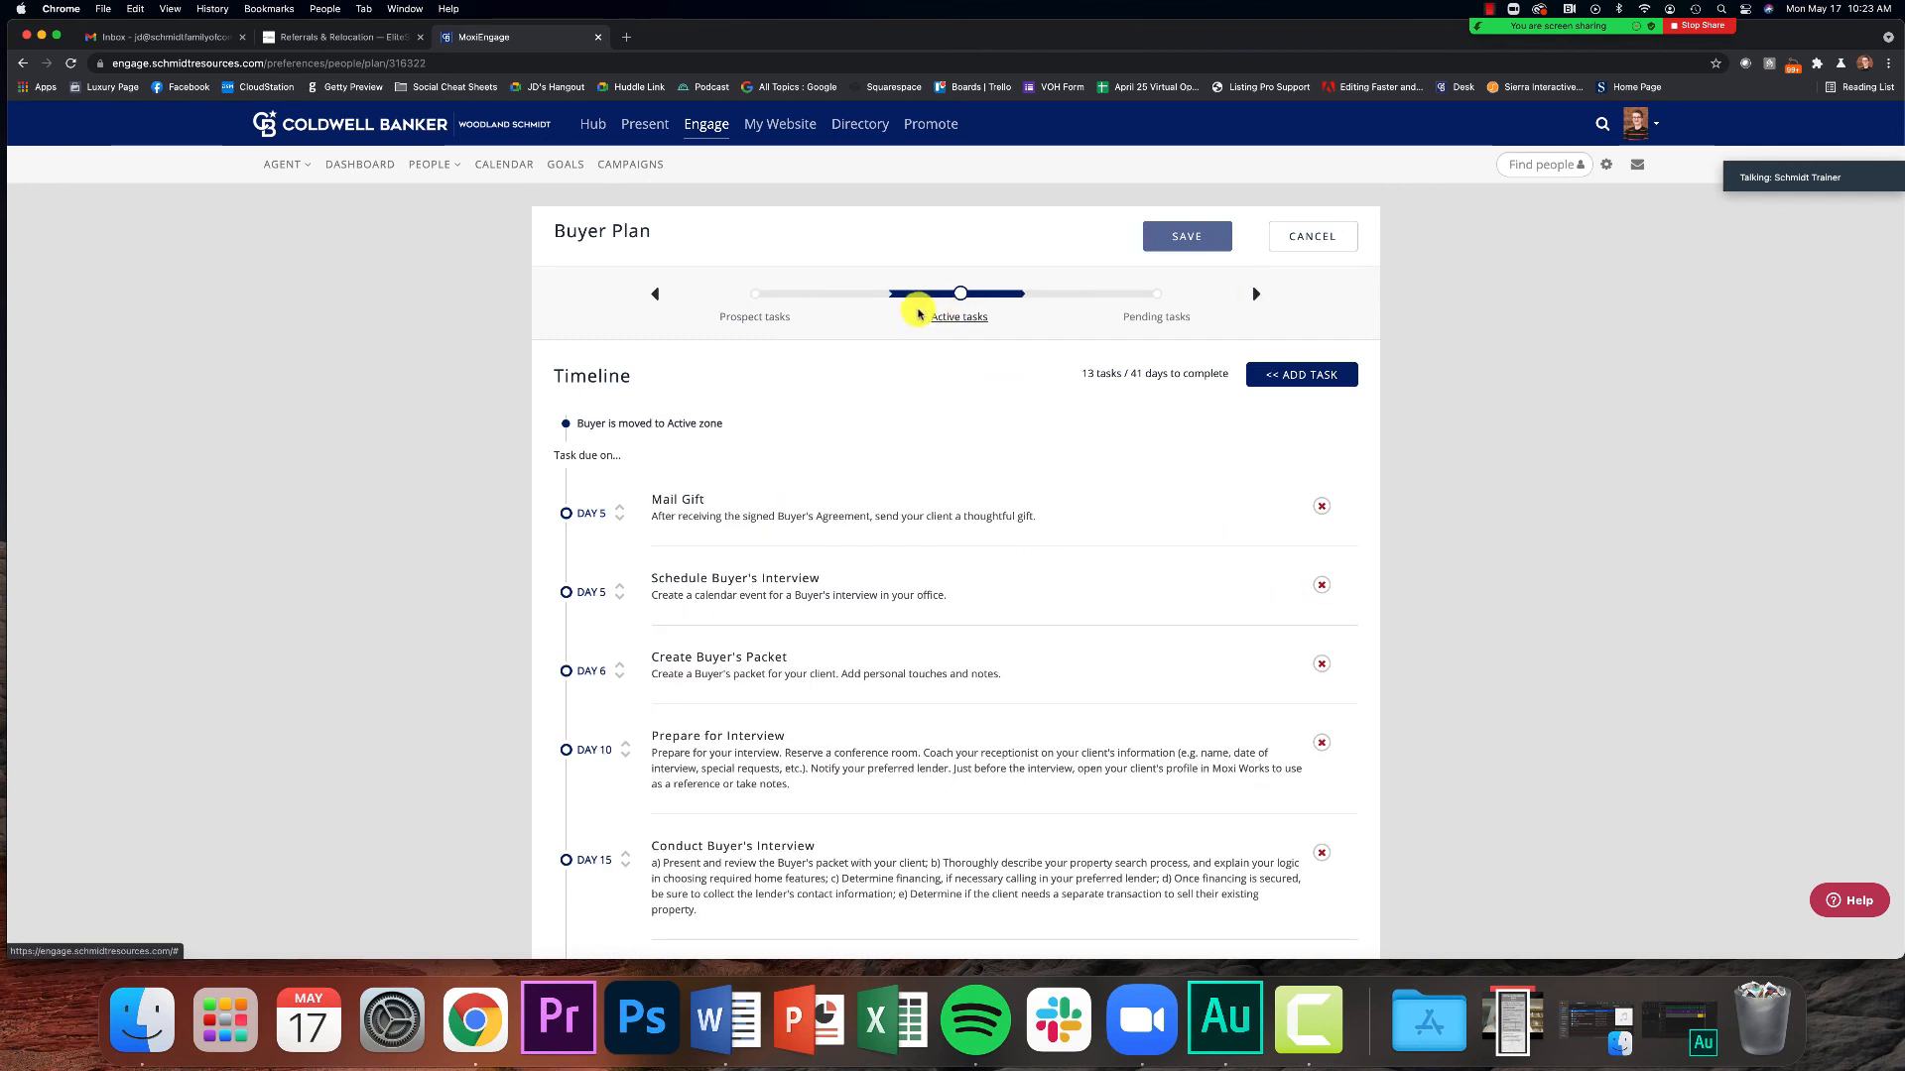
pyautogui.click(755, 319)
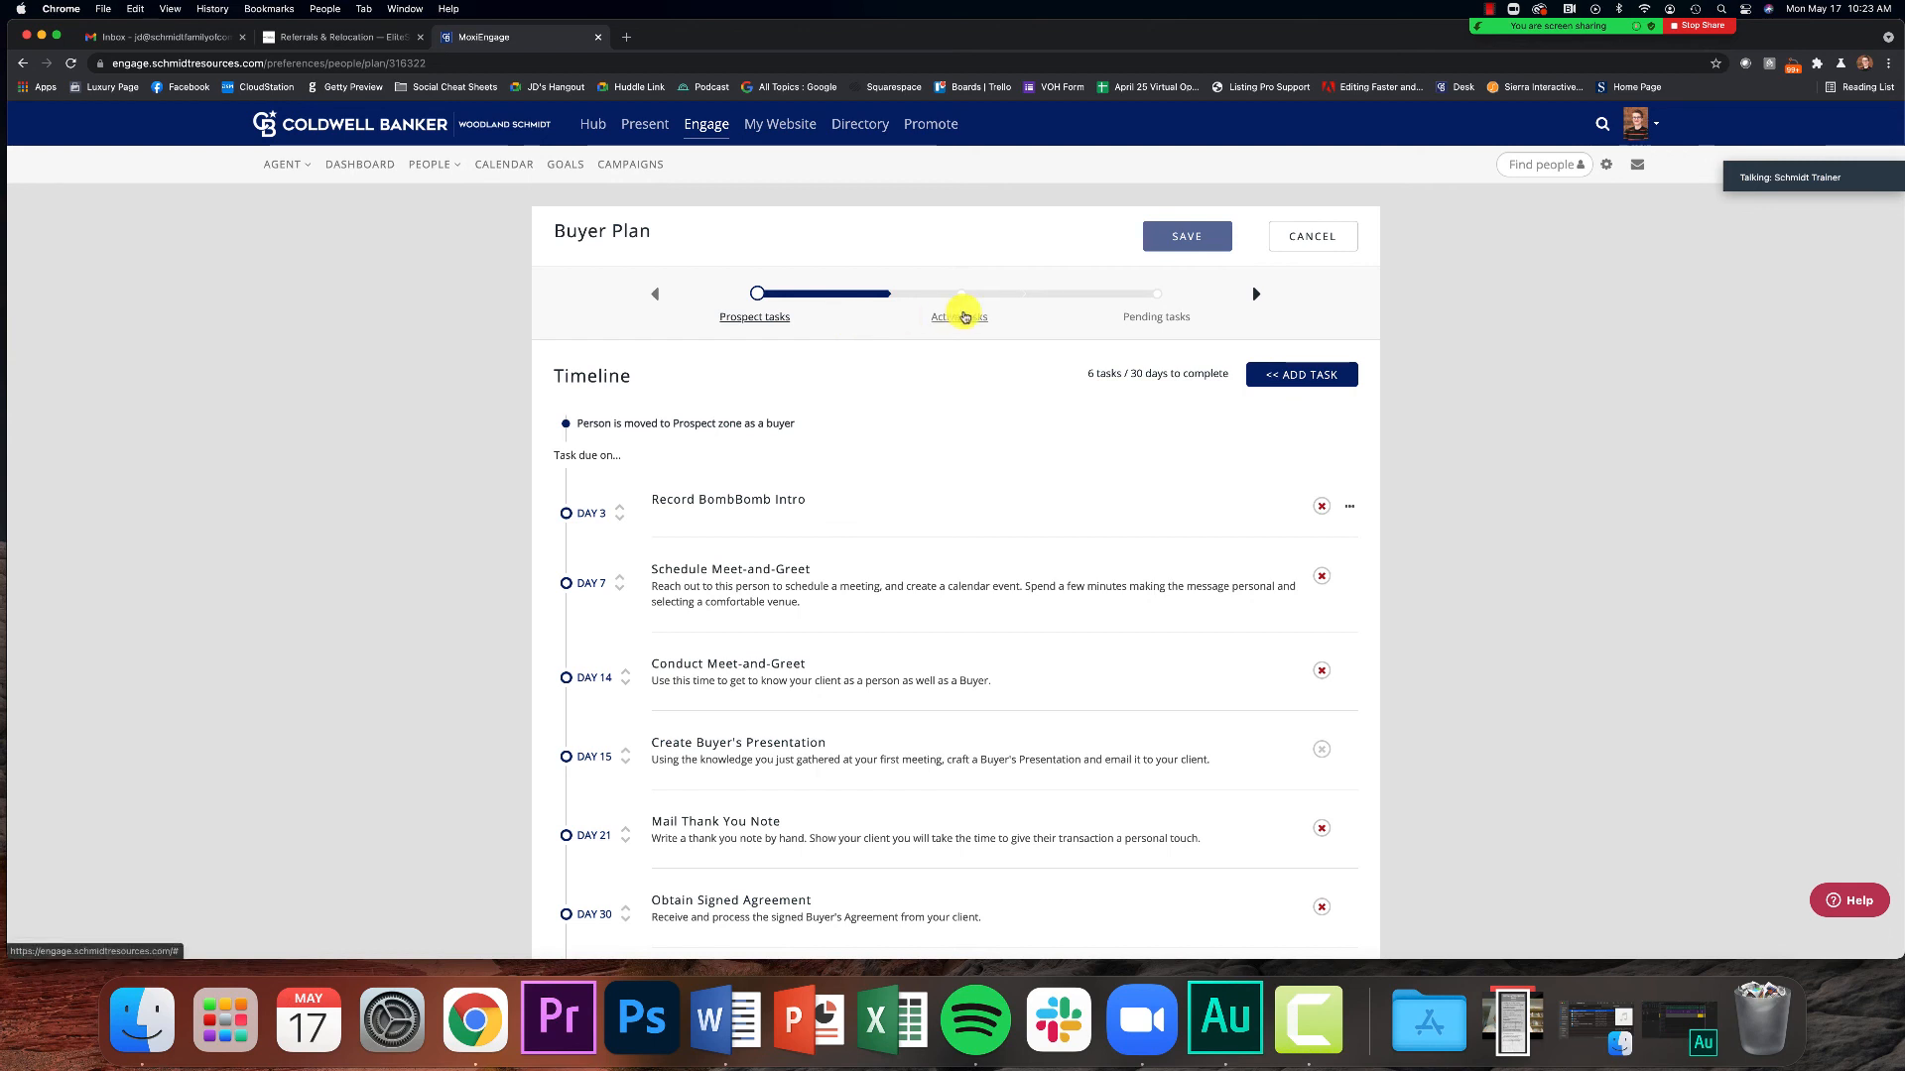
pyautogui.click(965, 318)
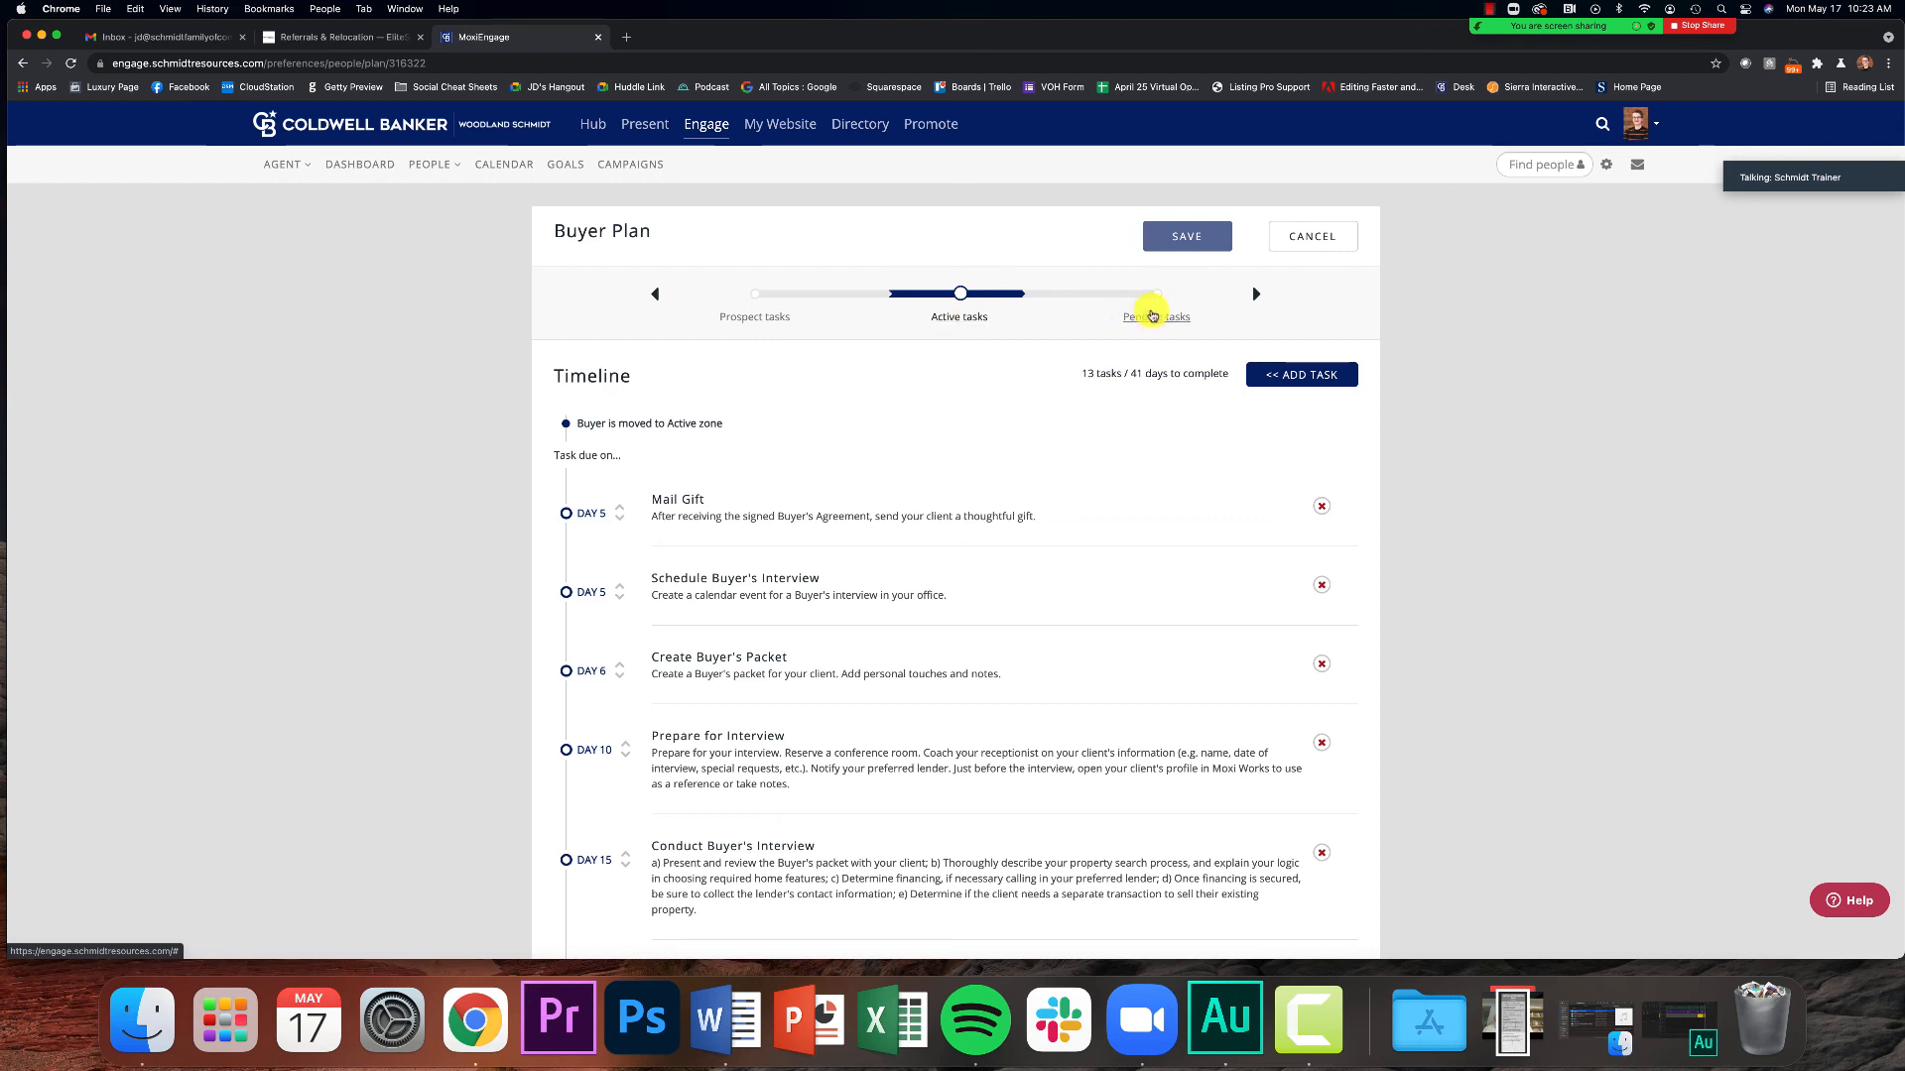
pyautogui.click(1151, 315)
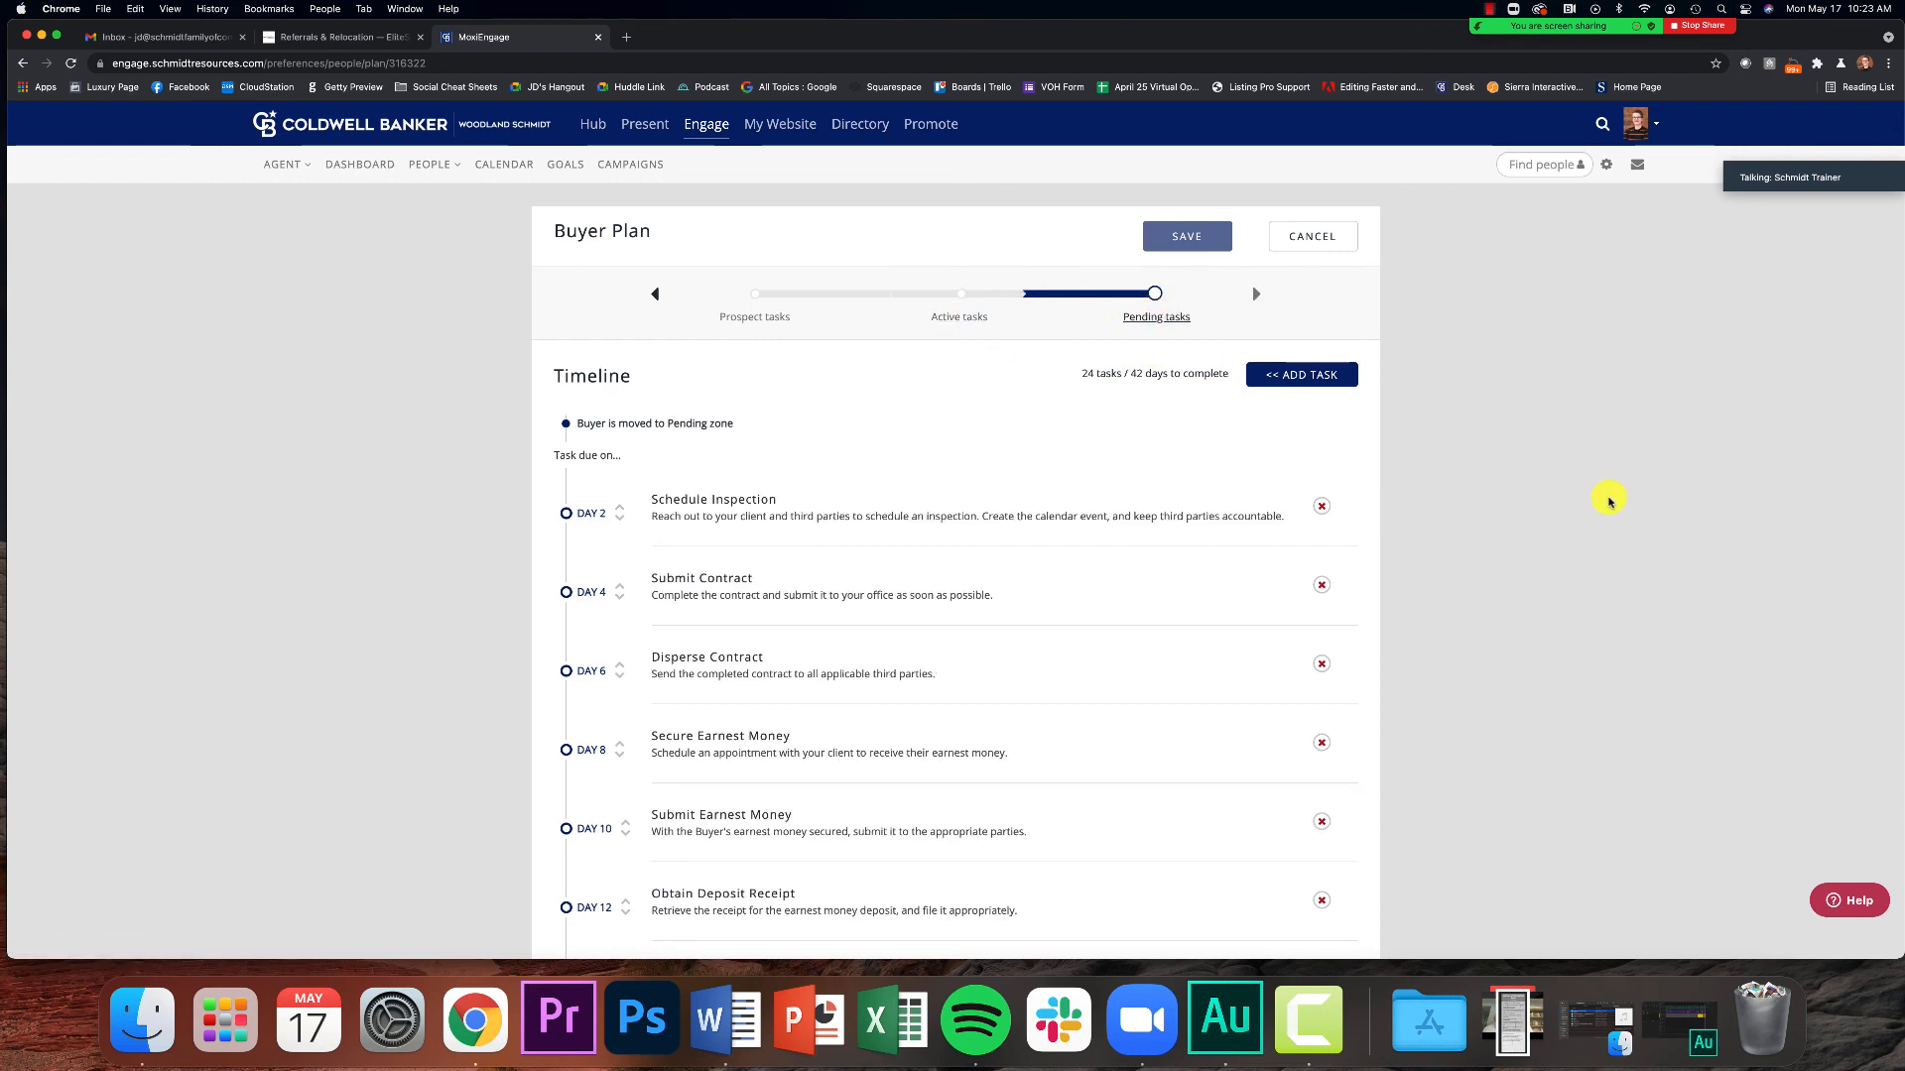
pyautogui.scroll(-2, 1611, 496)
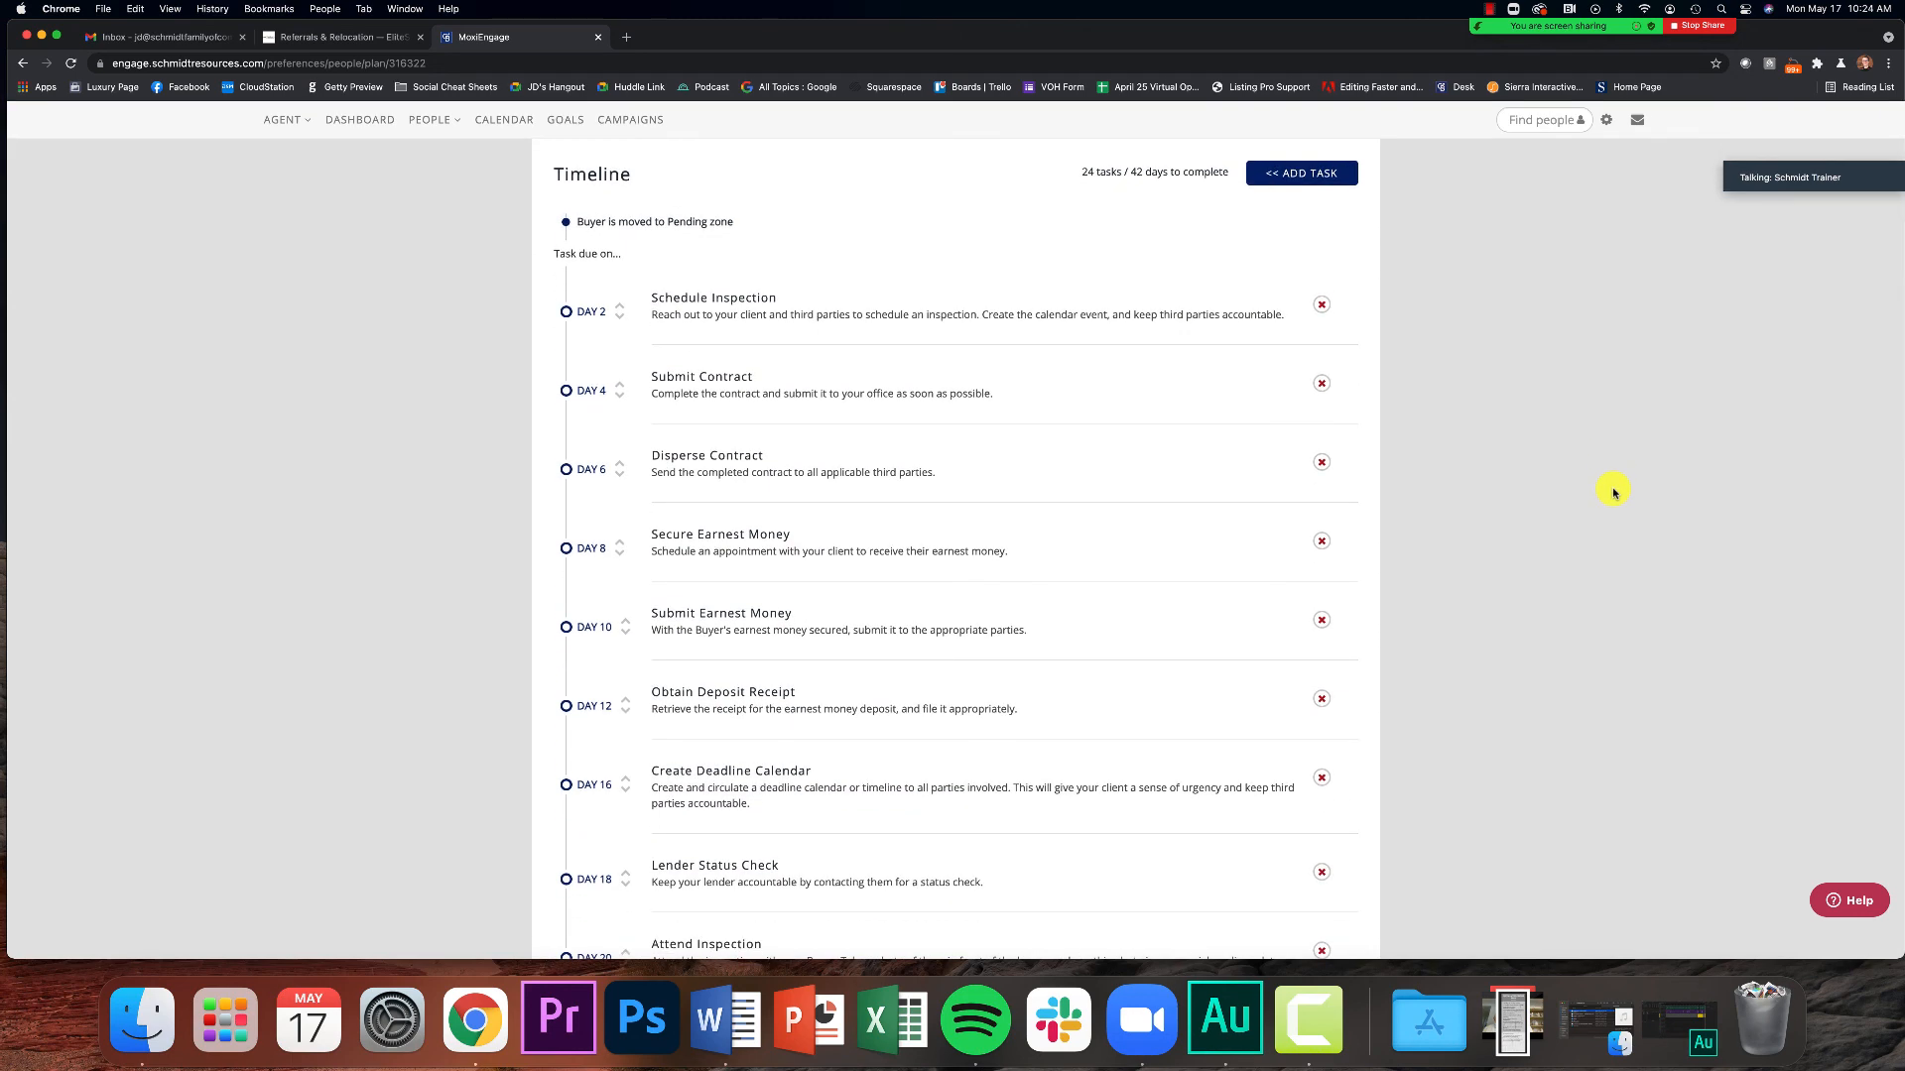
pyautogui.scroll(2, 1121, 506)
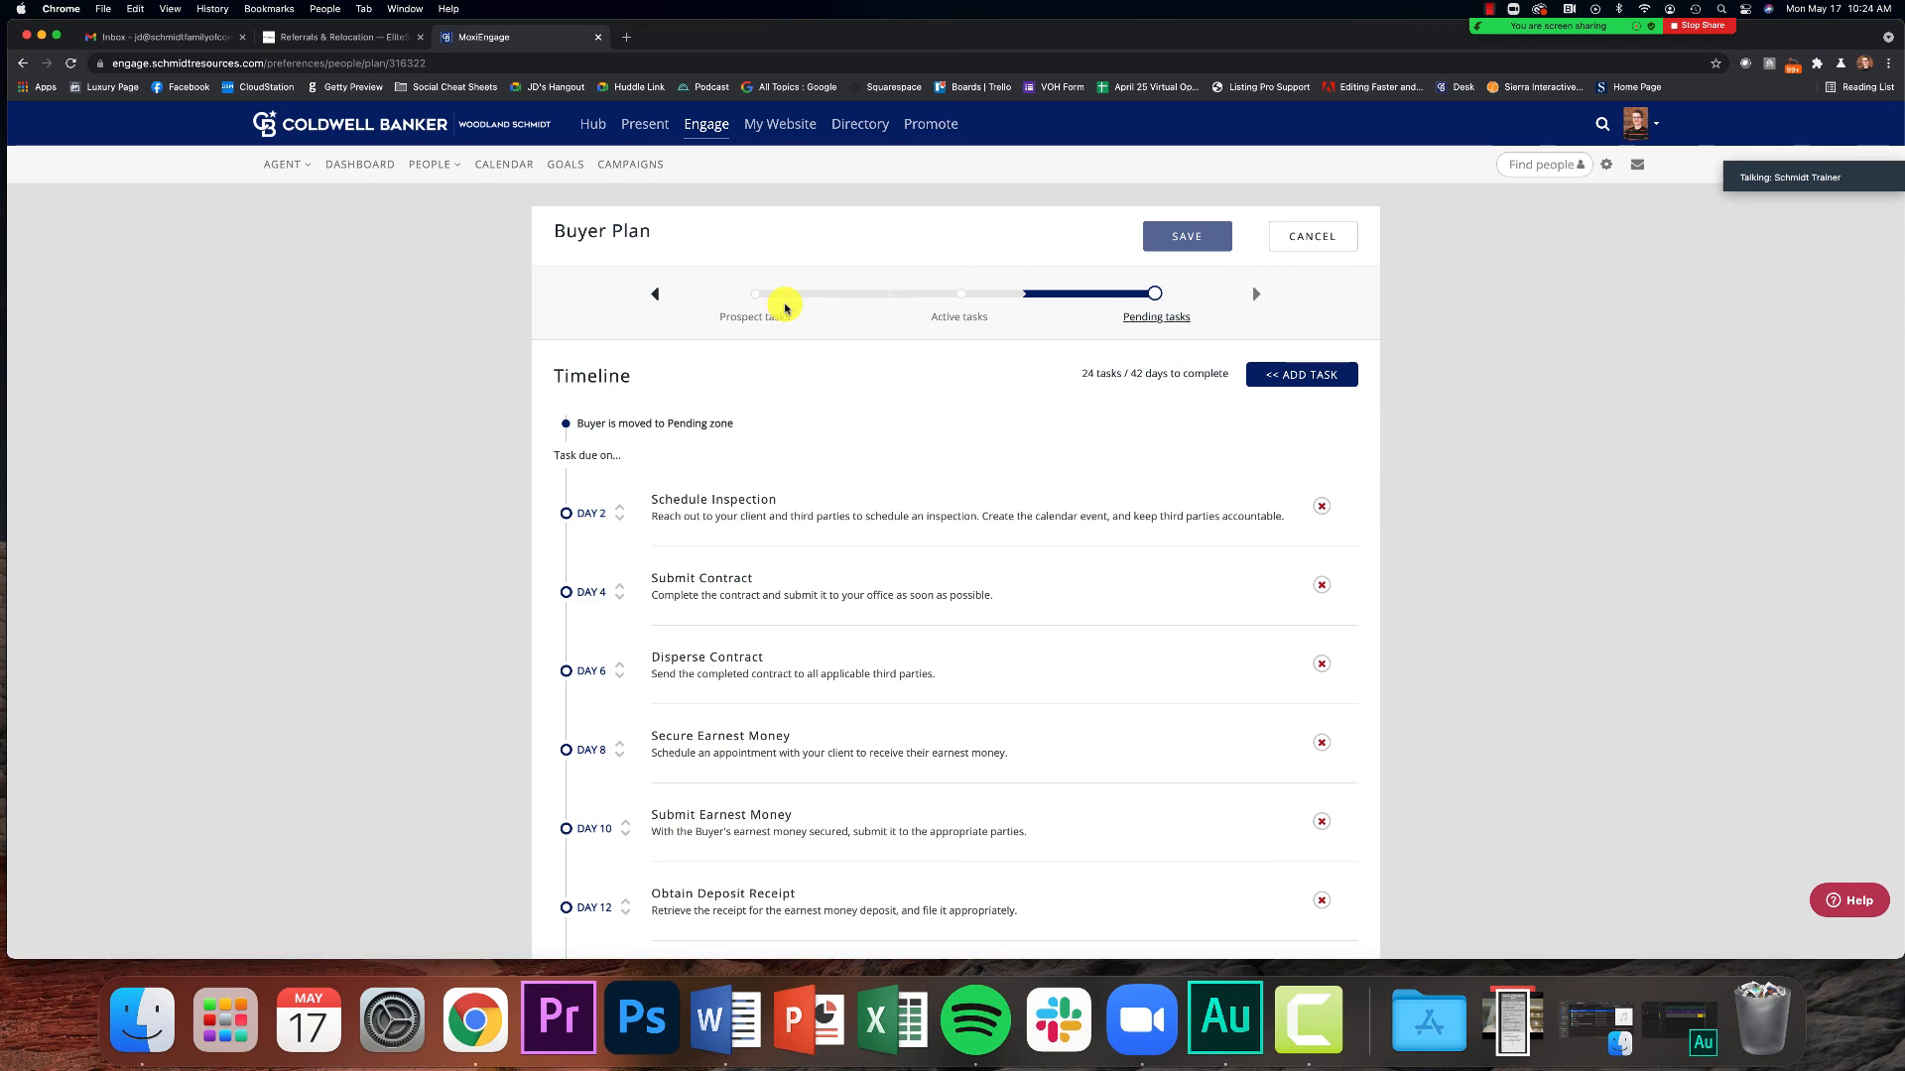
# Mark the Mail Gift task for removal from the Buyer Plan's active tasks.
pyautogui.click(955, 315)
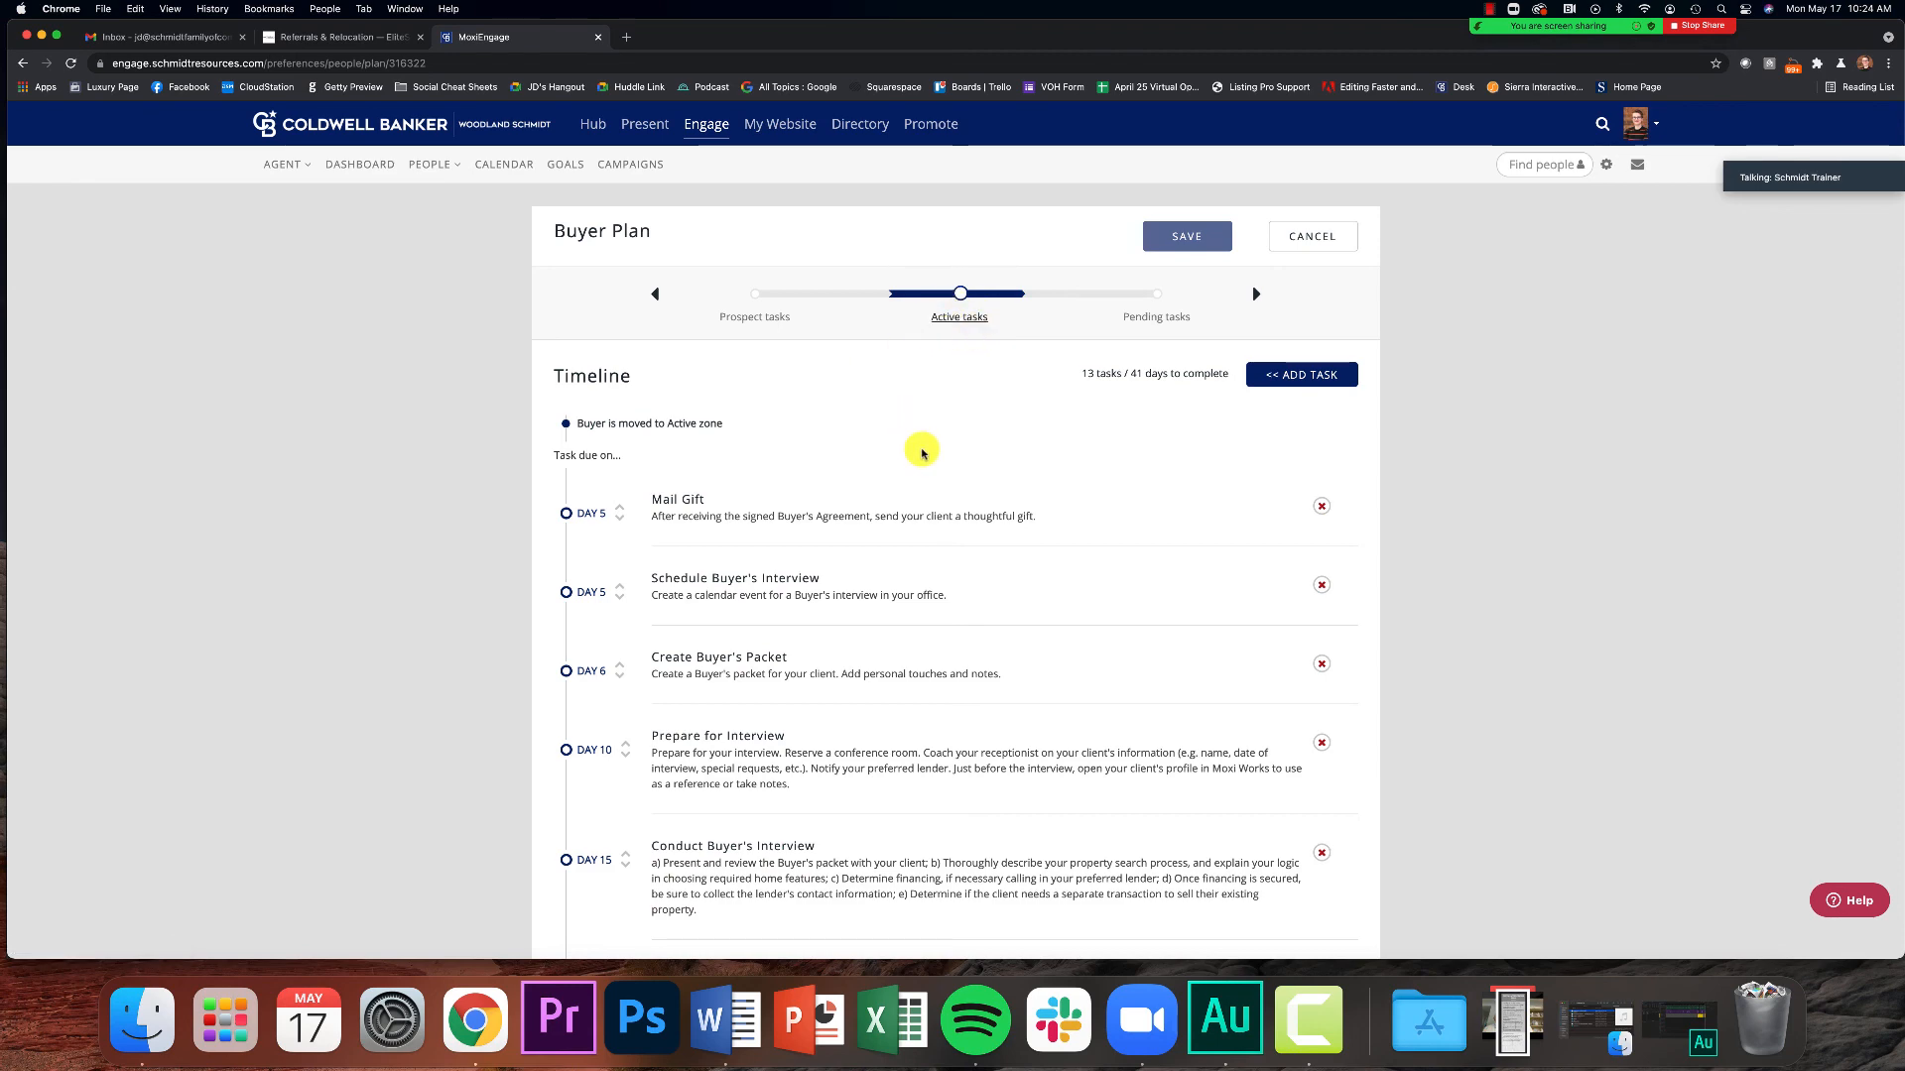
pyautogui.scroll(-2, 921, 452)
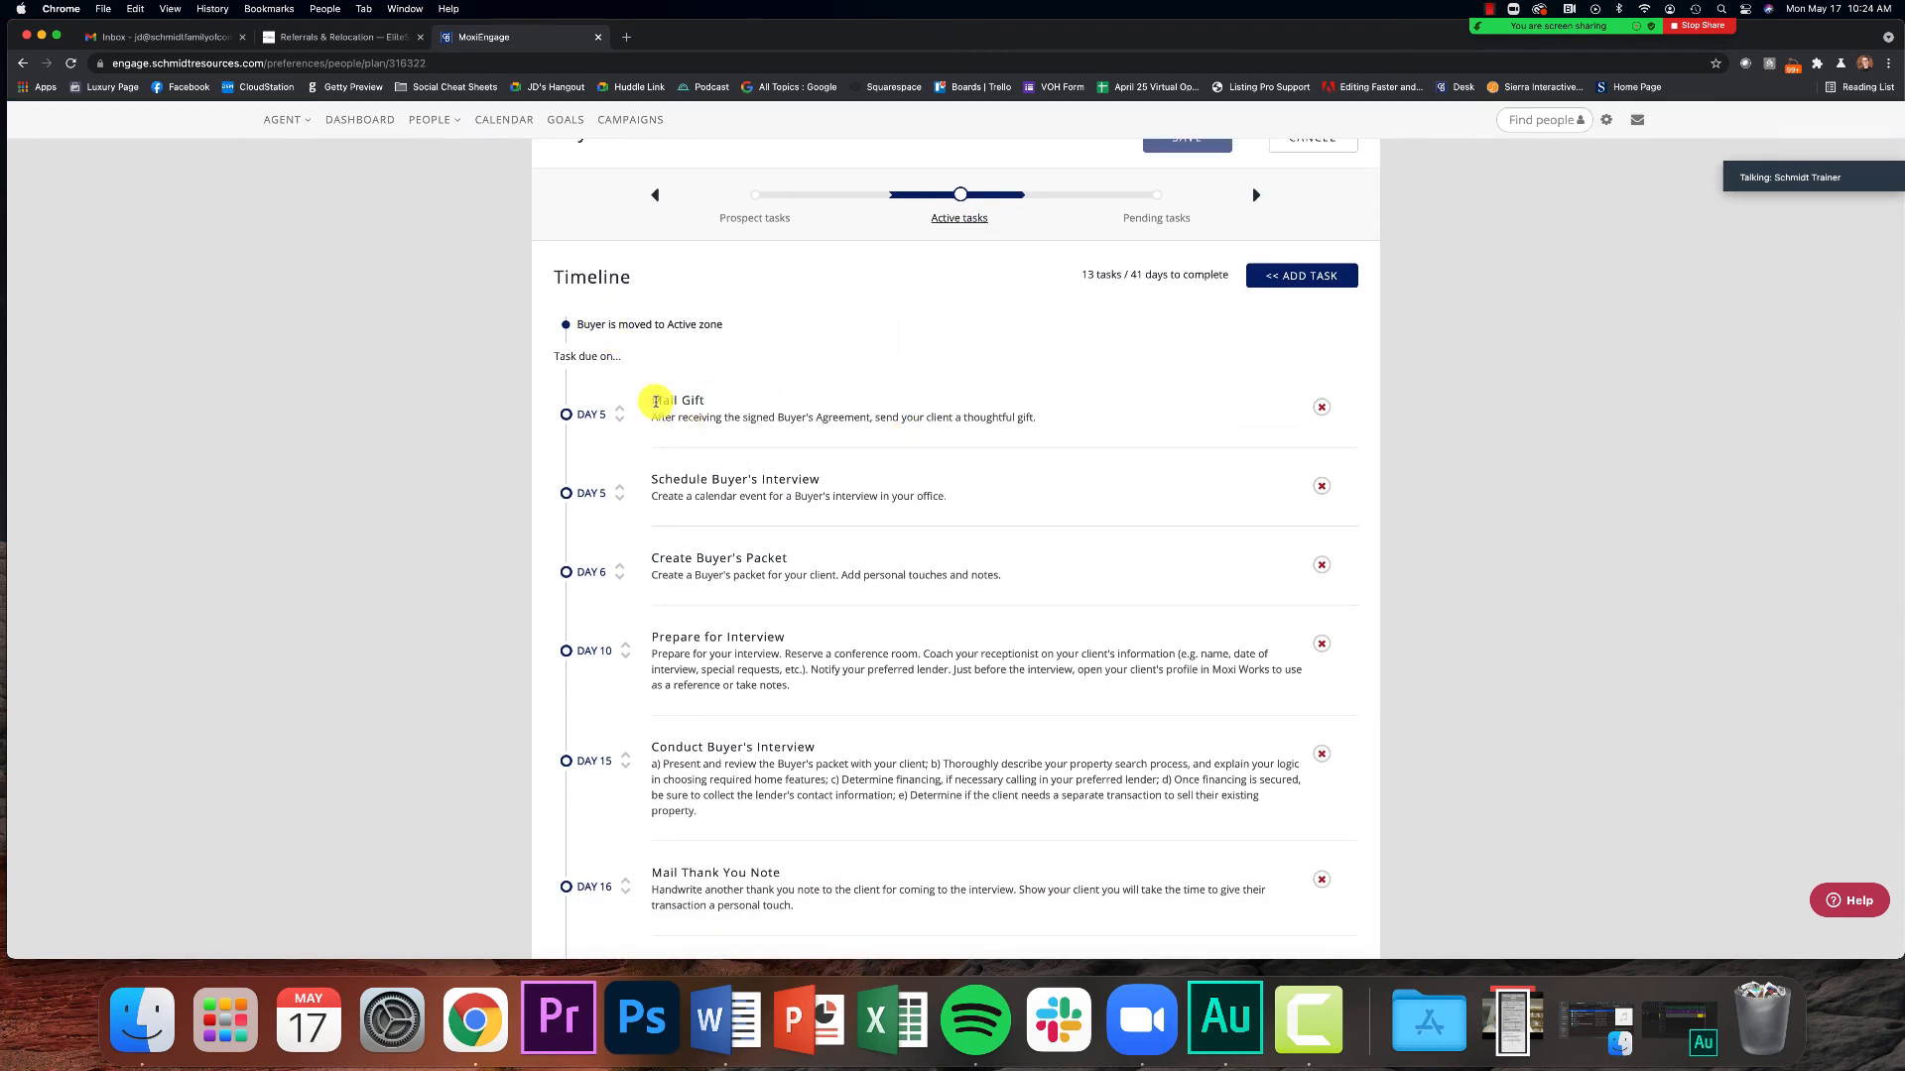
pyautogui.moveTo(656, 402); pyautogui.dragTo(734, 397)
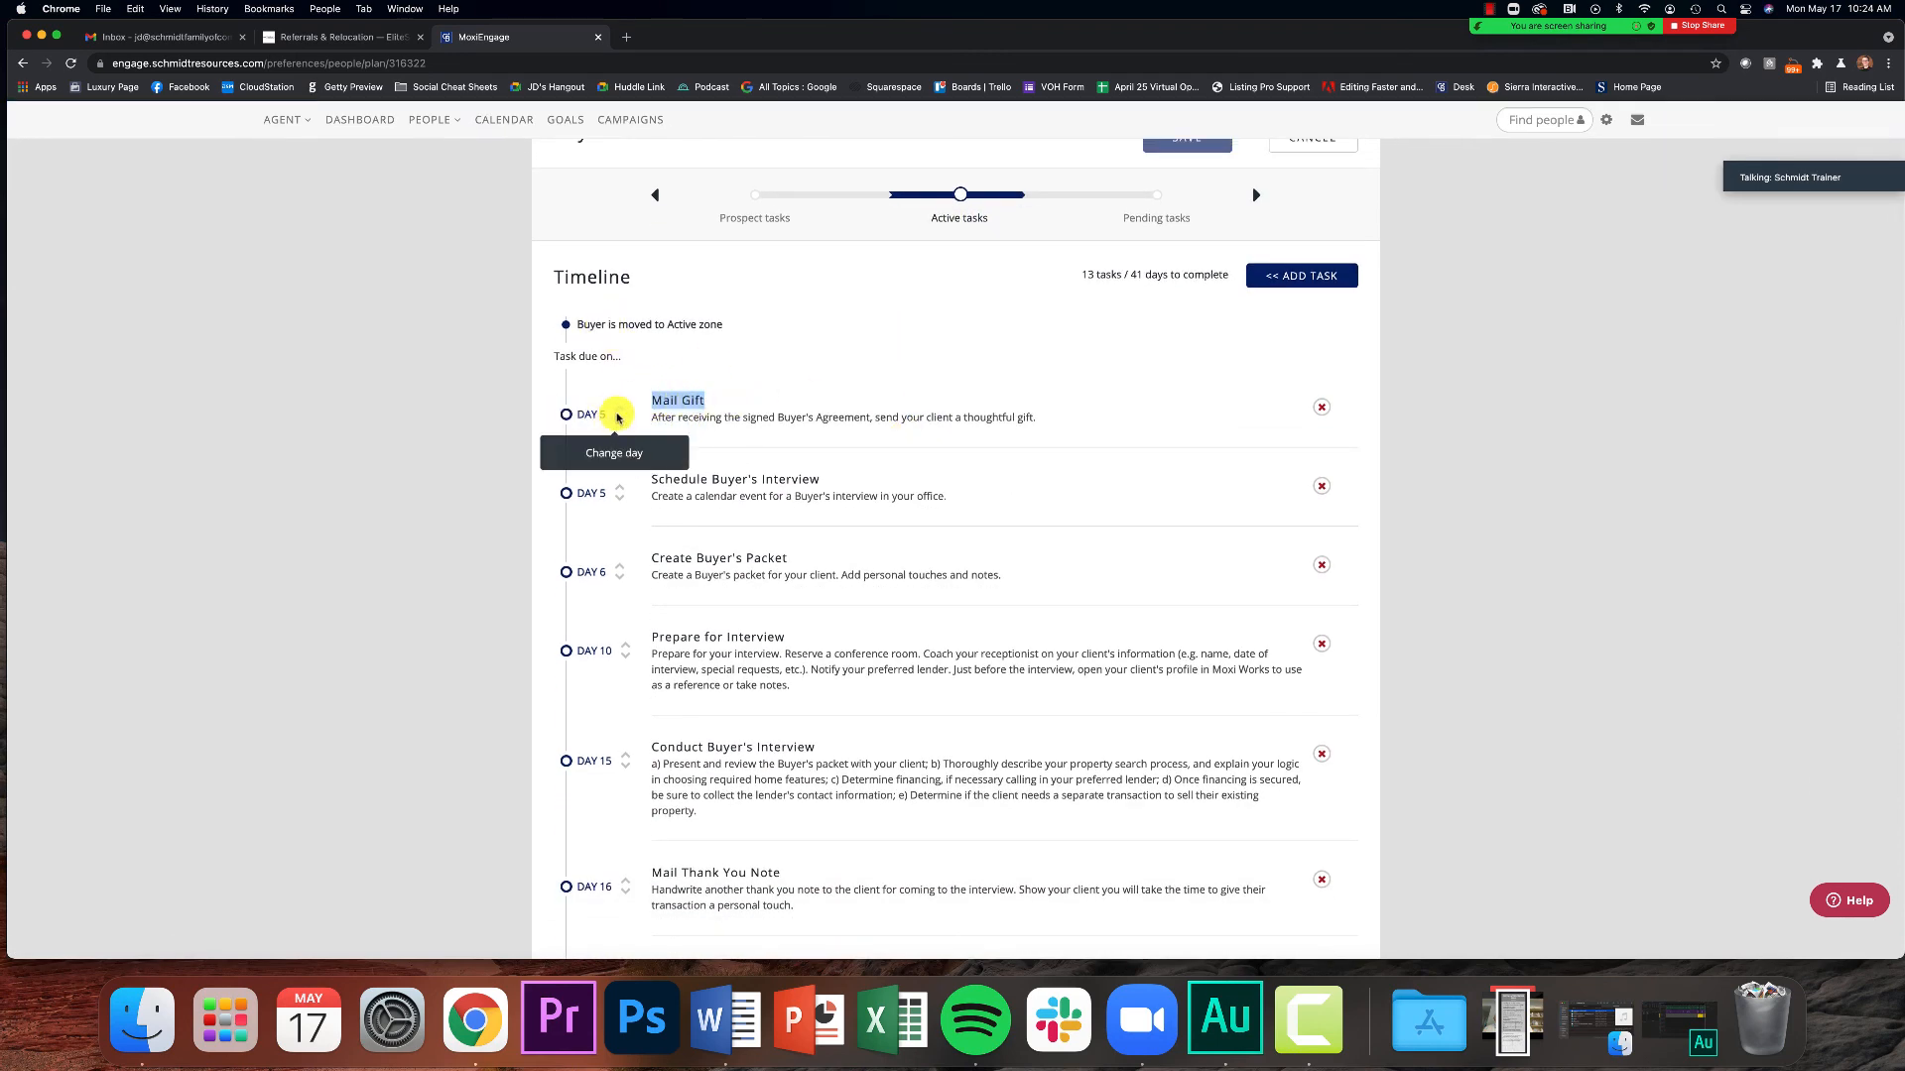
pyautogui.click(760, 410)
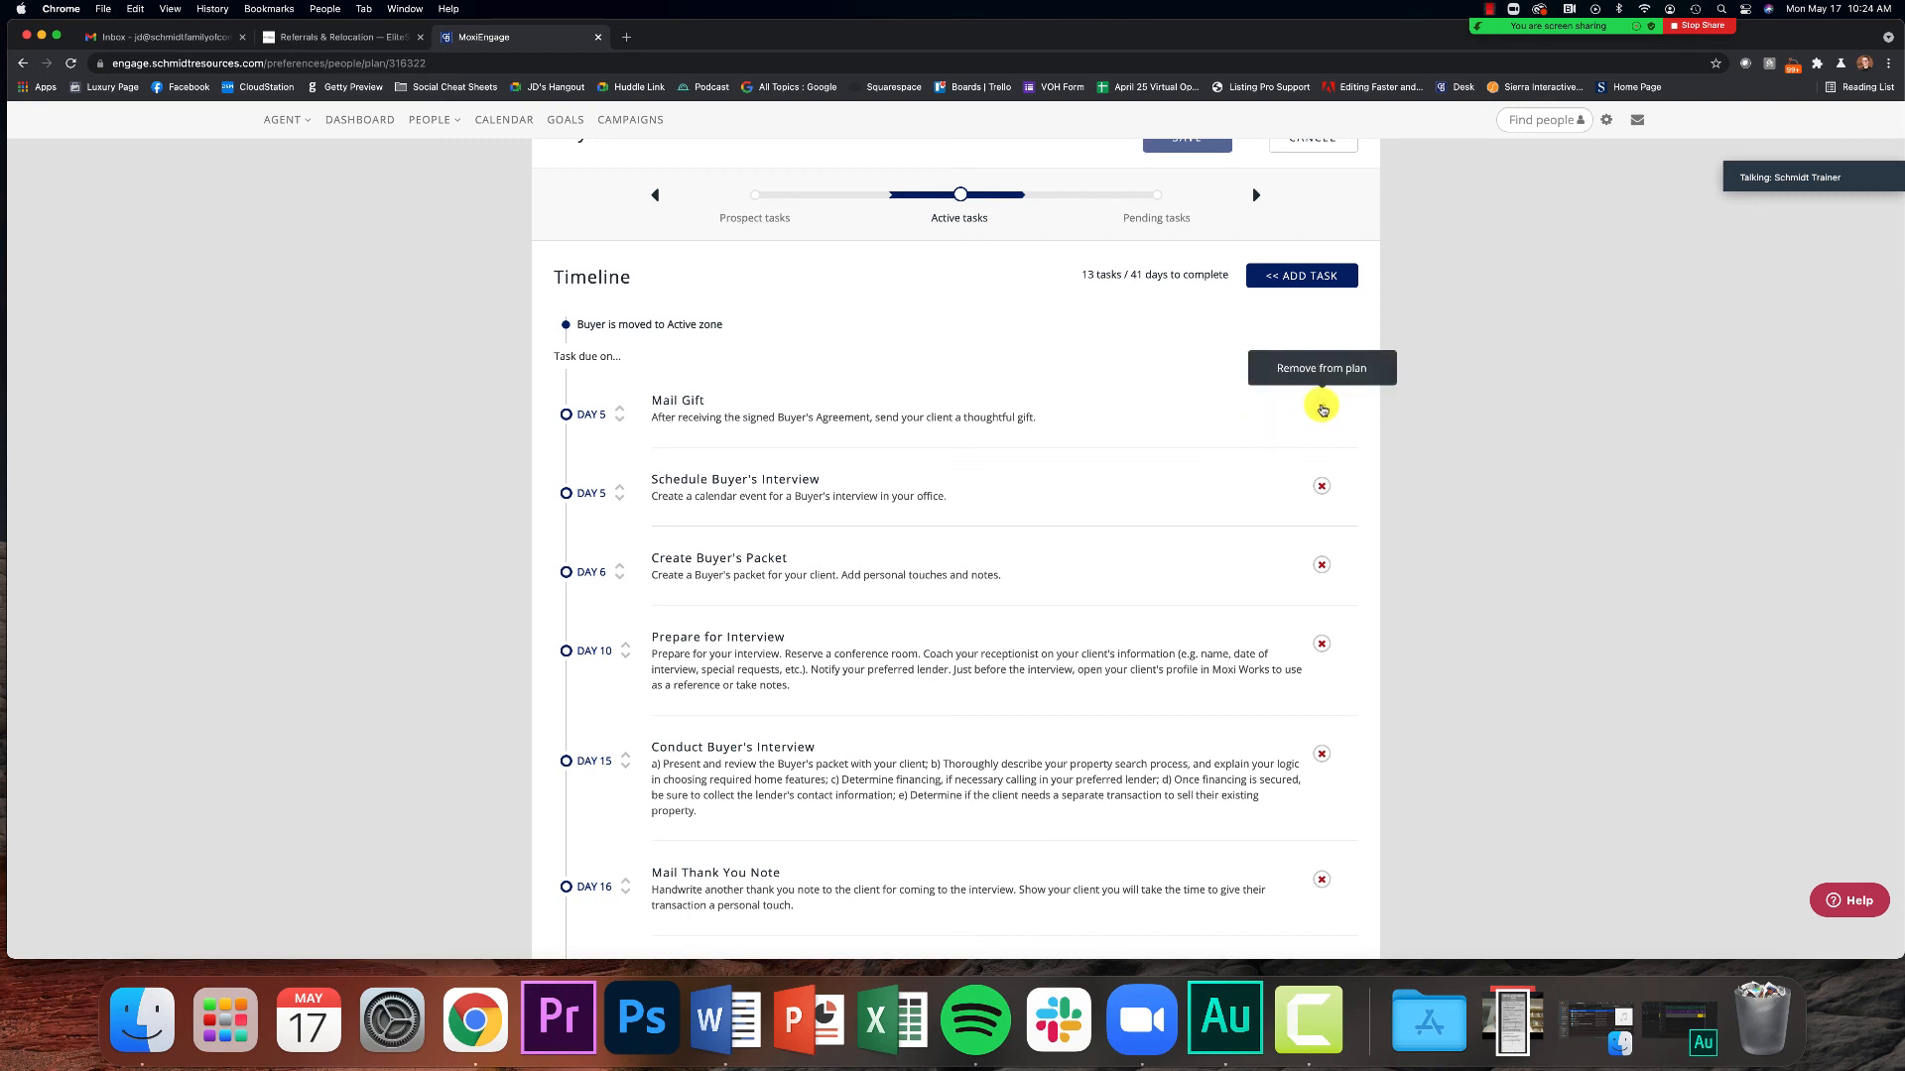
pyautogui.click(1322, 408)
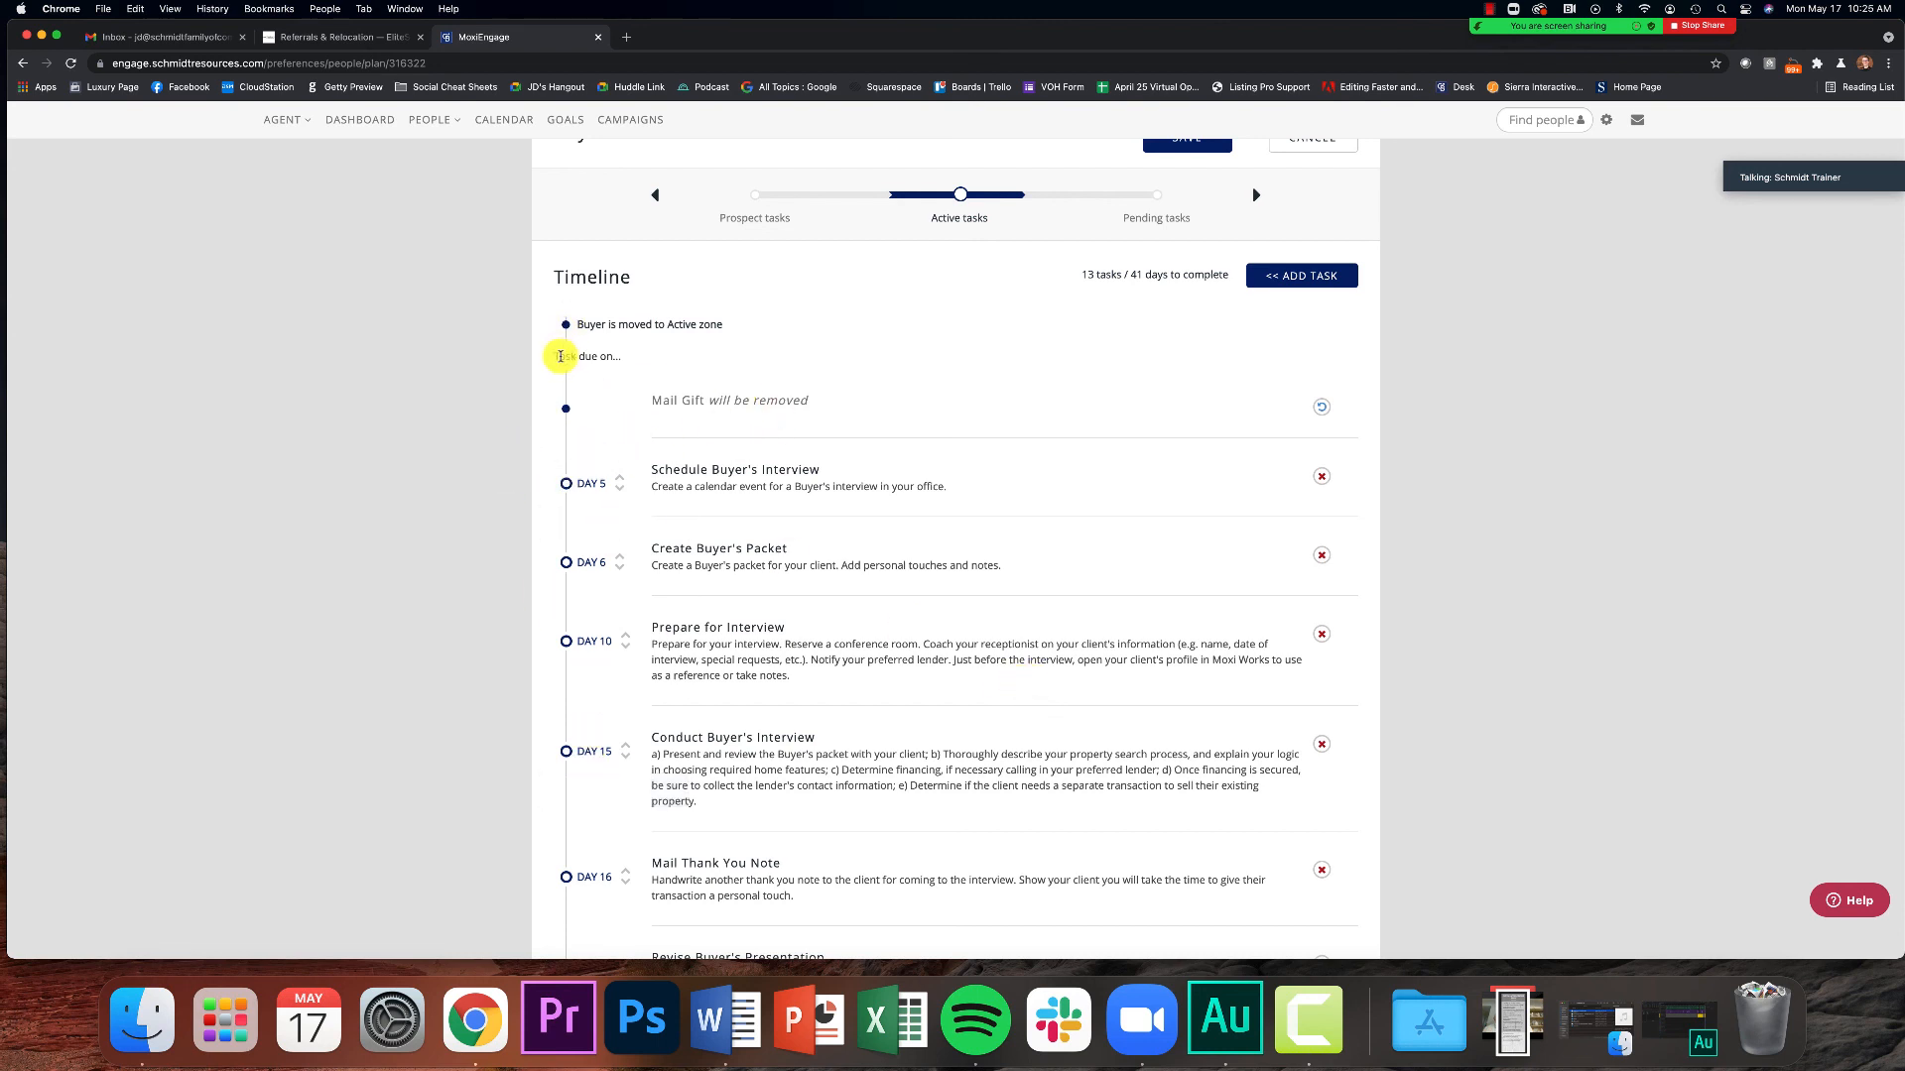
# Mark the Create Buyer's Packet task for removal from the active tasks timeline.
pyautogui.moveTo(553, 282); pyautogui.dragTo(633, 279)
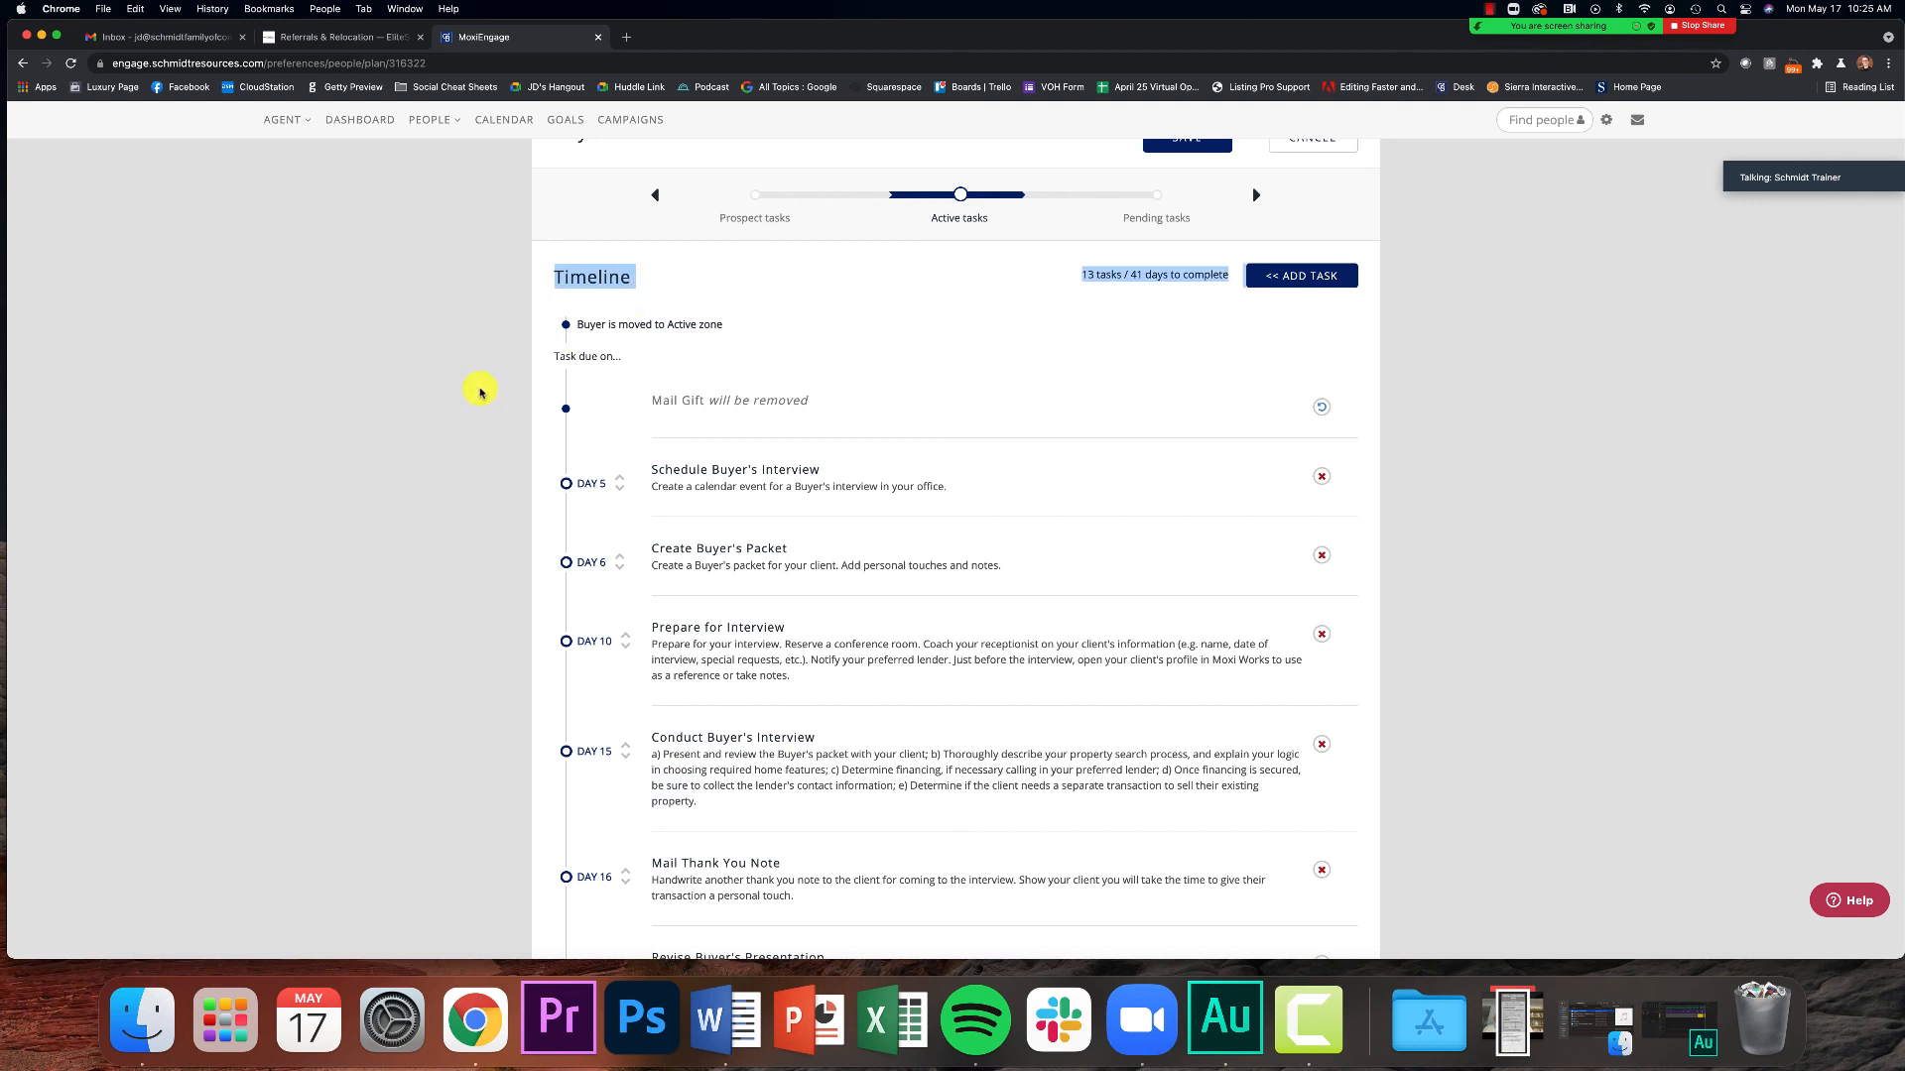
pyautogui.click(551, 363)
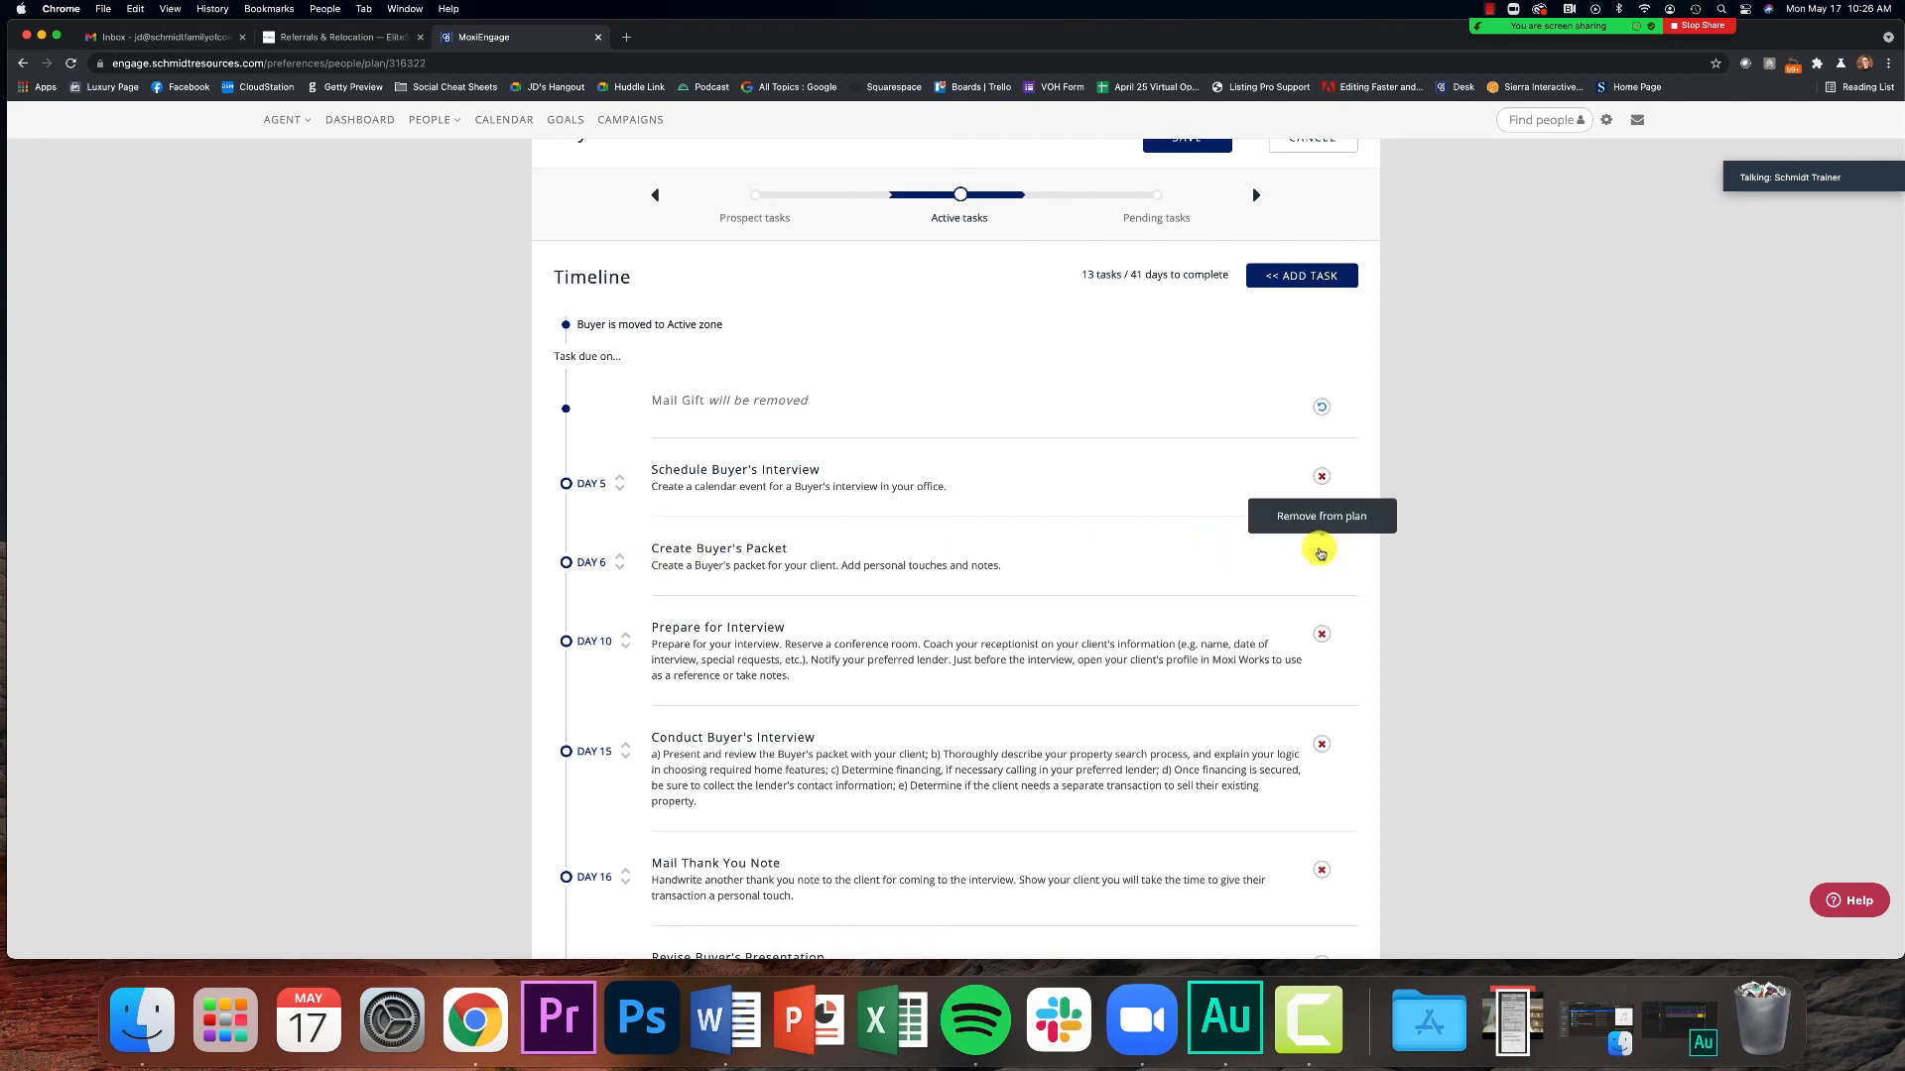
pyautogui.click(1321, 557)
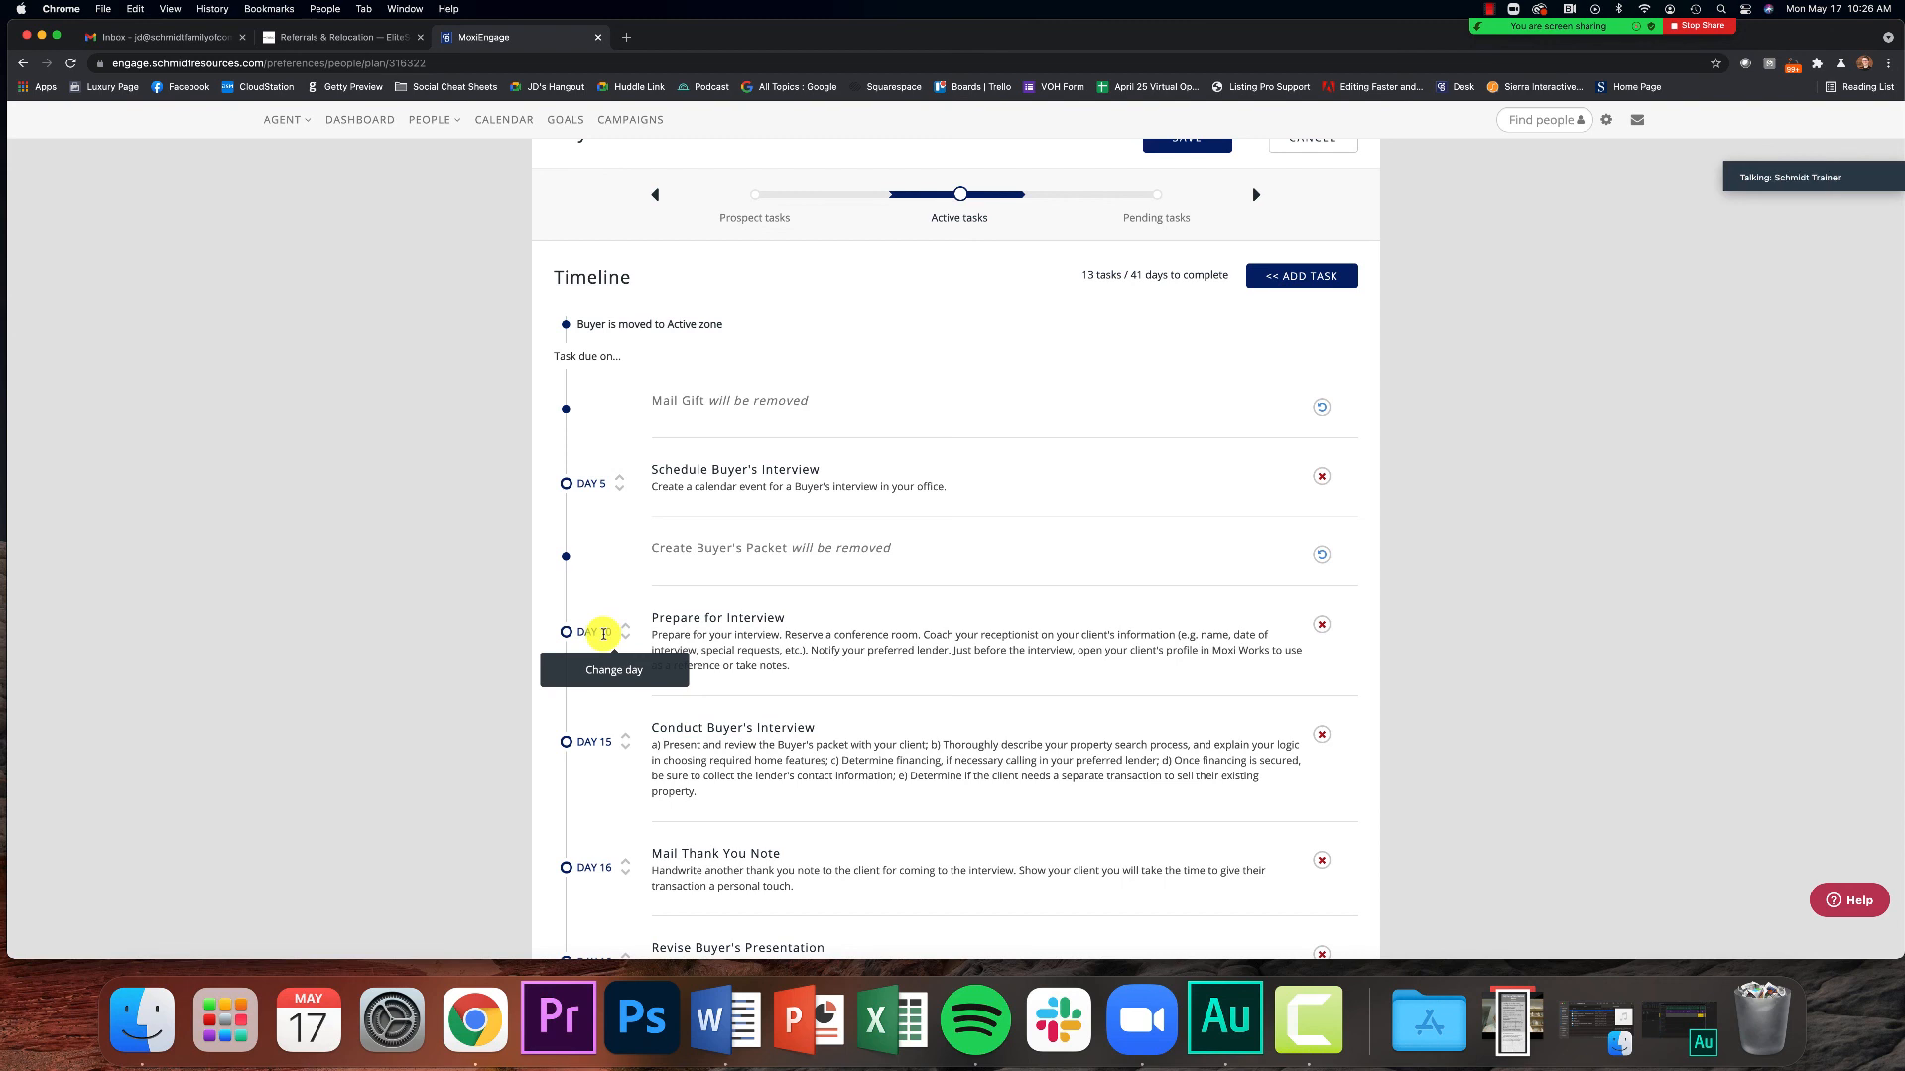
# Set the due day of the Prepare for Interview task to day 6.
pyautogui.click(600, 633)
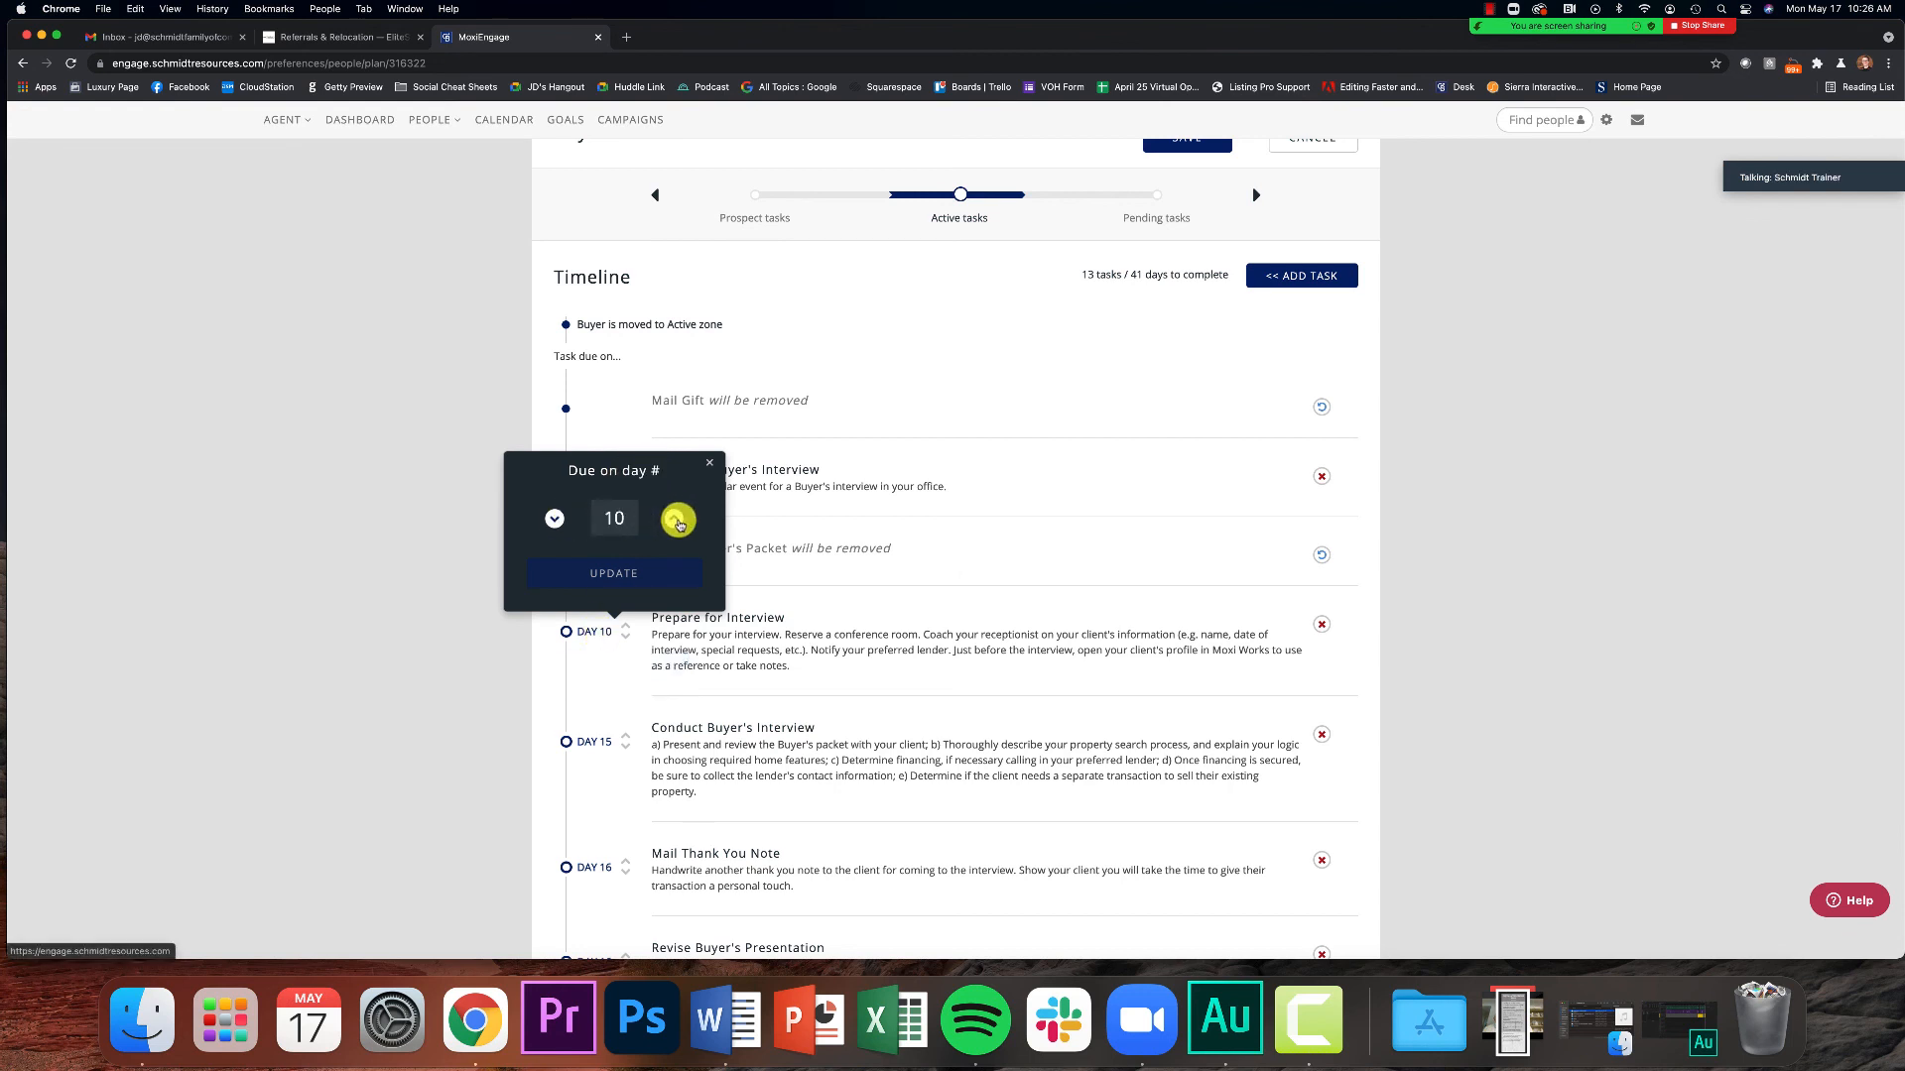
pyautogui.click(556, 520)
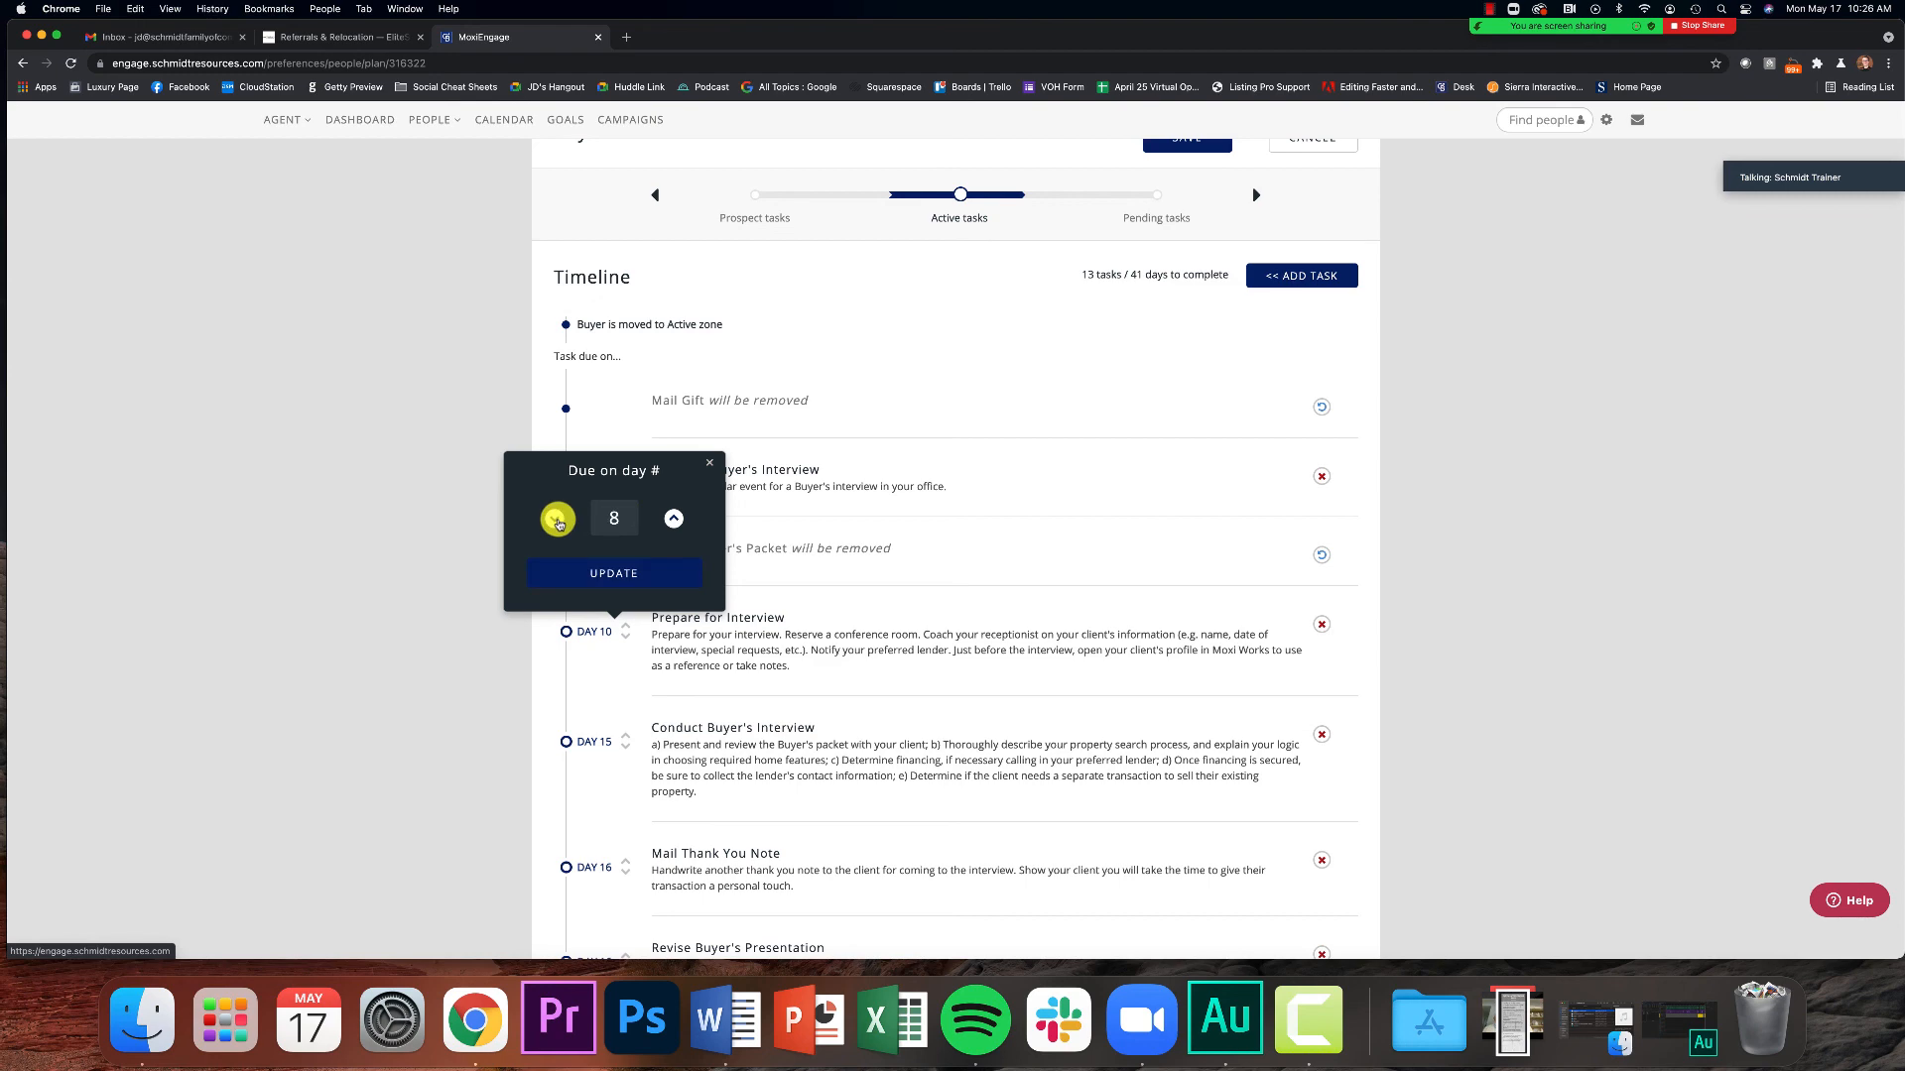
pyautogui.click(556, 520)
pyautogui.click(557, 519)
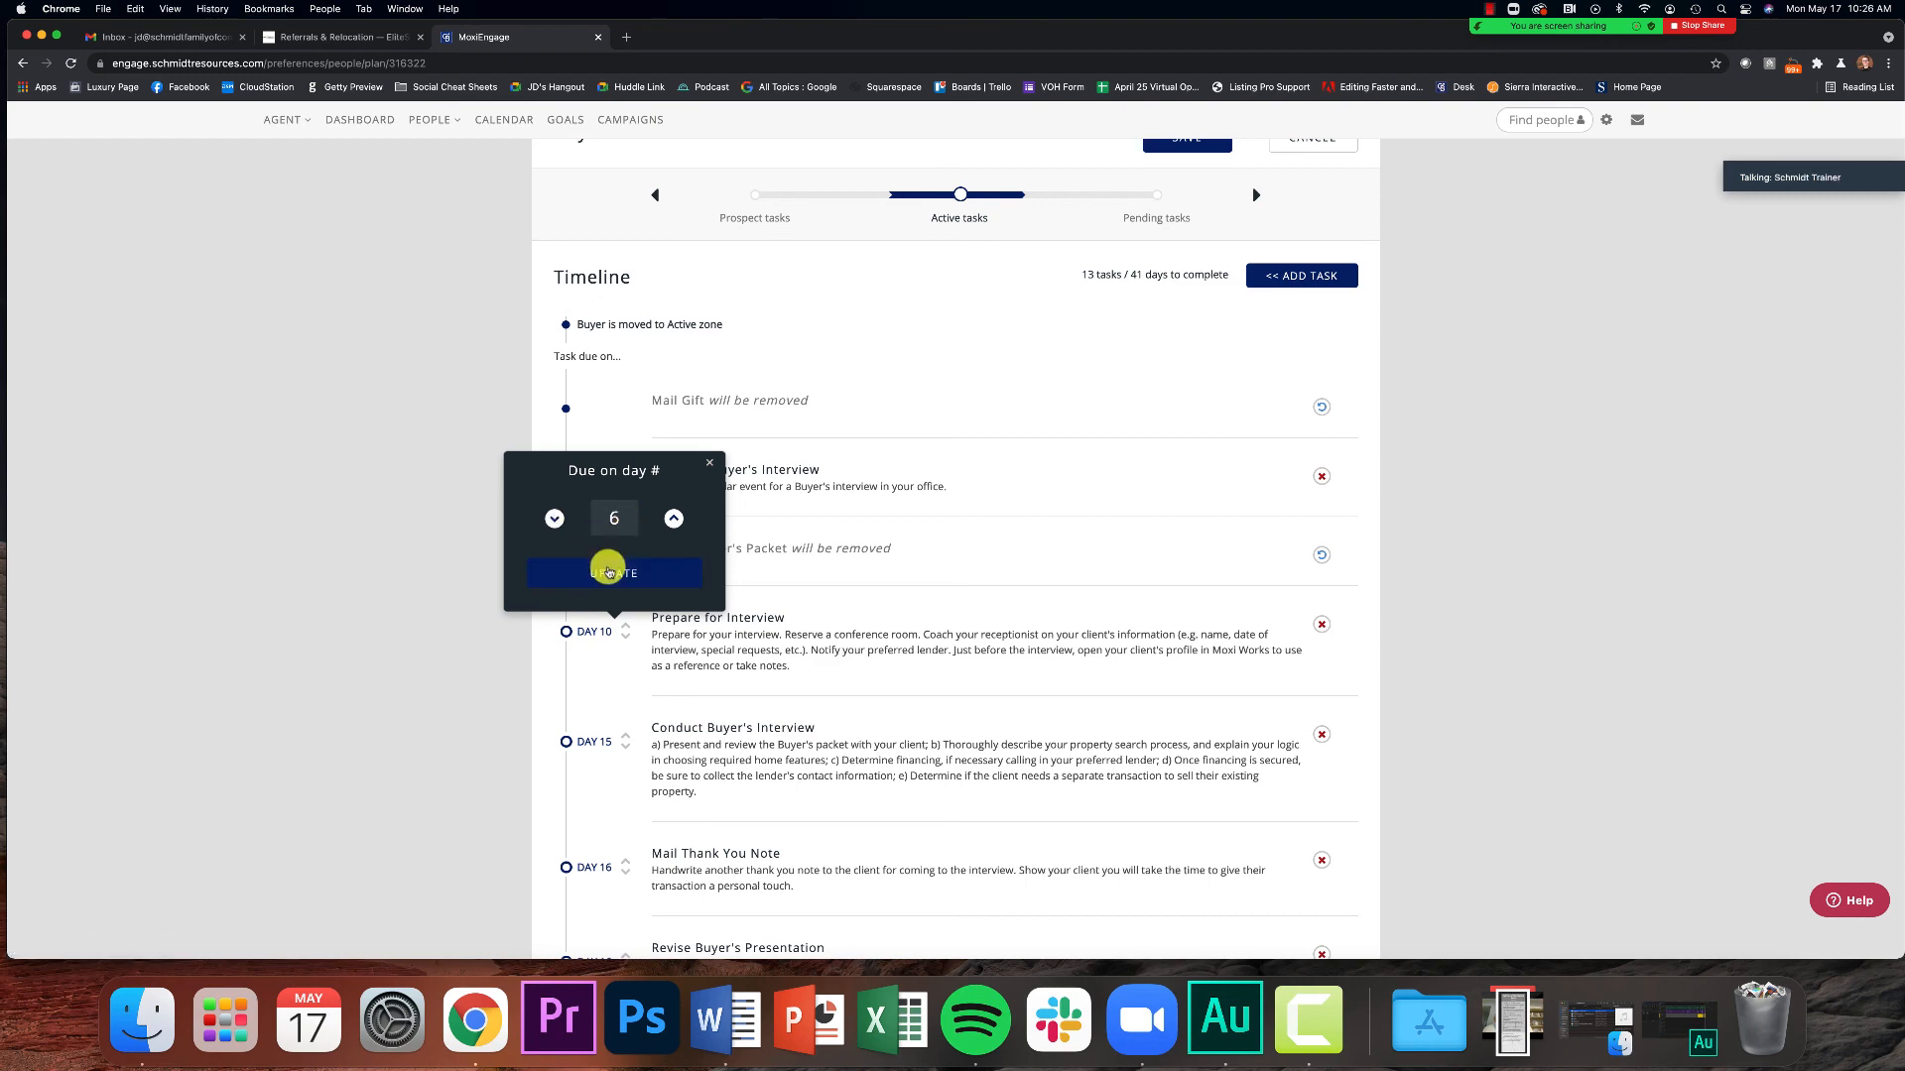
pyautogui.click(608, 573)
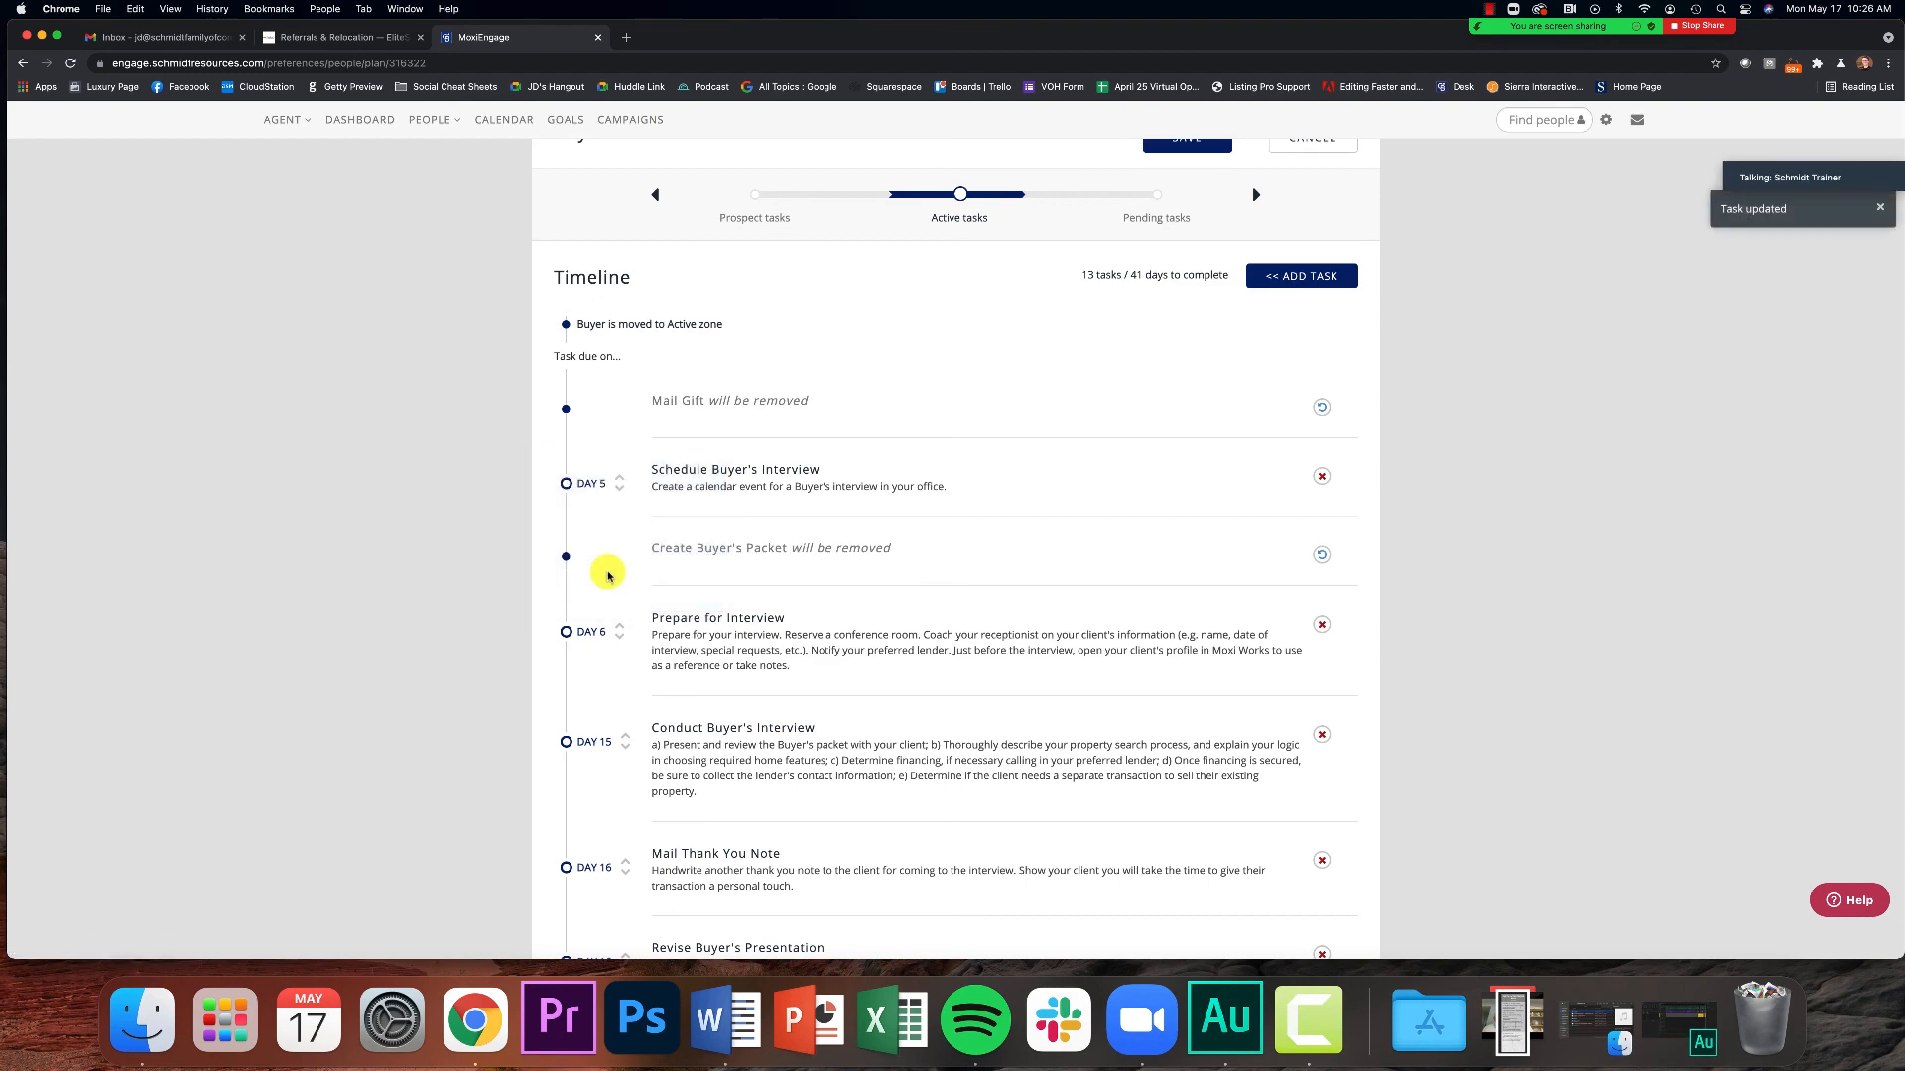
# Set the due day of the Conduct Buyer's Interview task to day 9.
pyautogui.scroll(-2, 609, 576)
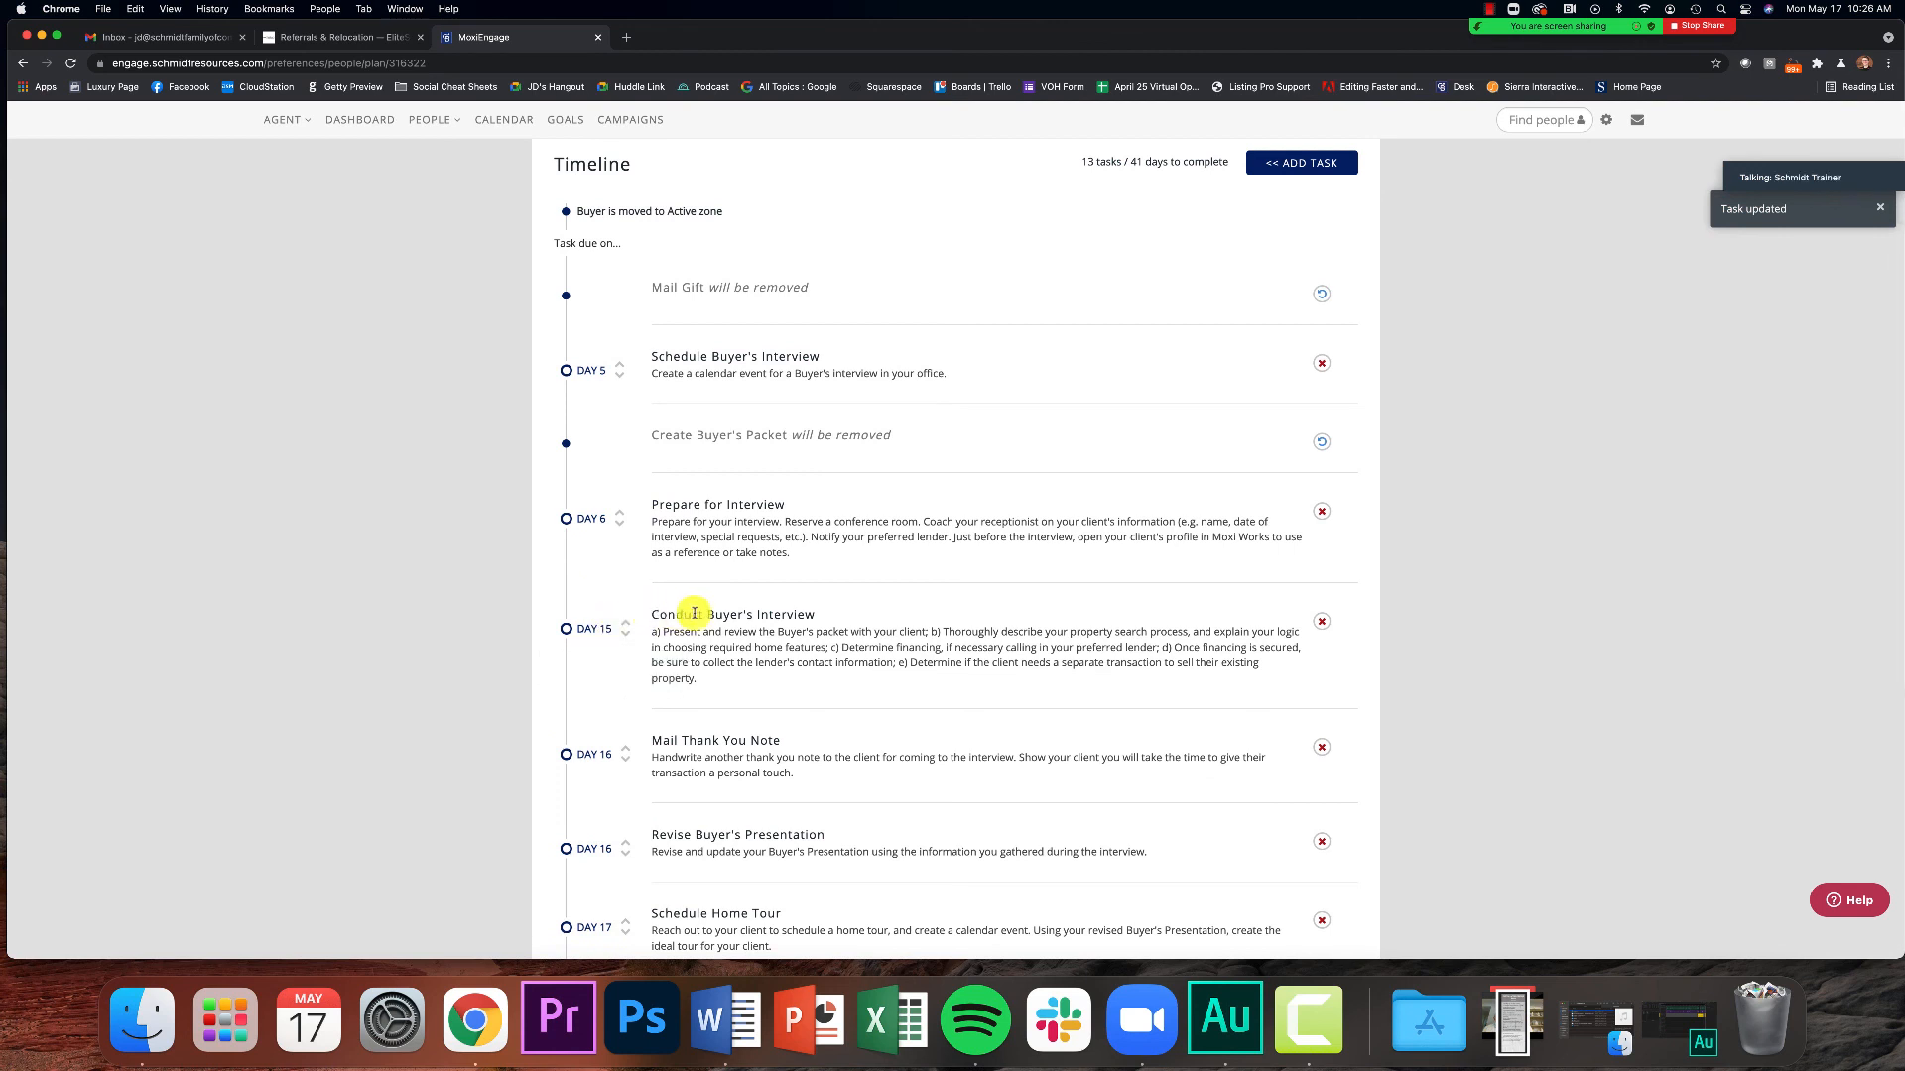
pyautogui.click(599, 628)
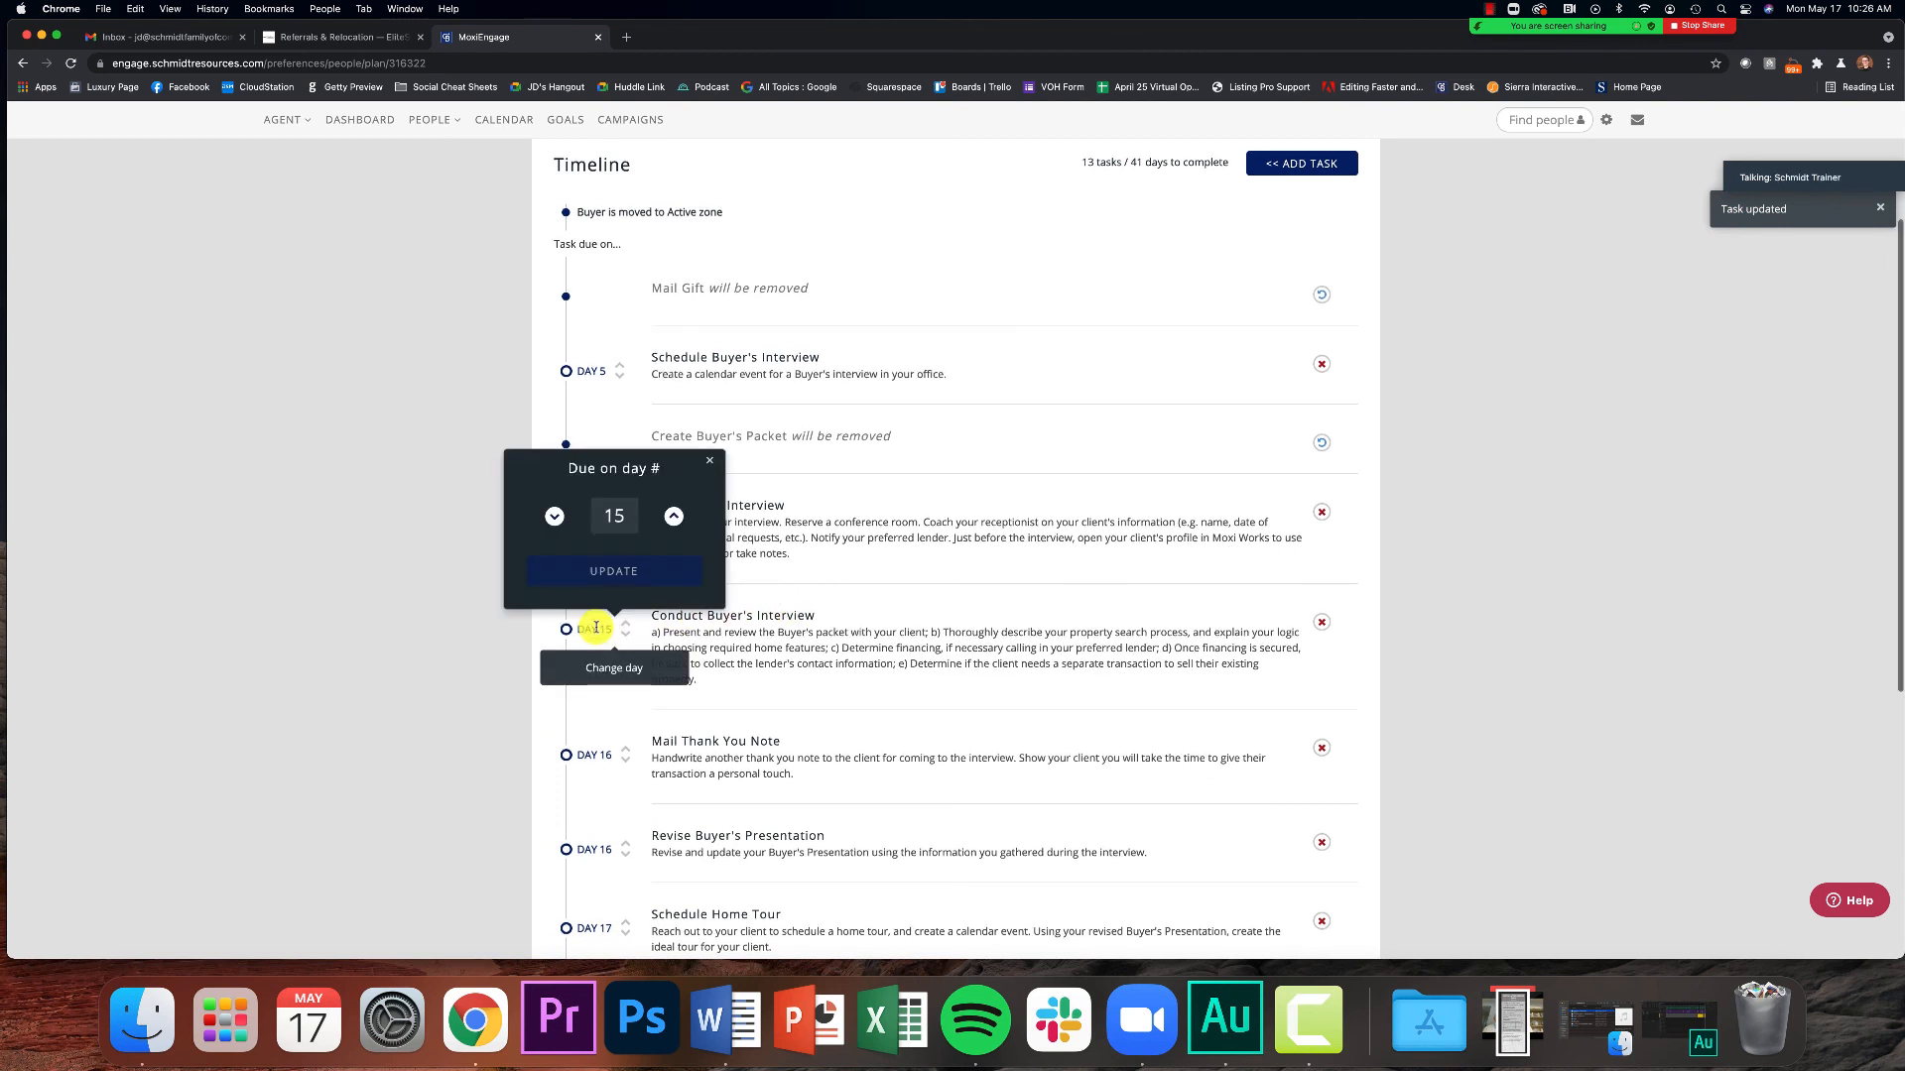
pyautogui.click(551, 523)
pyautogui.click(551, 523)
pyautogui.click(550, 523)
pyautogui.click(549, 523)
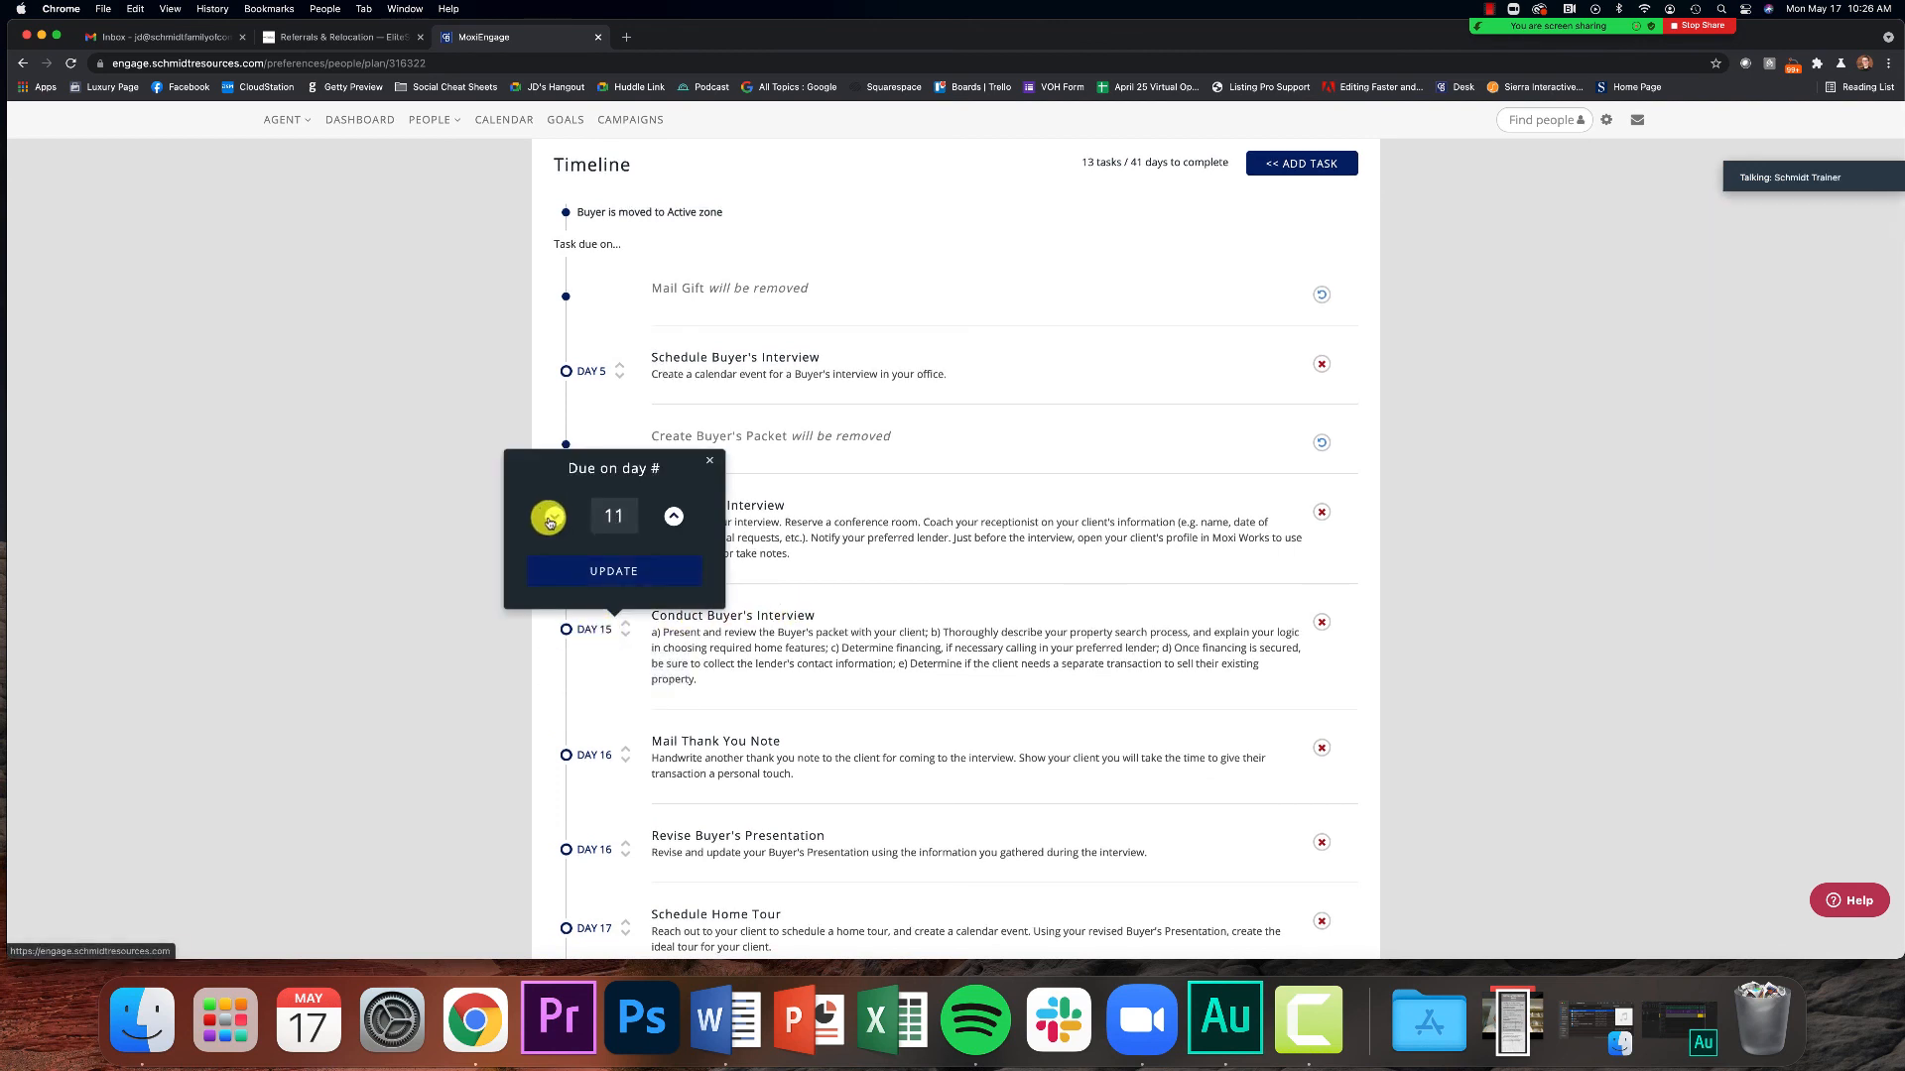
pyautogui.click(550, 521)
pyautogui.click(551, 520)
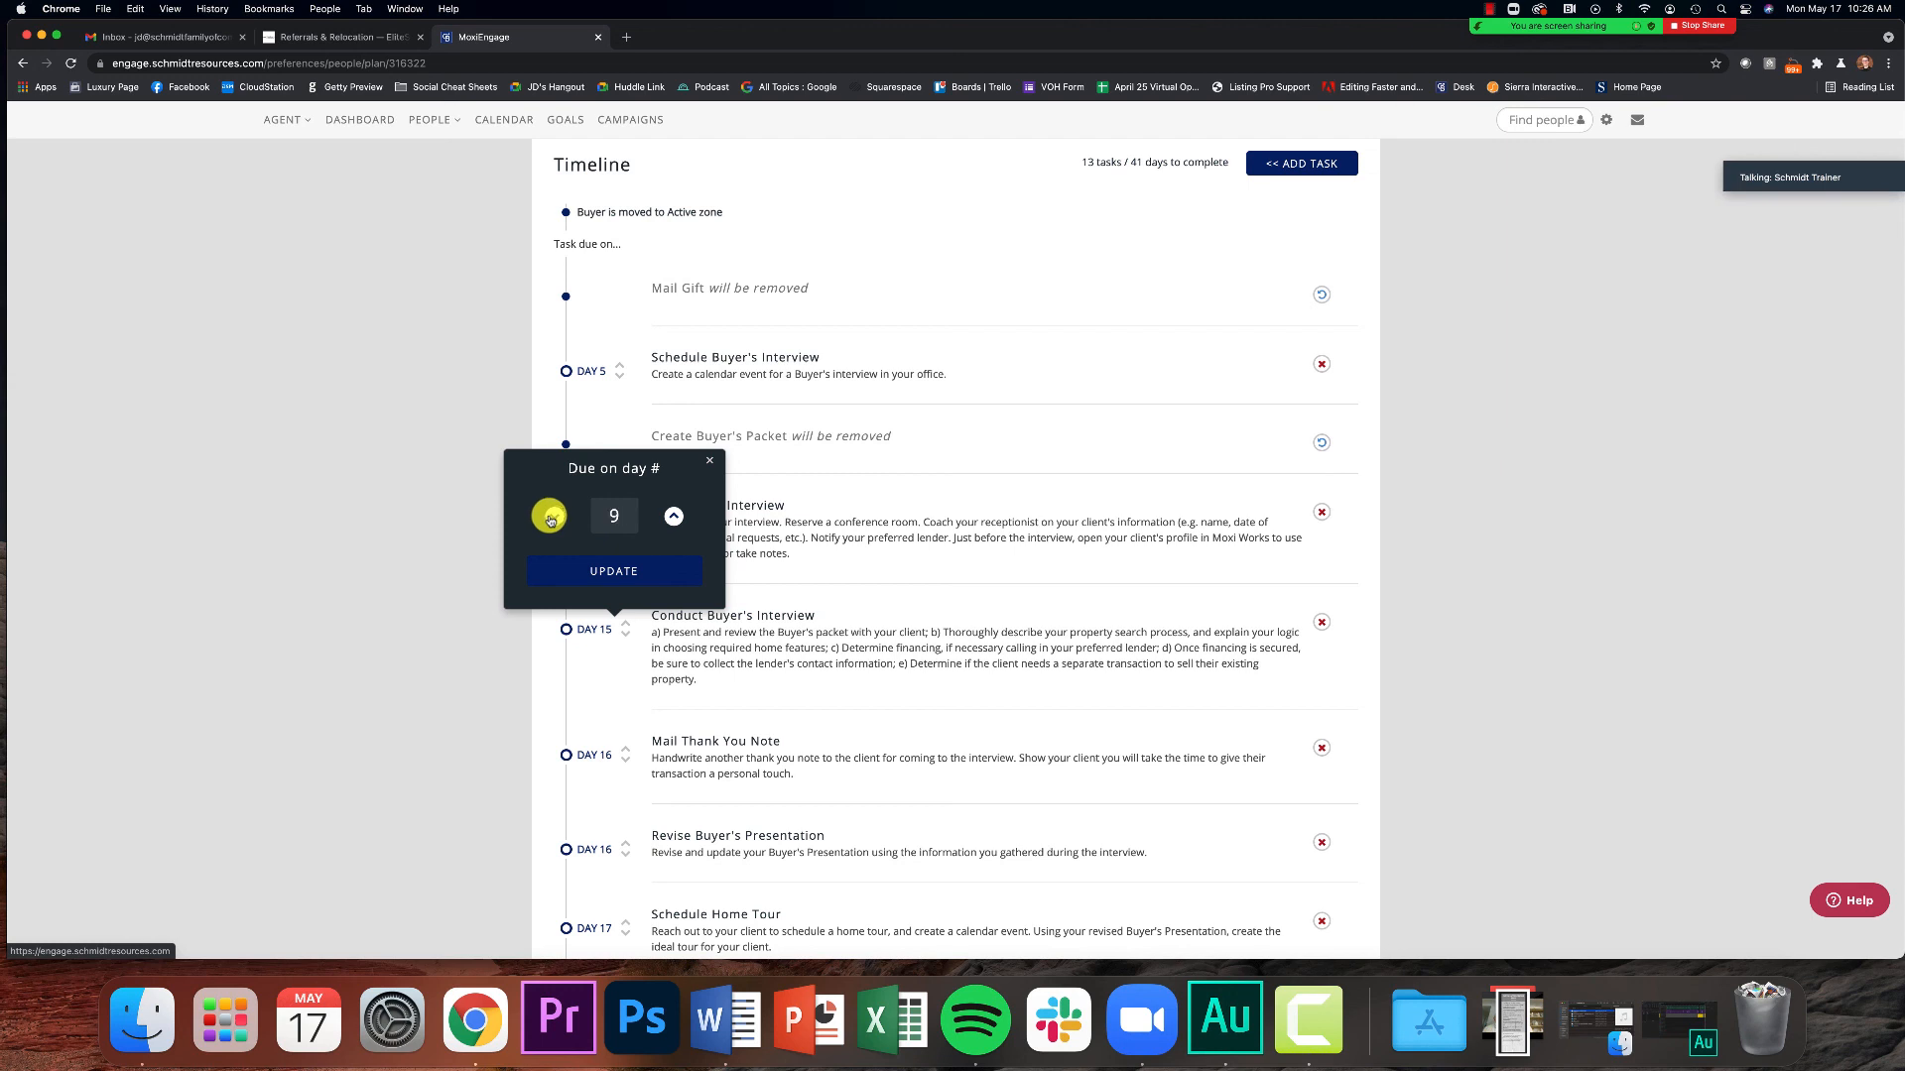
pyautogui.click(612, 572)
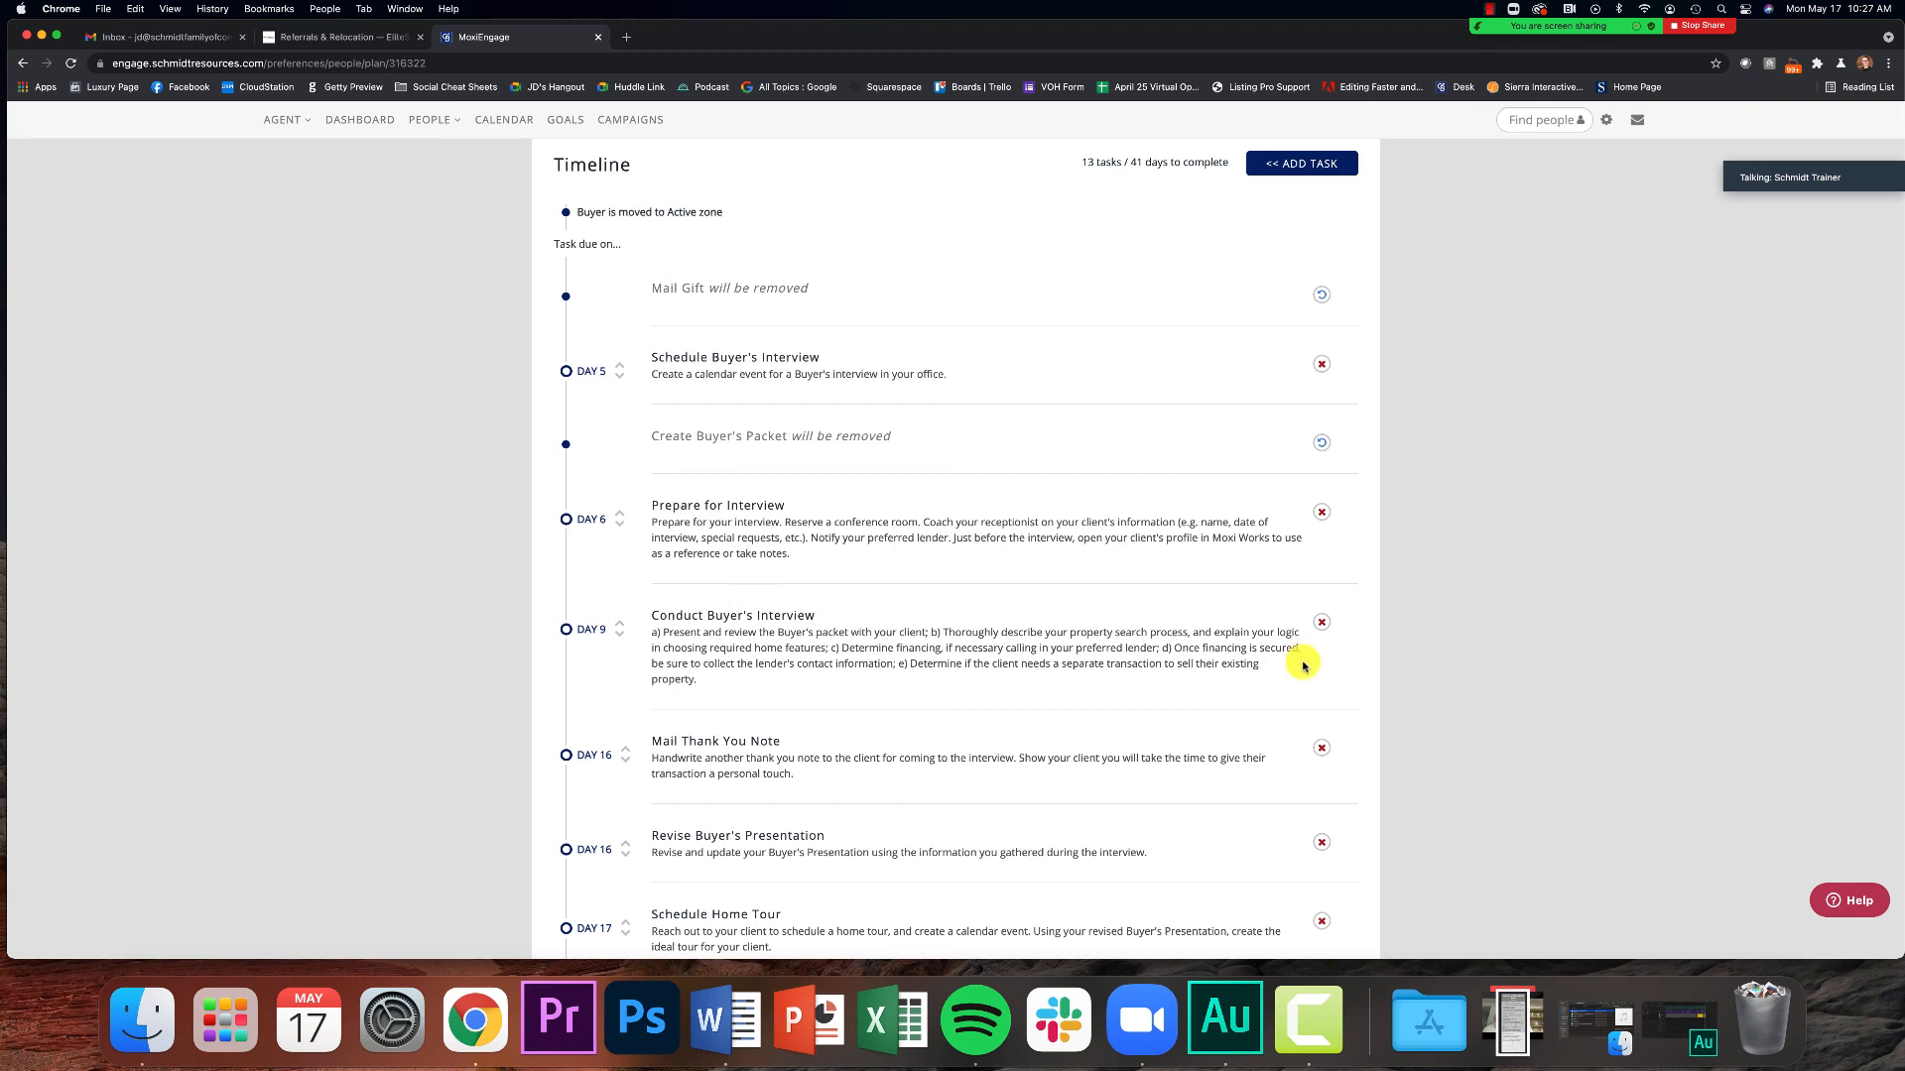
# Look over the remaining active tasks, then save the Buyer Plan and acknowledge the notice.
pyautogui.scroll(-3, 1303, 665)
pyautogui.scroll(-6, 1280, 684)
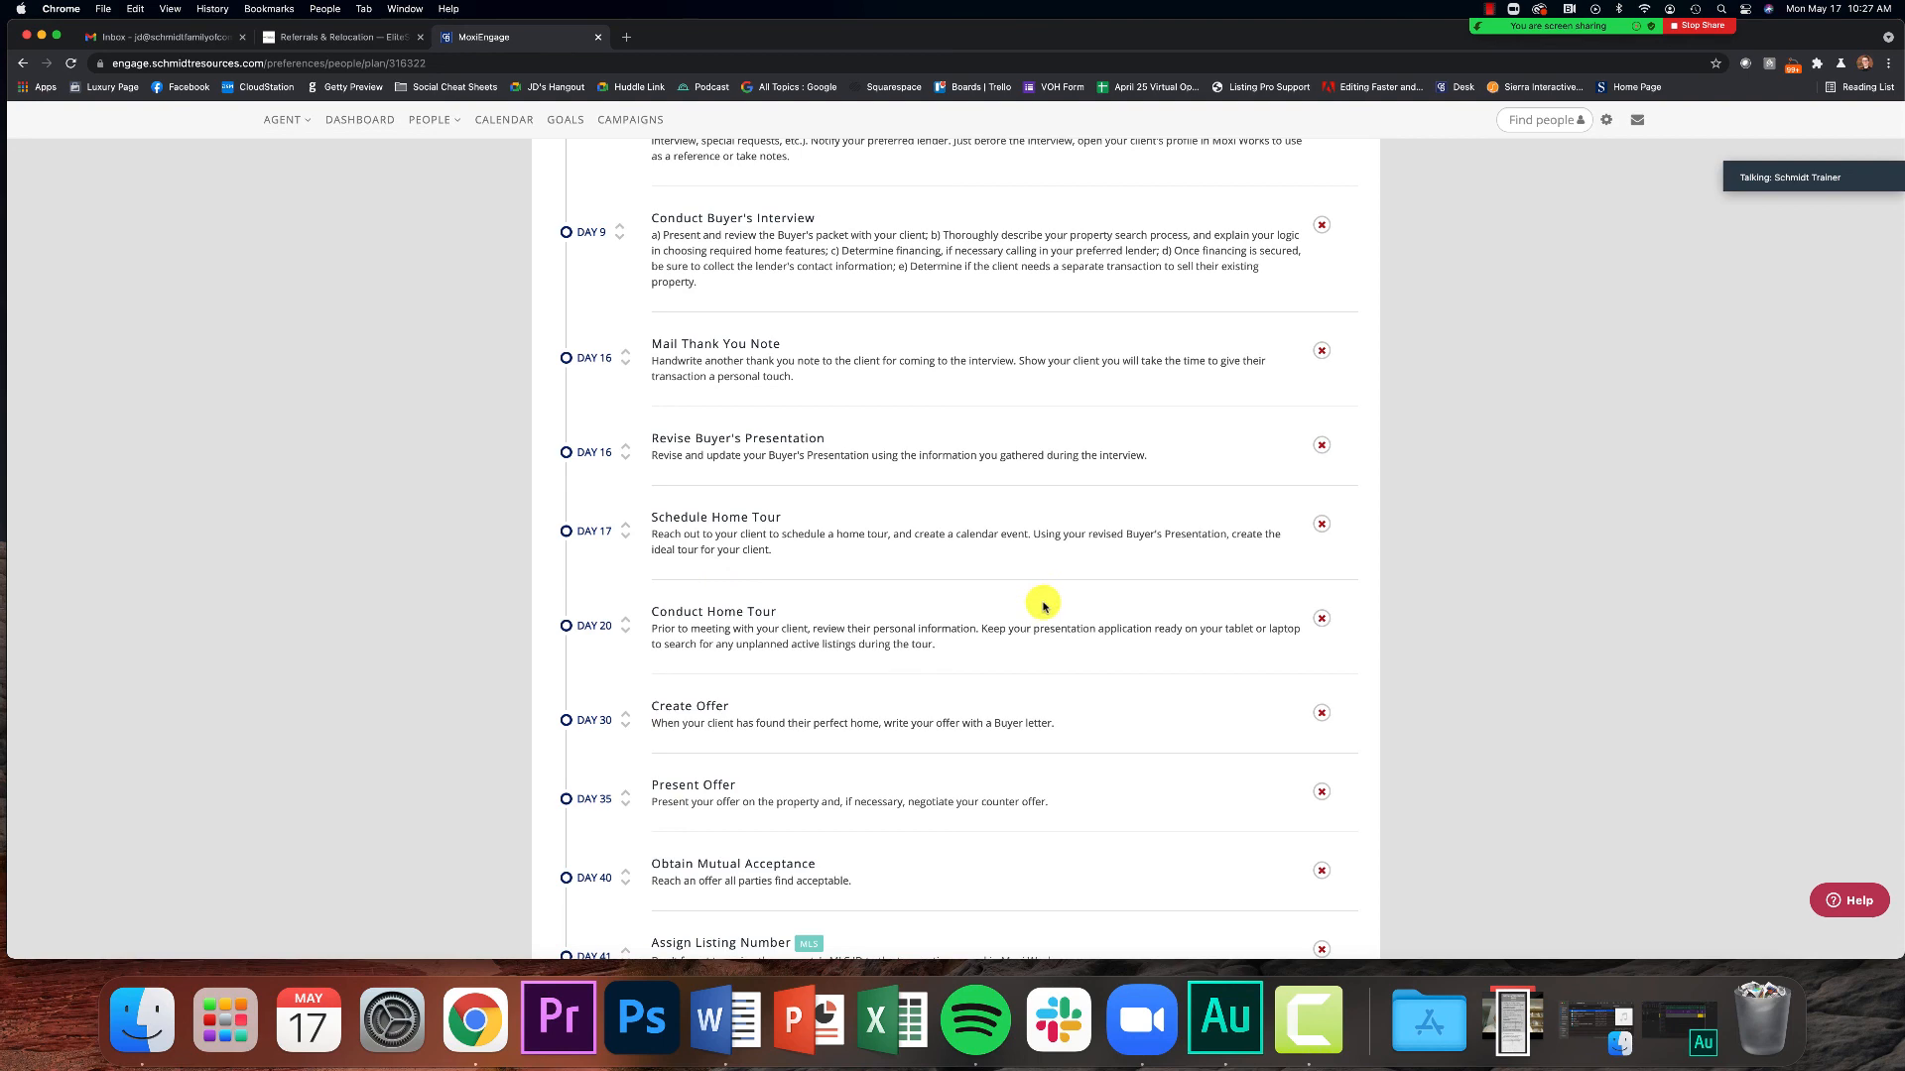
pyautogui.scroll(10, 1044, 607)
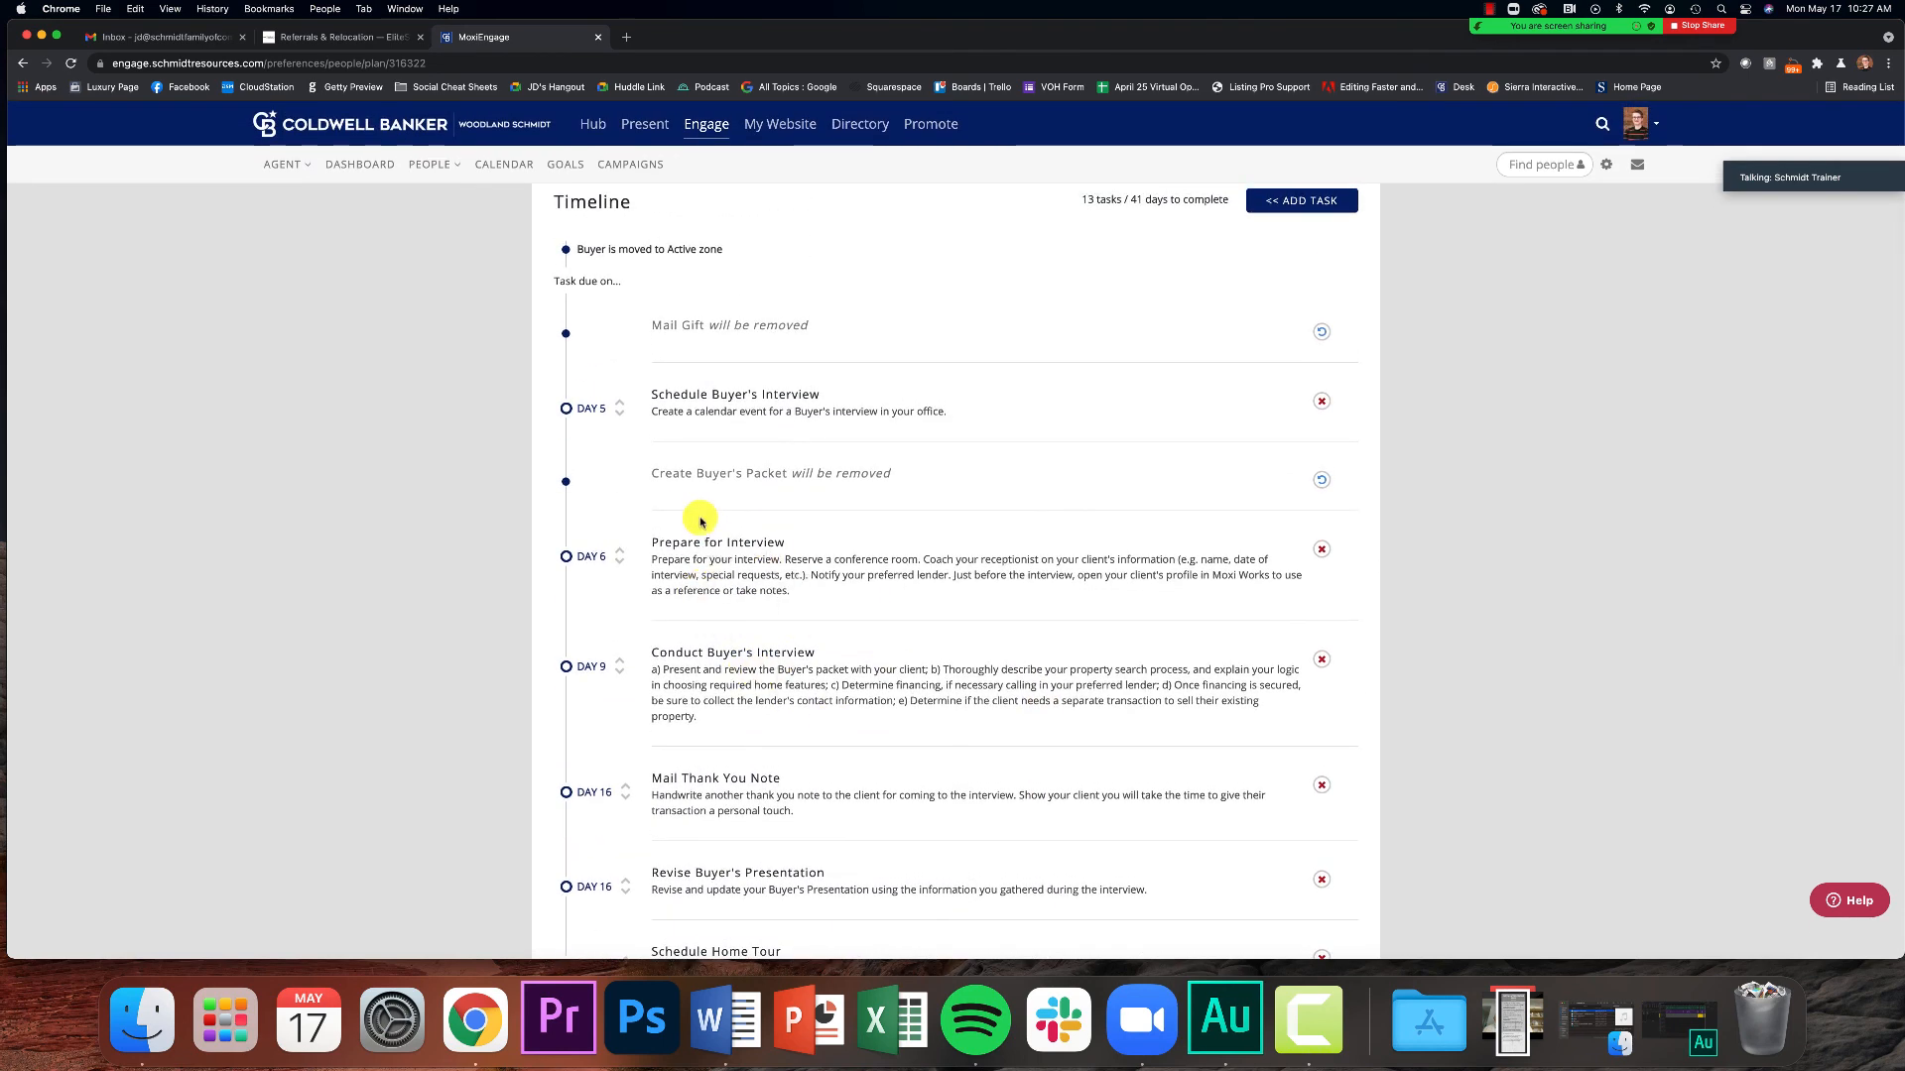
pyautogui.scroll(3, 709, 649)
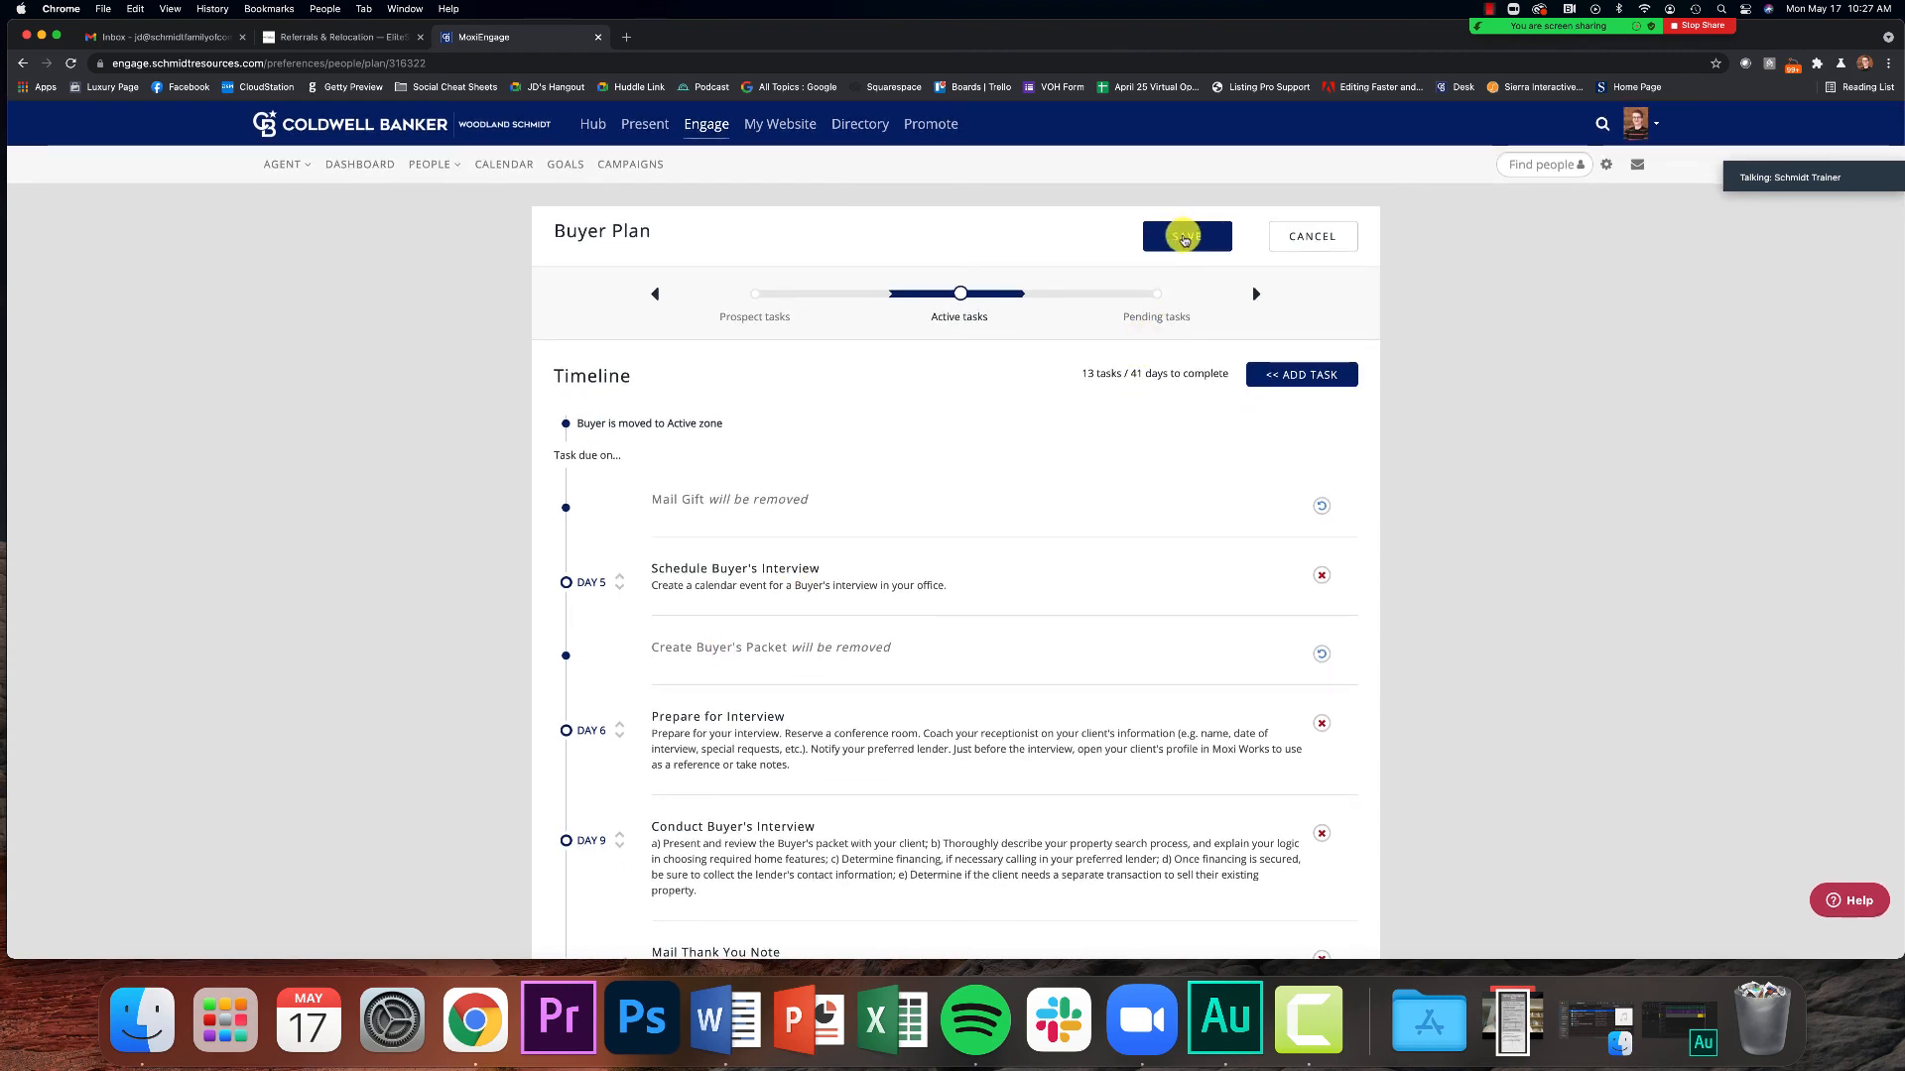
pyautogui.click(1181, 238)
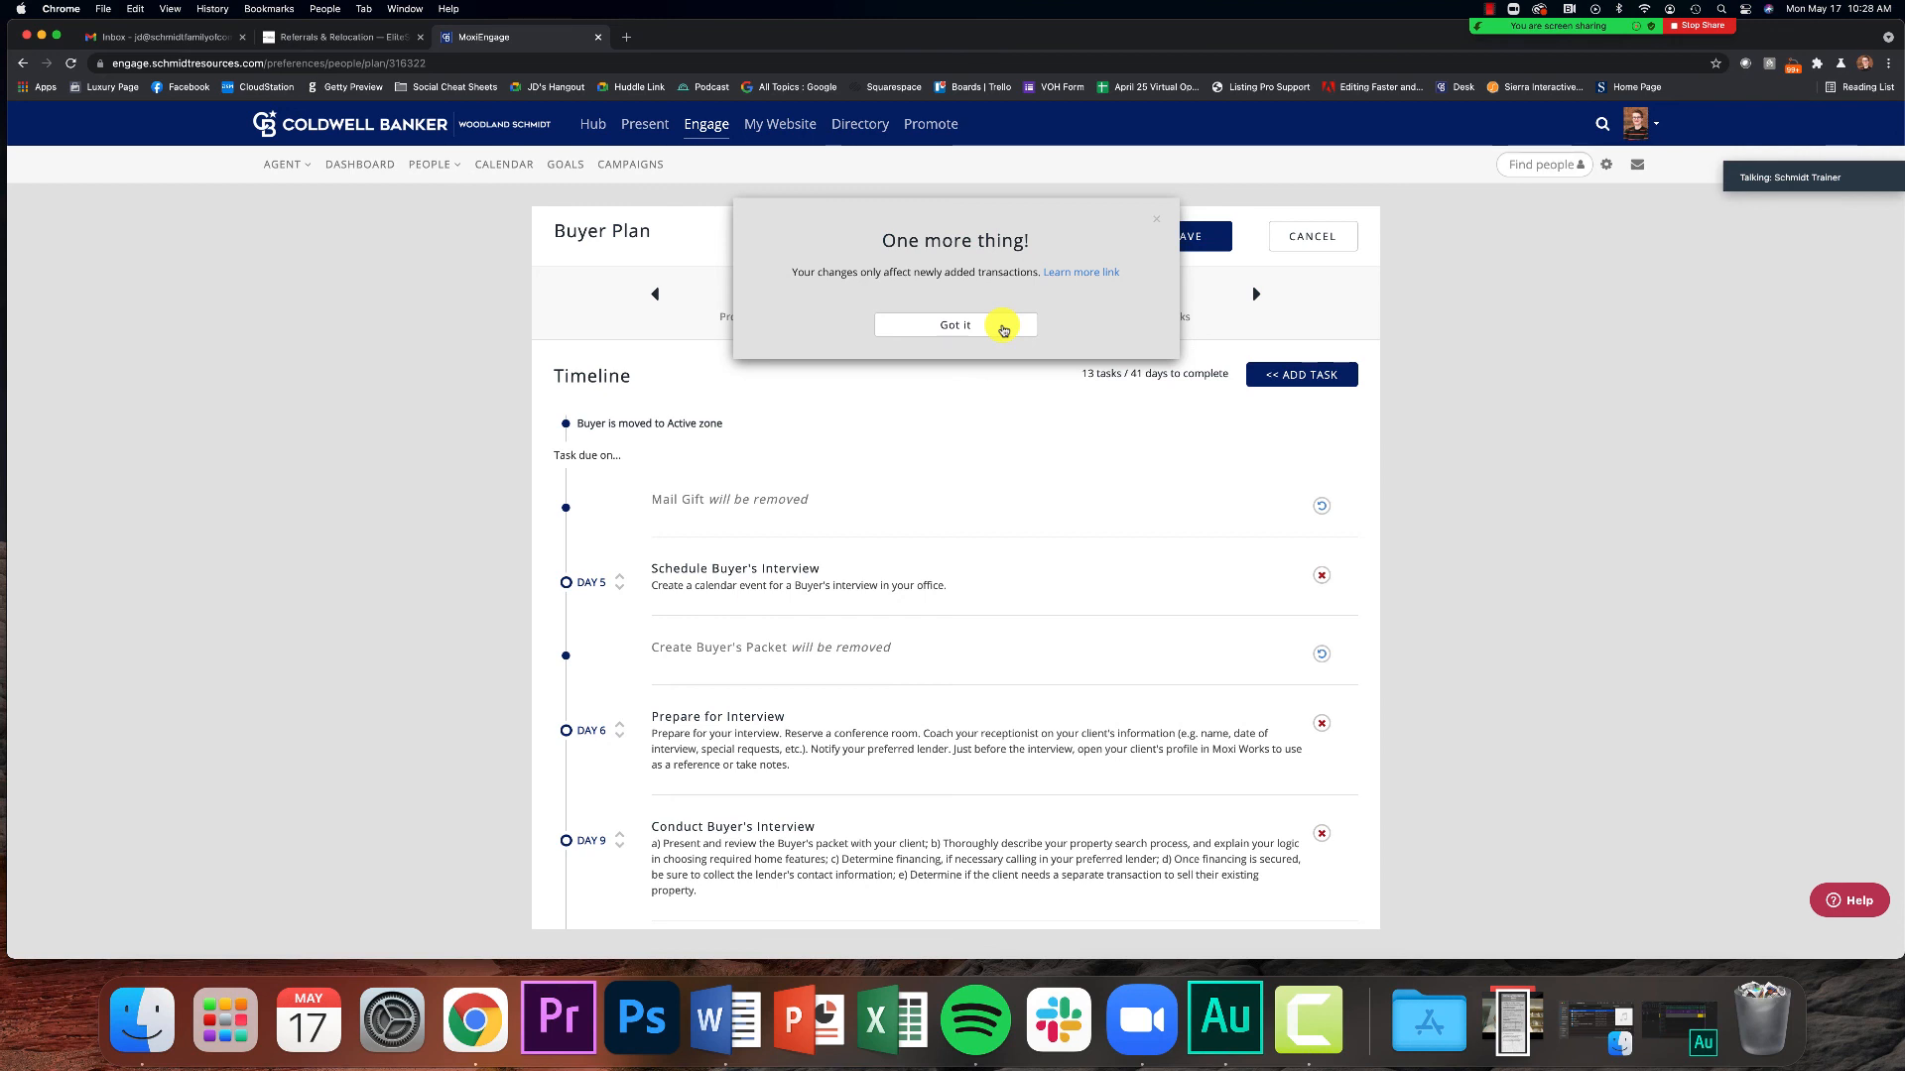
pyautogui.click(1003, 330)
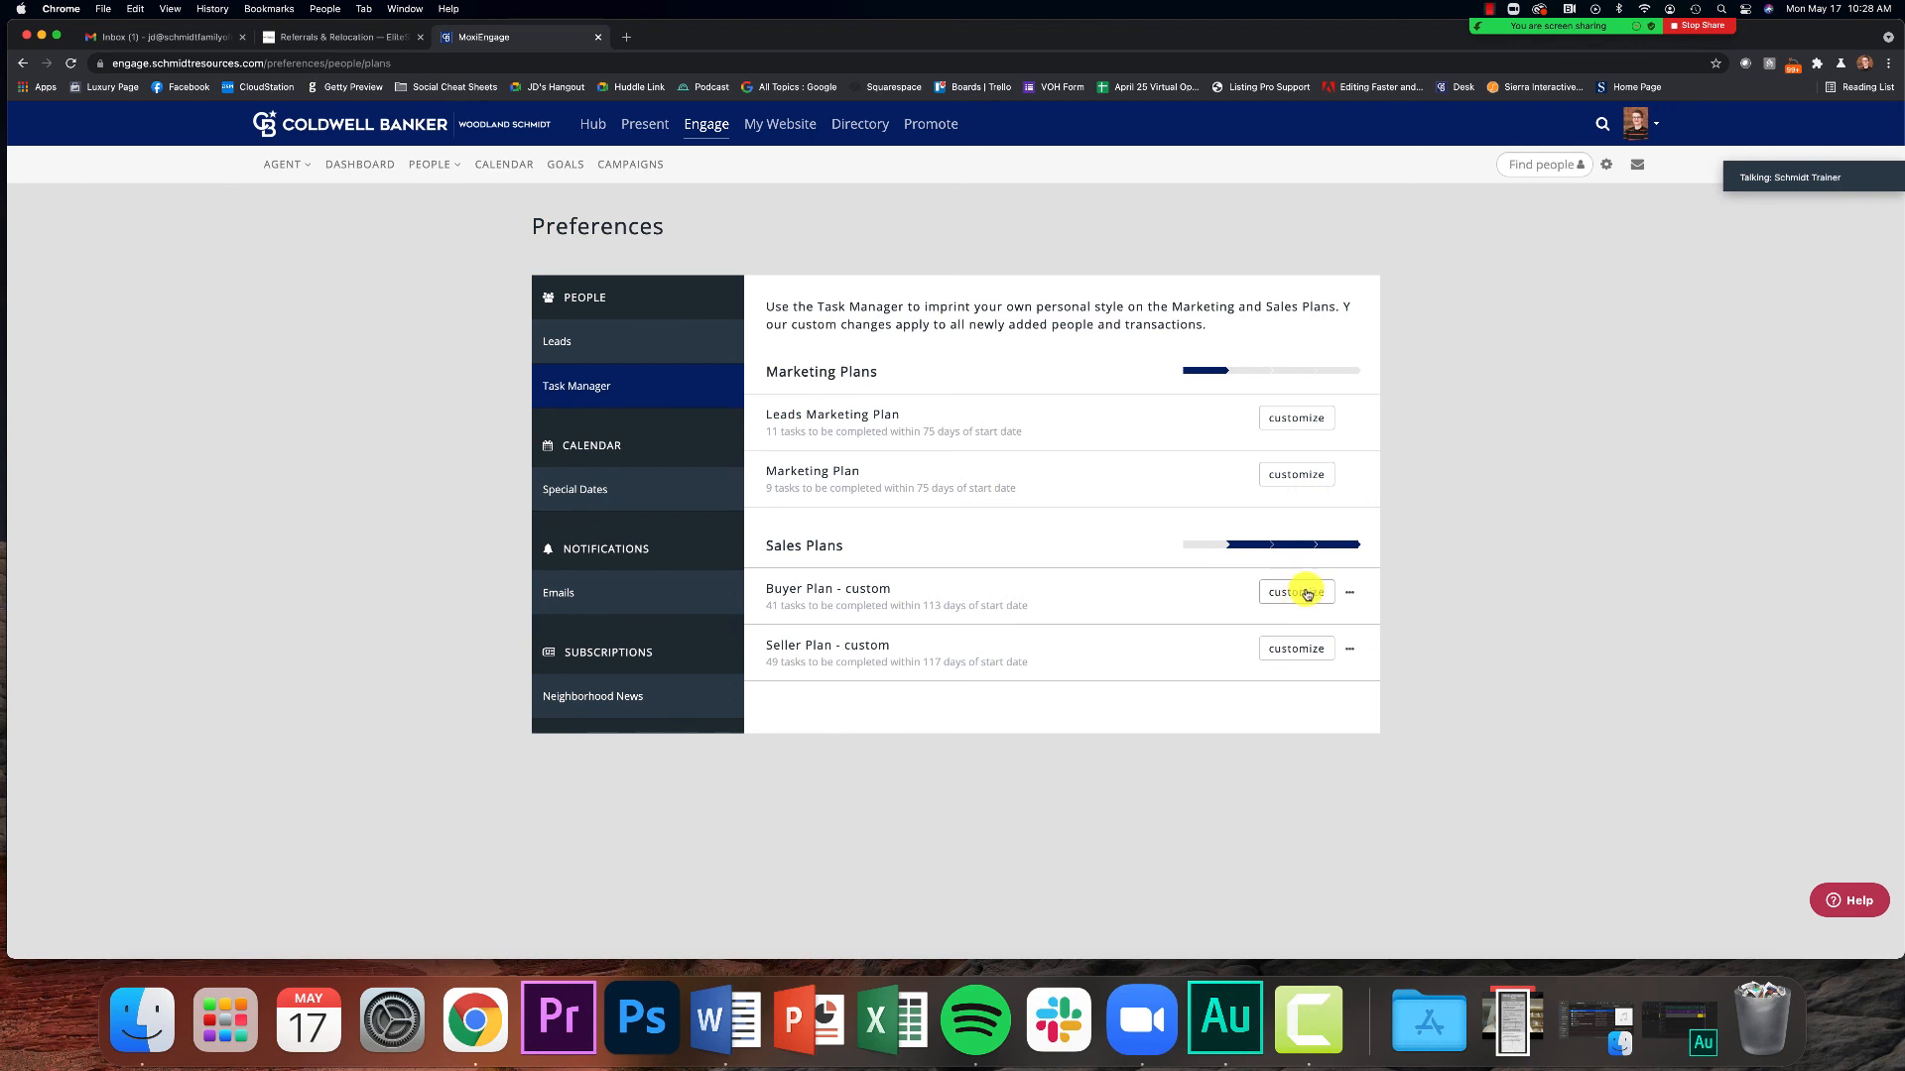
# Reopen the customized Buyer Plan and mark Record BombBomb Intro and Mail Thank You Note for removal from the prospect tasks.
pyautogui.click(1306, 593)
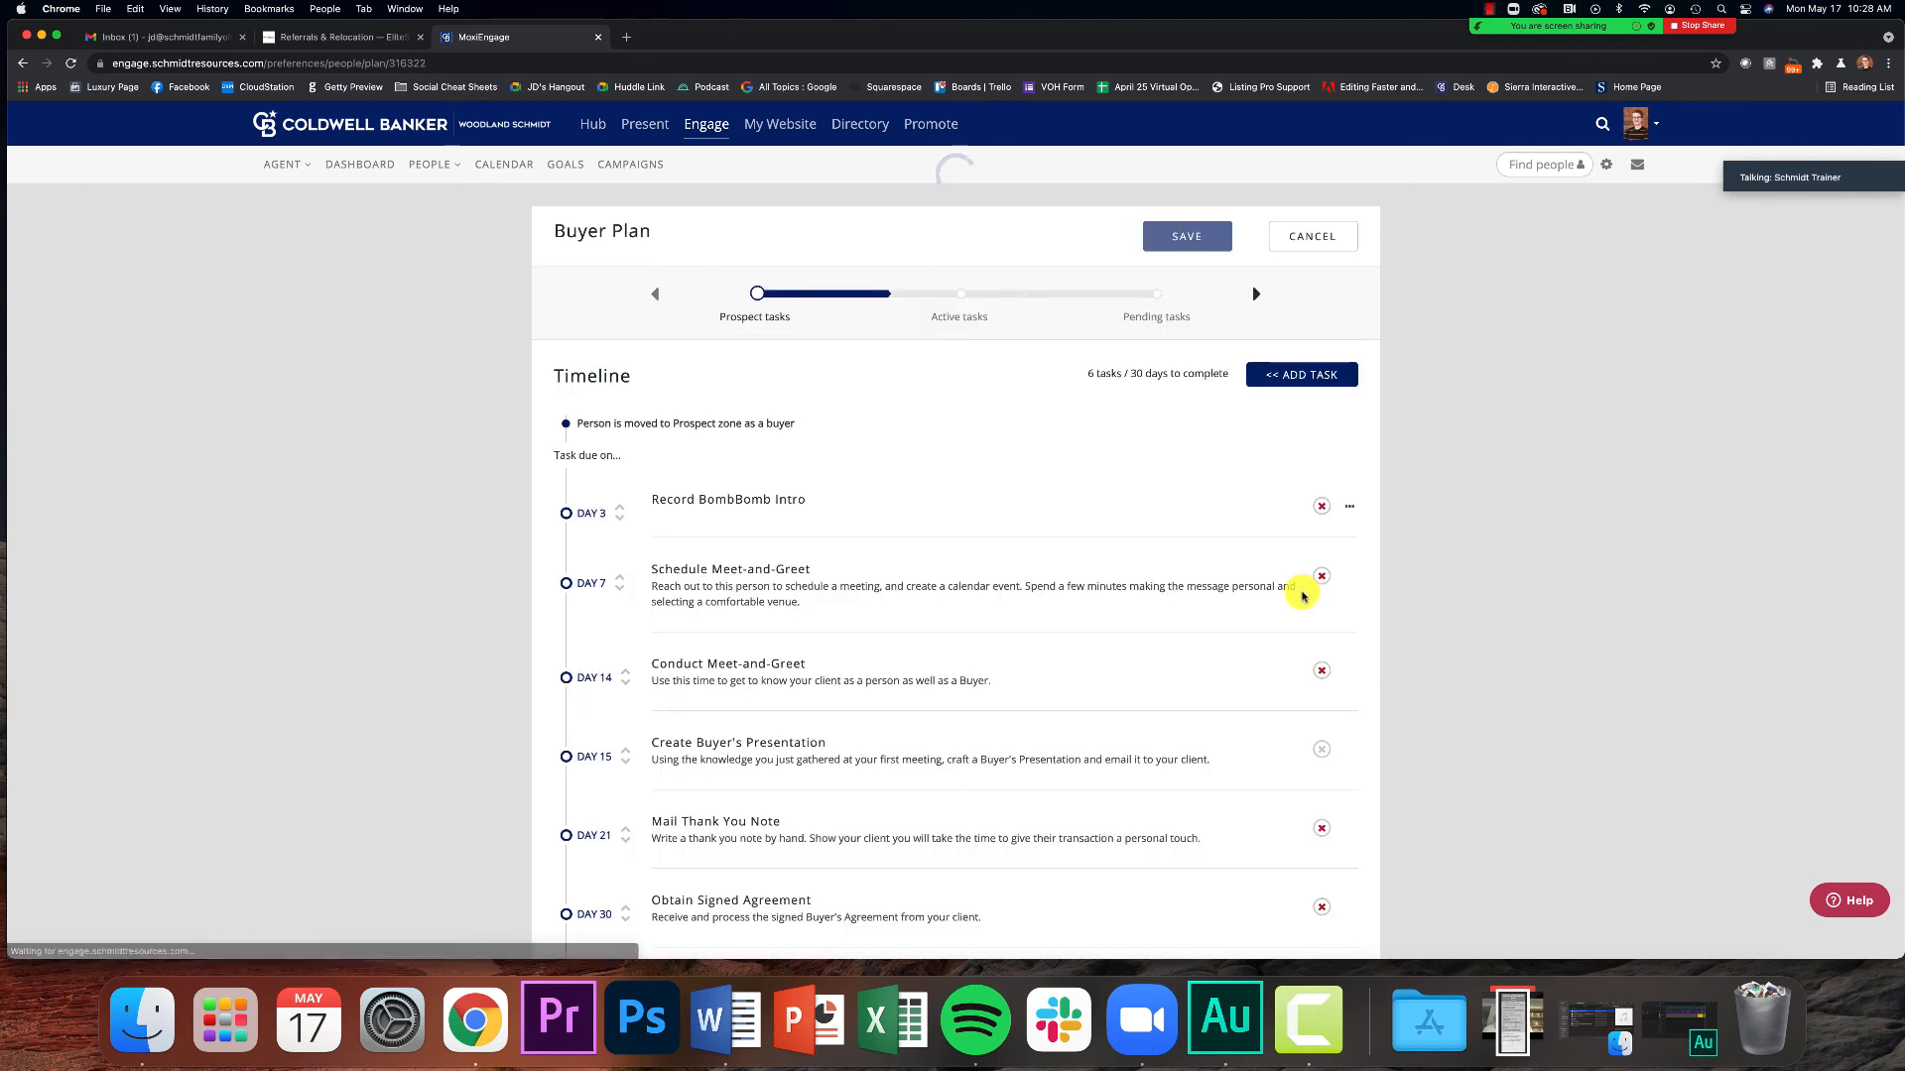
pyautogui.click(1320, 506)
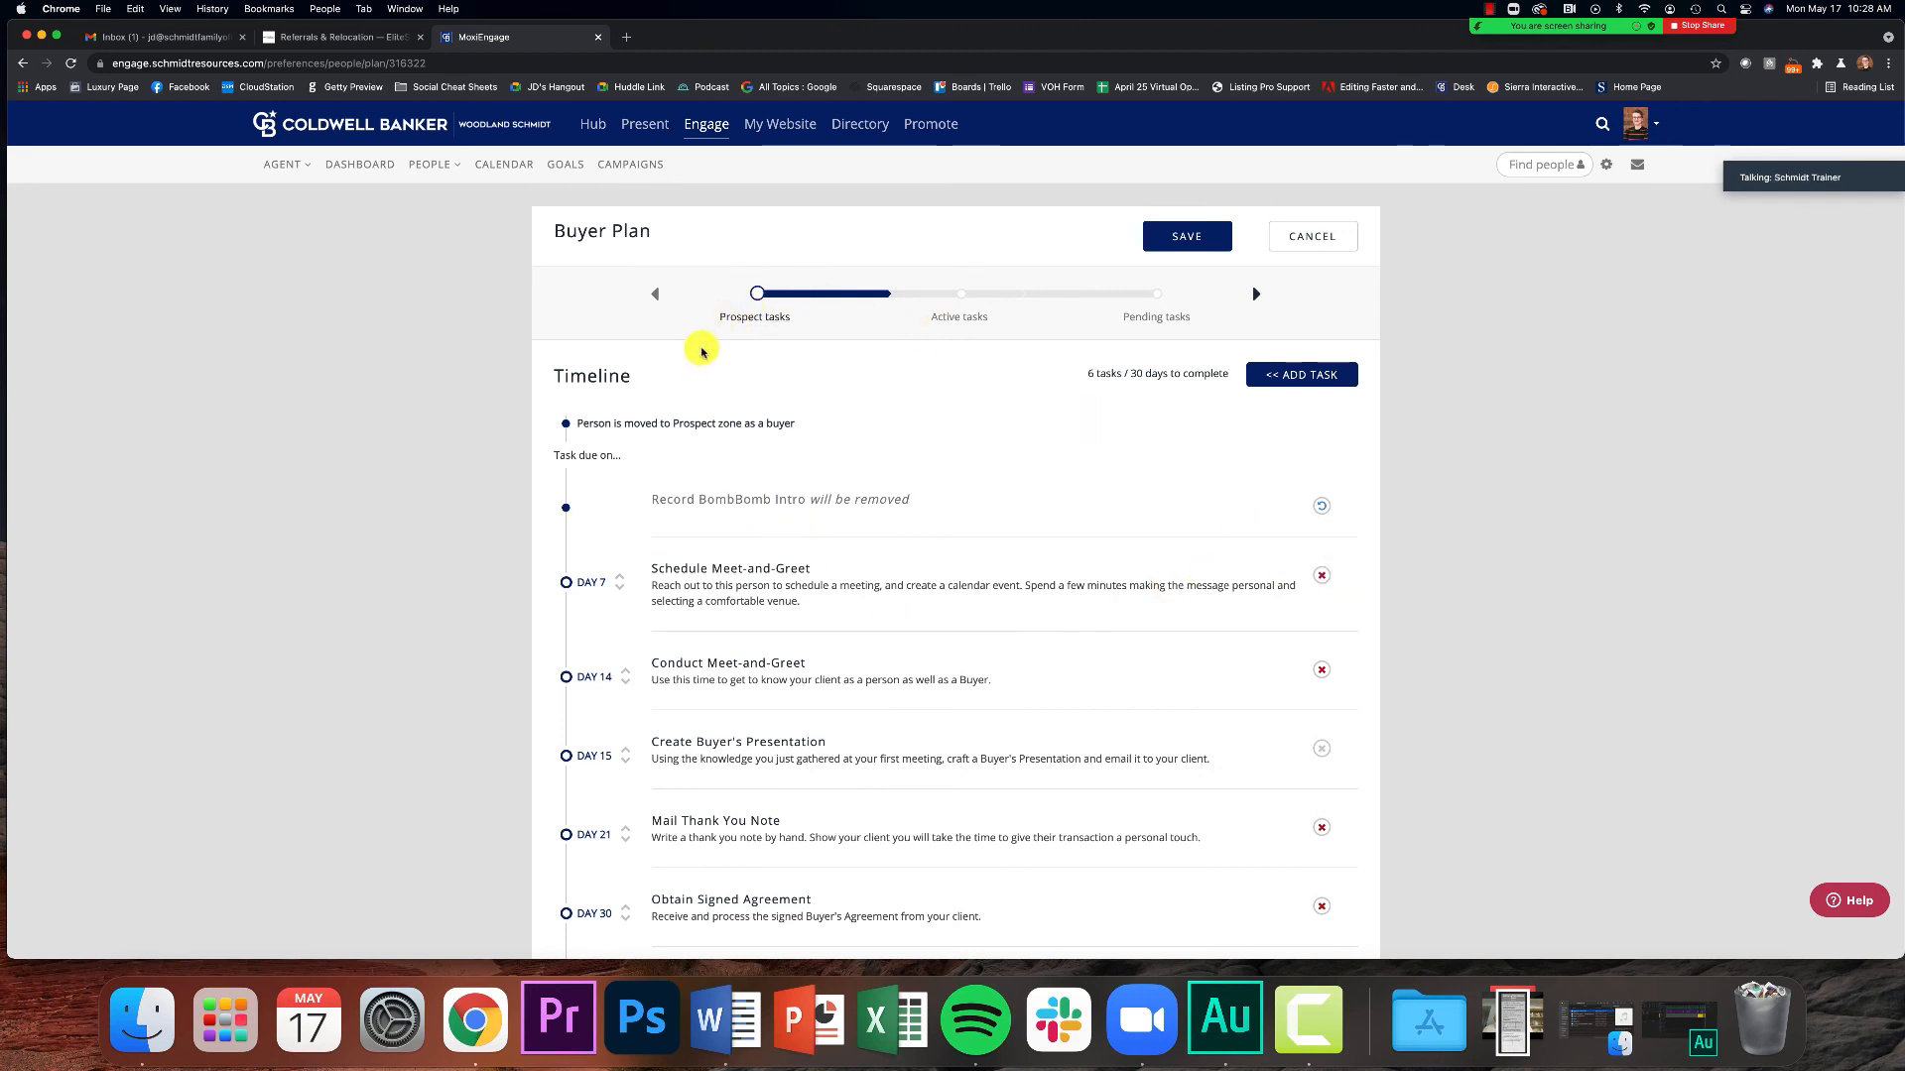
pyautogui.scroll(-1, 387, 374)
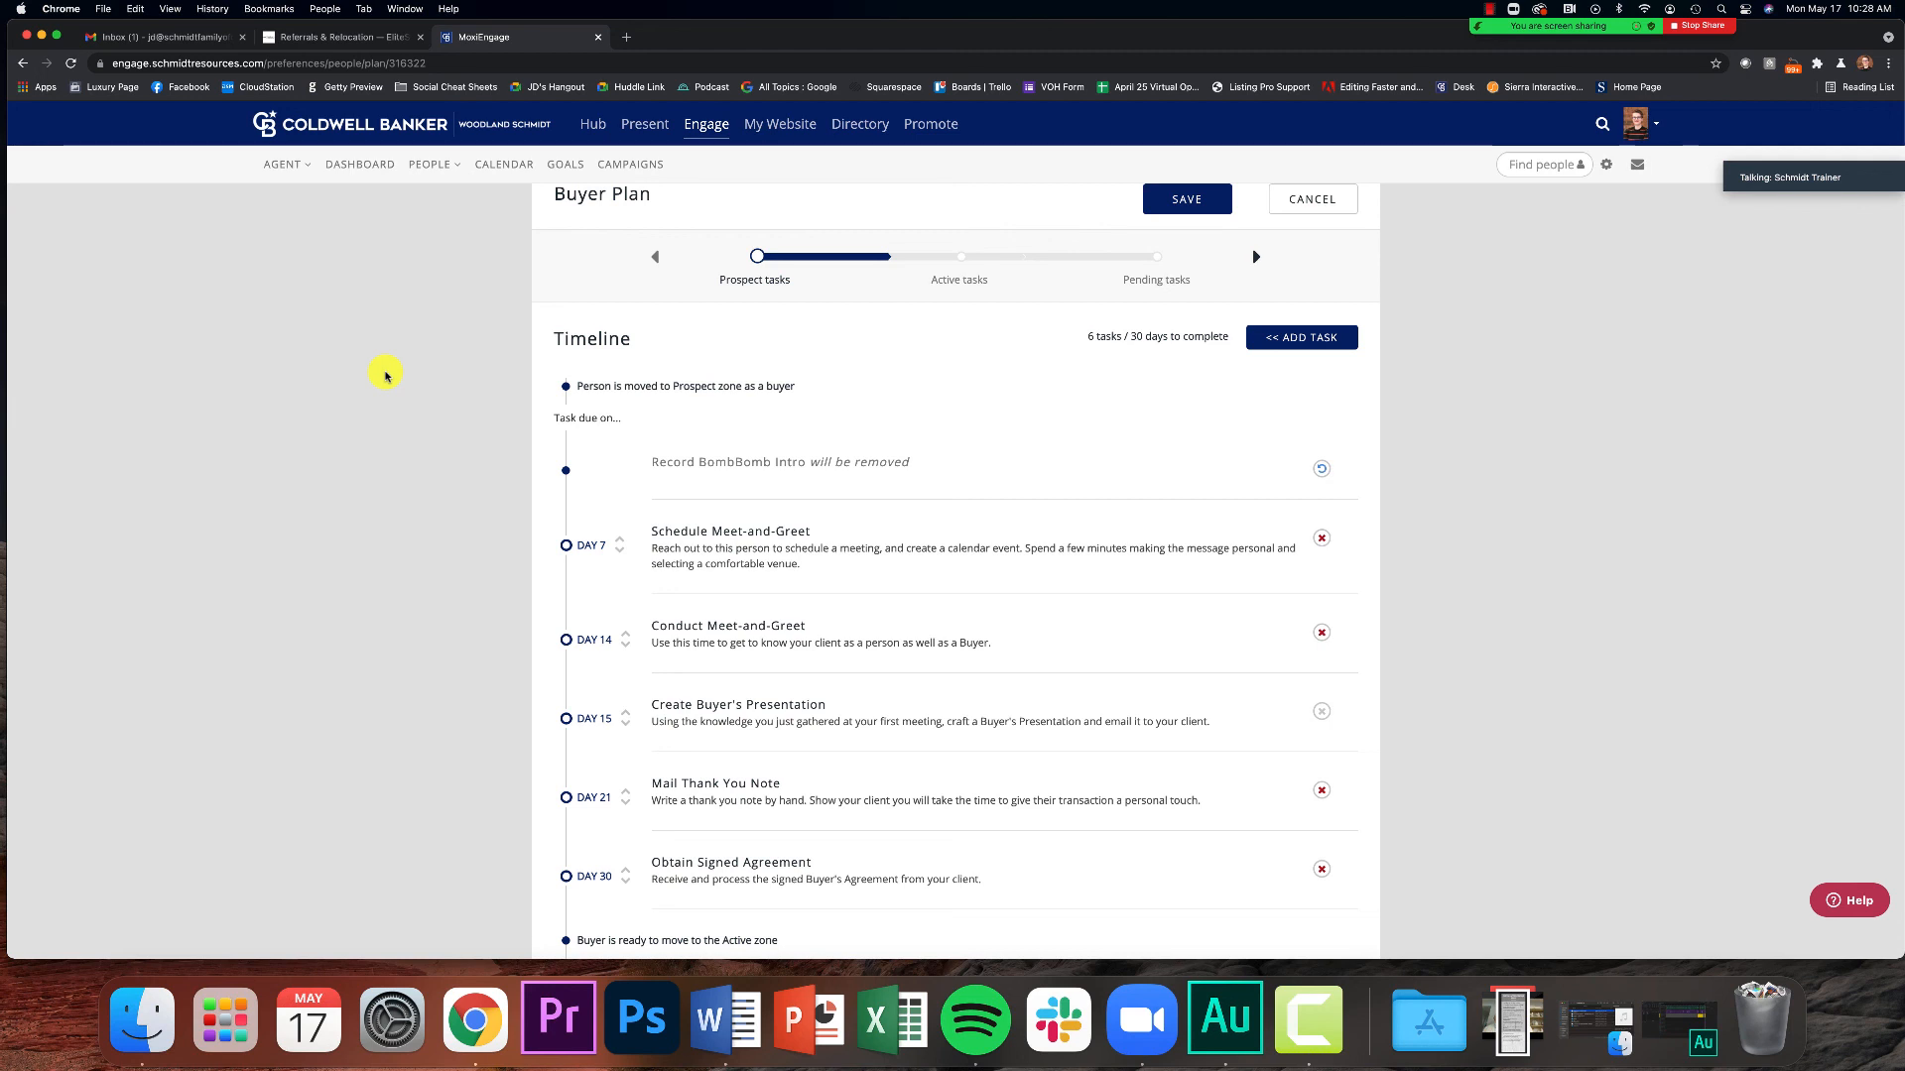
pyautogui.scroll(-1, 407, 377)
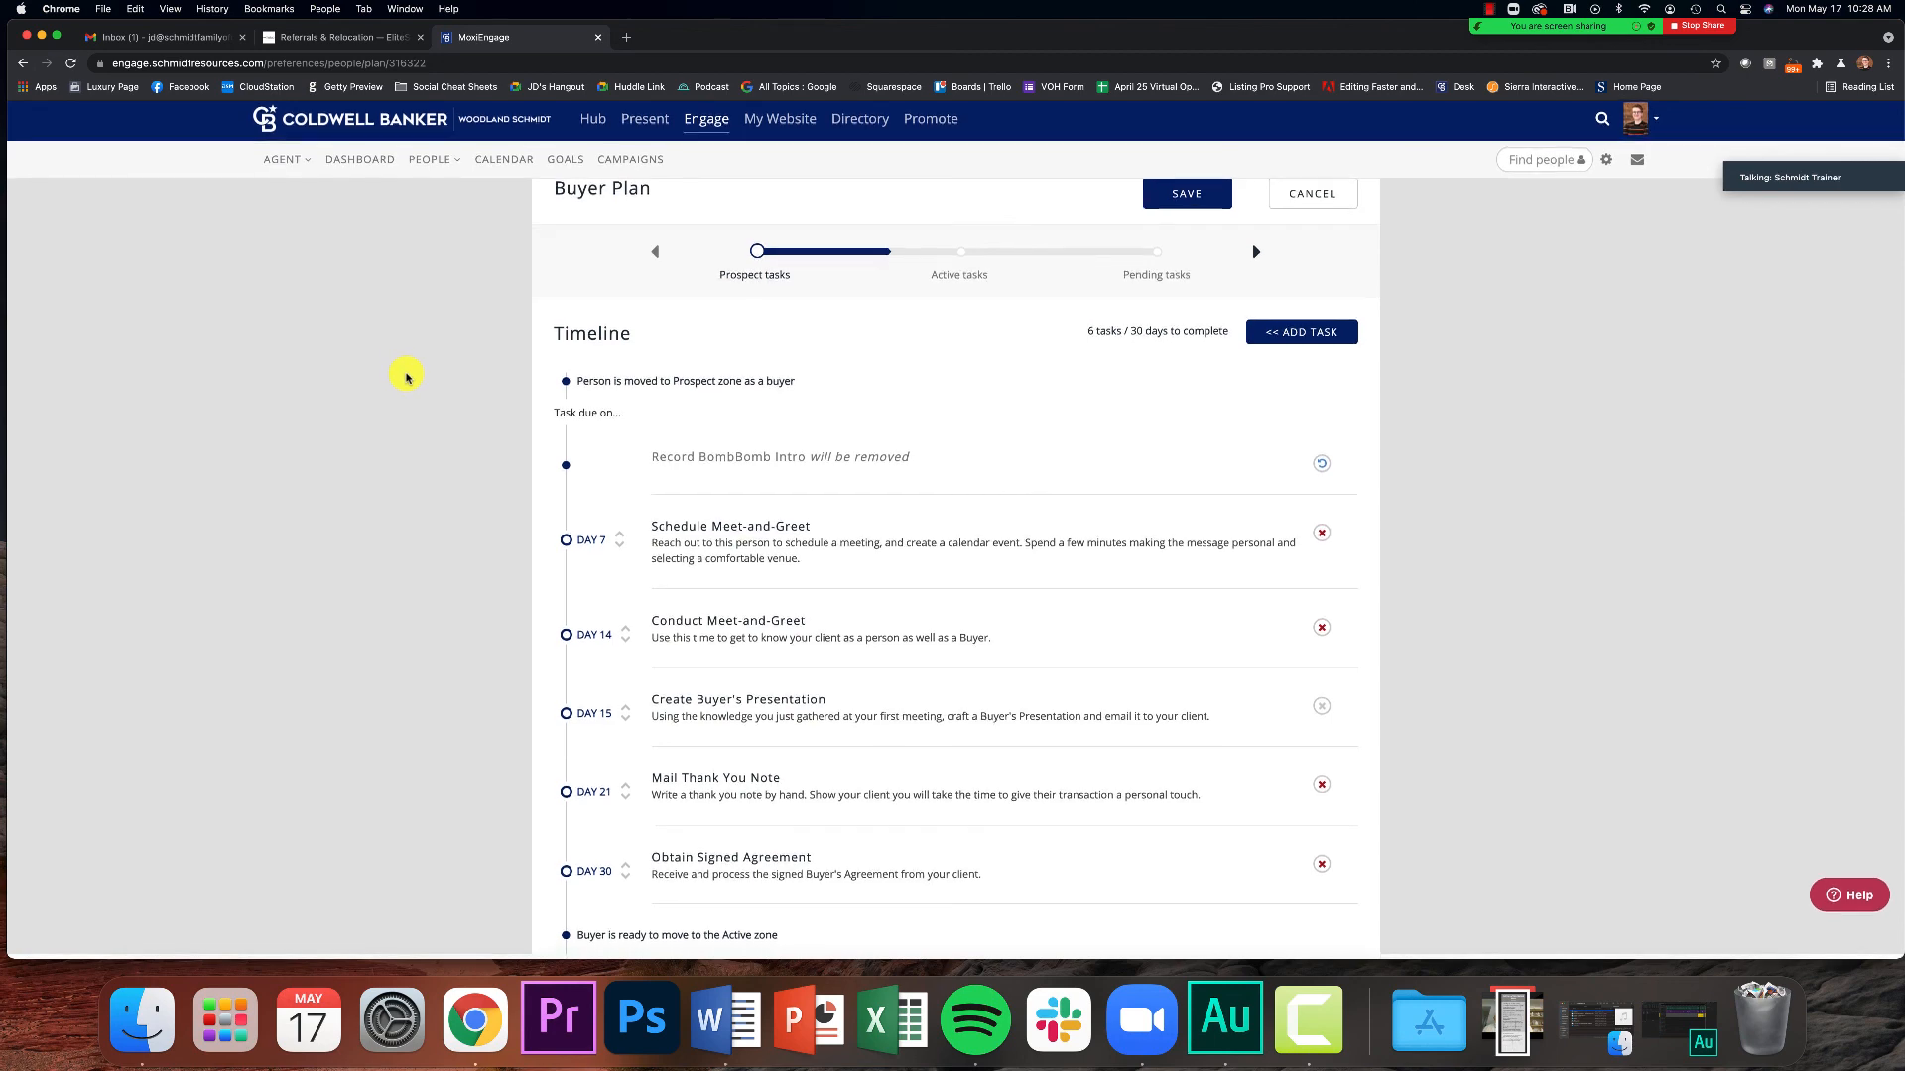
pyautogui.scroll(1, 446, 397)
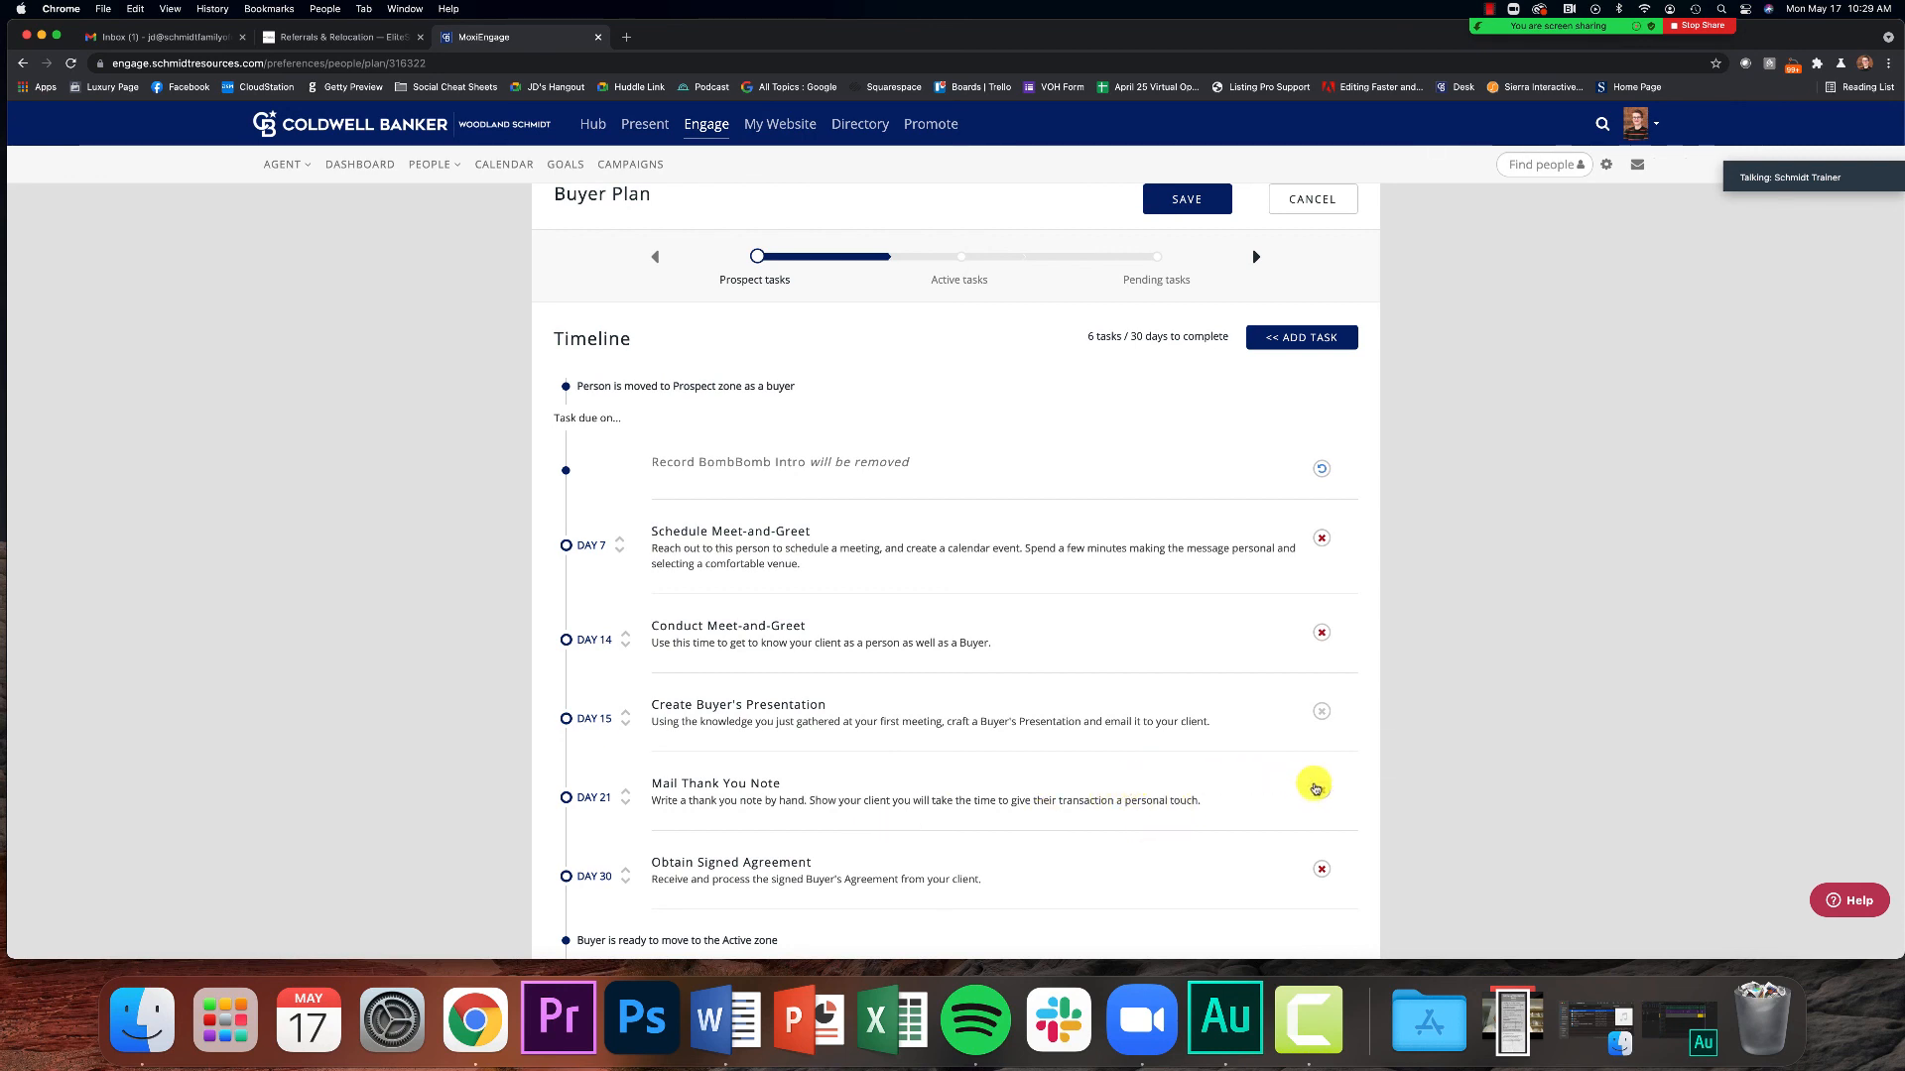
pyautogui.click(1323, 789)
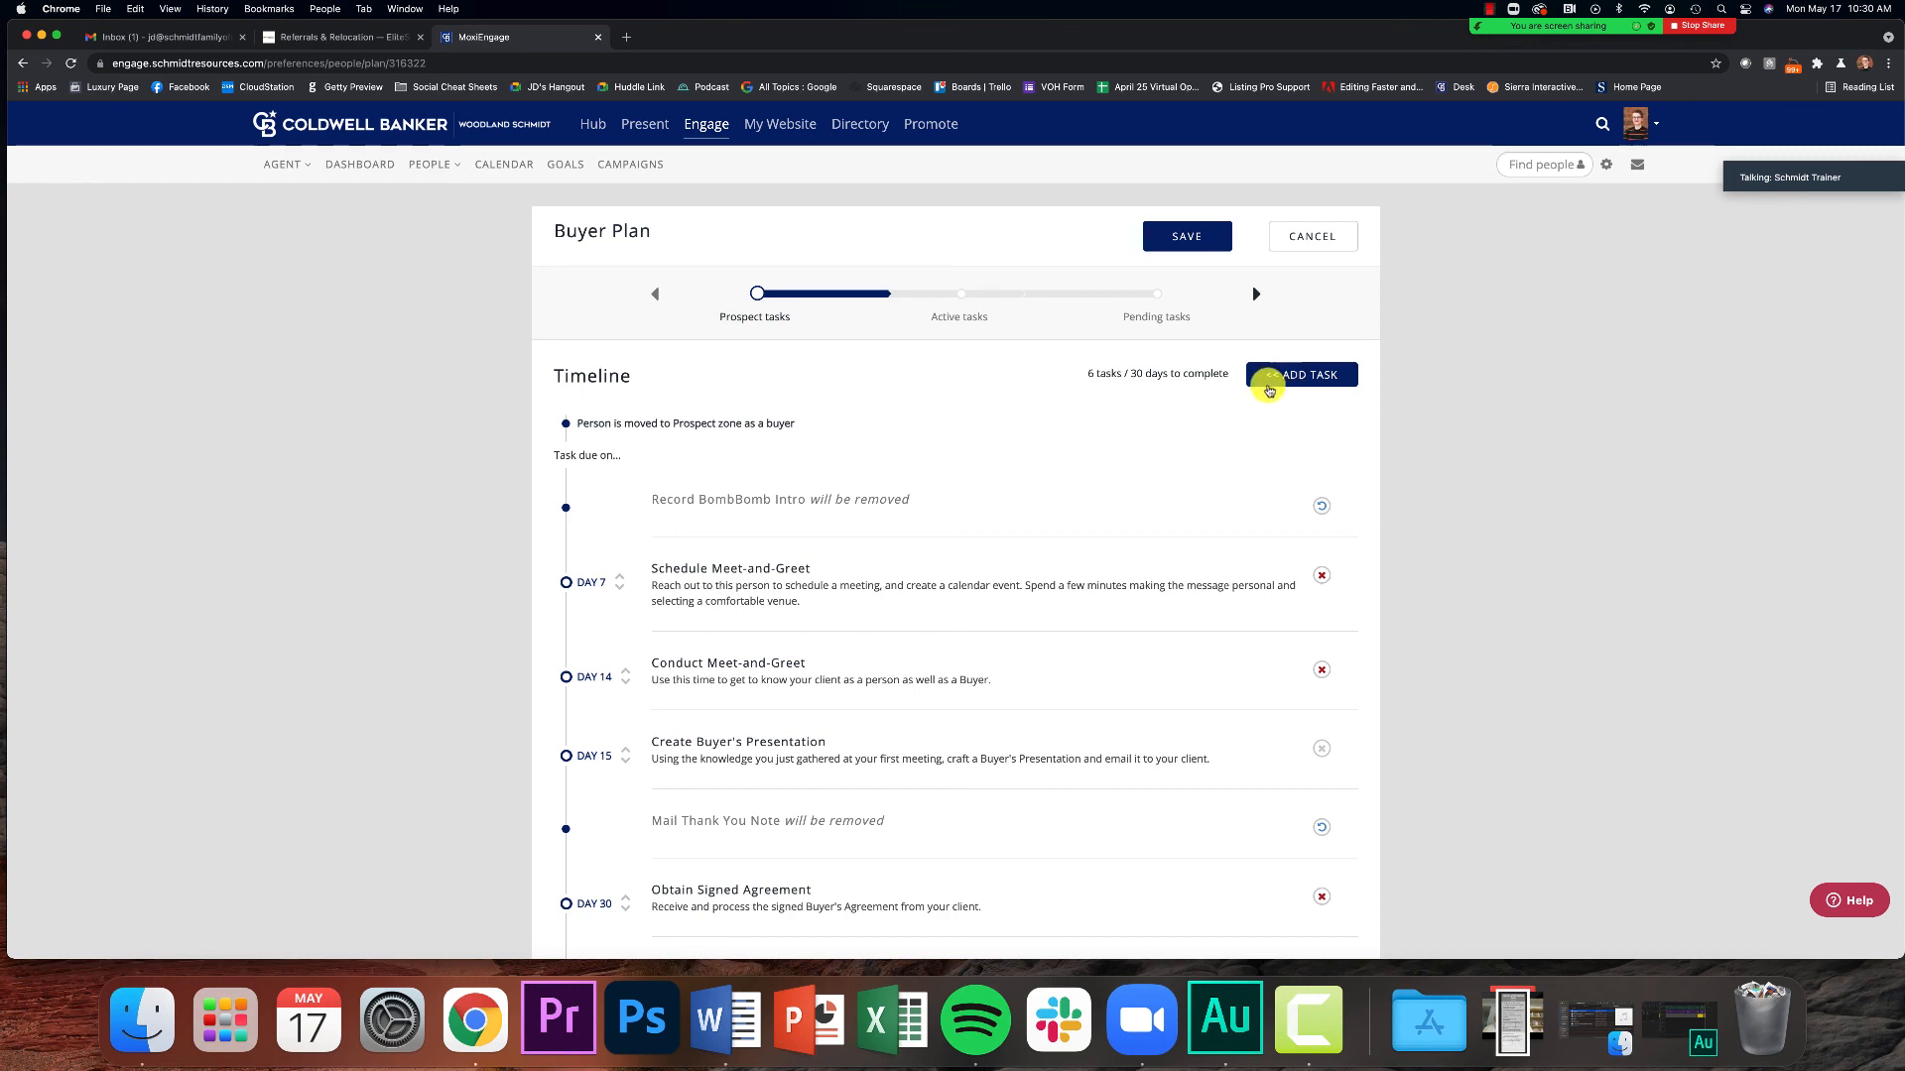
# Open the list of all tasks that can be added to the prospect stage and browse through it.
pyautogui.click(1336, 384)
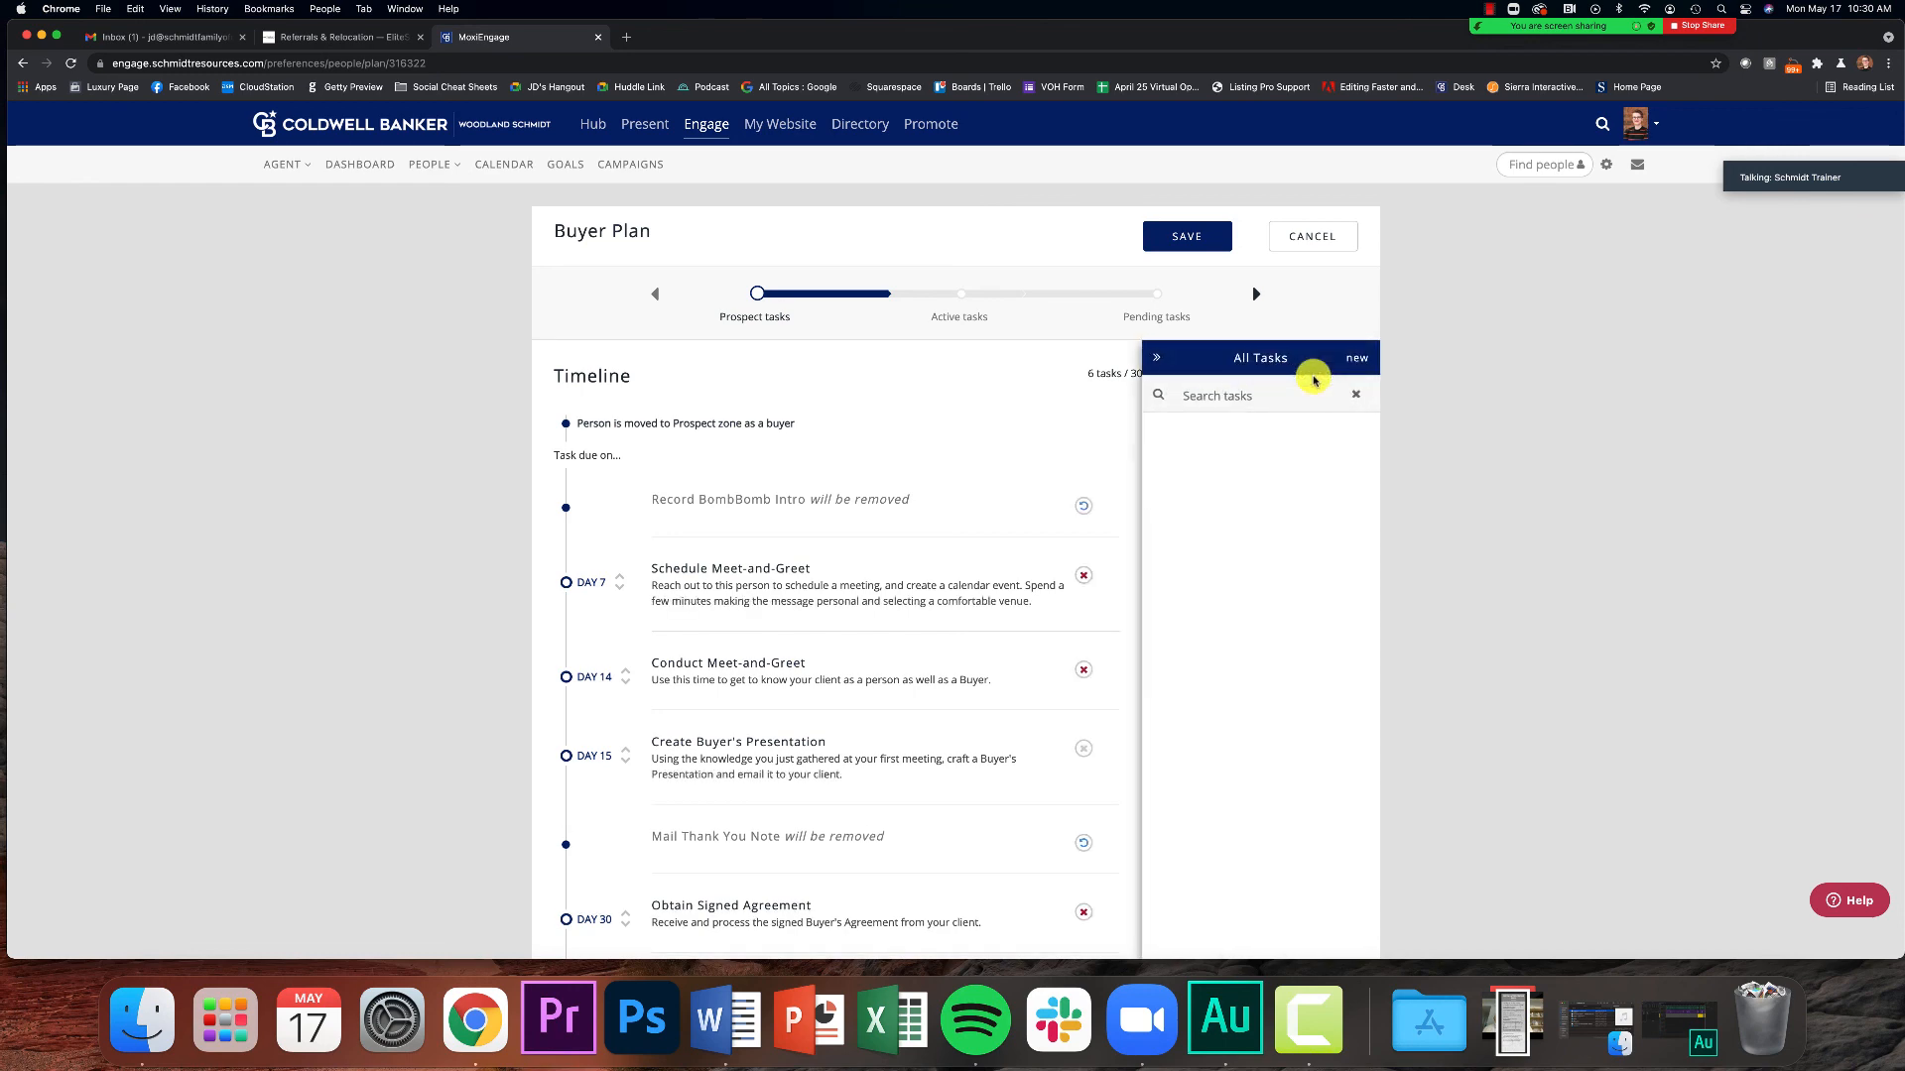
pyautogui.scroll(-2, 1279, 395)
pyautogui.scroll(2, 1284, 395)
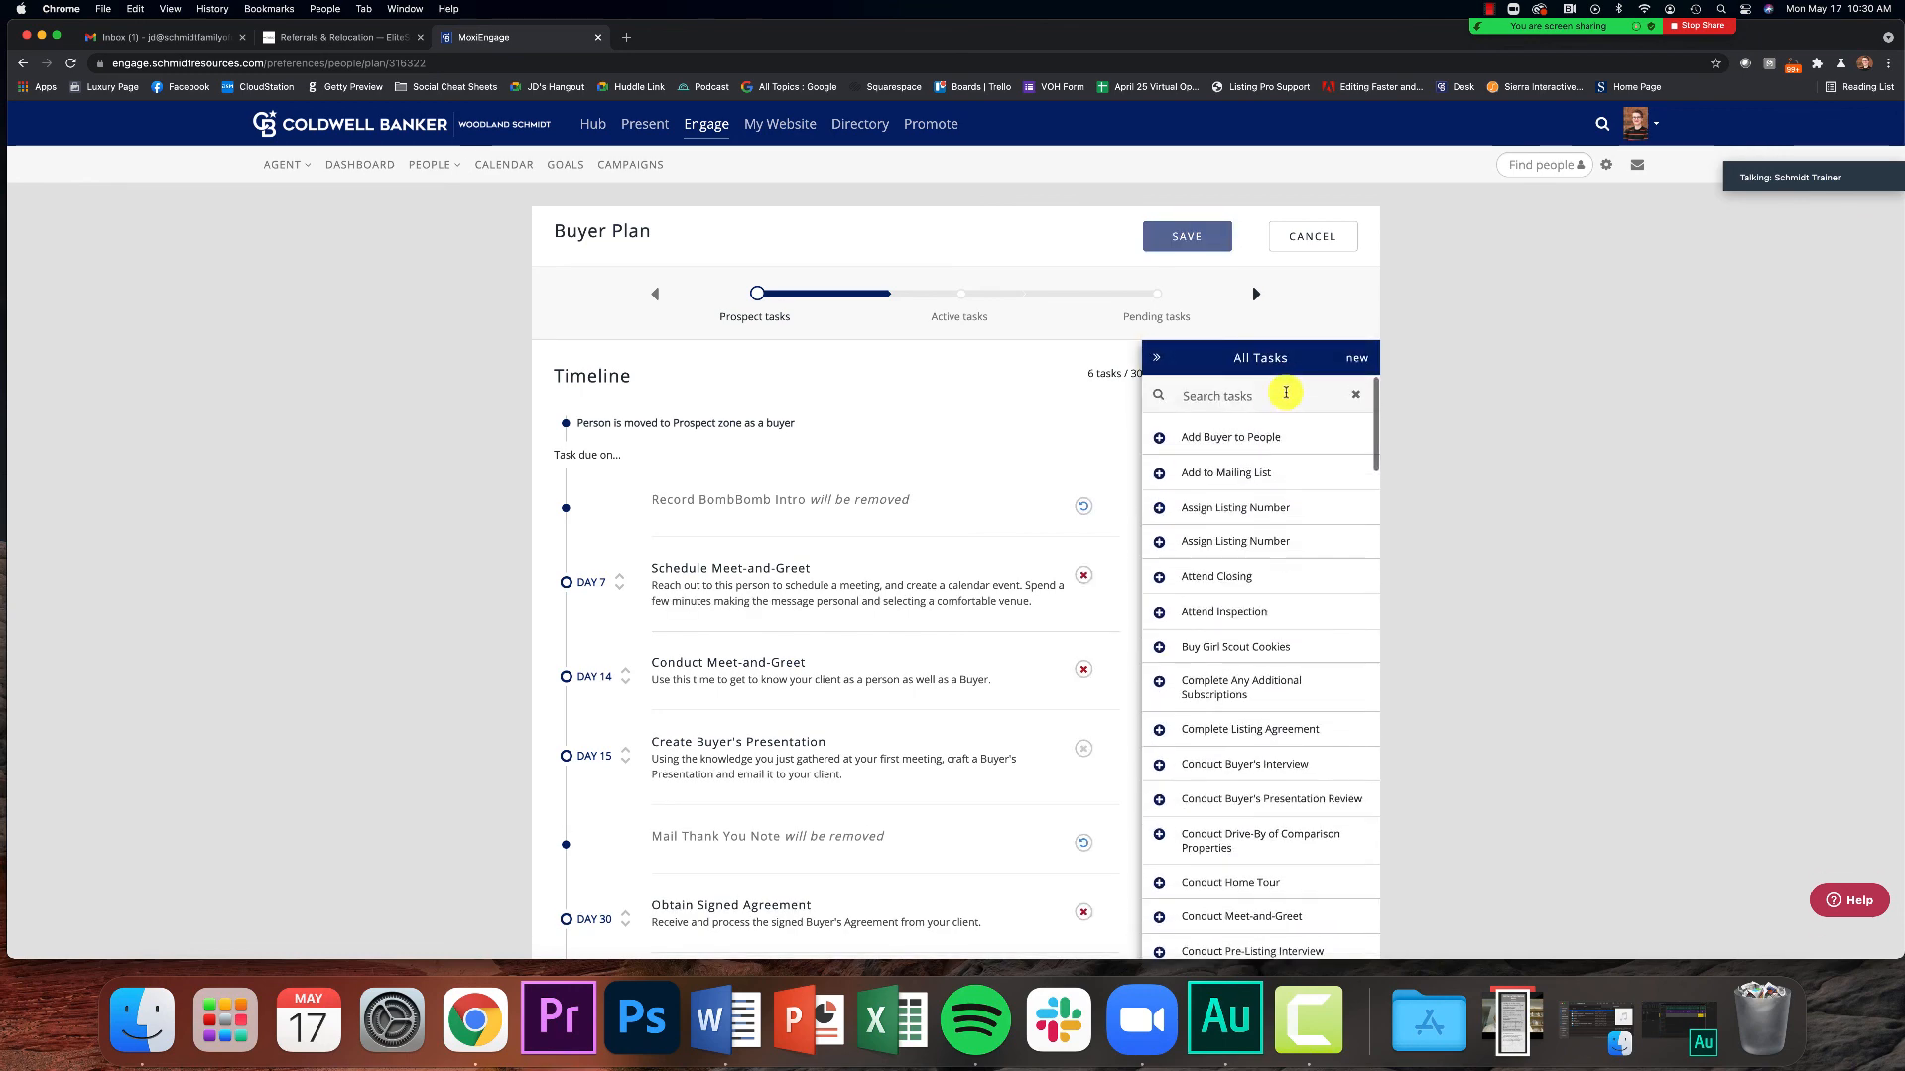
pyautogui.scroll(-1, 1522, 397)
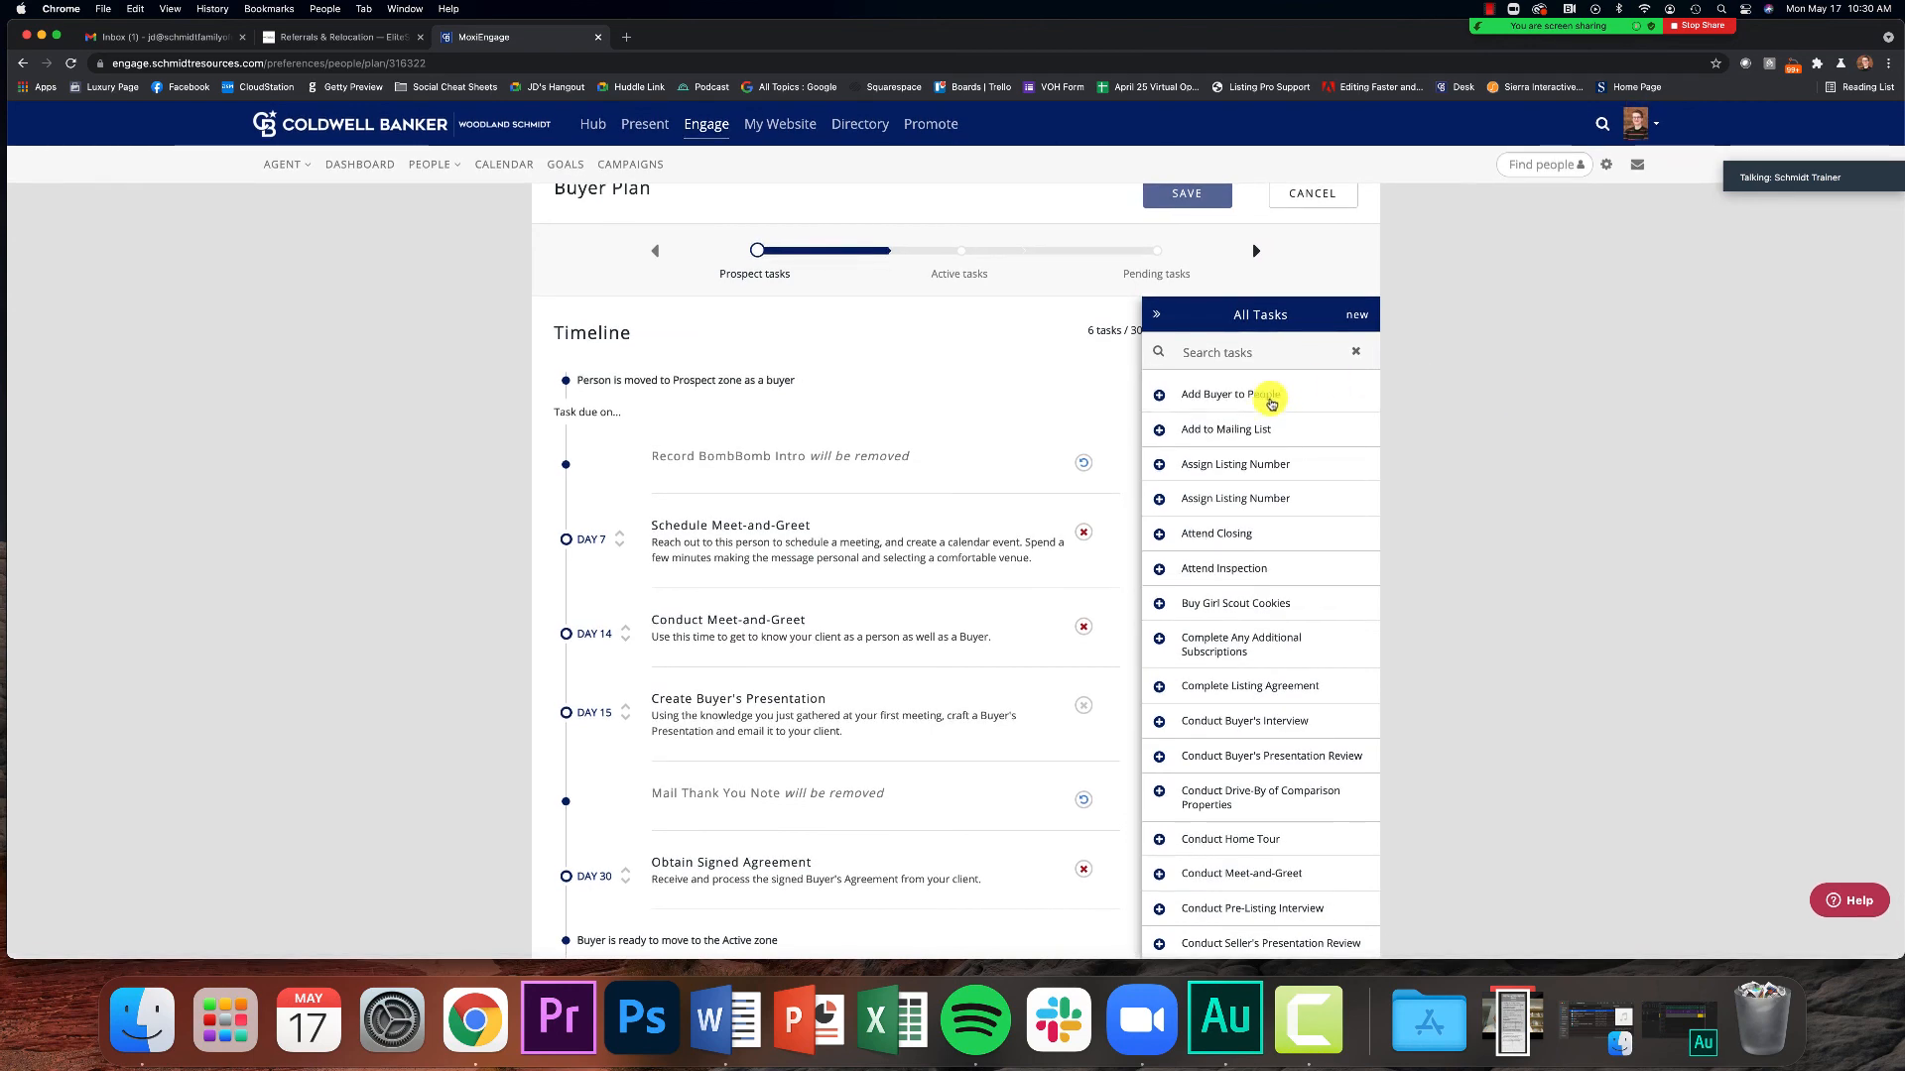
pyautogui.scroll(-10, 1270, 417)
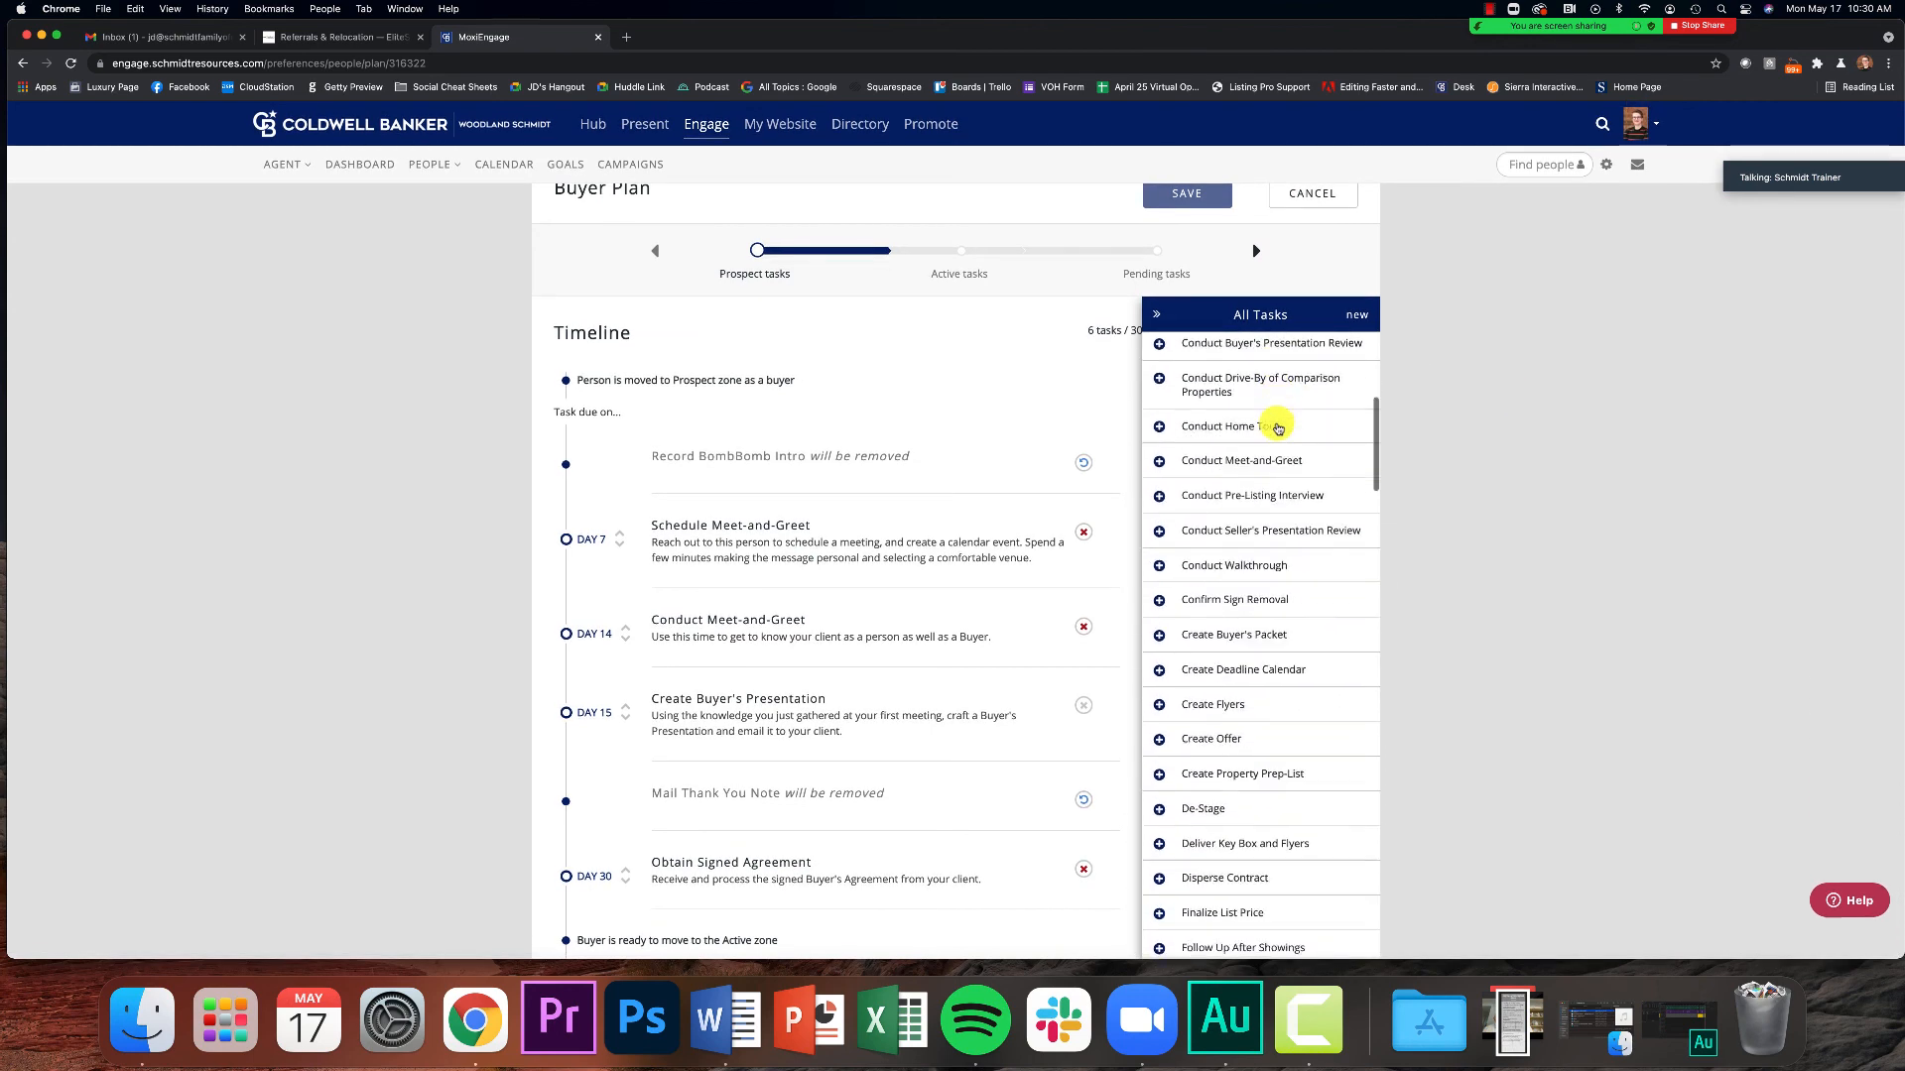
pyautogui.scroll(-15, 1280, 425)
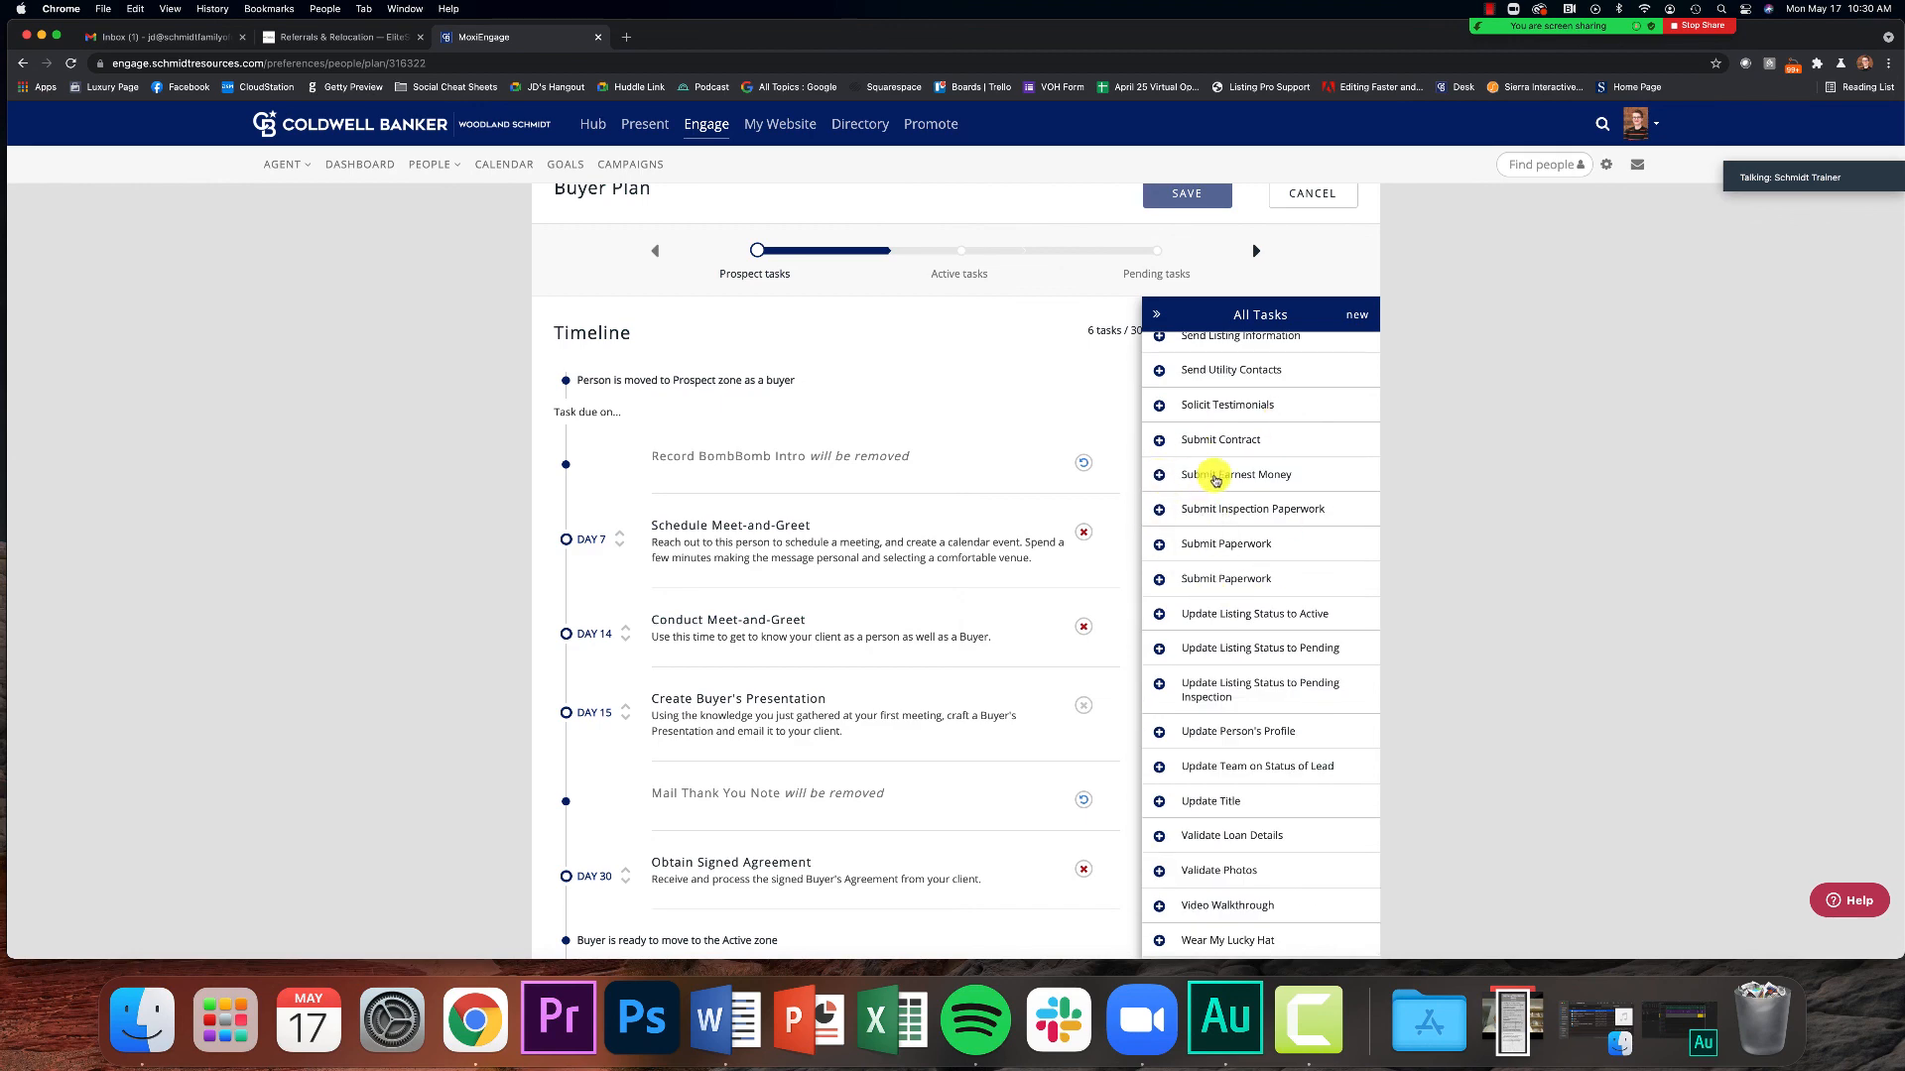
pyautogui.scroll(15, 1215, 481)
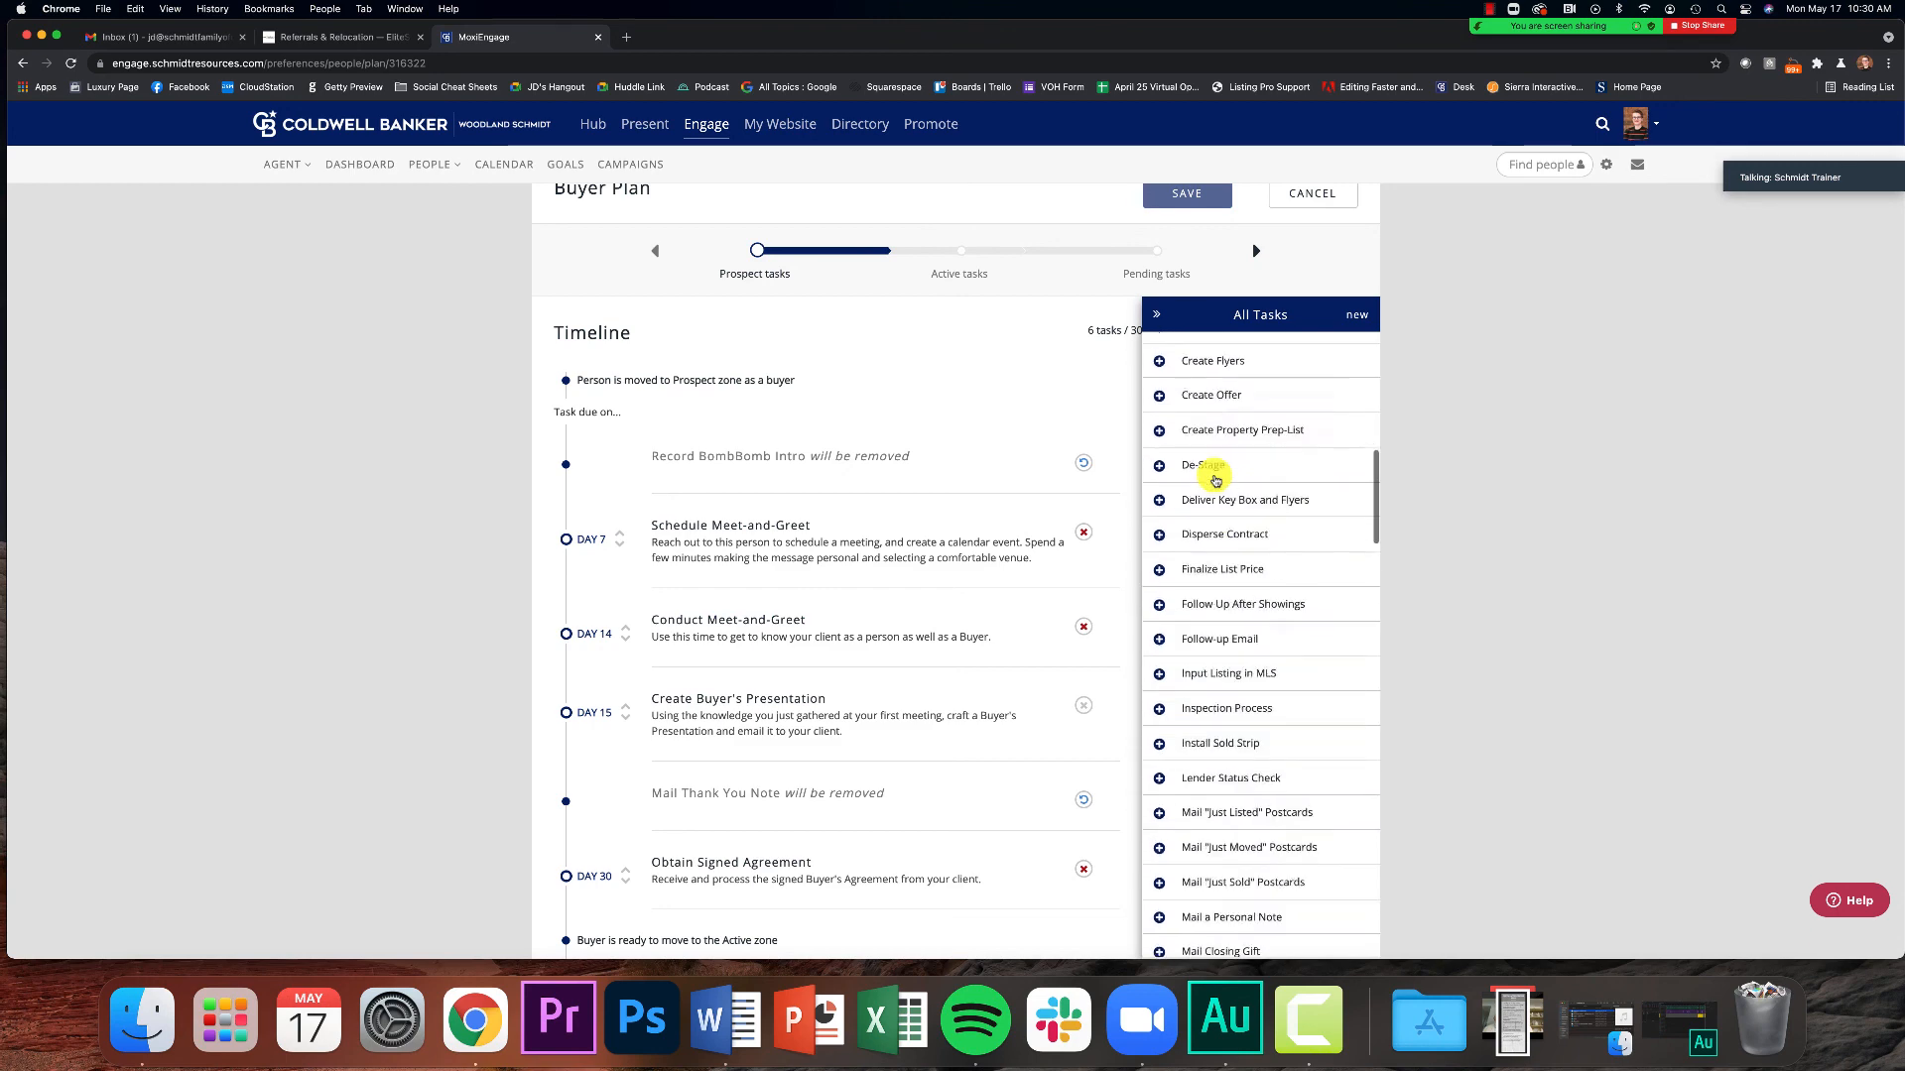
pyautogui.scroll(5, 1215, 480)
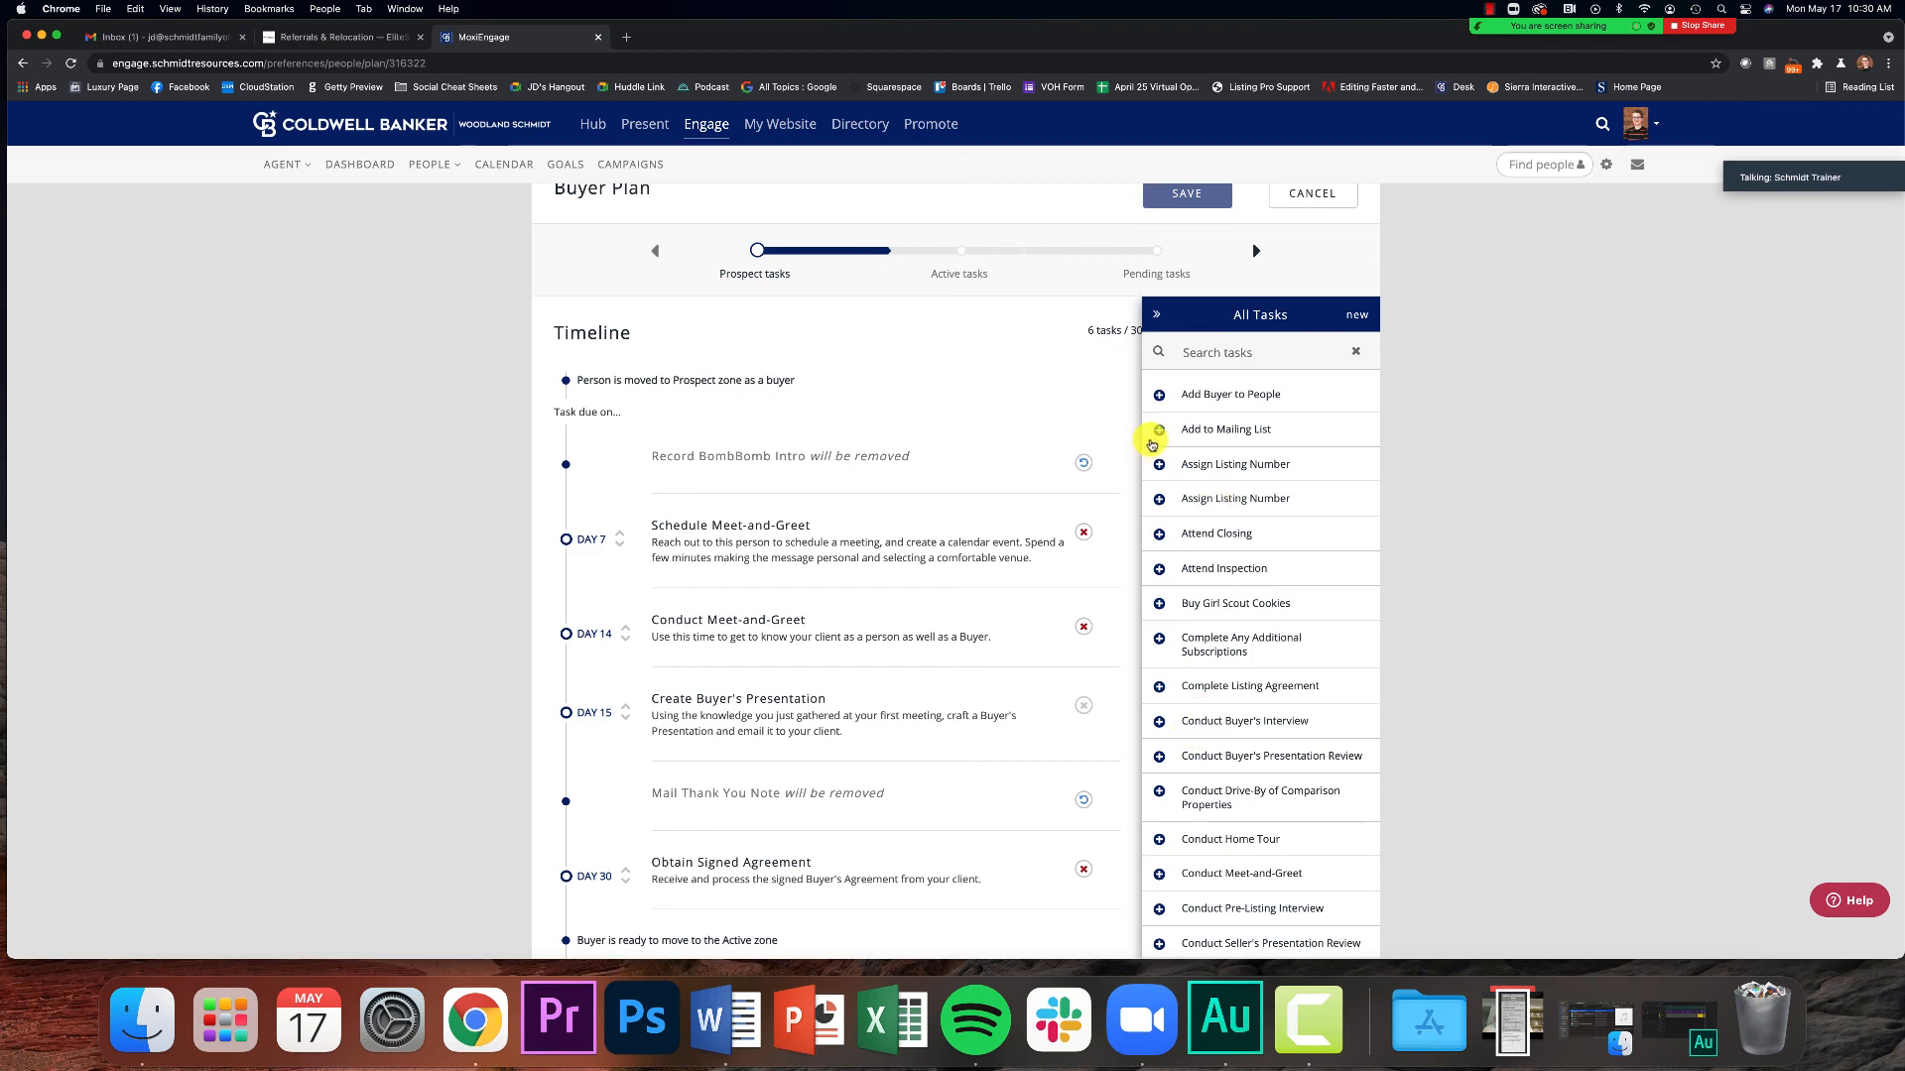
pyautogui.scroll(-20, 1226, 603)
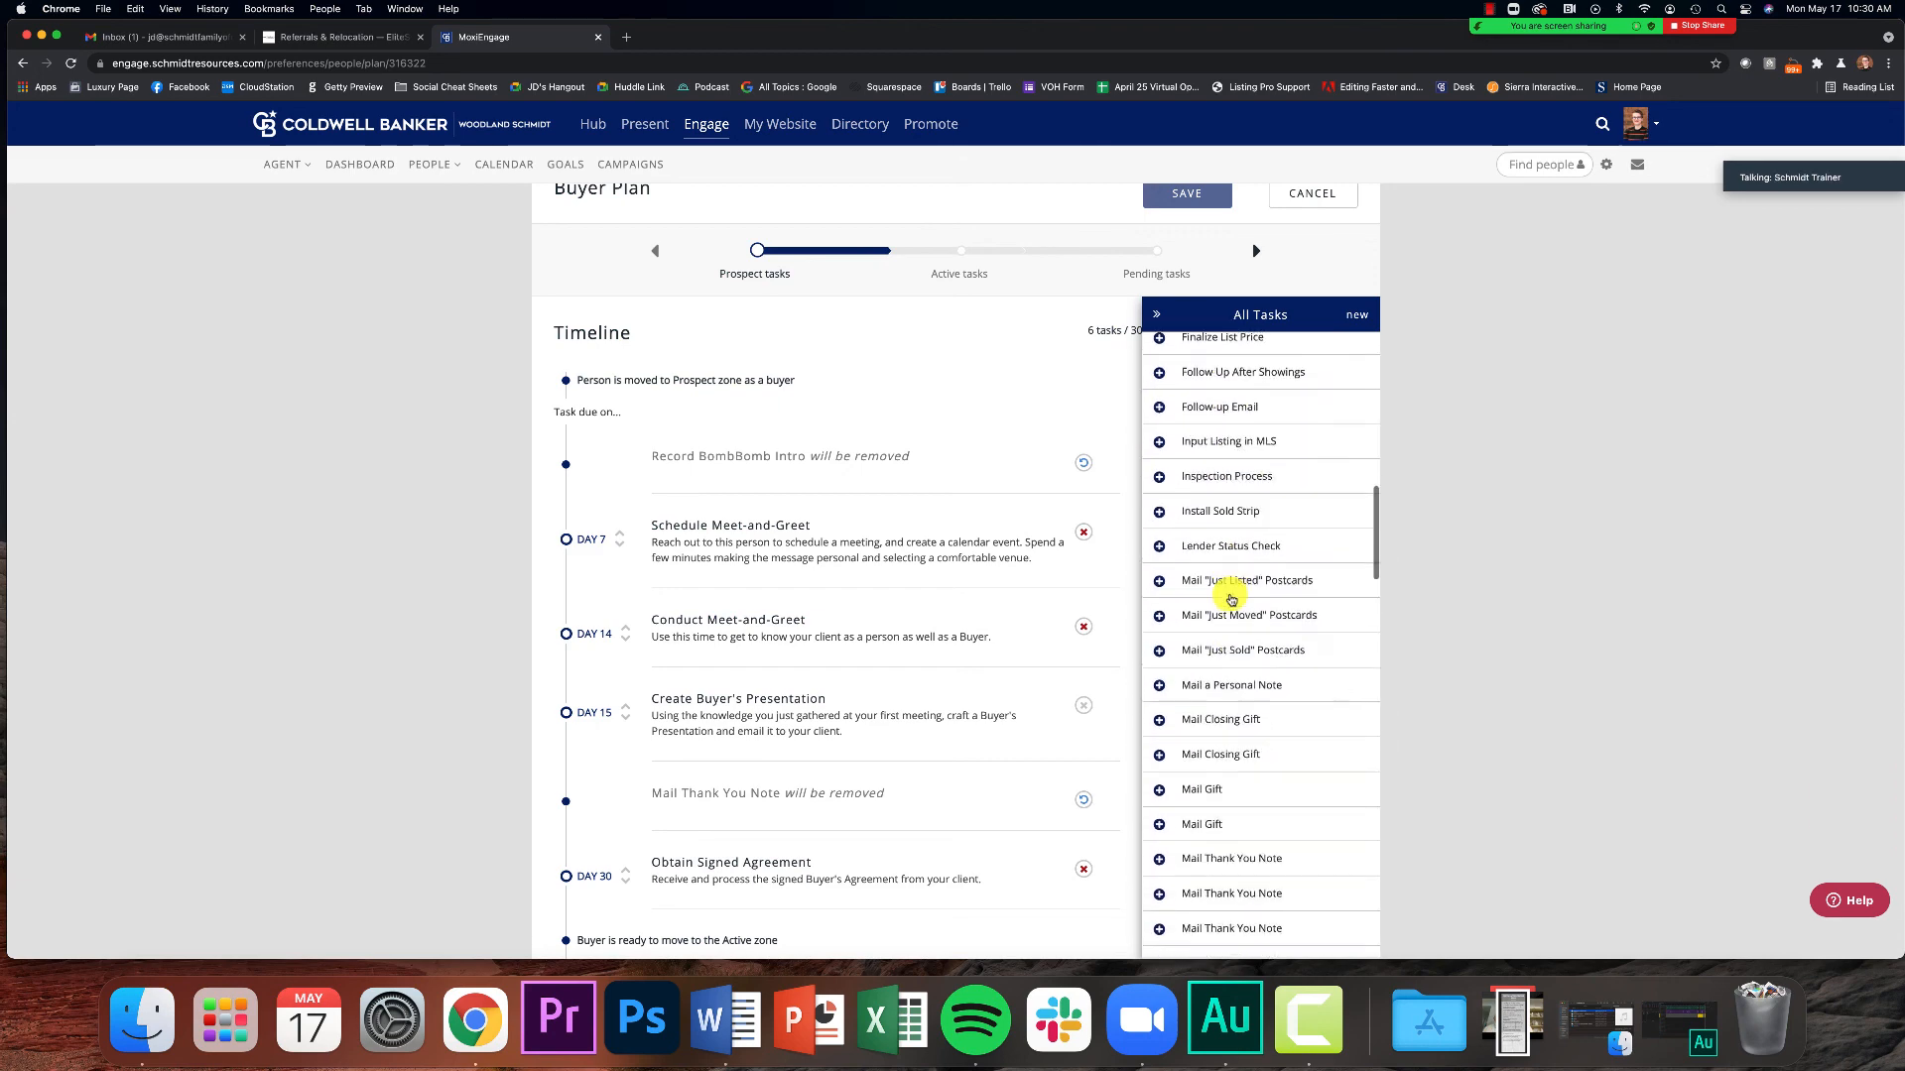
pyautogui.scroll(20, 1230, 600)
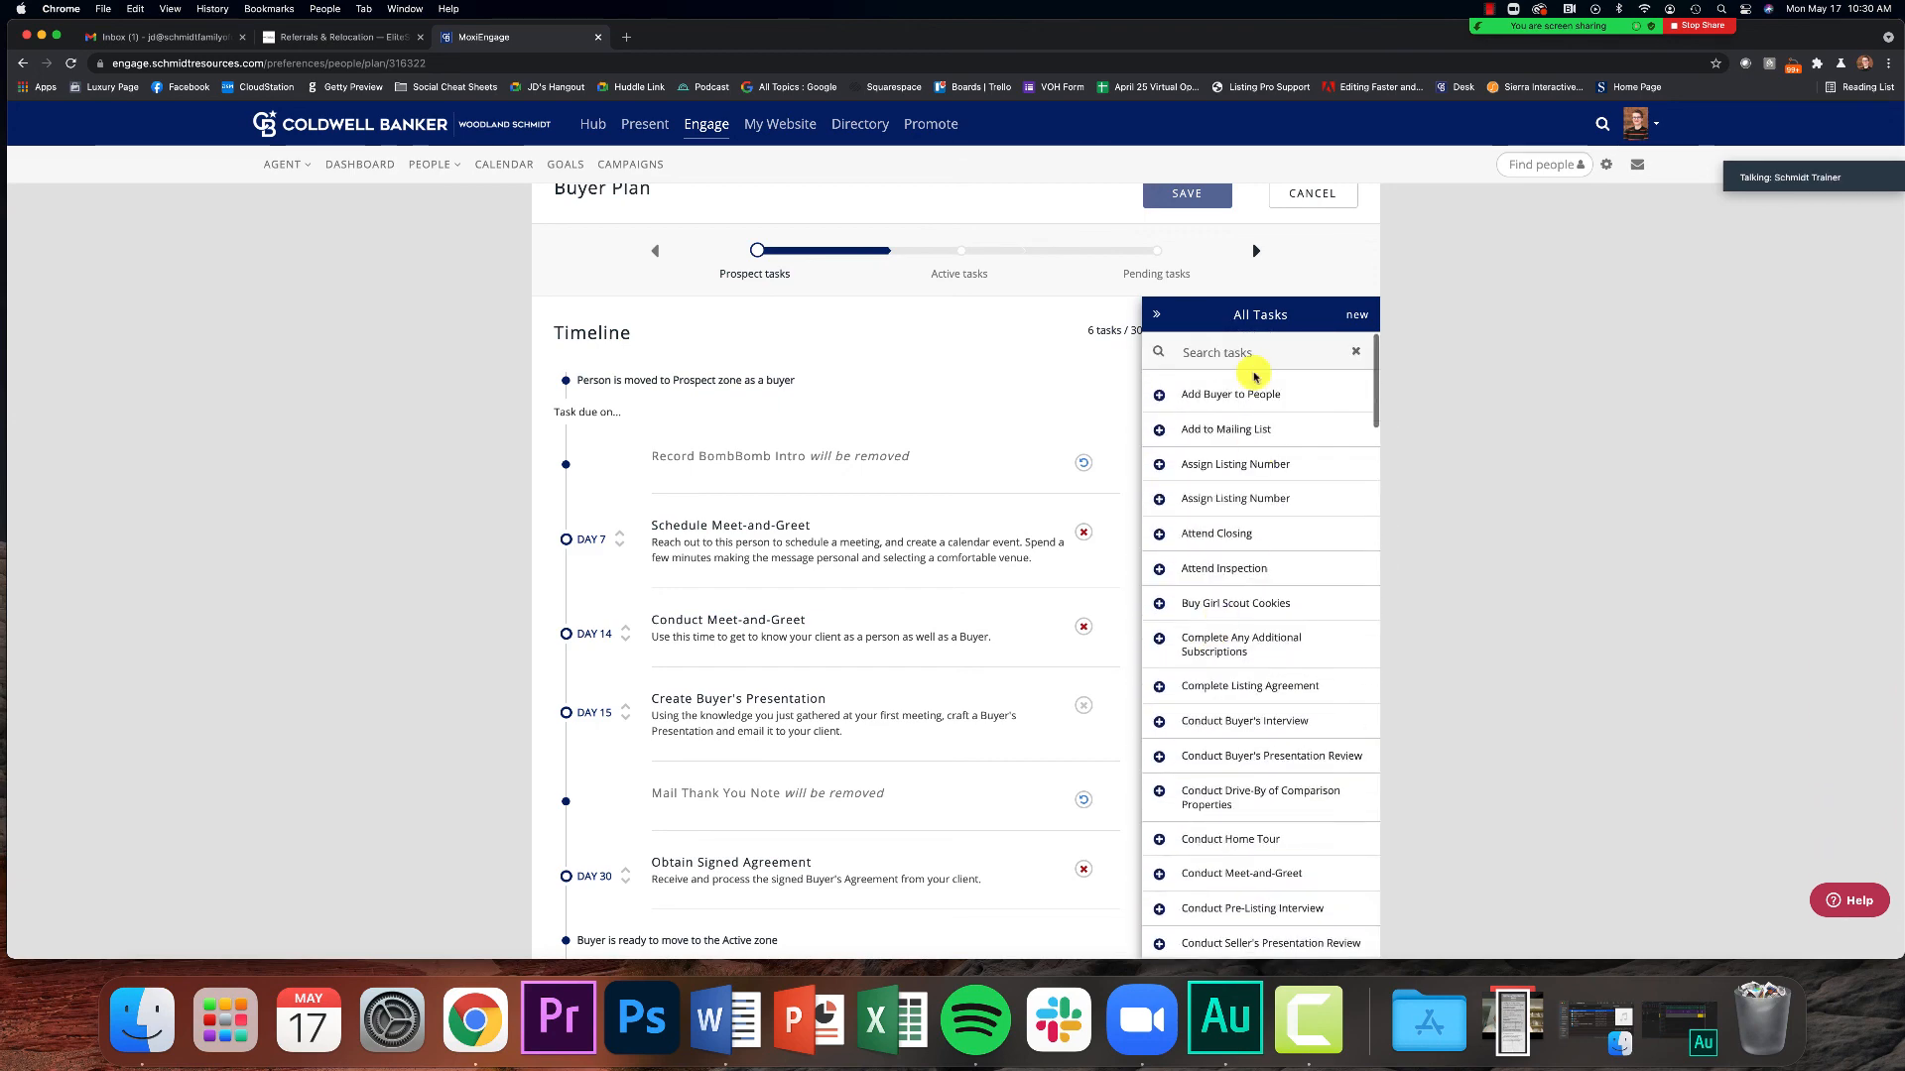
# Search the available tasks for "buyer", look over the matches and clear the search.
pyautogui.write('buye')
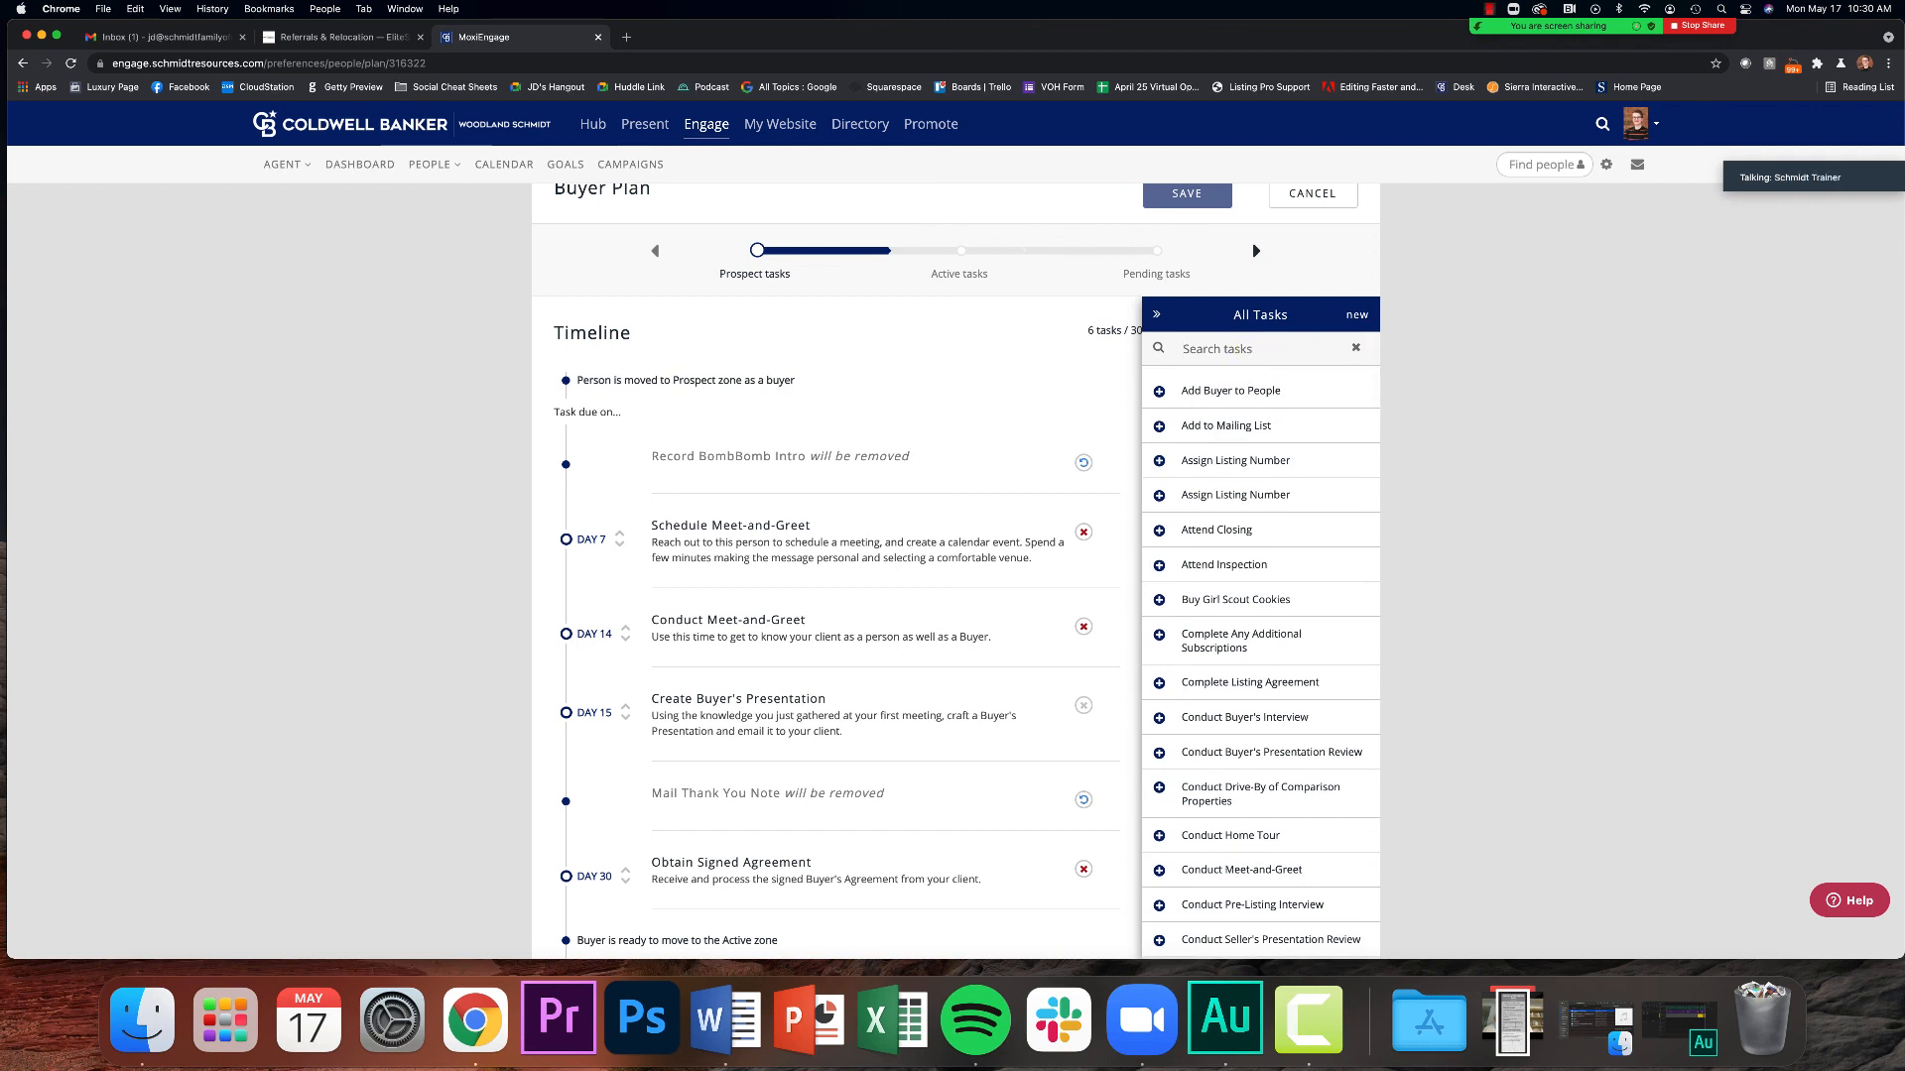
pyautogui.write('r')
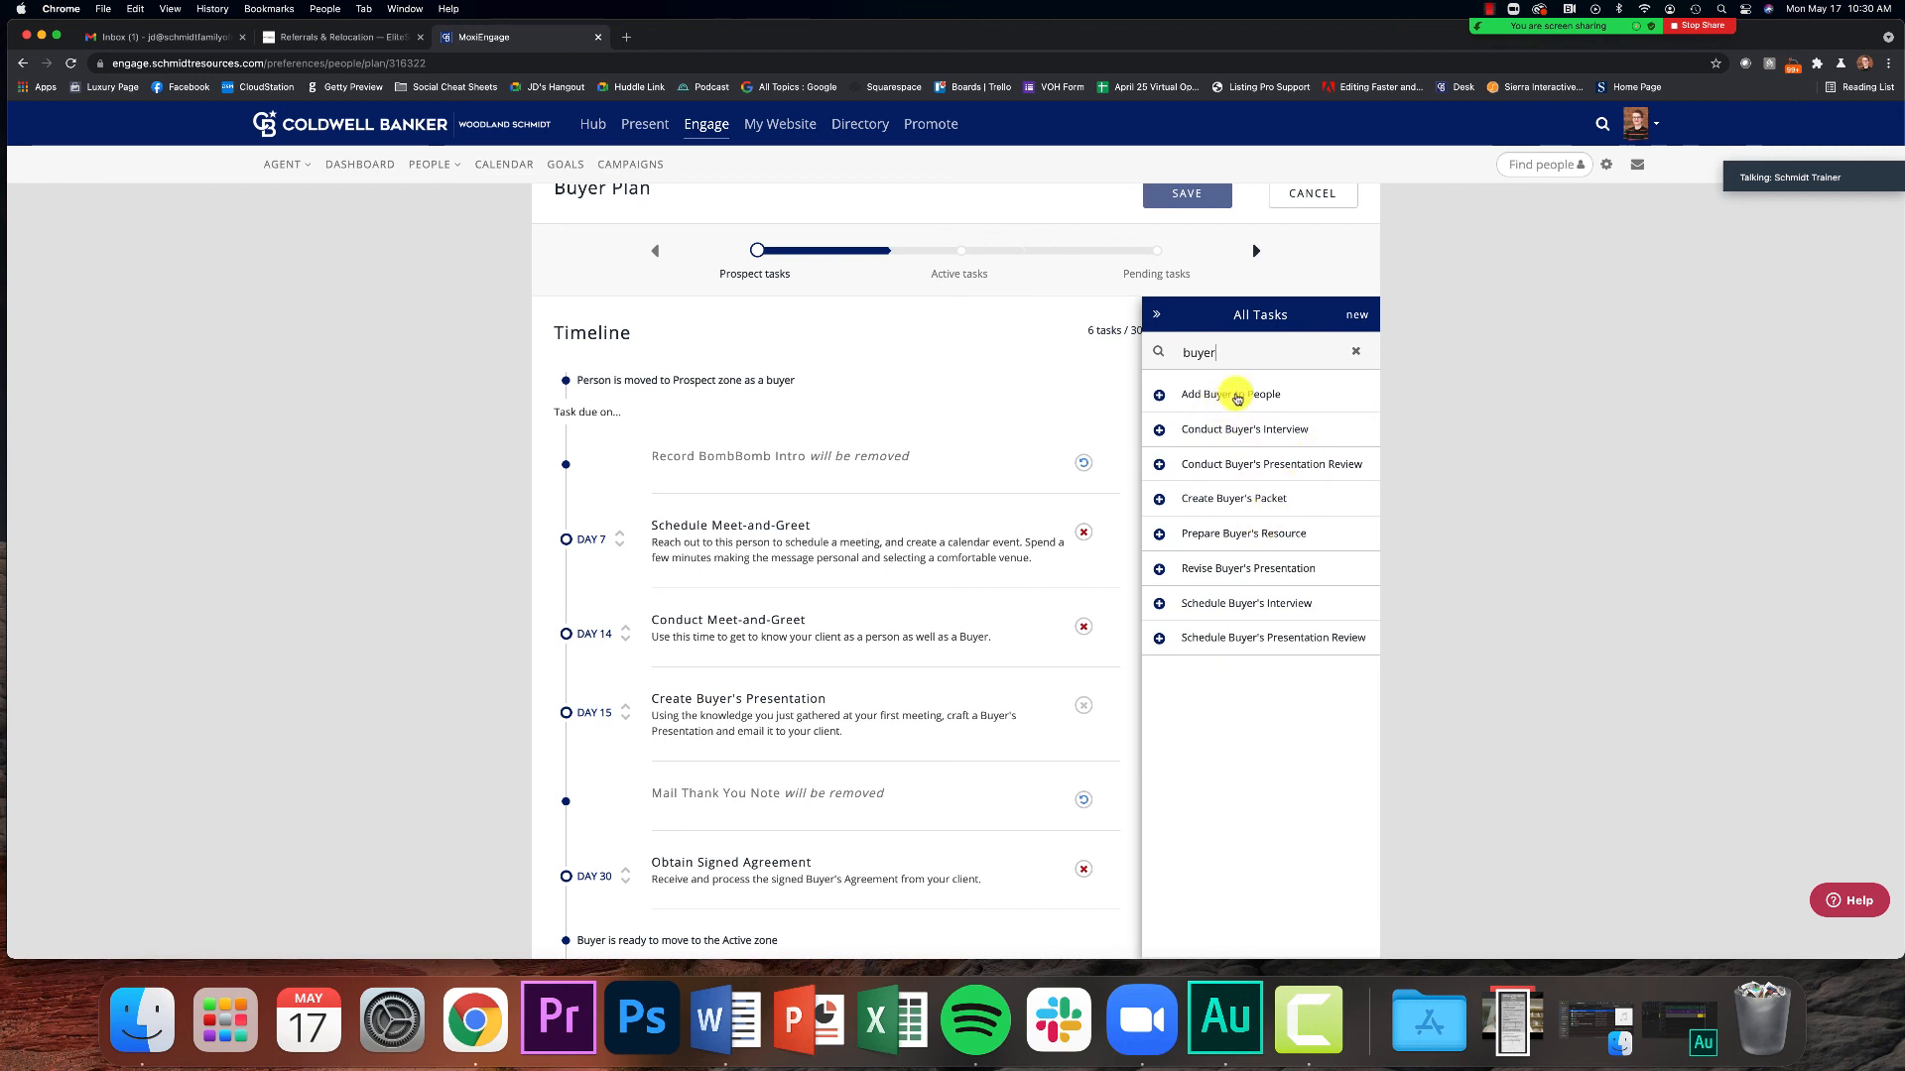
pyautogui.scroll(1, 1236, 397)
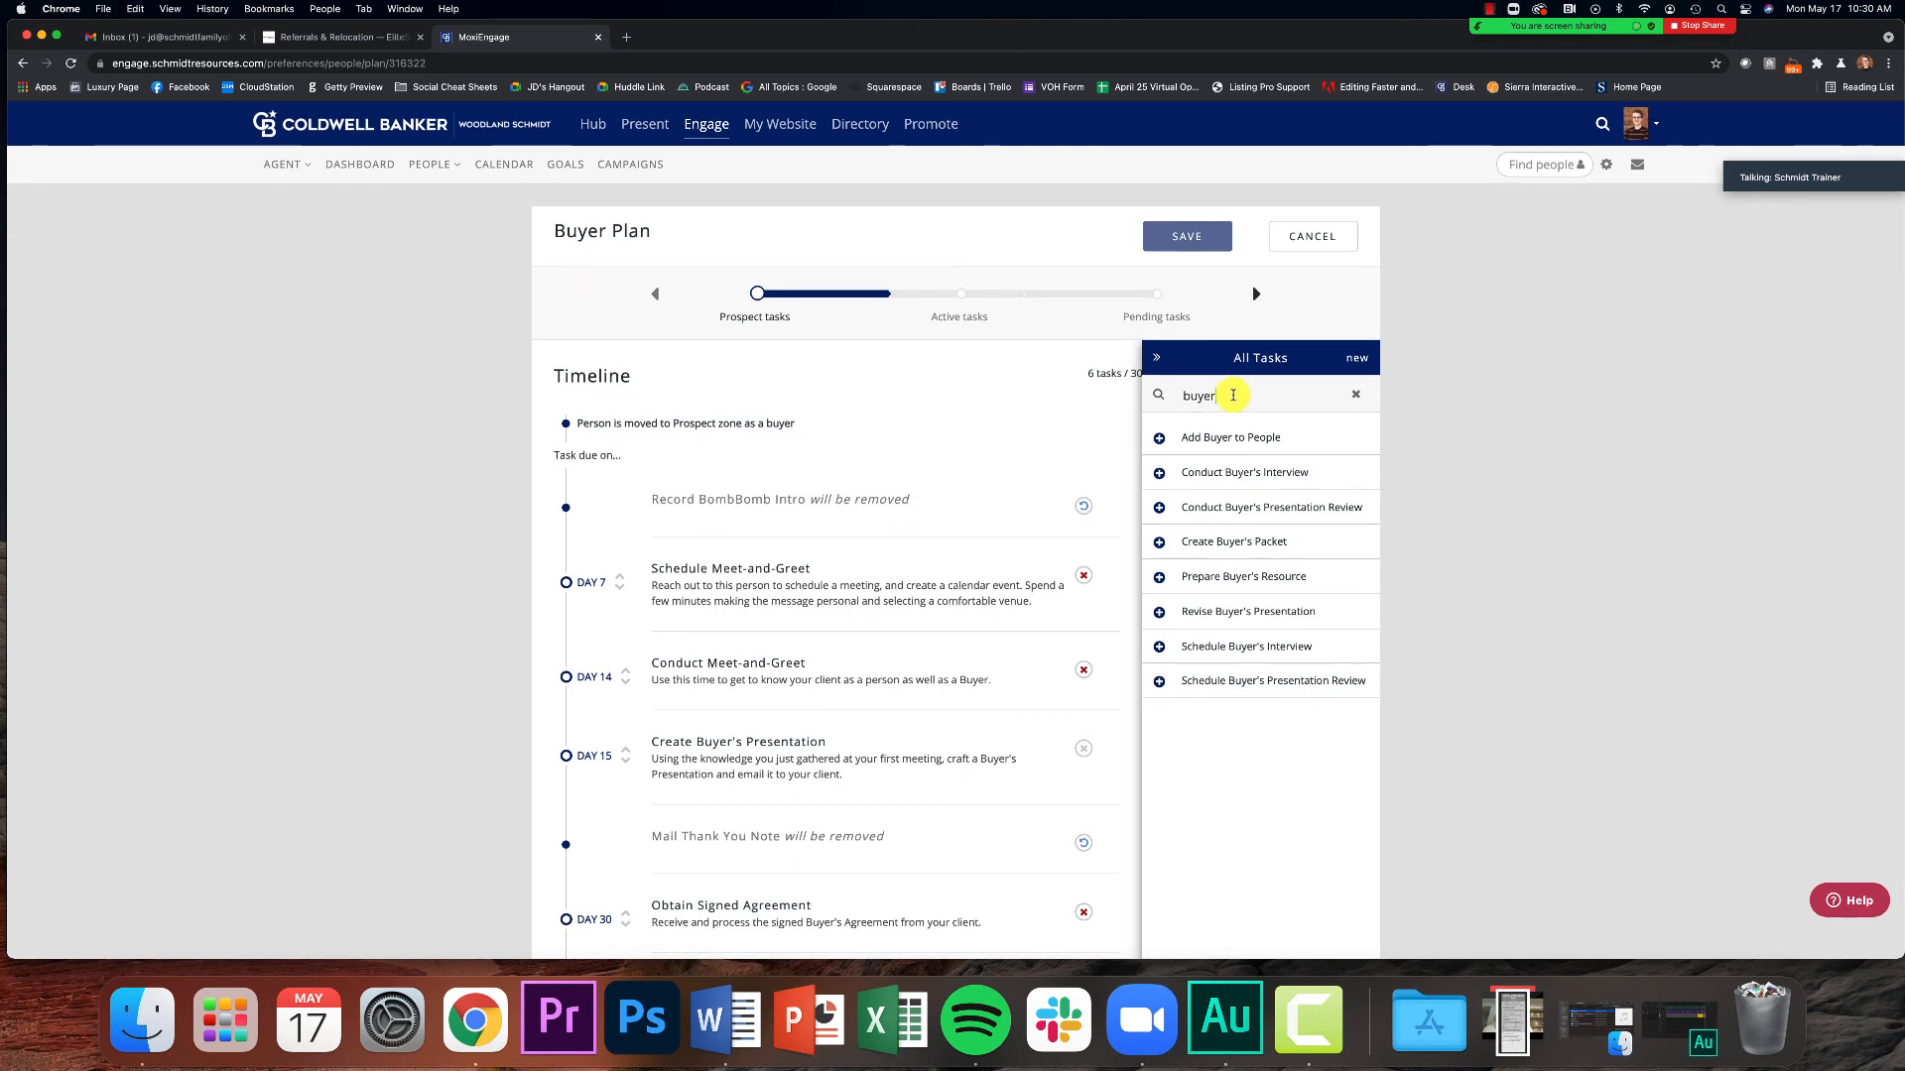
pyautogui.doubleClick(1233, 394)
pyautogui.press('BackSpace')
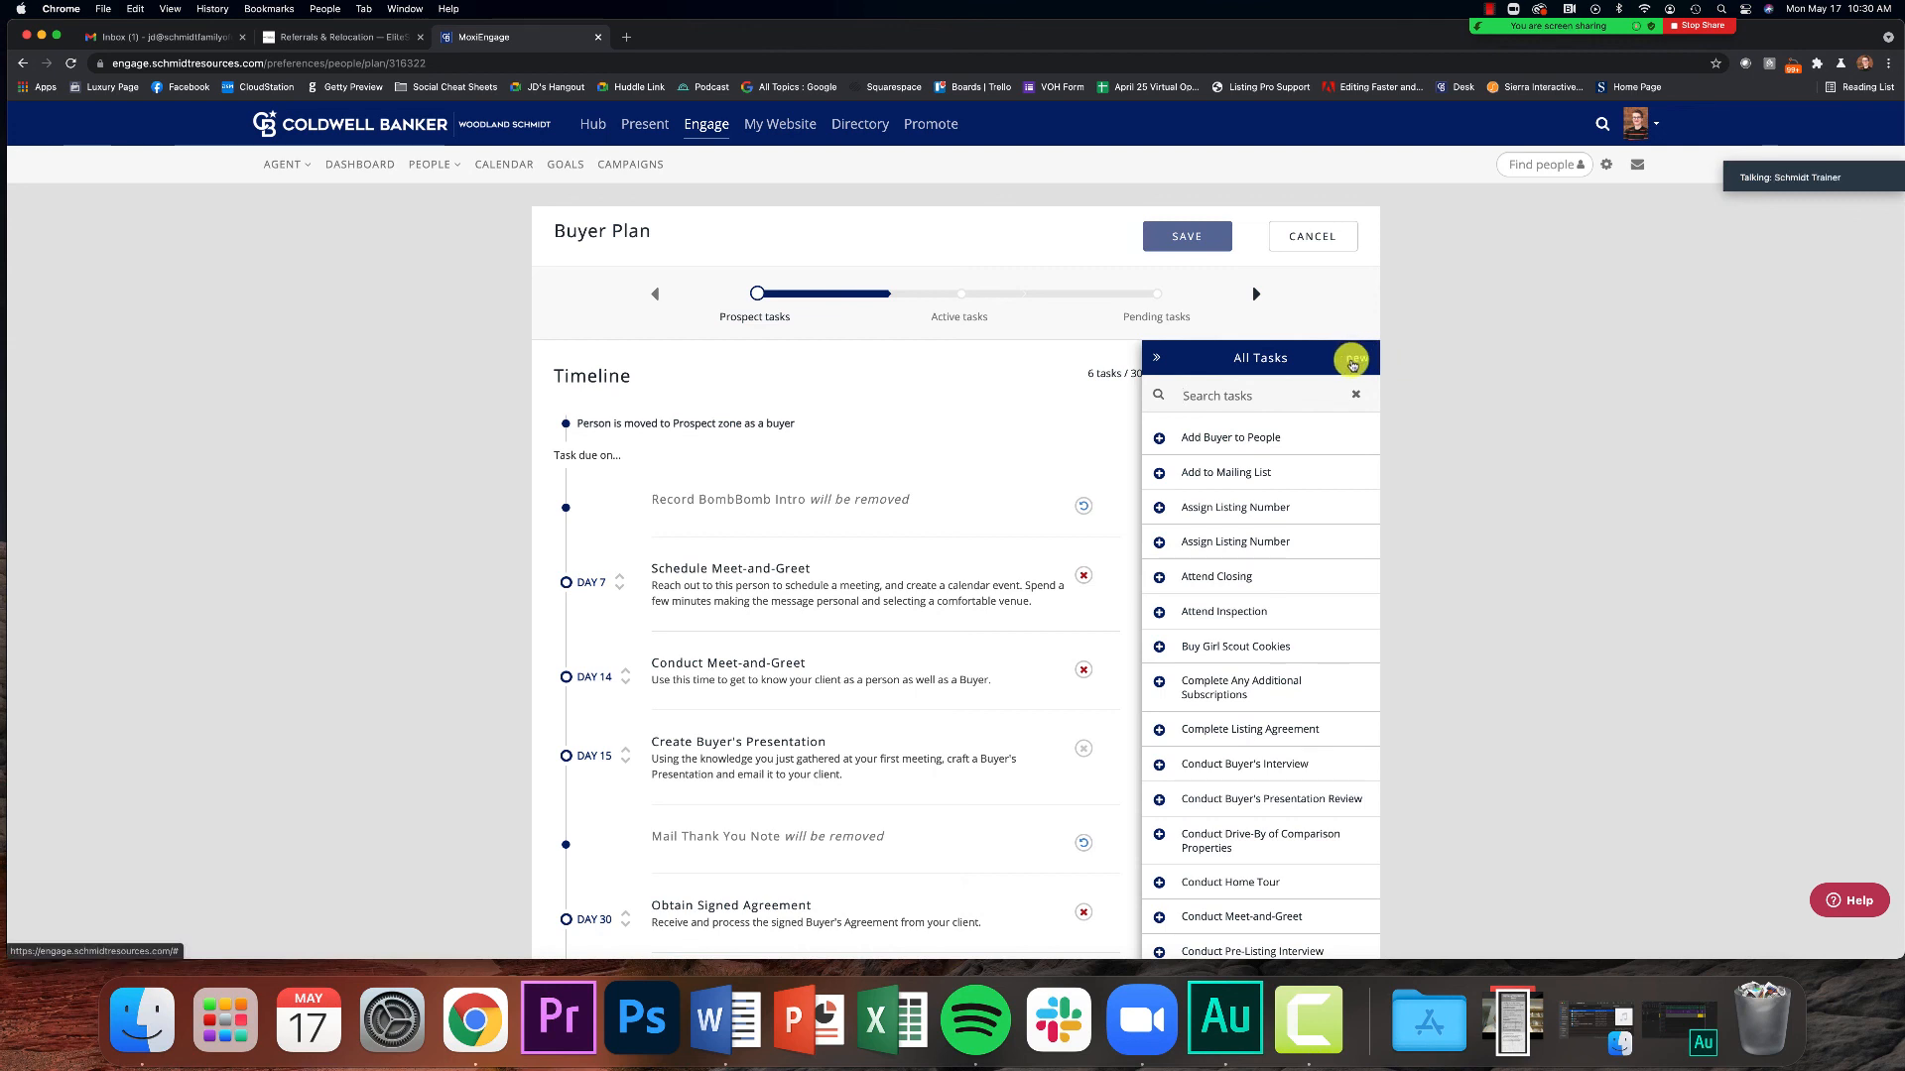
# Start a new custom task for the prospect stage and name it "Record & Send BombBomb Introduction".
pyautogui.click(1357, 359)
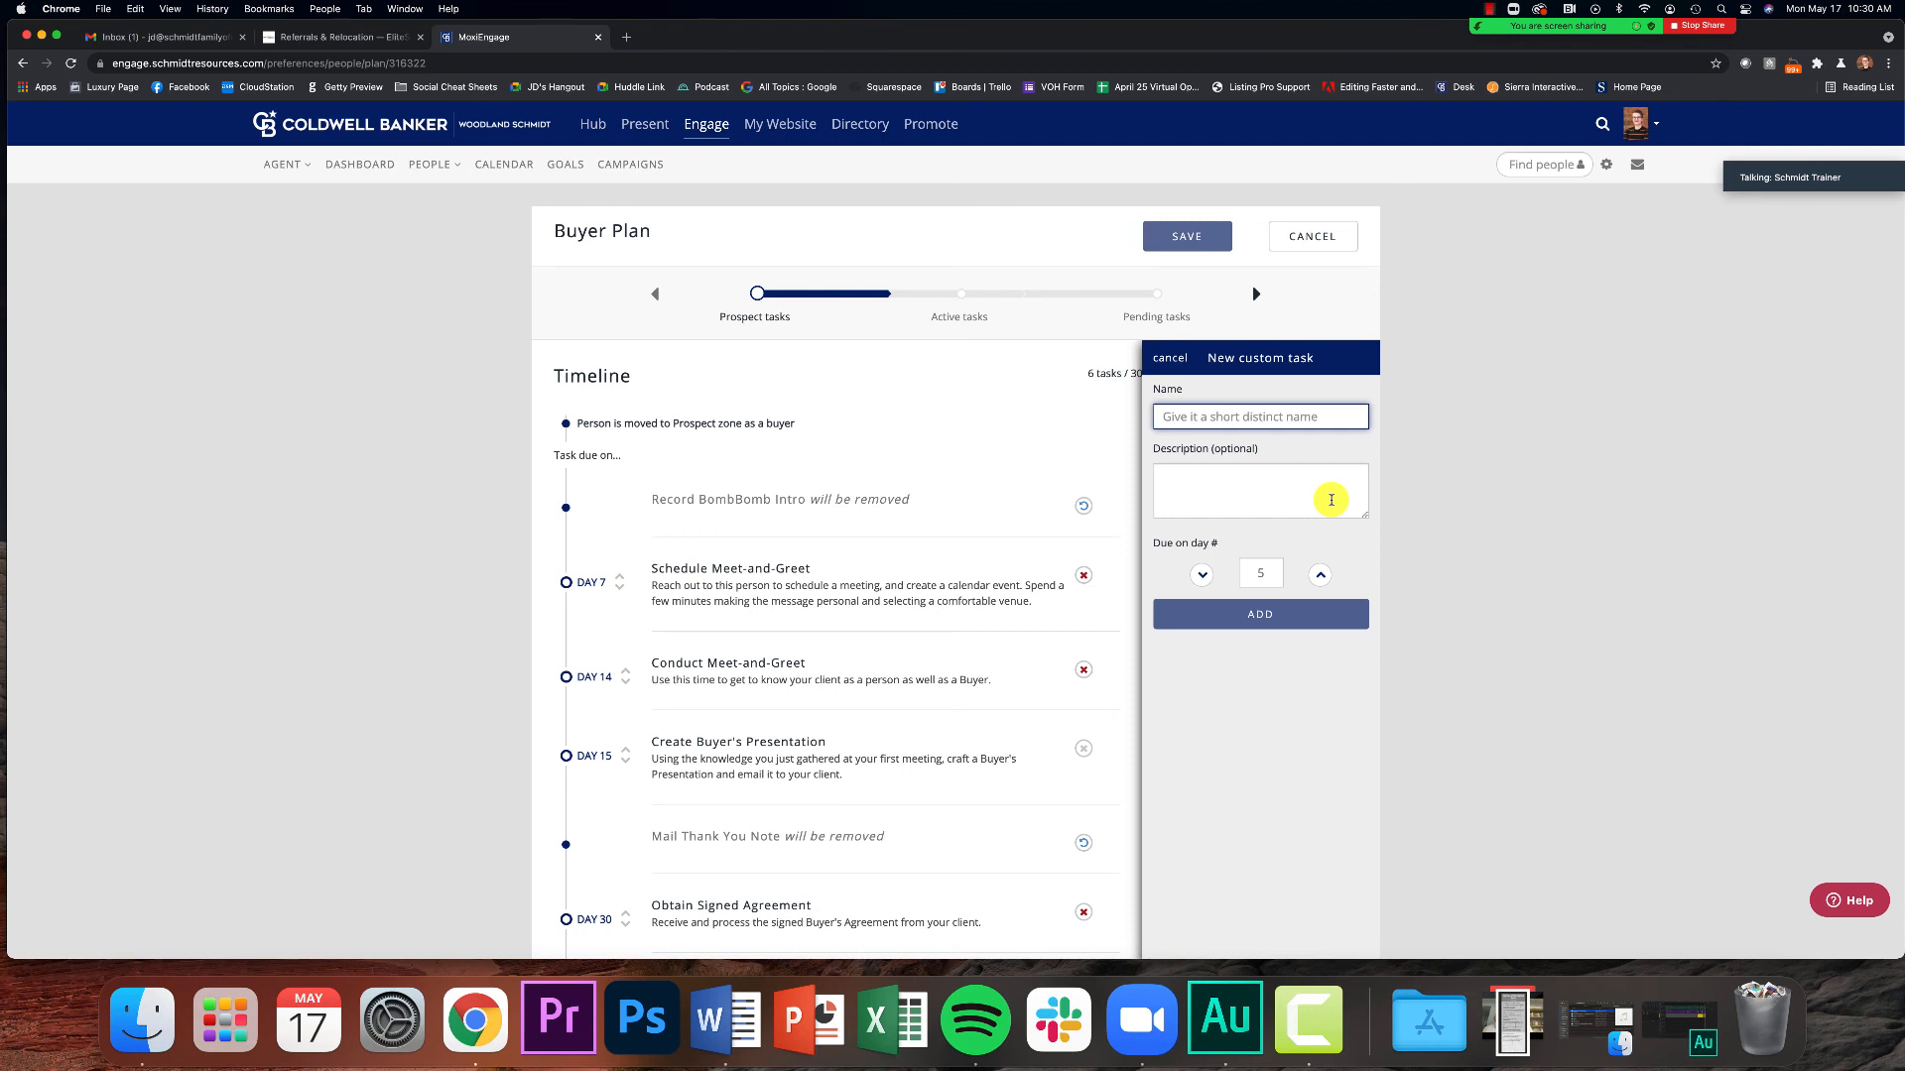
pyautogui.write('Record & Se')
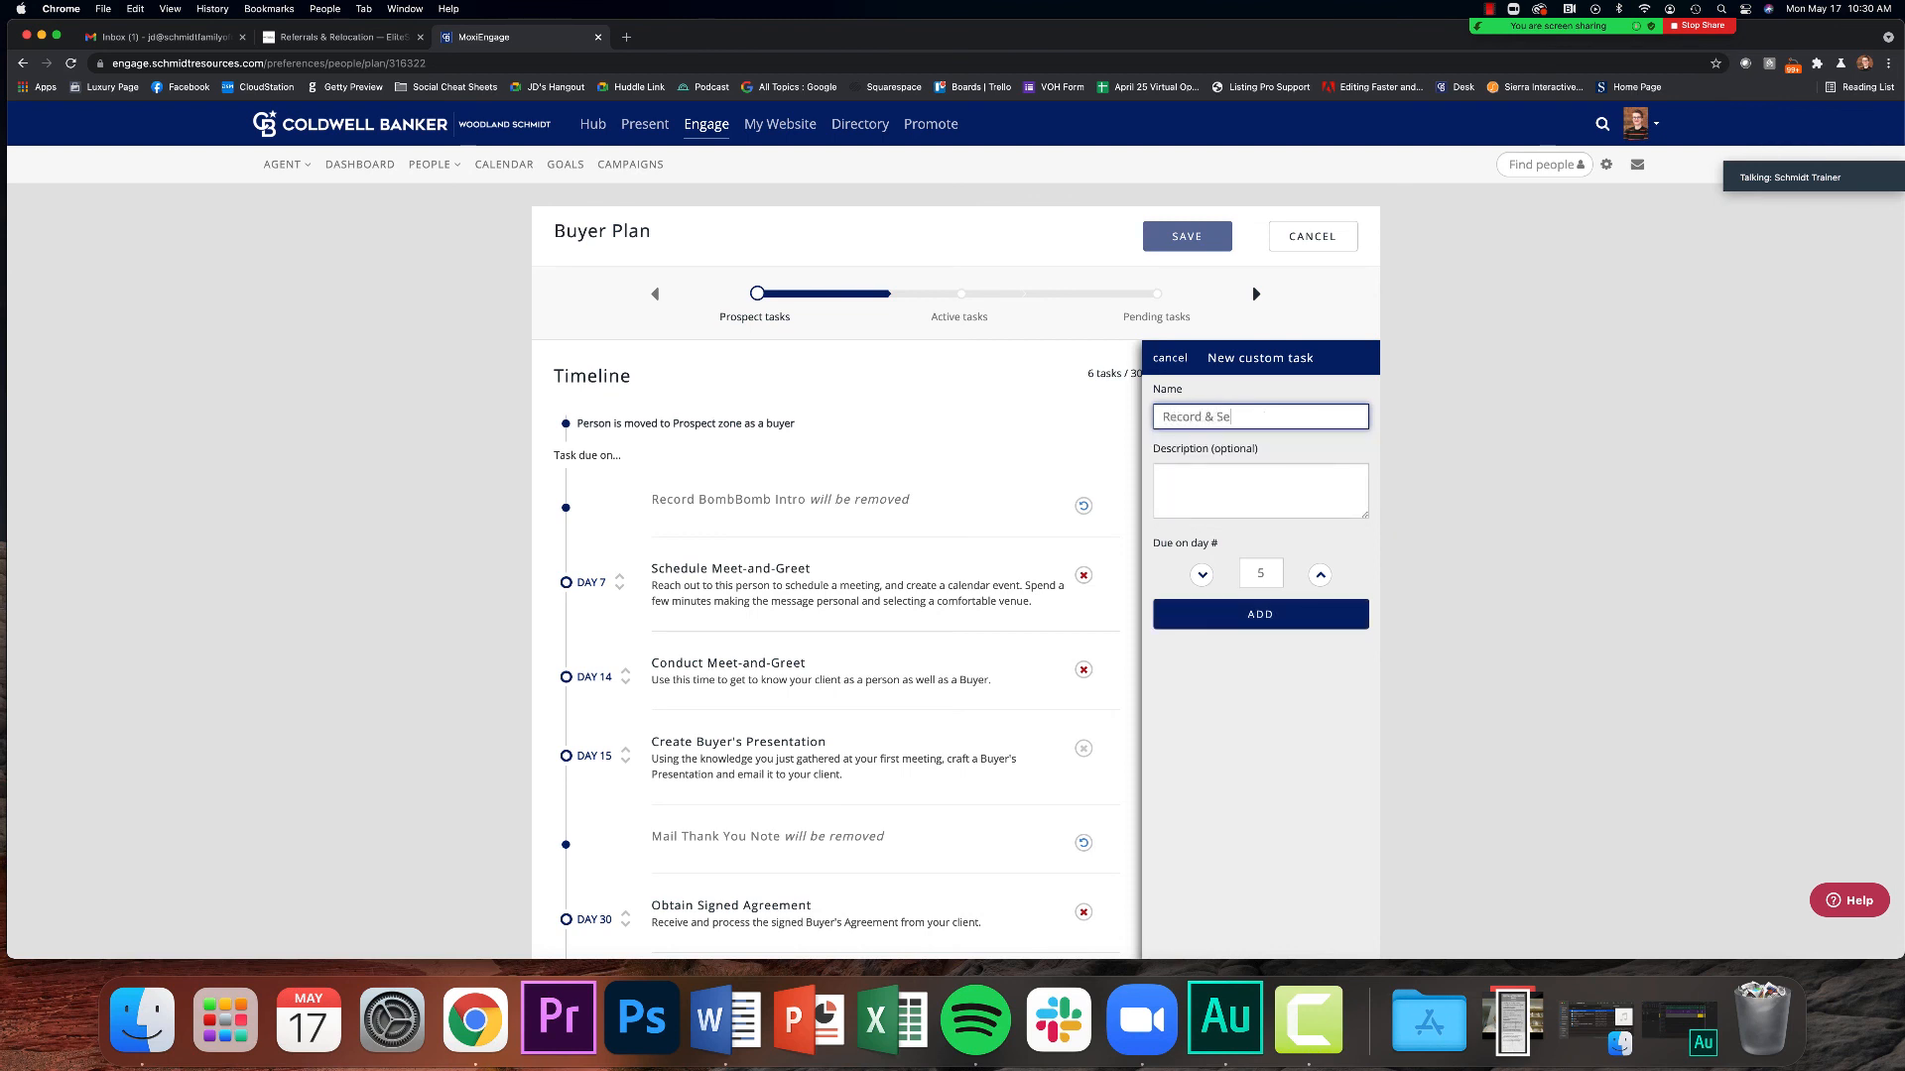
pyautogui.write('nd BombBomb Introduction')
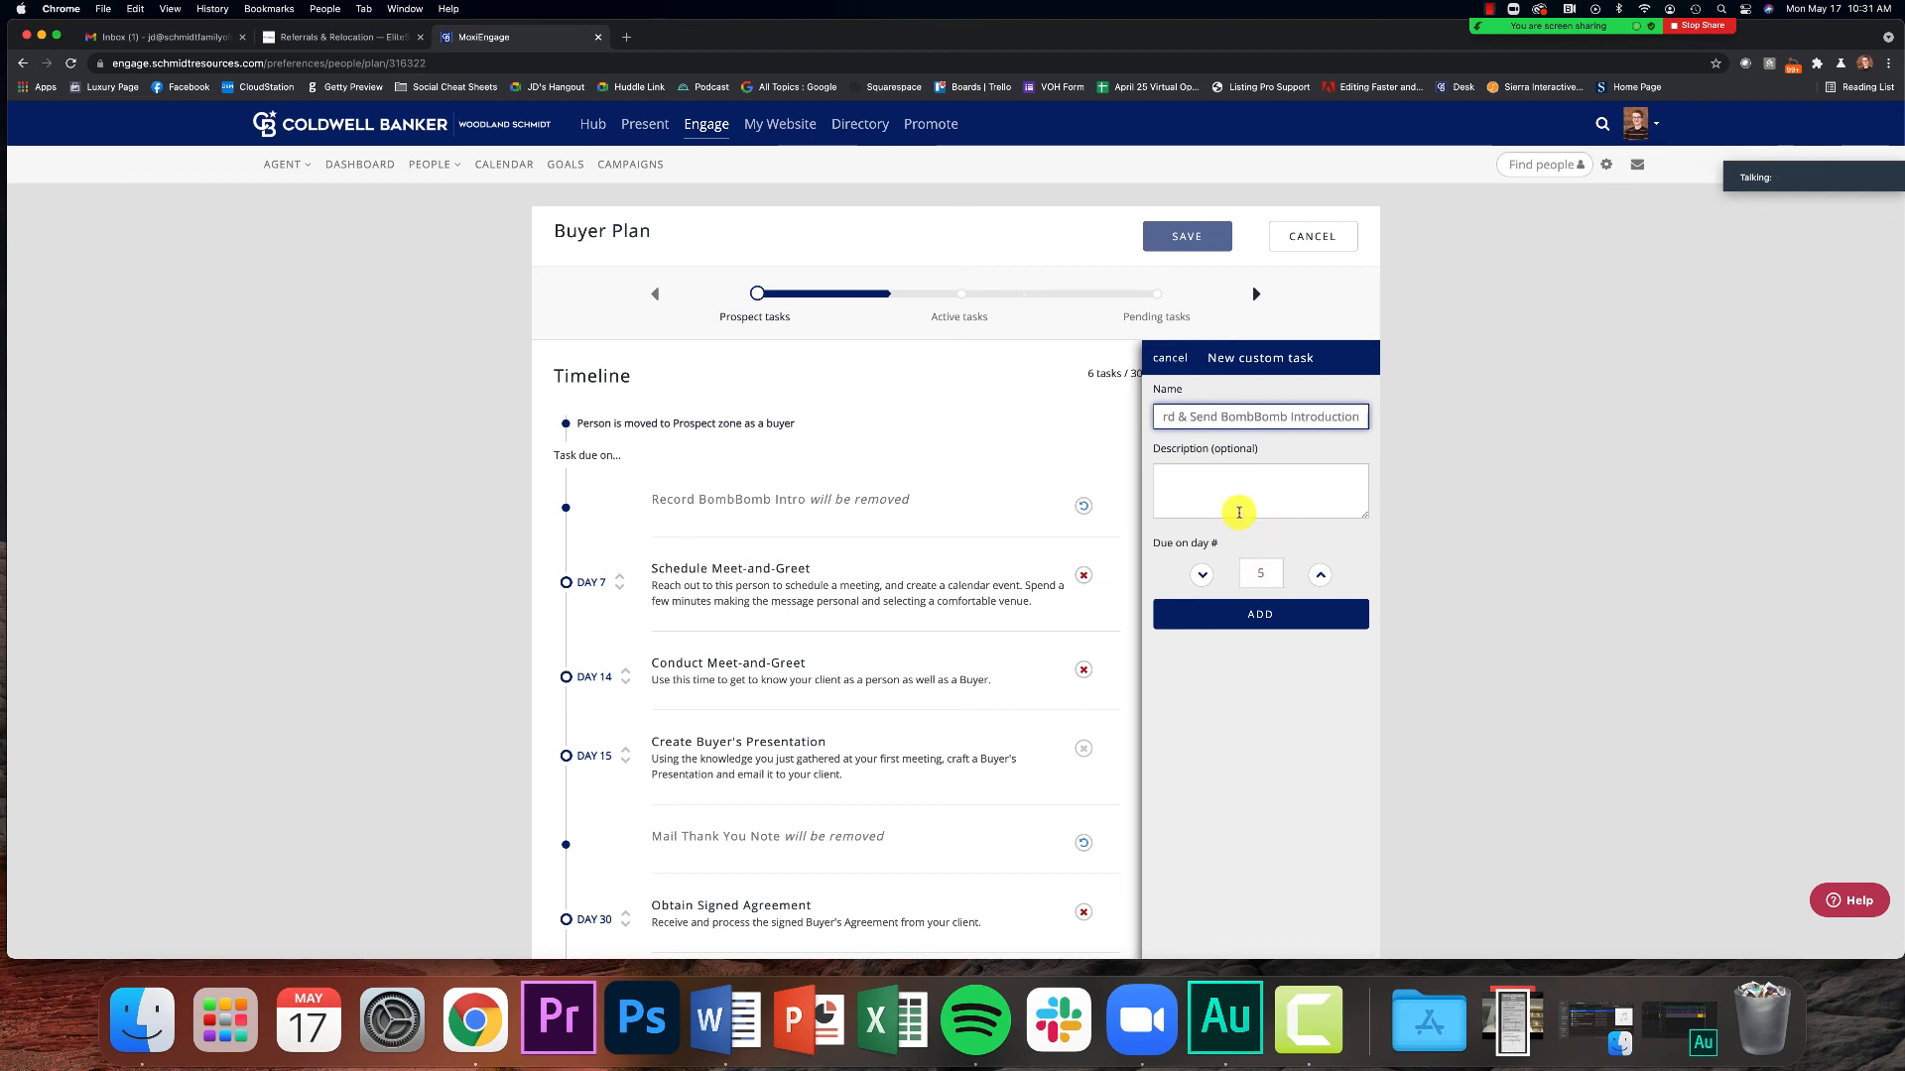
# Describe the task as "Create custom 30-45 second video to send prospects to get to know me AND try to set up in-person meeting.".
pyautogui.click(1236, 510)
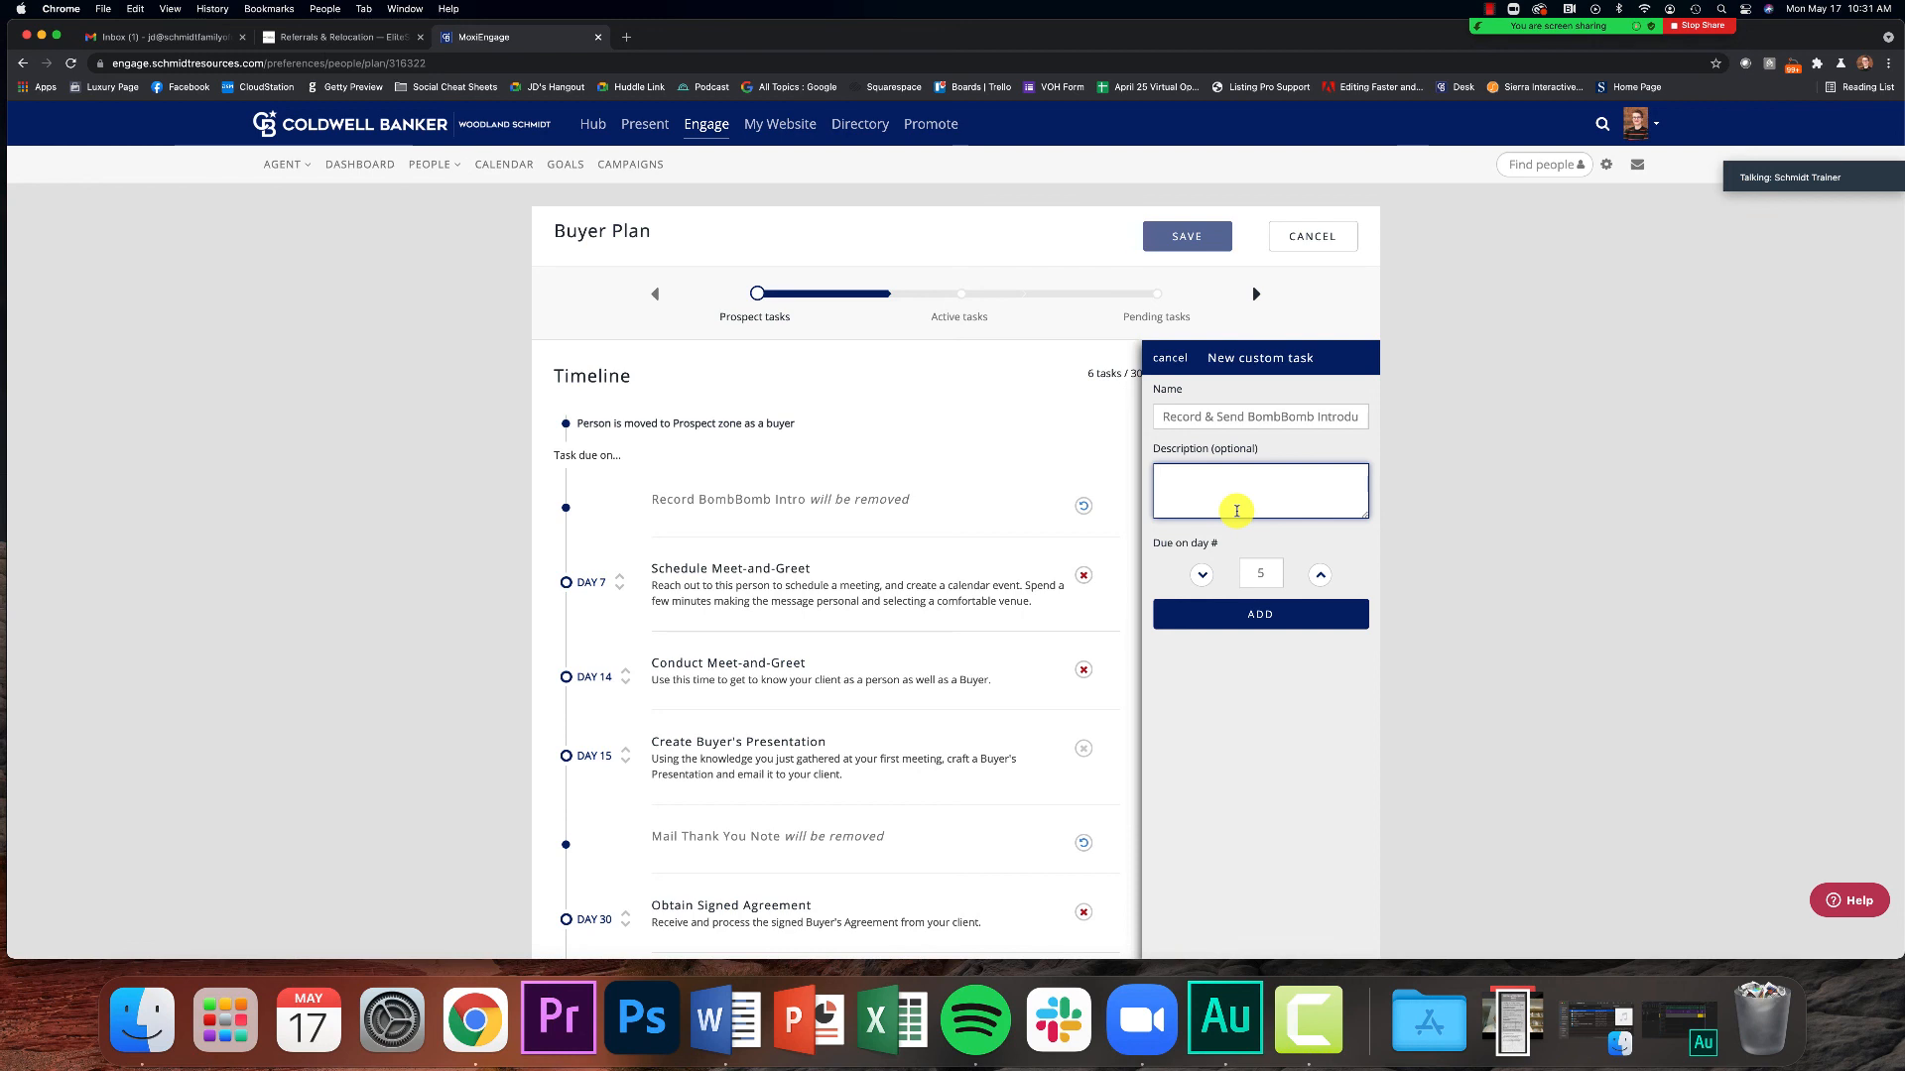
pyautogui.write('Create custom 30-45 second ')
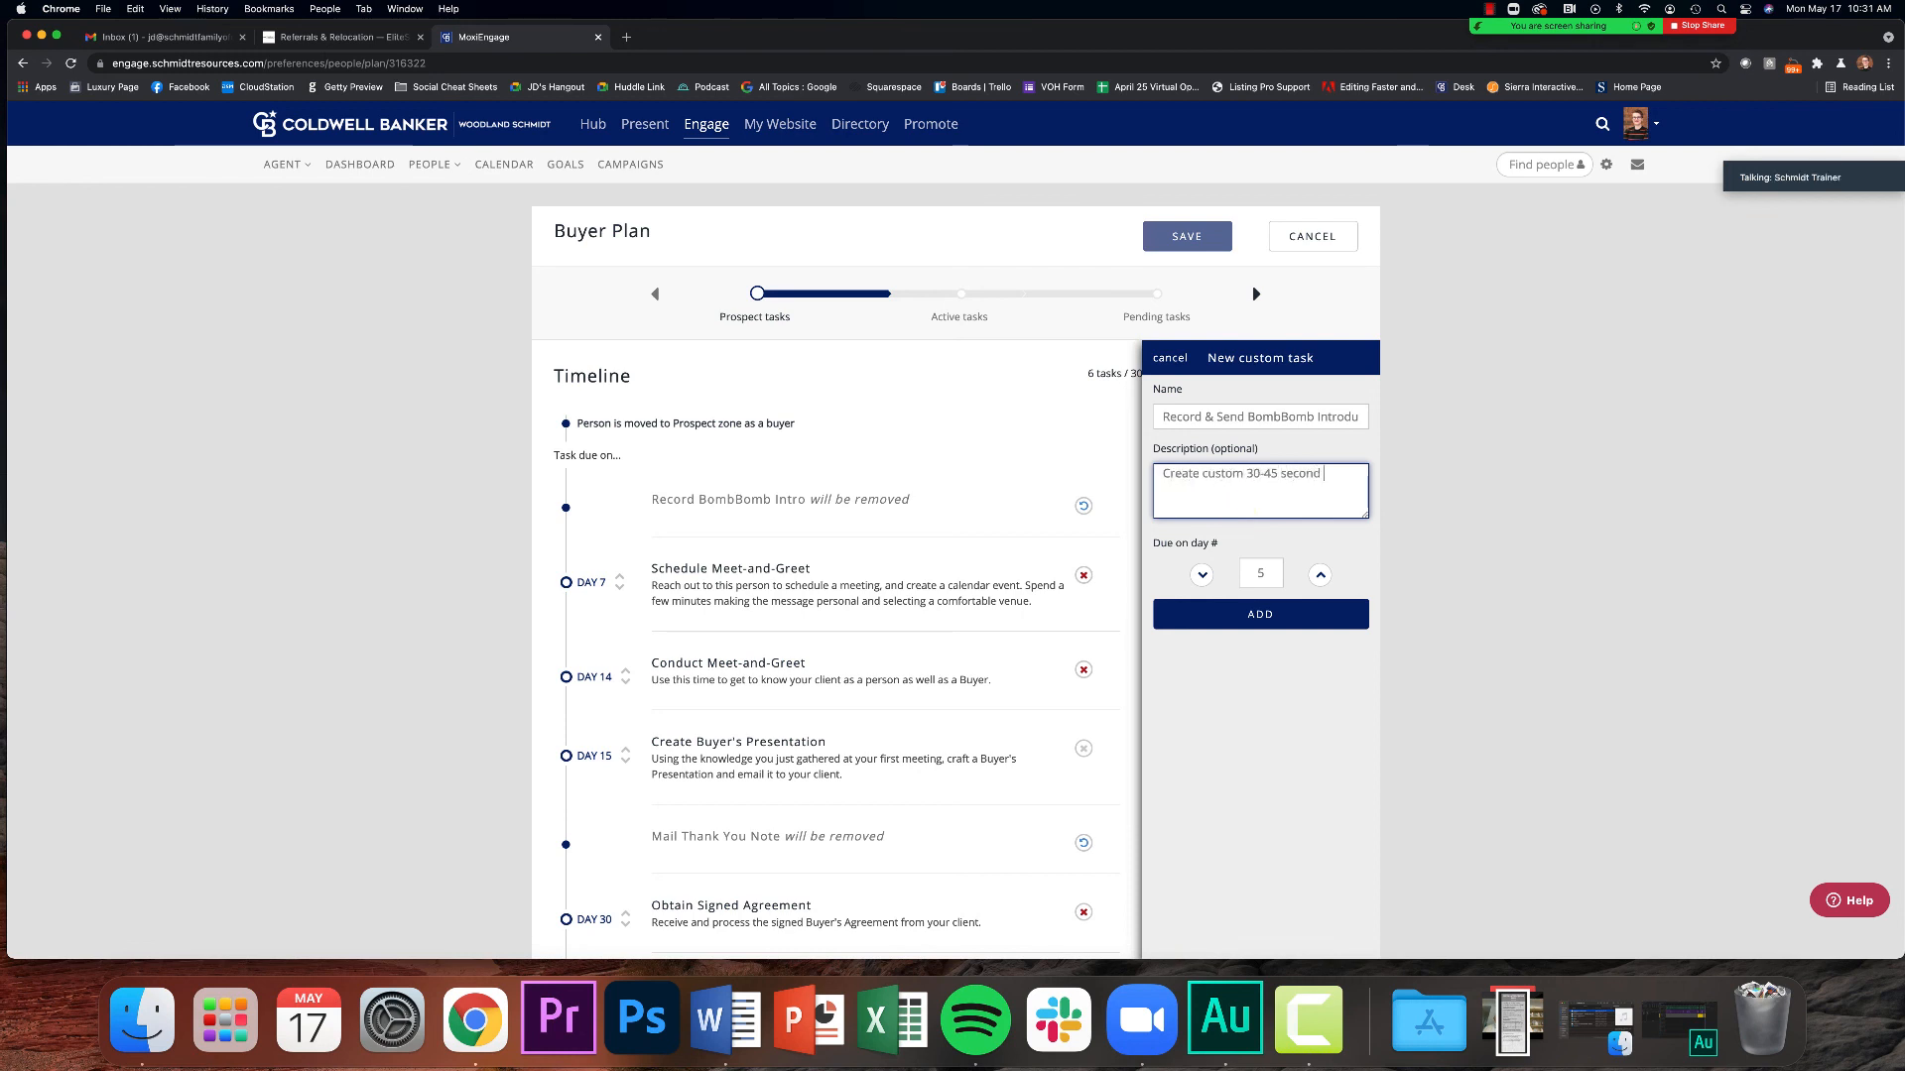
pyautogui.write('video to send my clie')
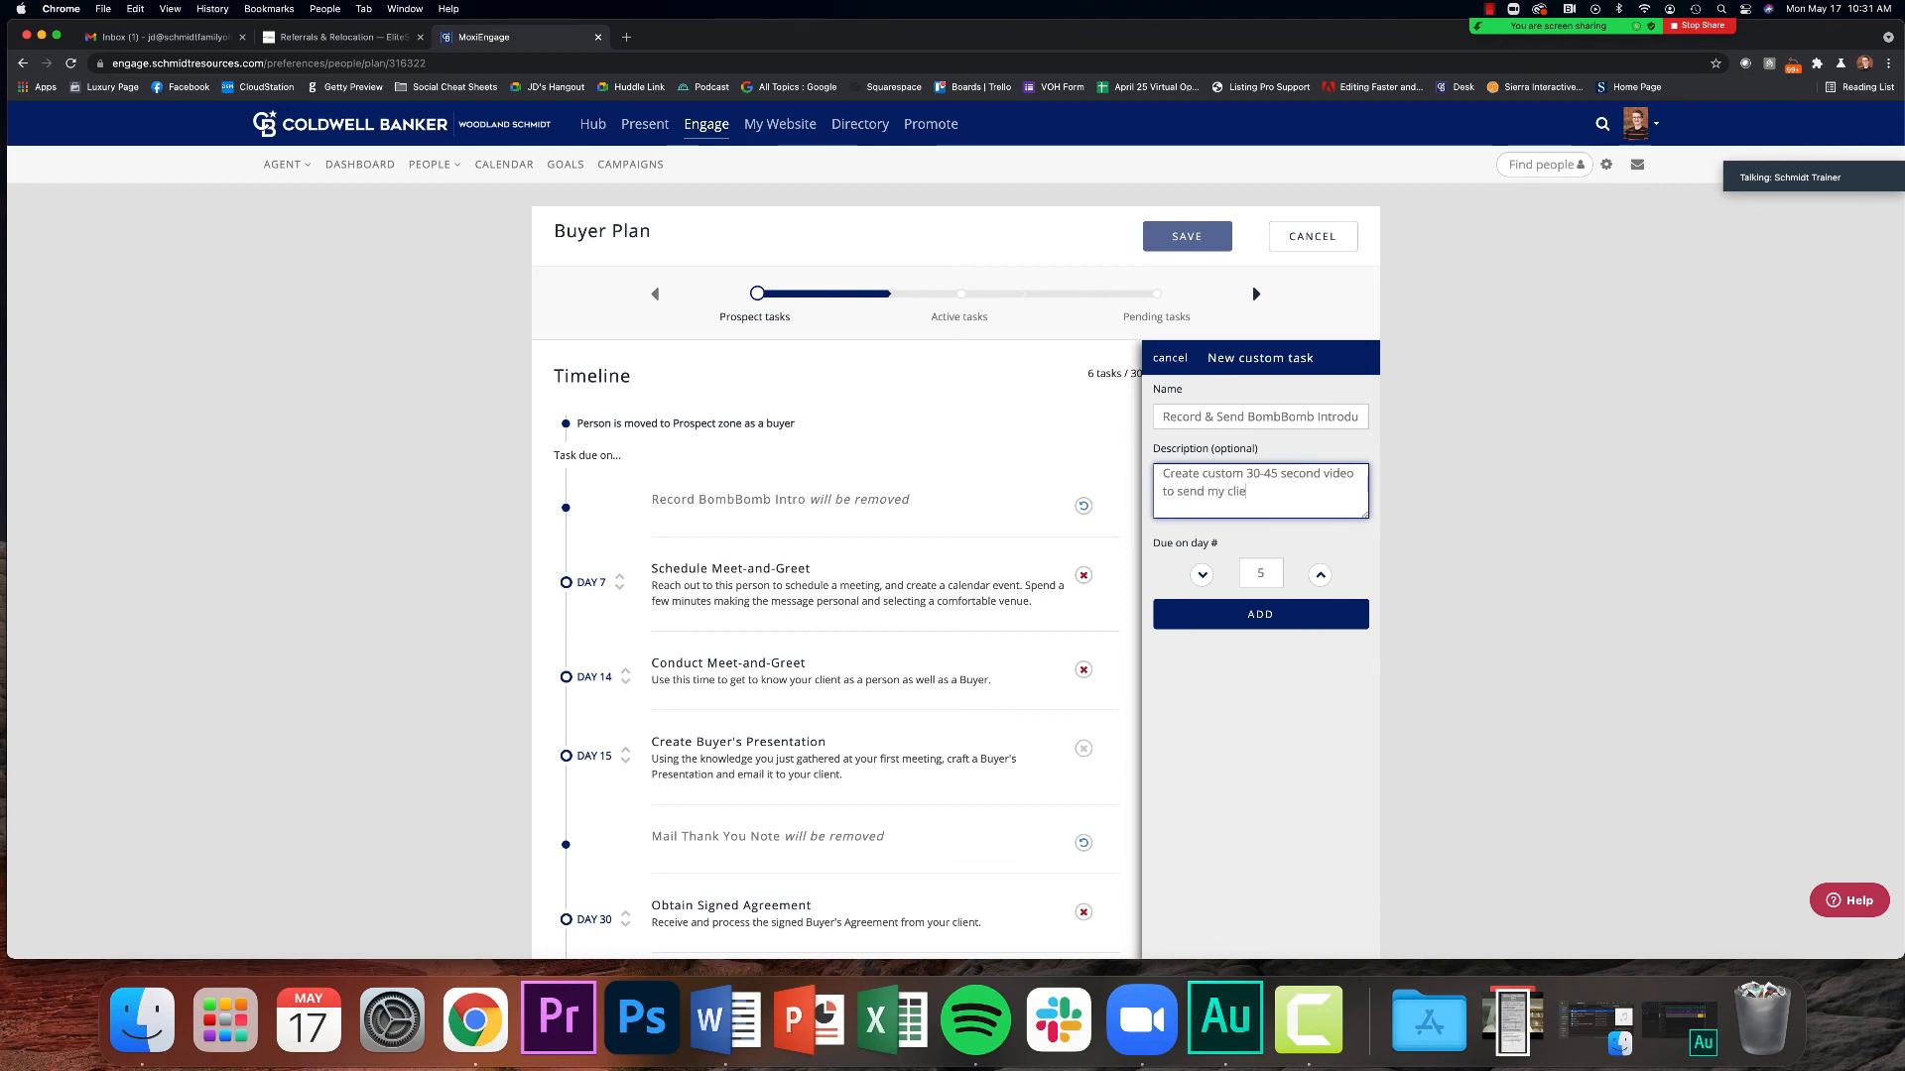
pyautogui.press('BackSpace')
pyautogui.press('BackSpace')
pyautogui.press('BackSpace')
pyautogui.press('BackSpace')
pyautogui.press('BackSpace')
pyautogui.press('BackSpace')
pyautogui.press('BackSpace')
pyautogui.press('BackSpace')
pyautogui.write('rospects to get to know me')
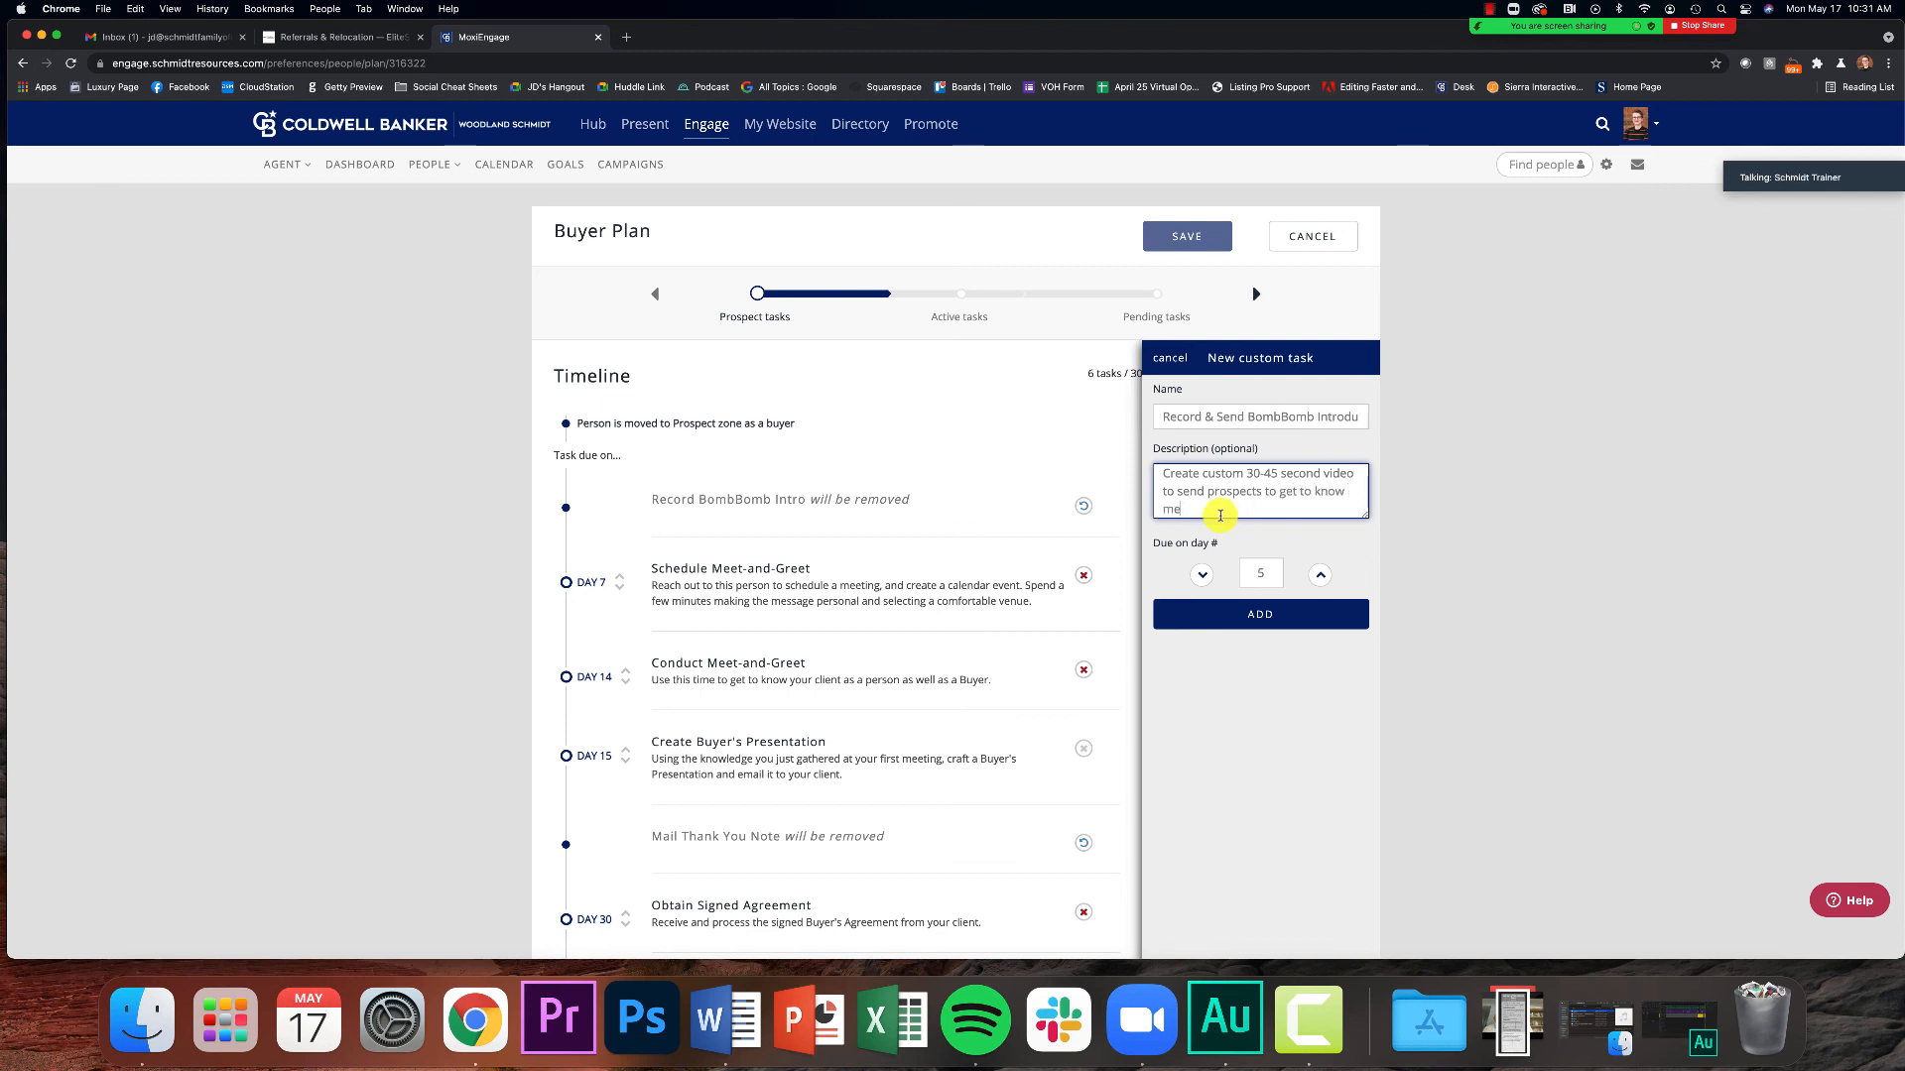
pyautogui.write(' AND t')
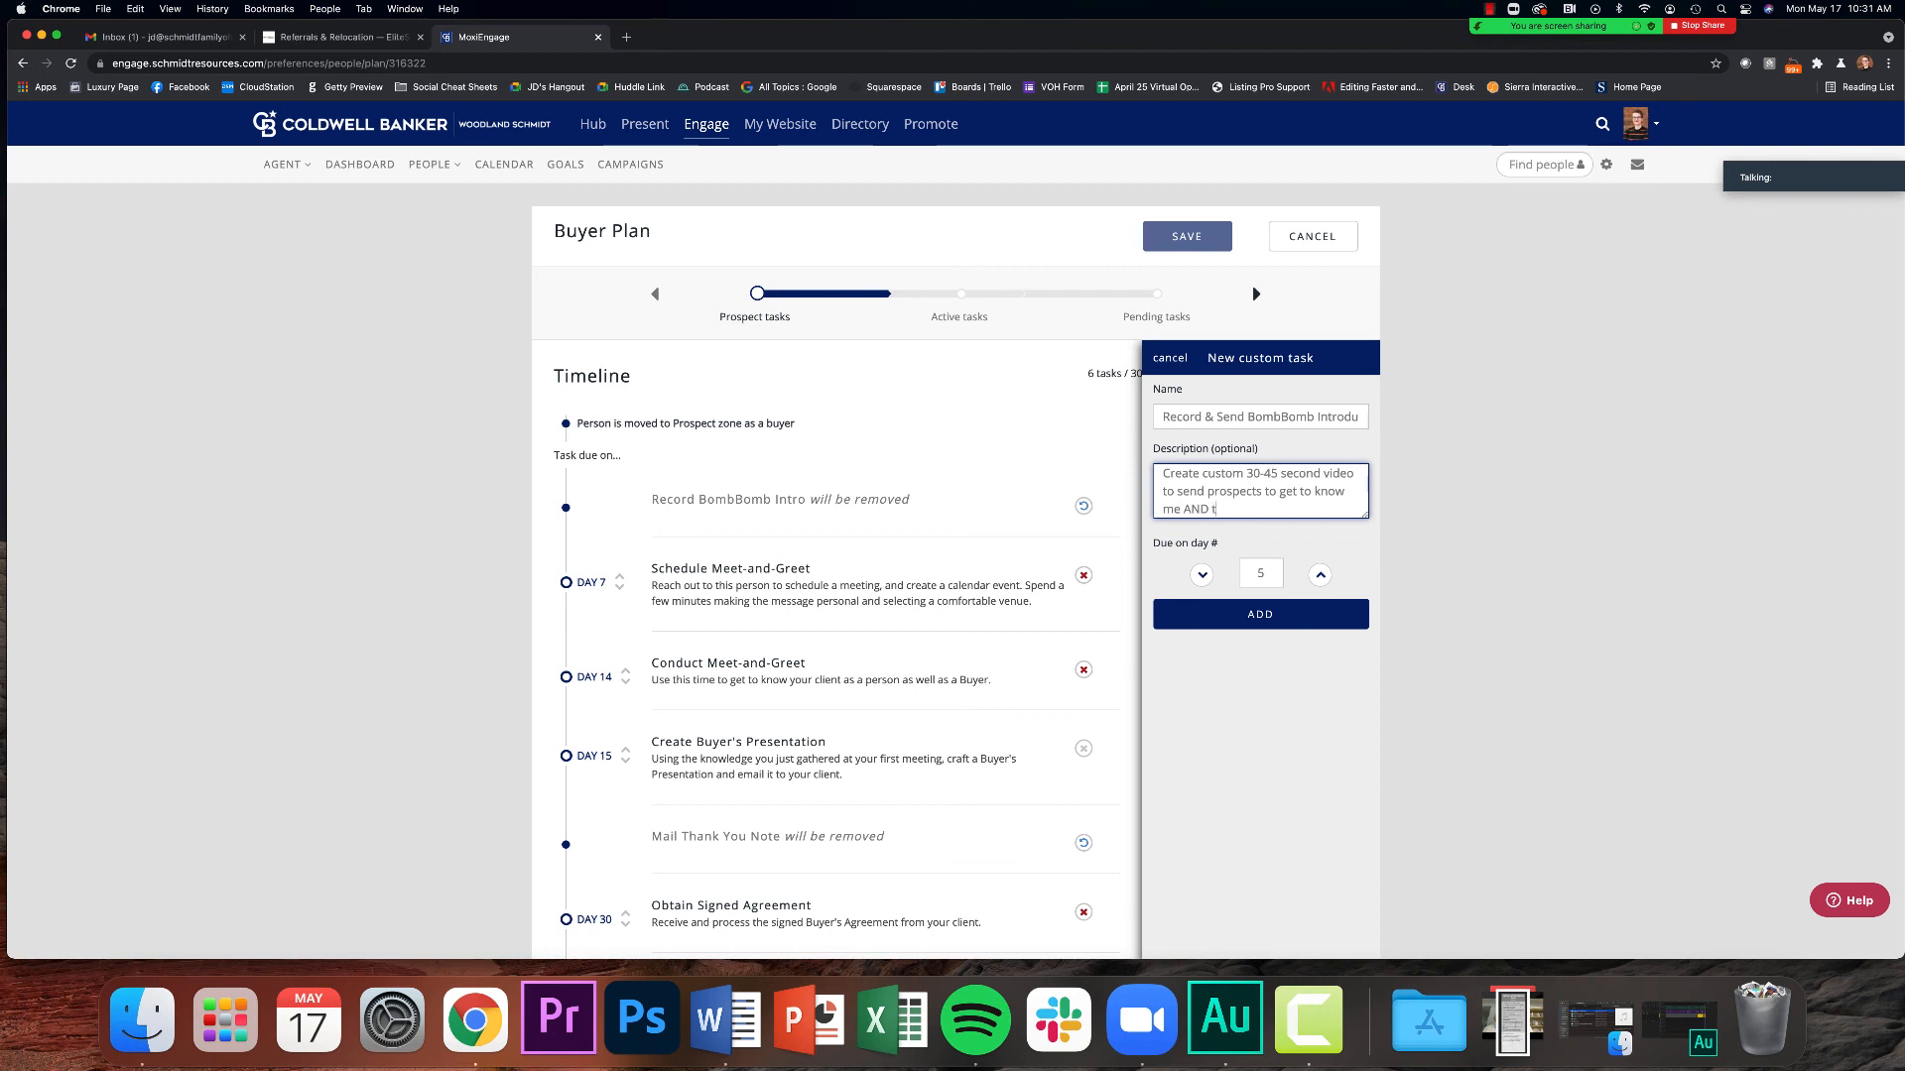
pyautogui.write('ry to')
pyautogui.press('BackSpace')
pyautogui.press('BackSpace')
pyautogui.write('perosn m')
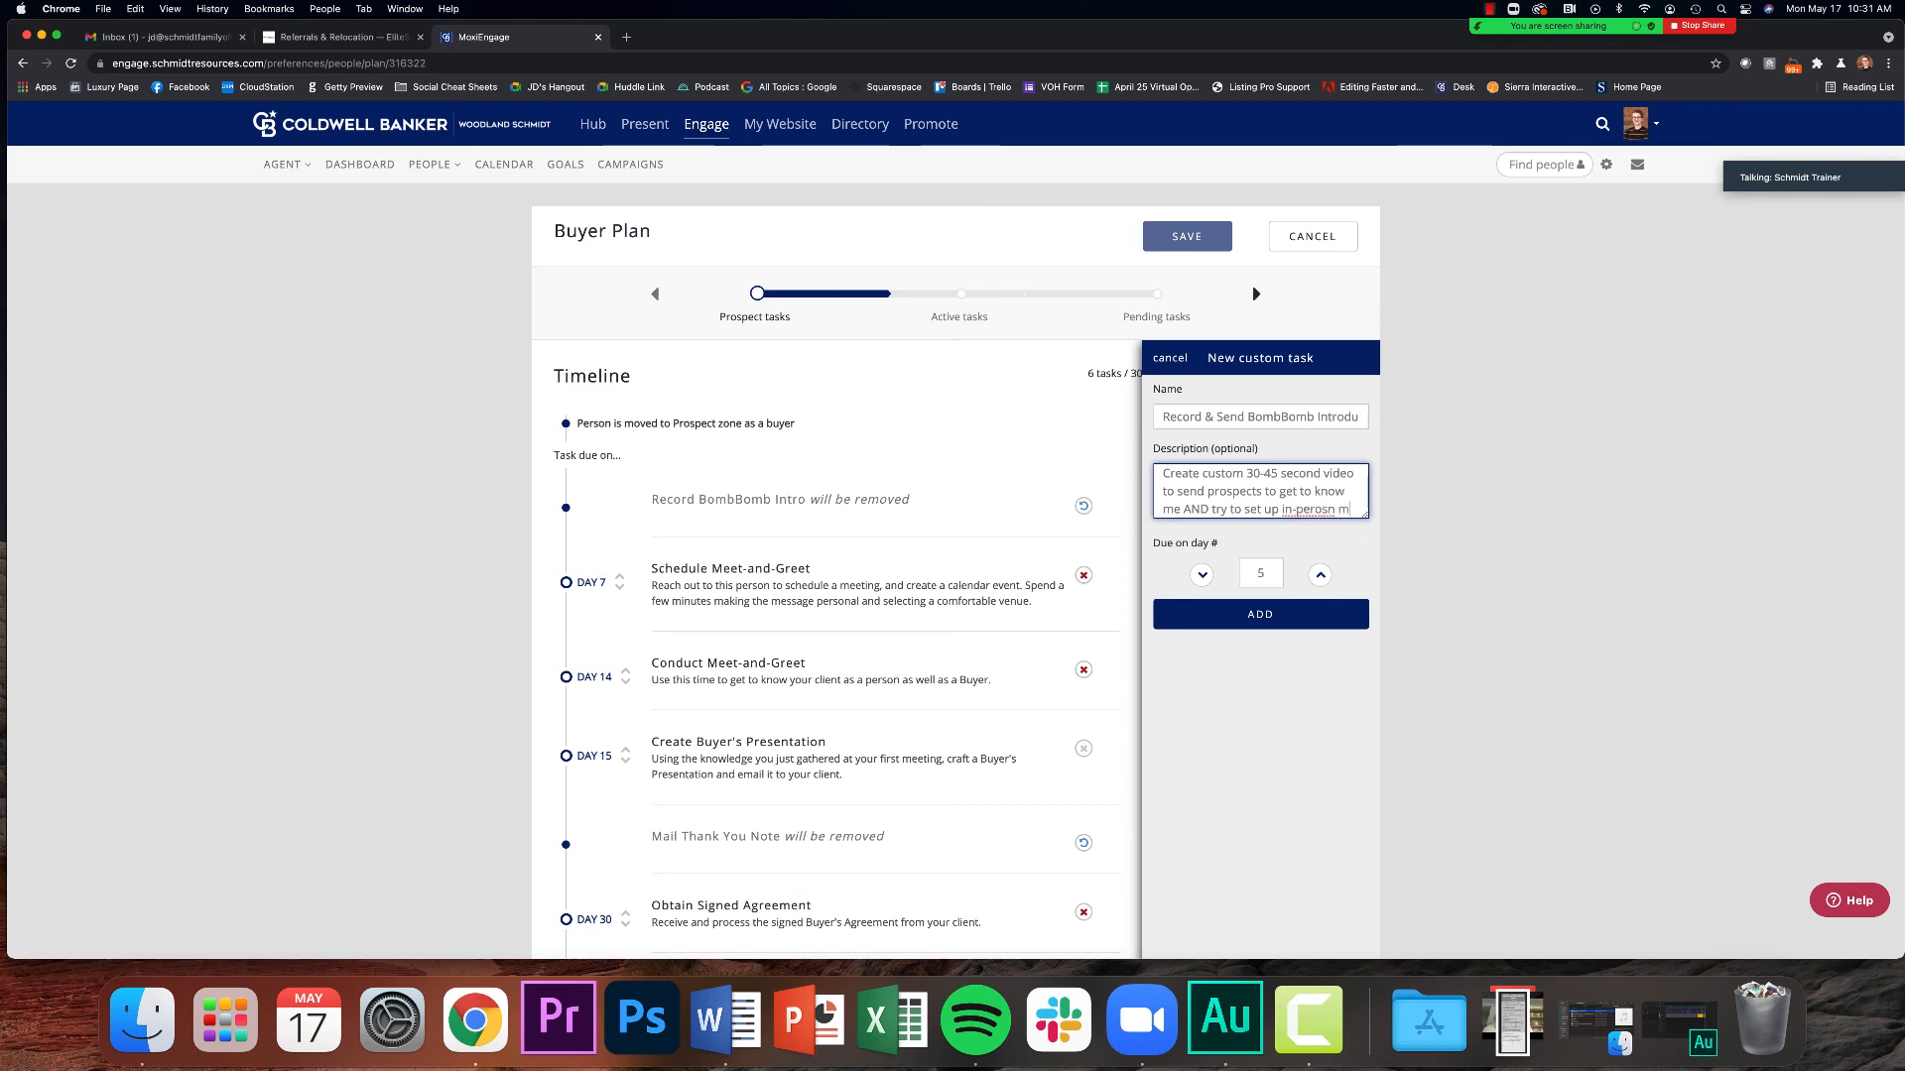
pyautogui.press('BackSpace')
pyautogui.press('BackSpace')
pyautogui.press('BackSpace')
pyautogui.press('BackSpace')
pyautogui.press('BackSpace')
pyautogui.write('son meeting.')
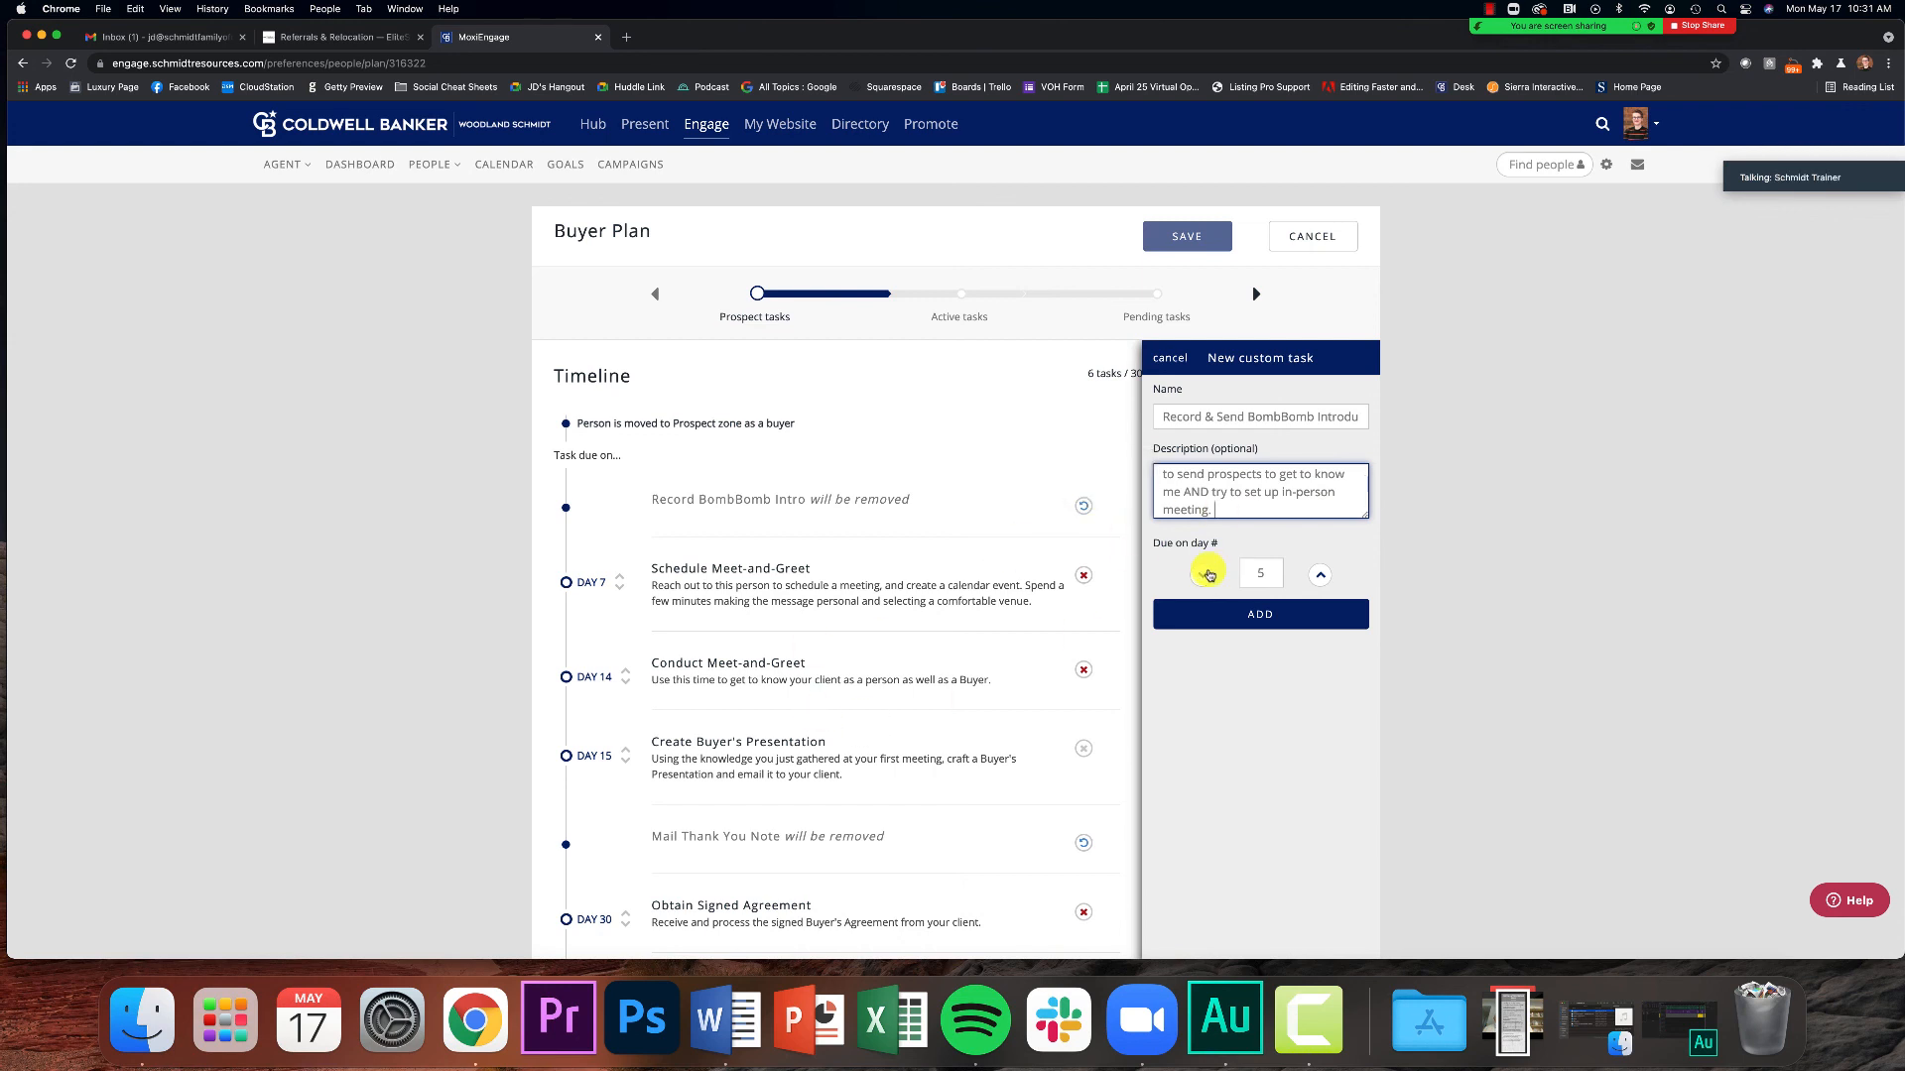
# Make the custom task due on day 3 and add it to the prospect timeline.
pyautogui.click(1204, 576)
pyautogui.click(1204, 576)
pyautogui.click(1260, 577)
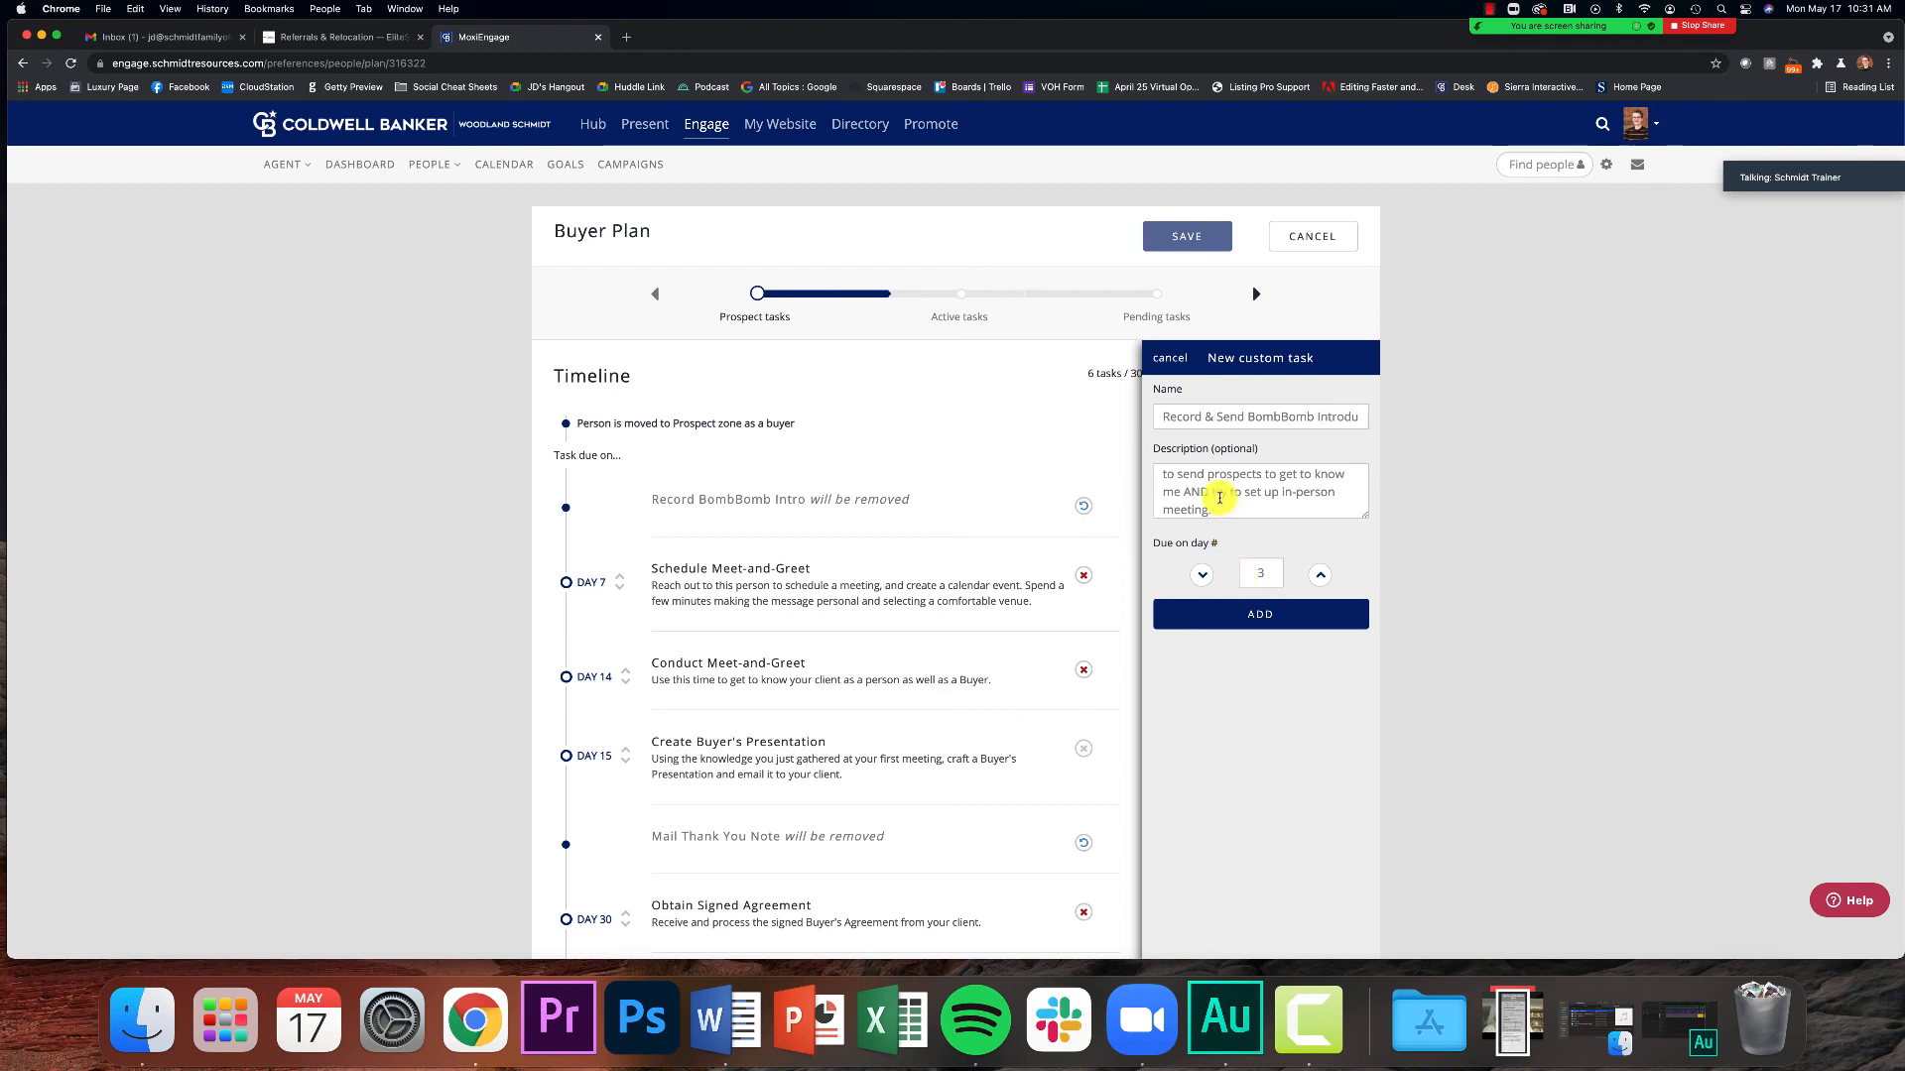
pyautogui.click(1217, 614)
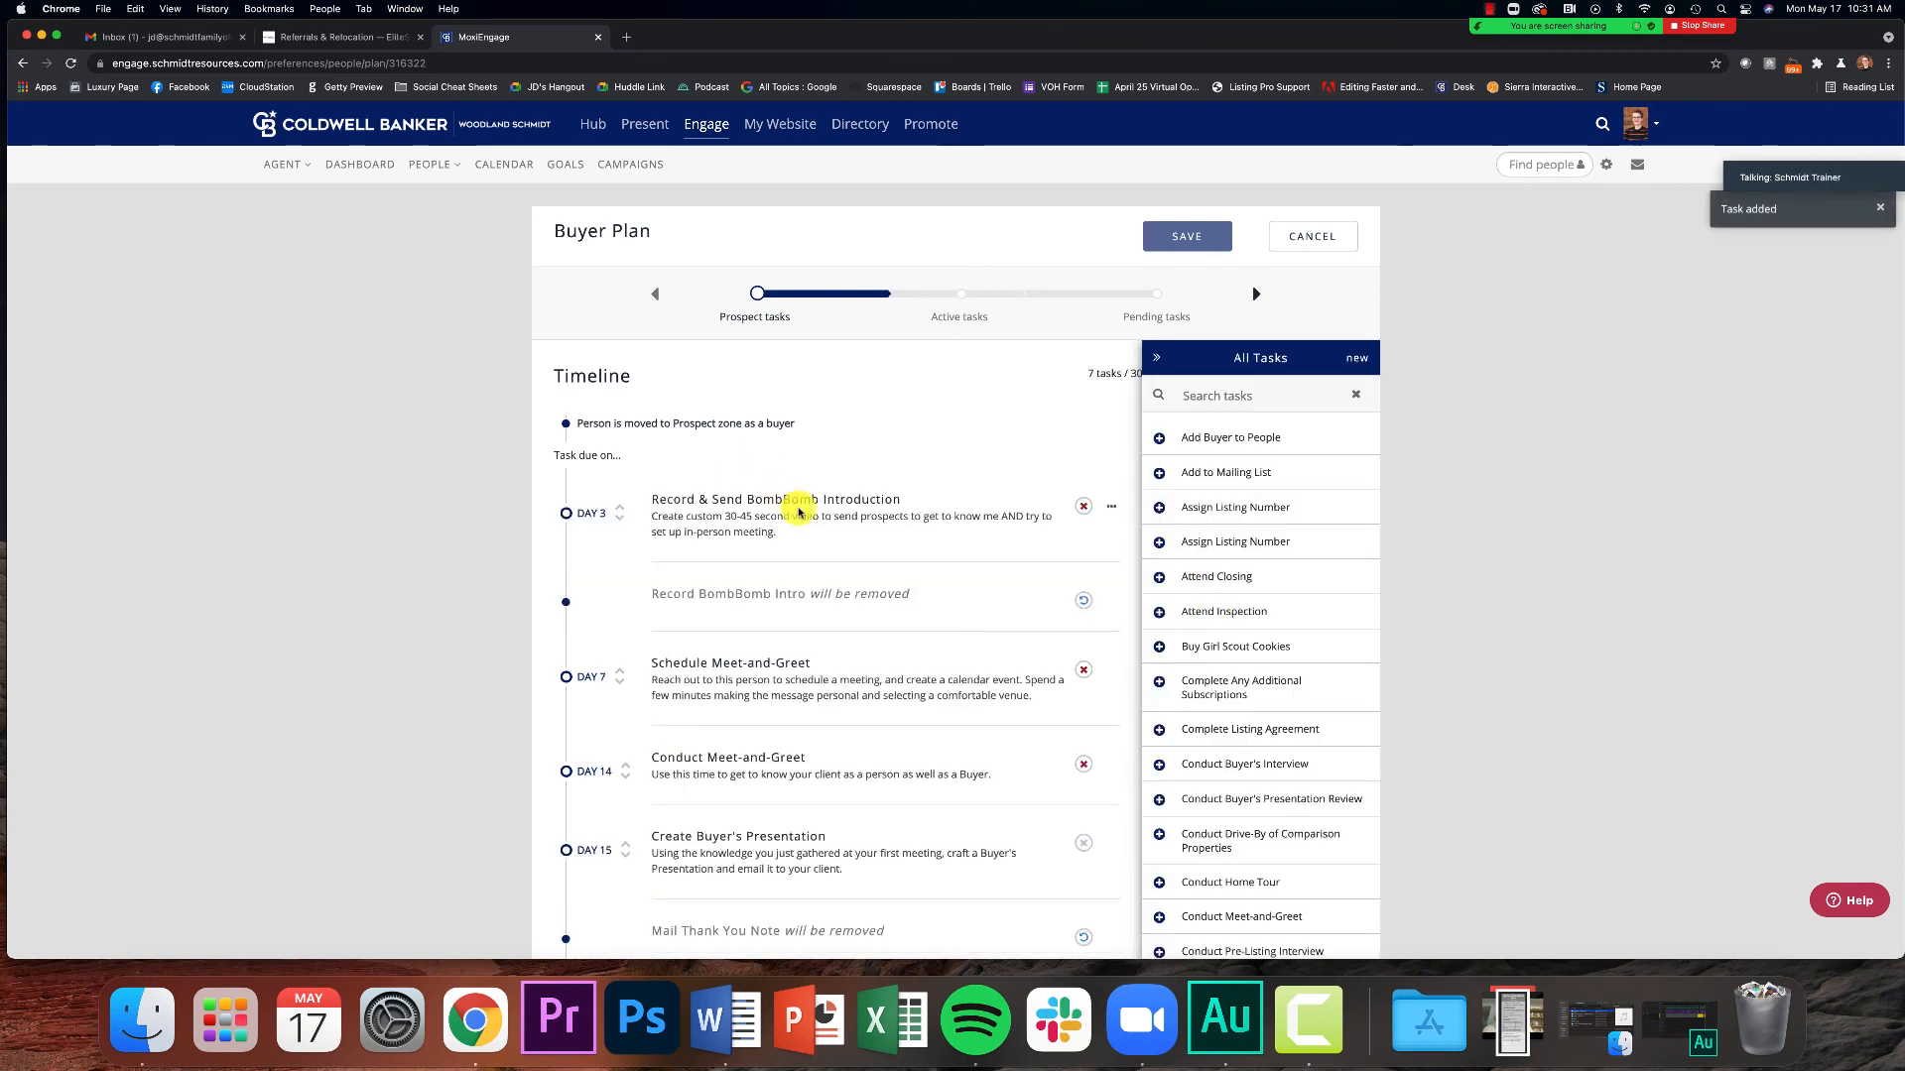
# Close the list of available tasks, look over the prospect timeline, then save the Buyer Plan and acknowledge the notice.
pyautogui.click(1157, 358)
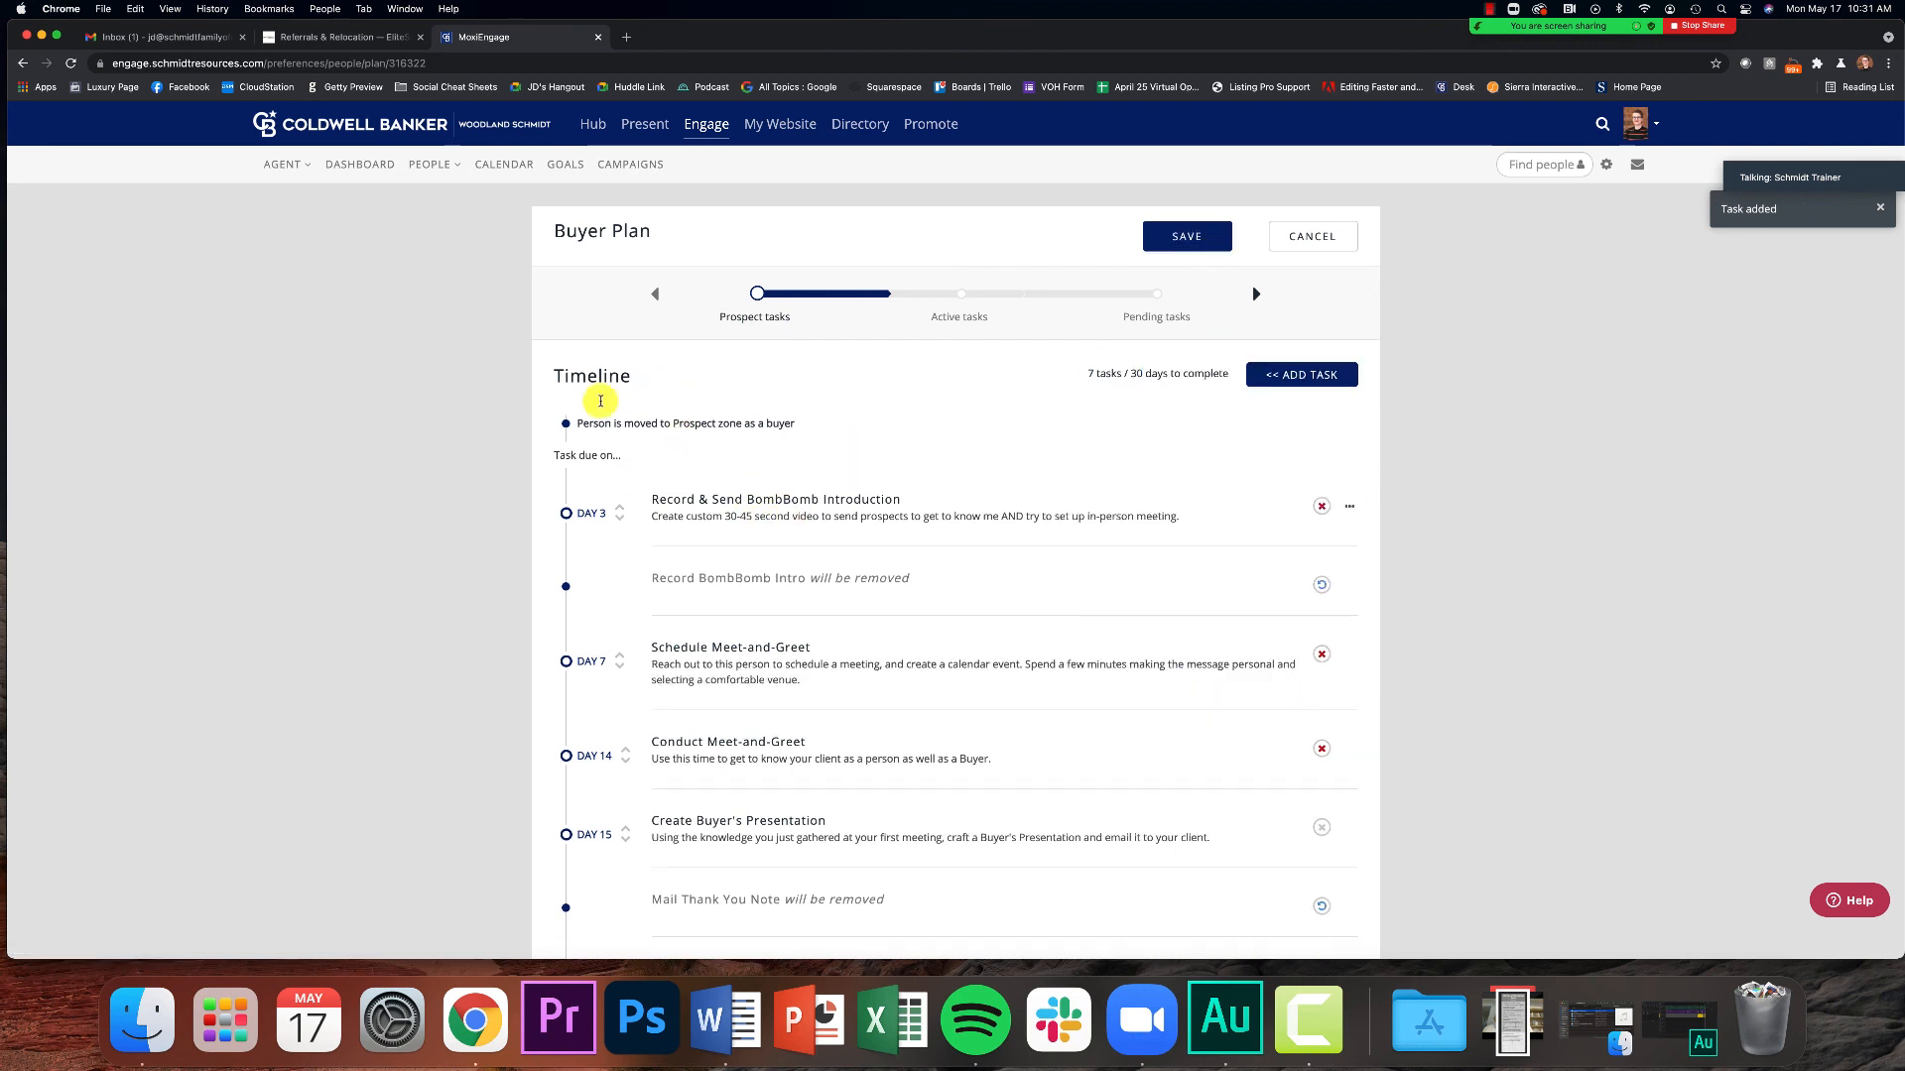
pyautogui.moveTo(652, 501); pyautogui.dragTo(900, 503)
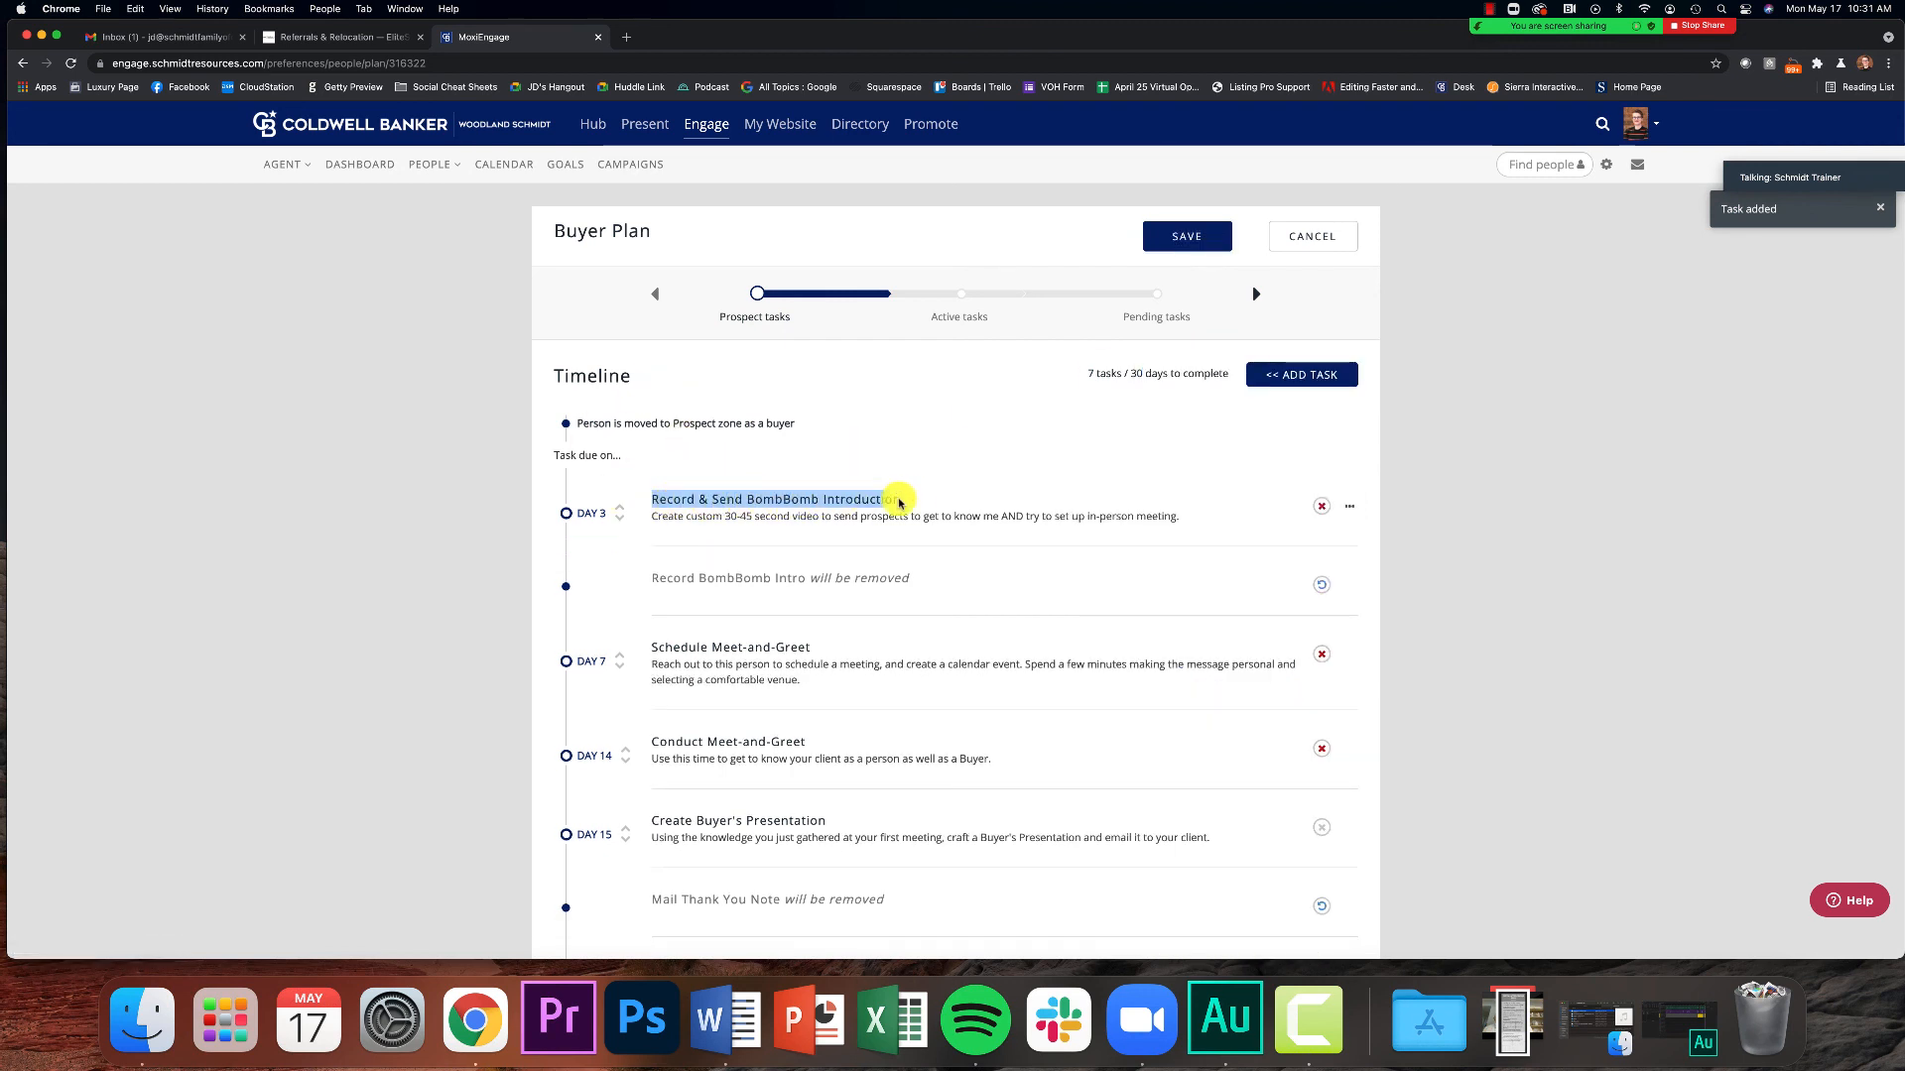
pyautogui.moveTo(652, 516); pyautogui.dragTo(1178, 514)
pyautogui.scroll(-2, 1178, 514)
pyautogui.click(899, 518)
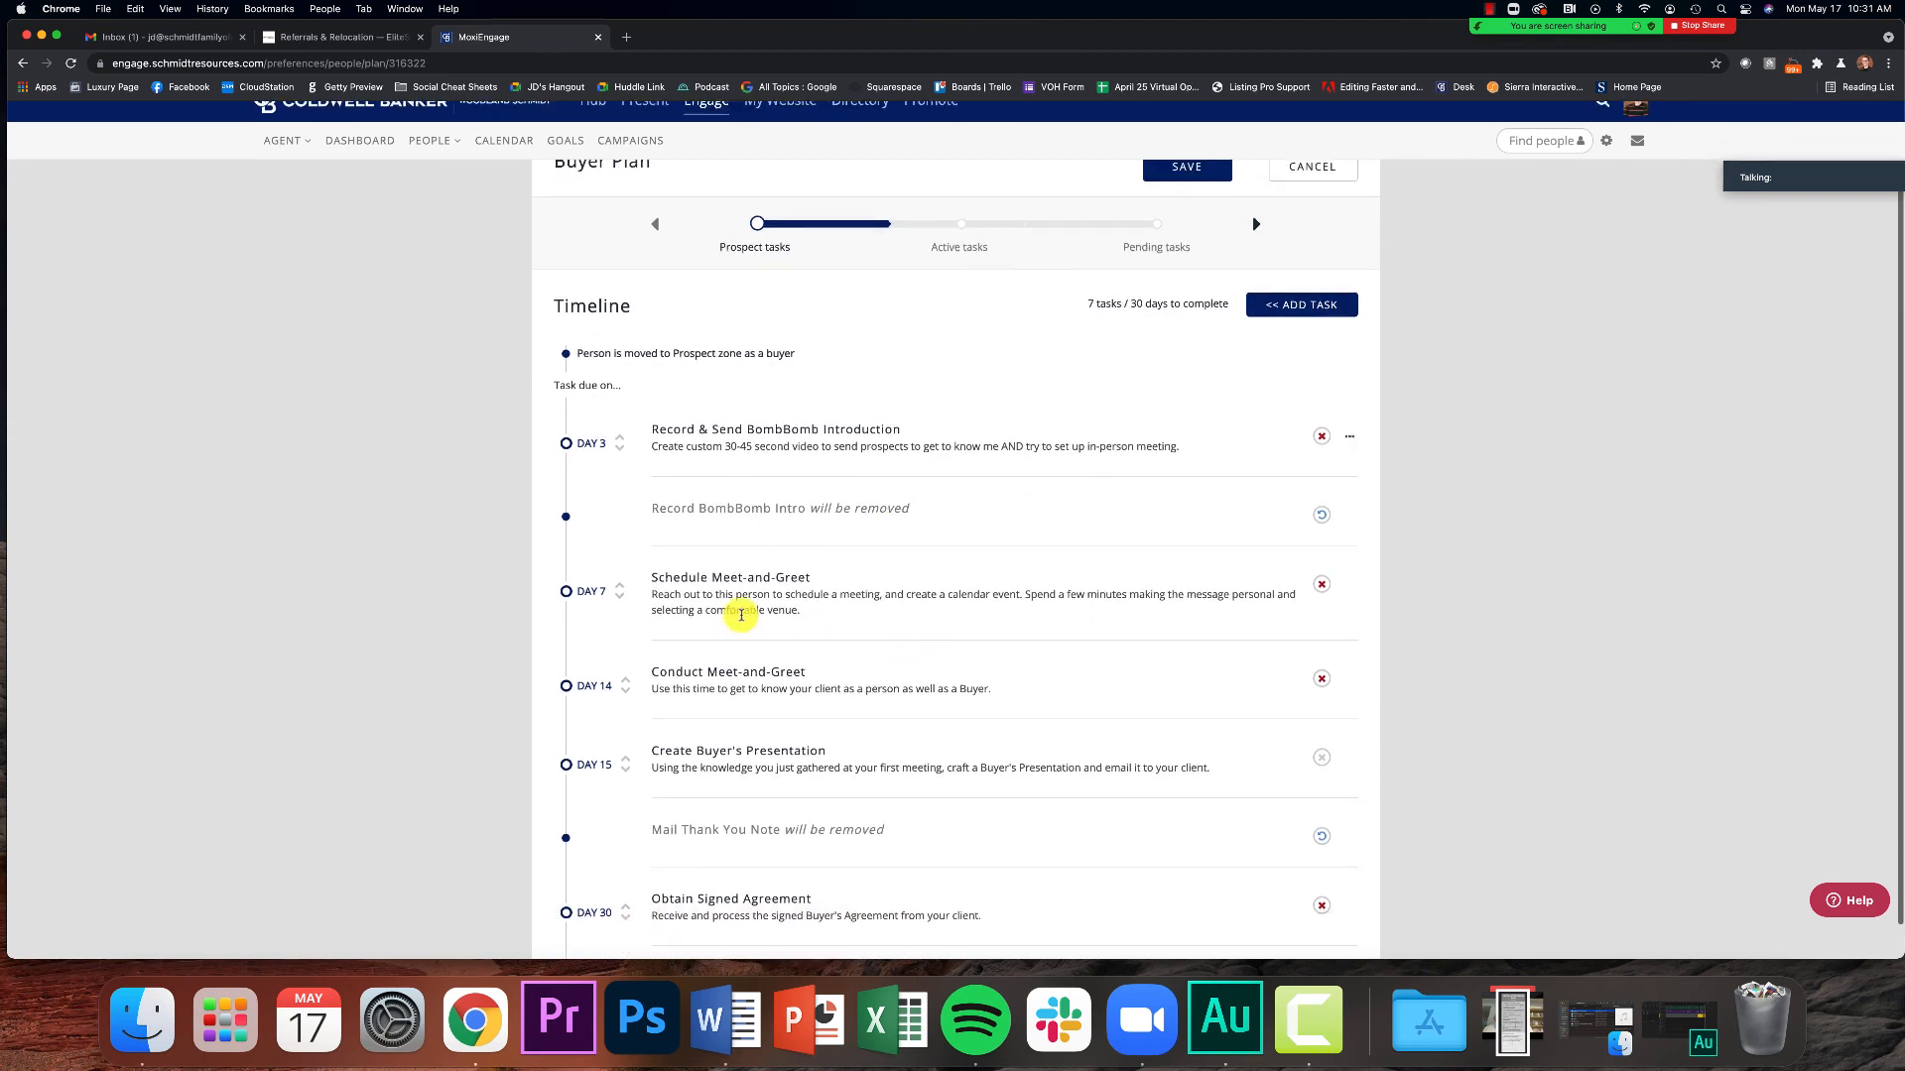
pyautogui.moveTo(649, 578); pyautogui.dragTo(818, 605)
pyautogui.click(819, 604)
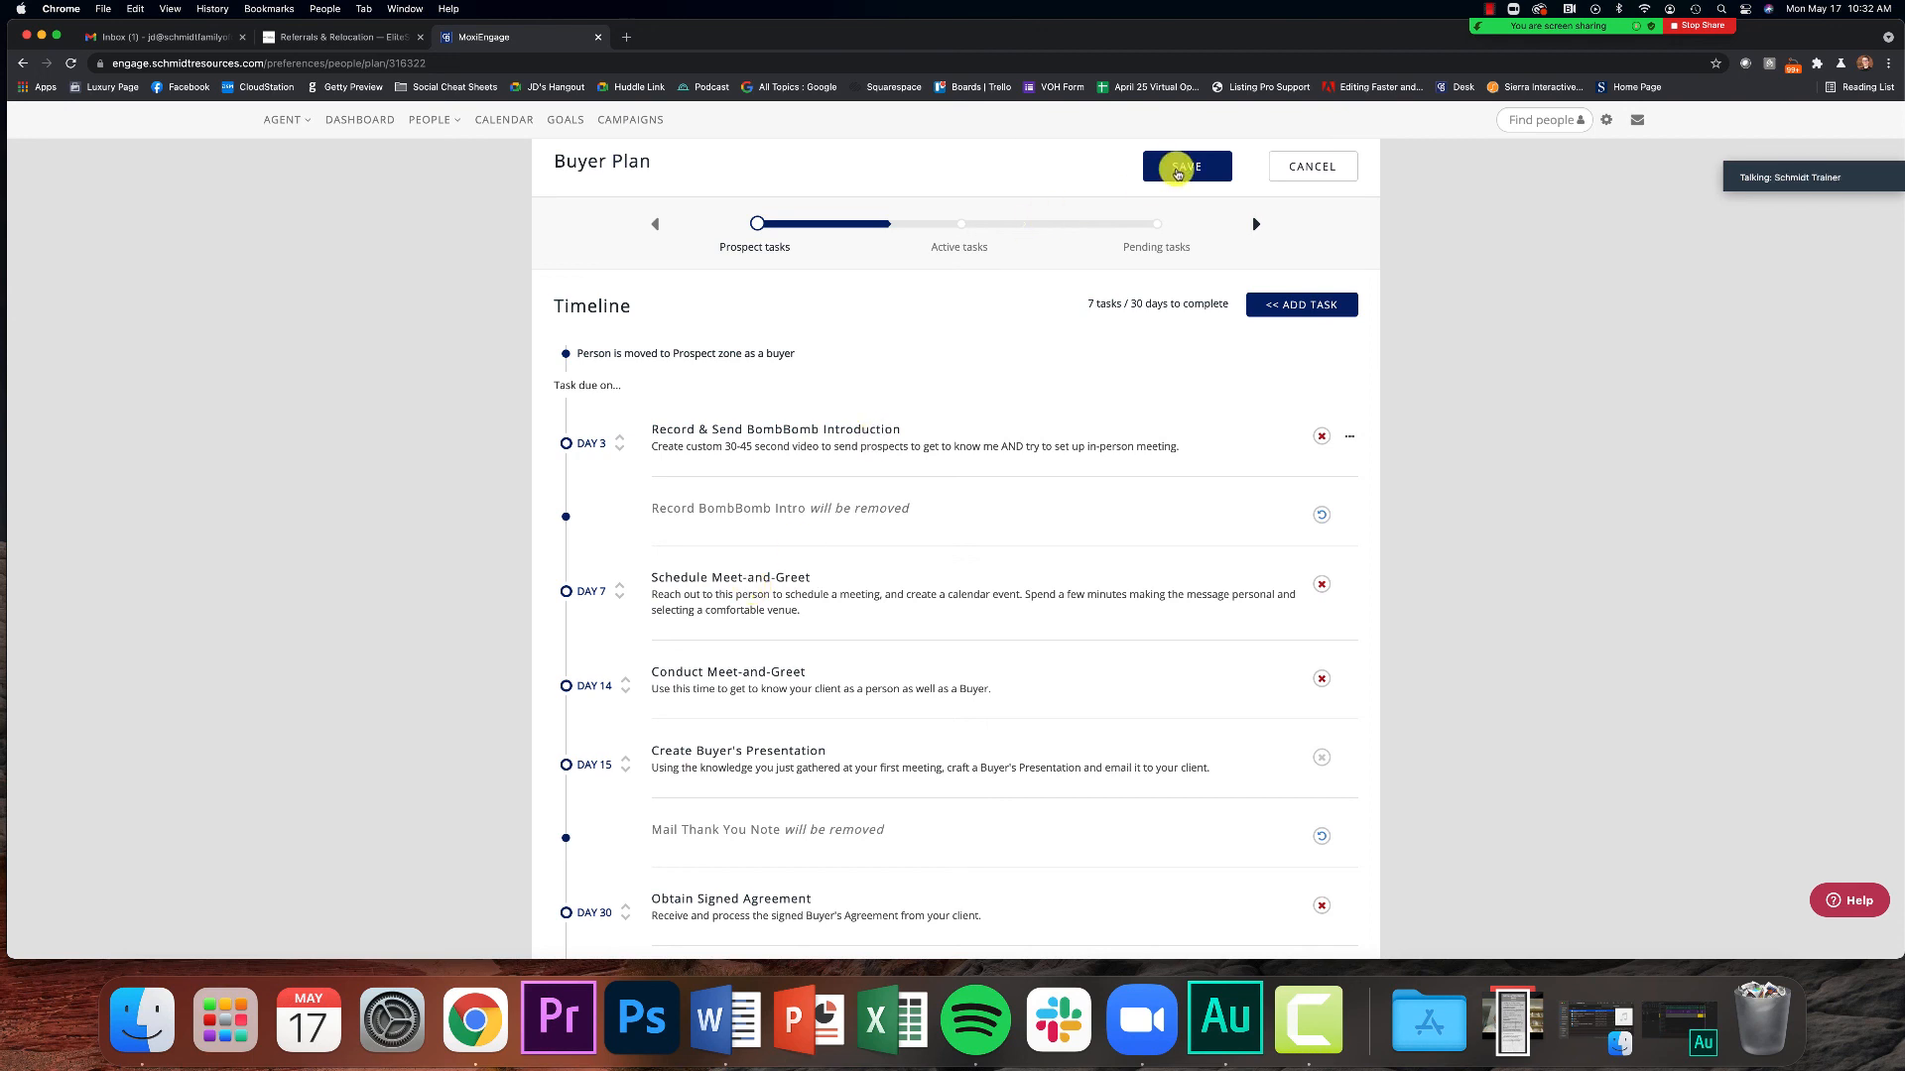
pyautogui.click(1178, 174)
pyautogui.click(977, 329)
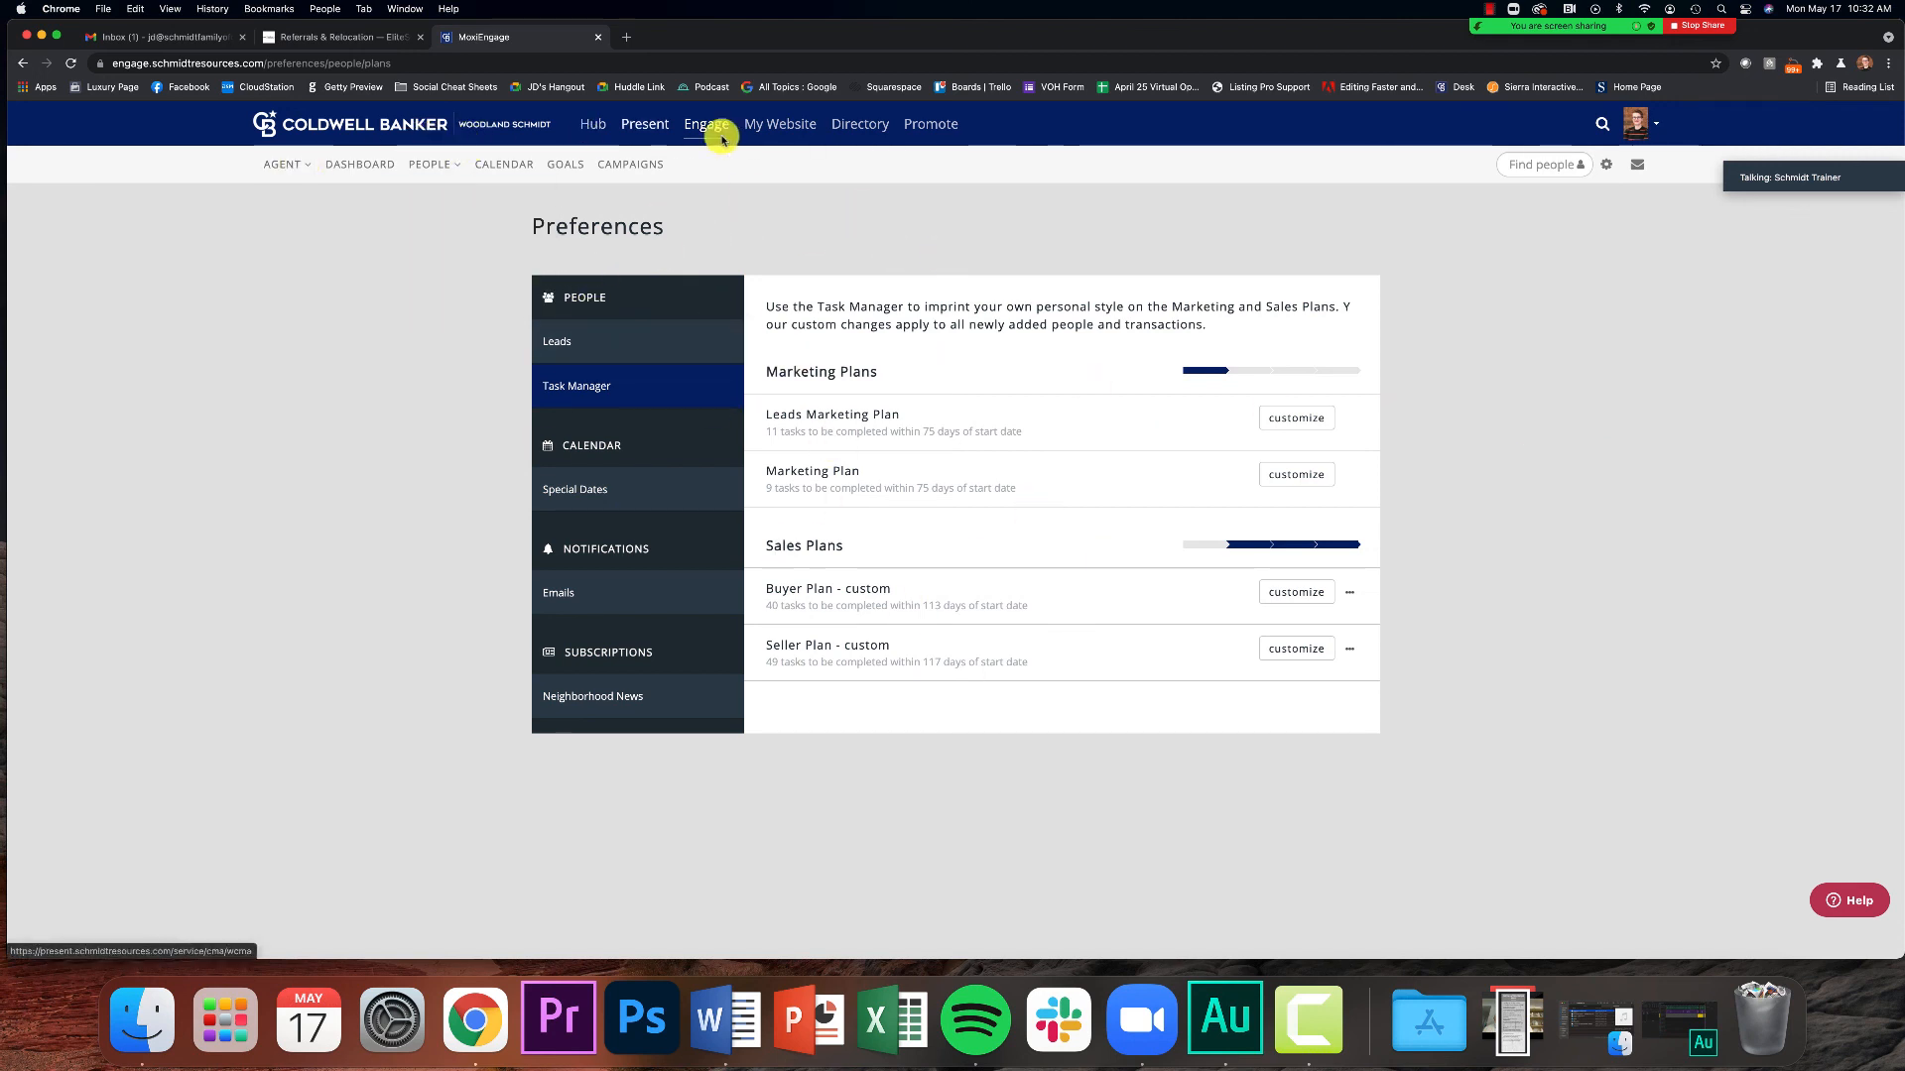
# Open the account's own profile page, dismiss the recommendation survey and look over the personal info.
pyautogui.click(1635, 123)
pyautogui.click(1495, 342)
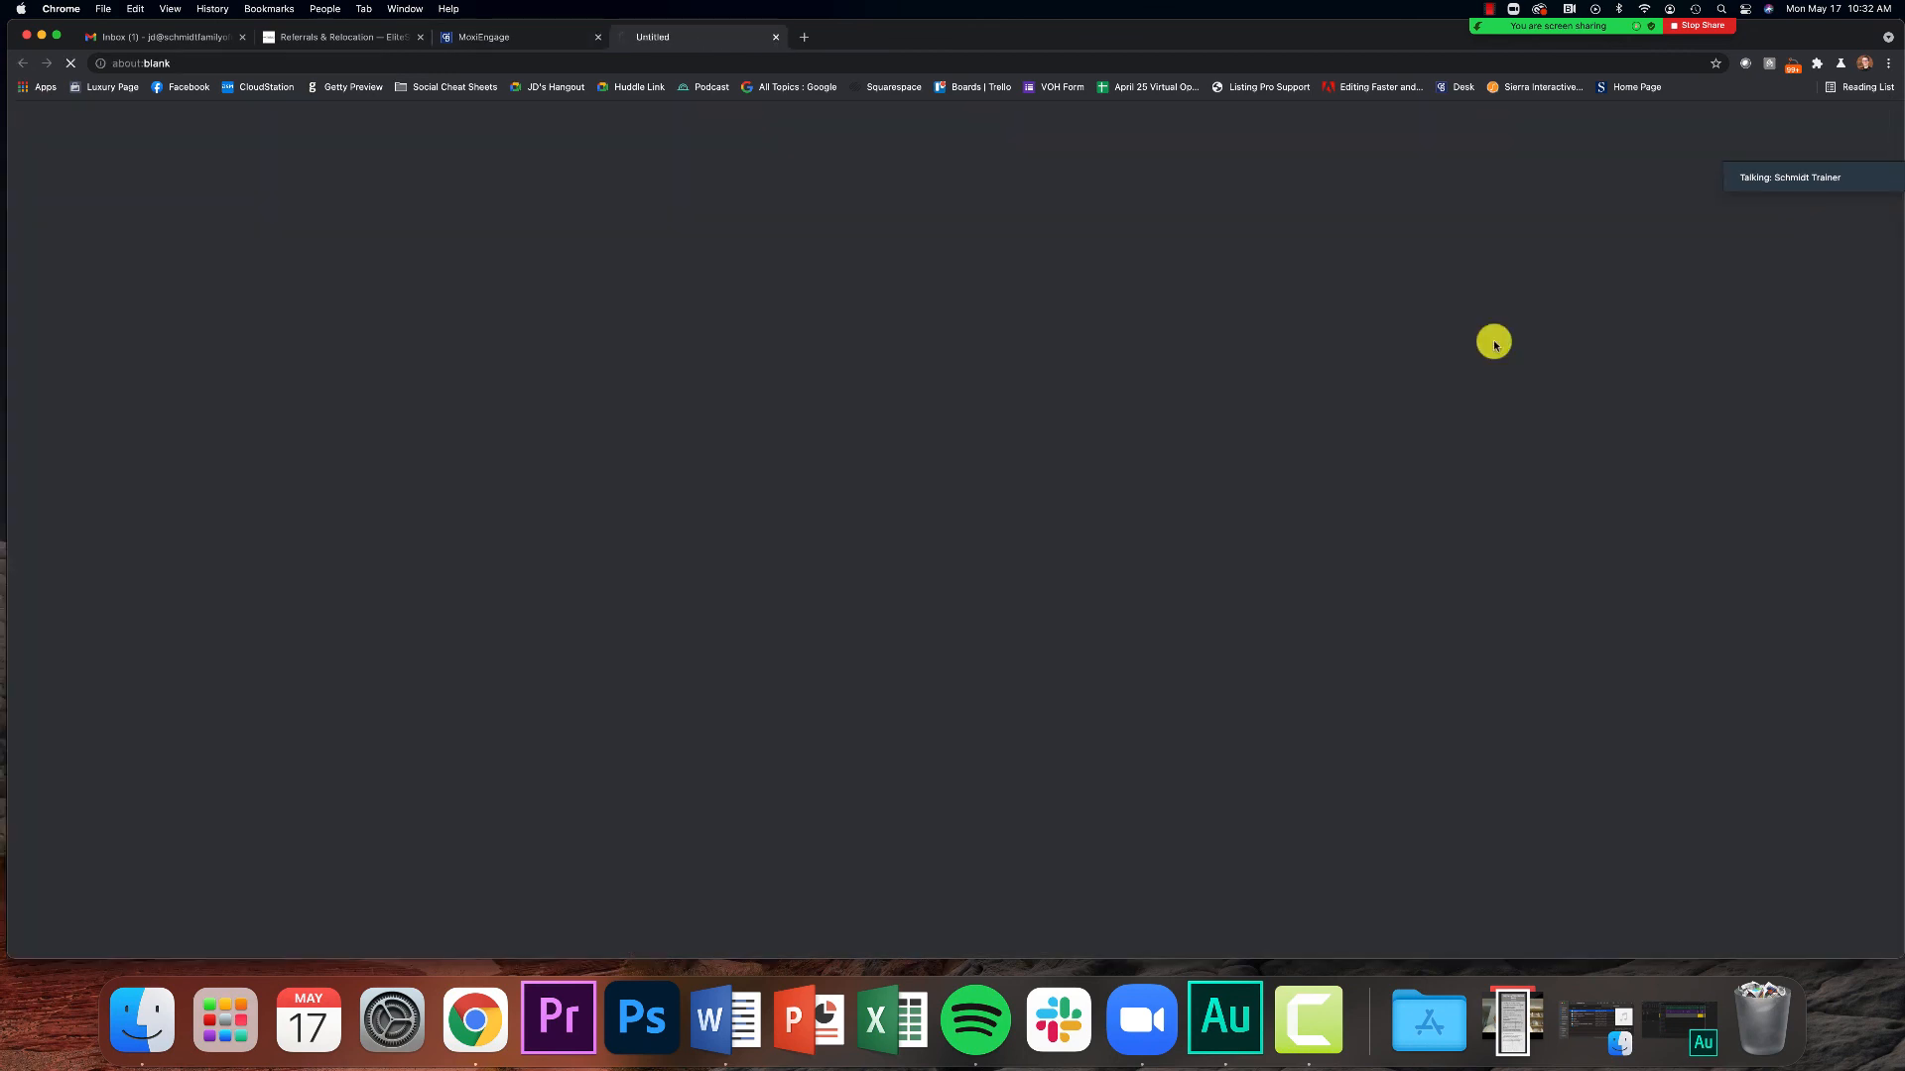
pyautogui.moveTo(1519, 30)
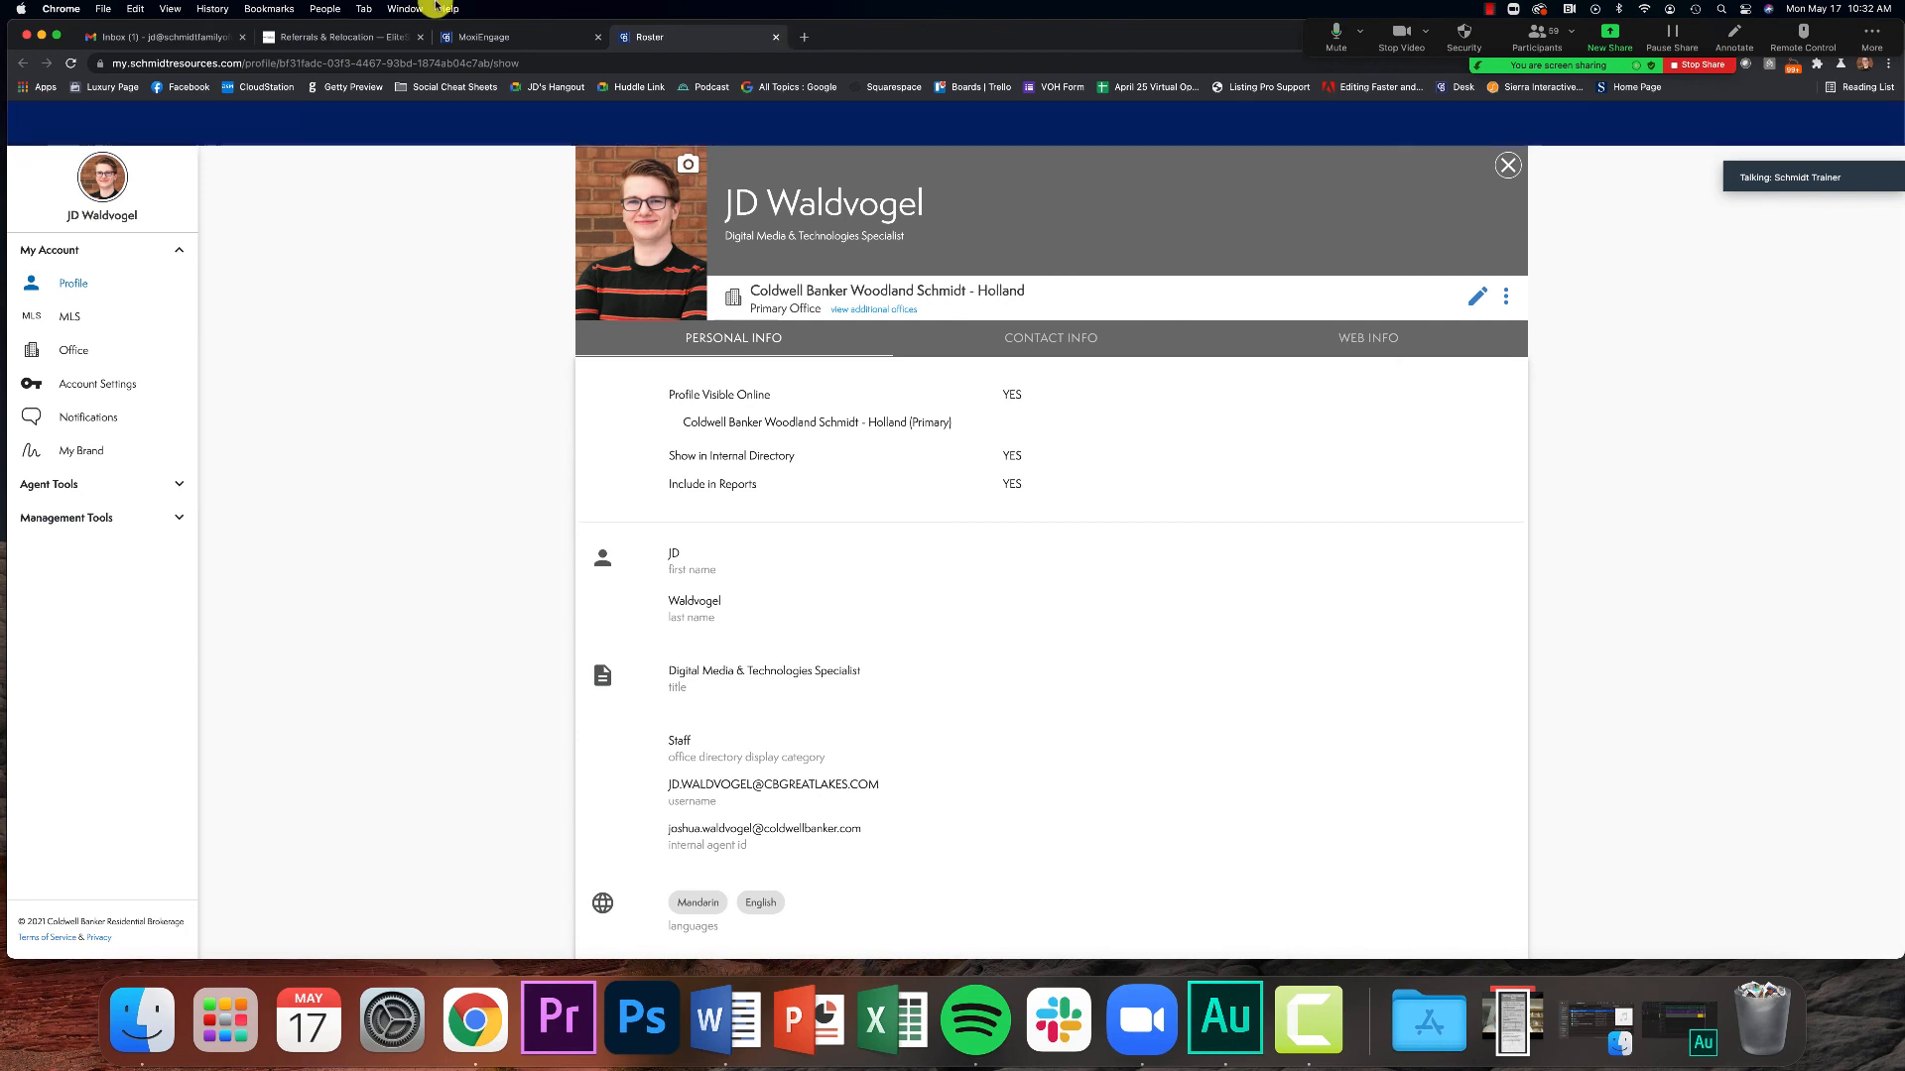
pyautogui.click(583, 36)
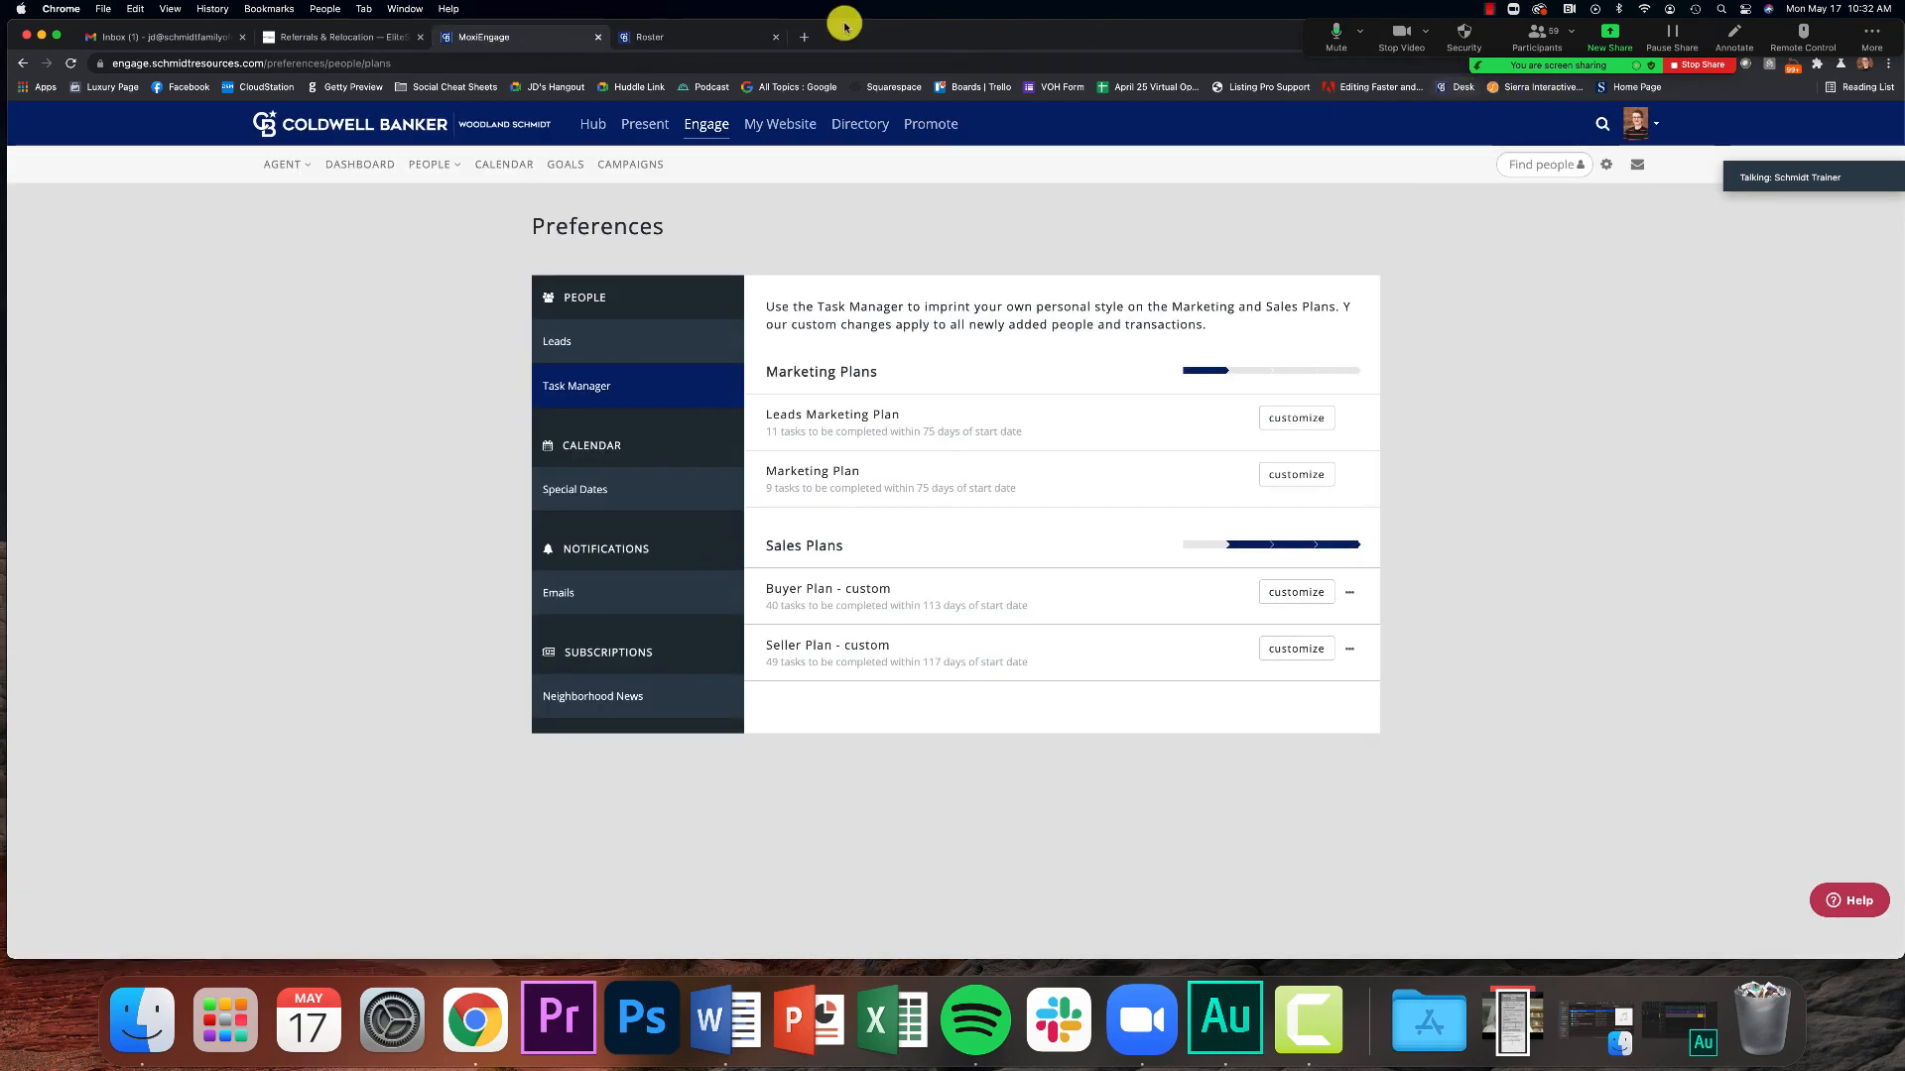
pyautogui.click(731, 33)
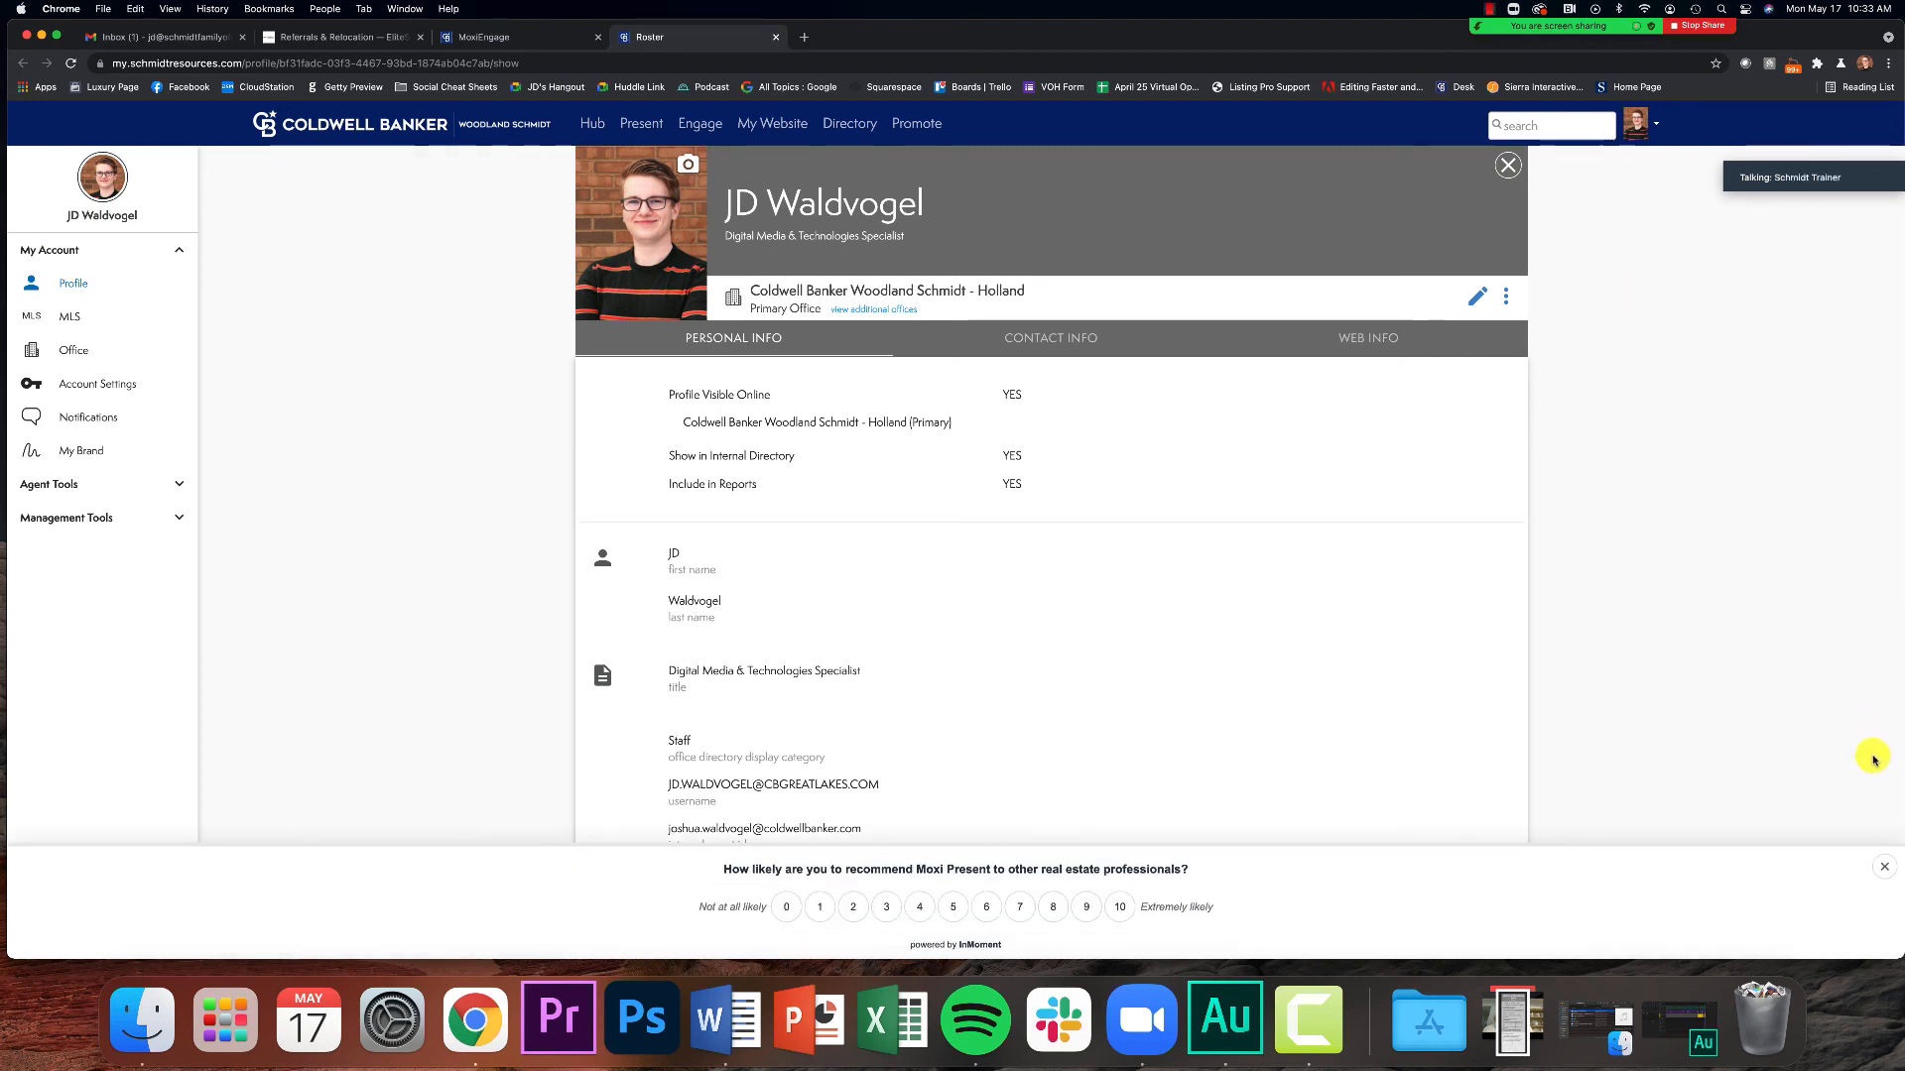
pyautogui.click(1884, 866)
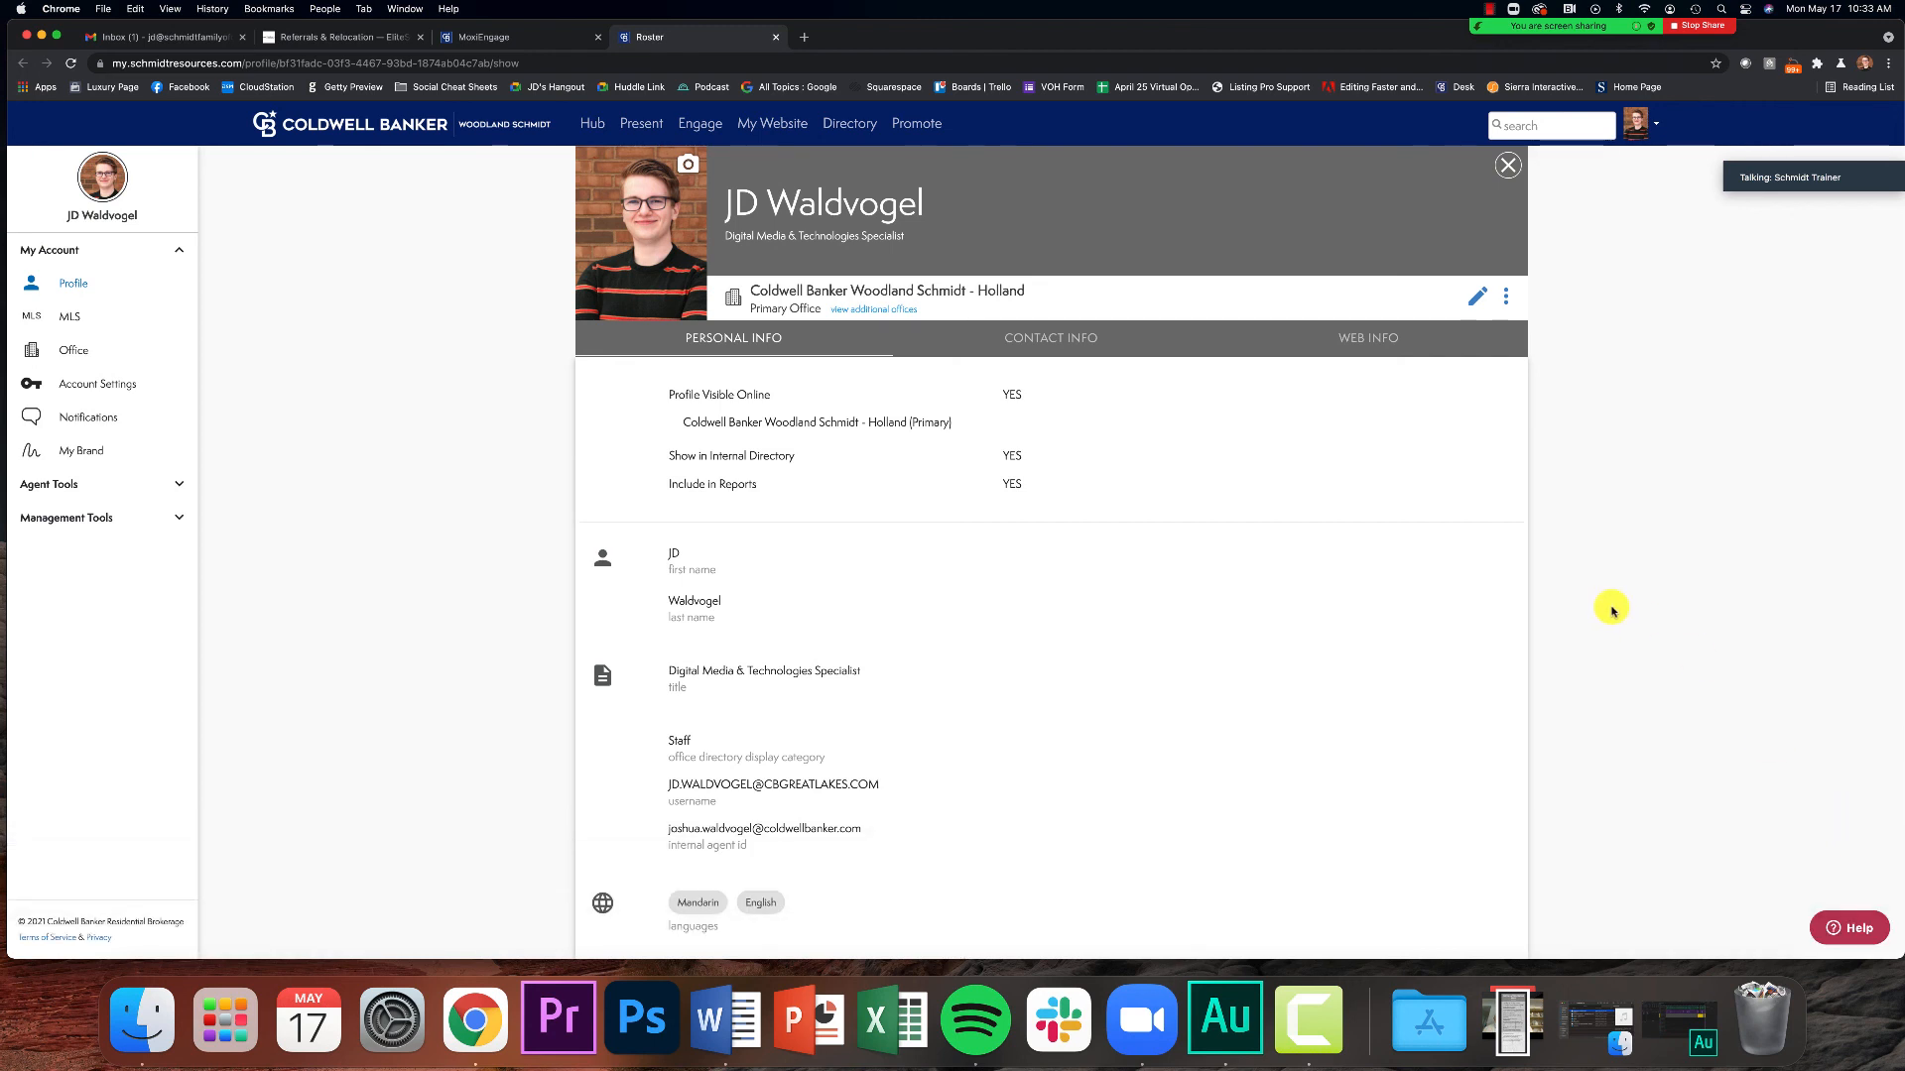
pyautogui.scroll(-1, 1612, 610)
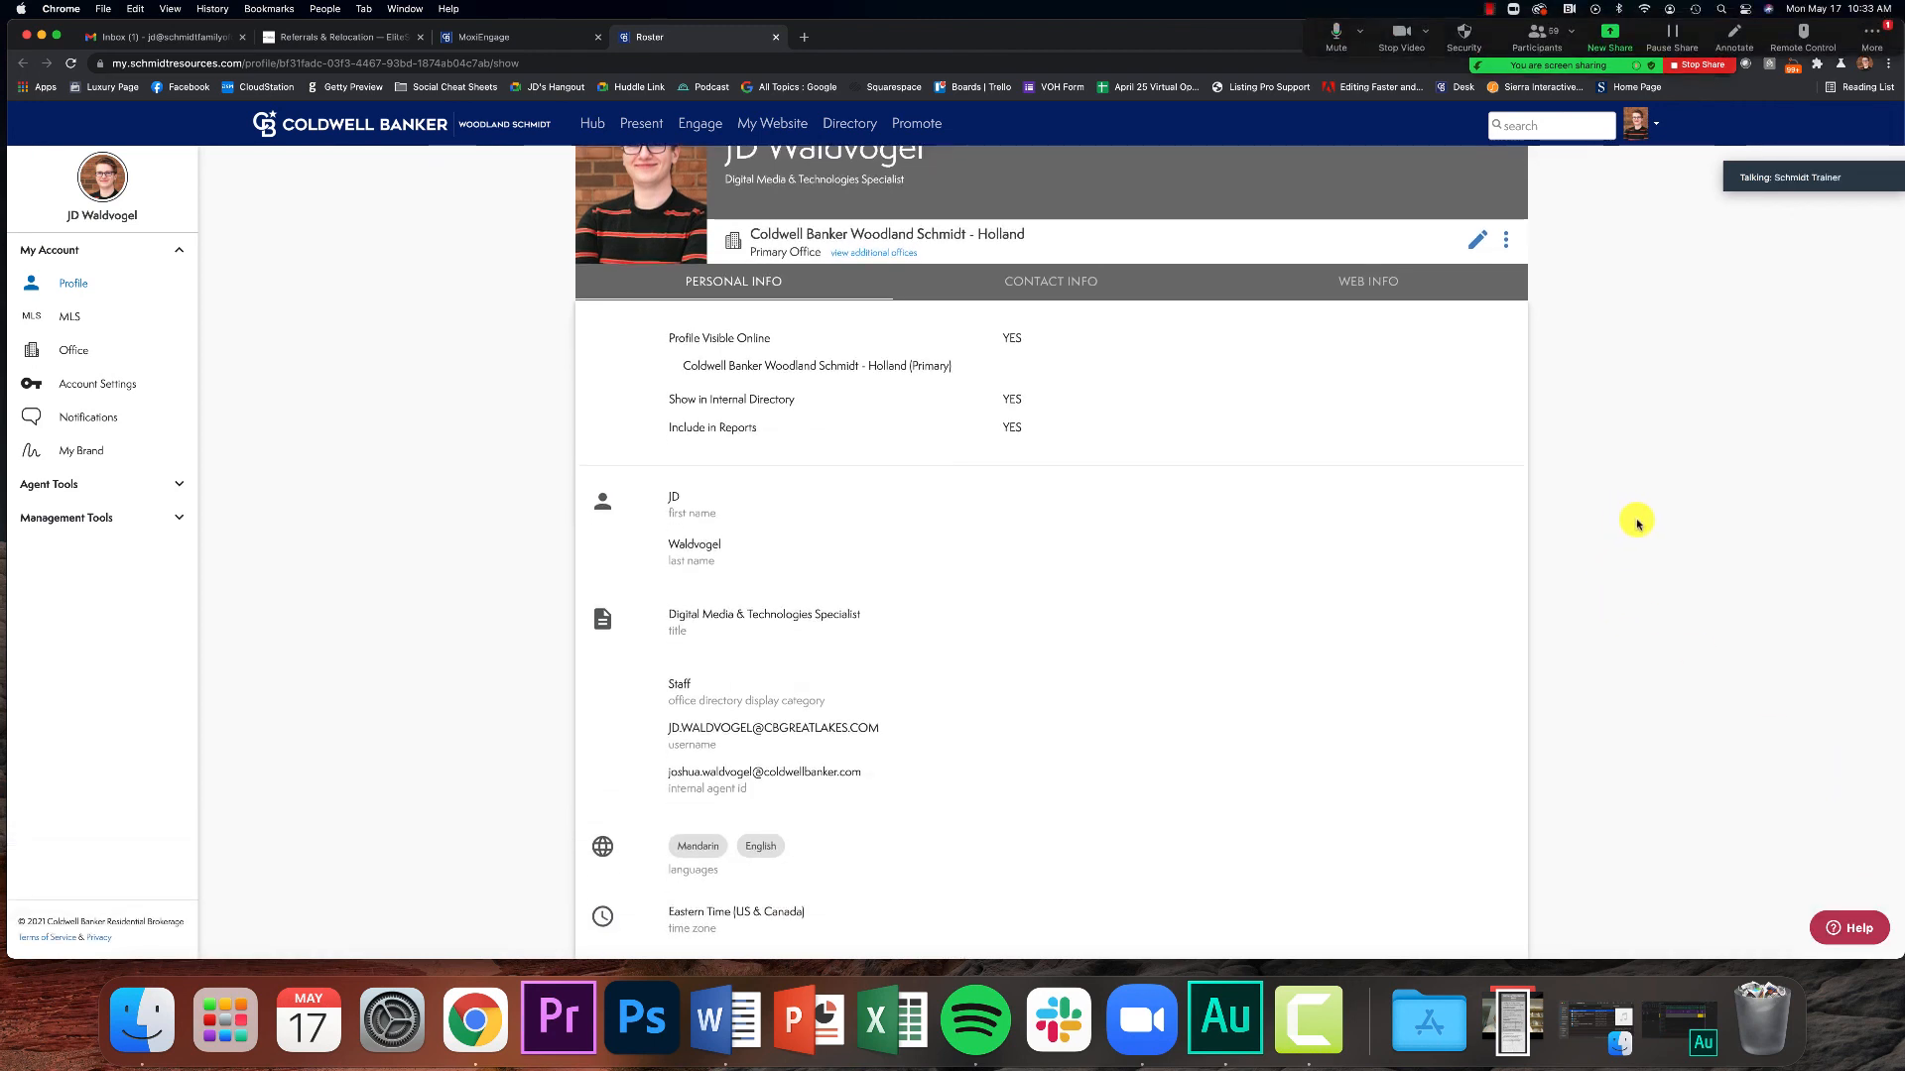
pyautogui.scroll(1, 1634, 522)
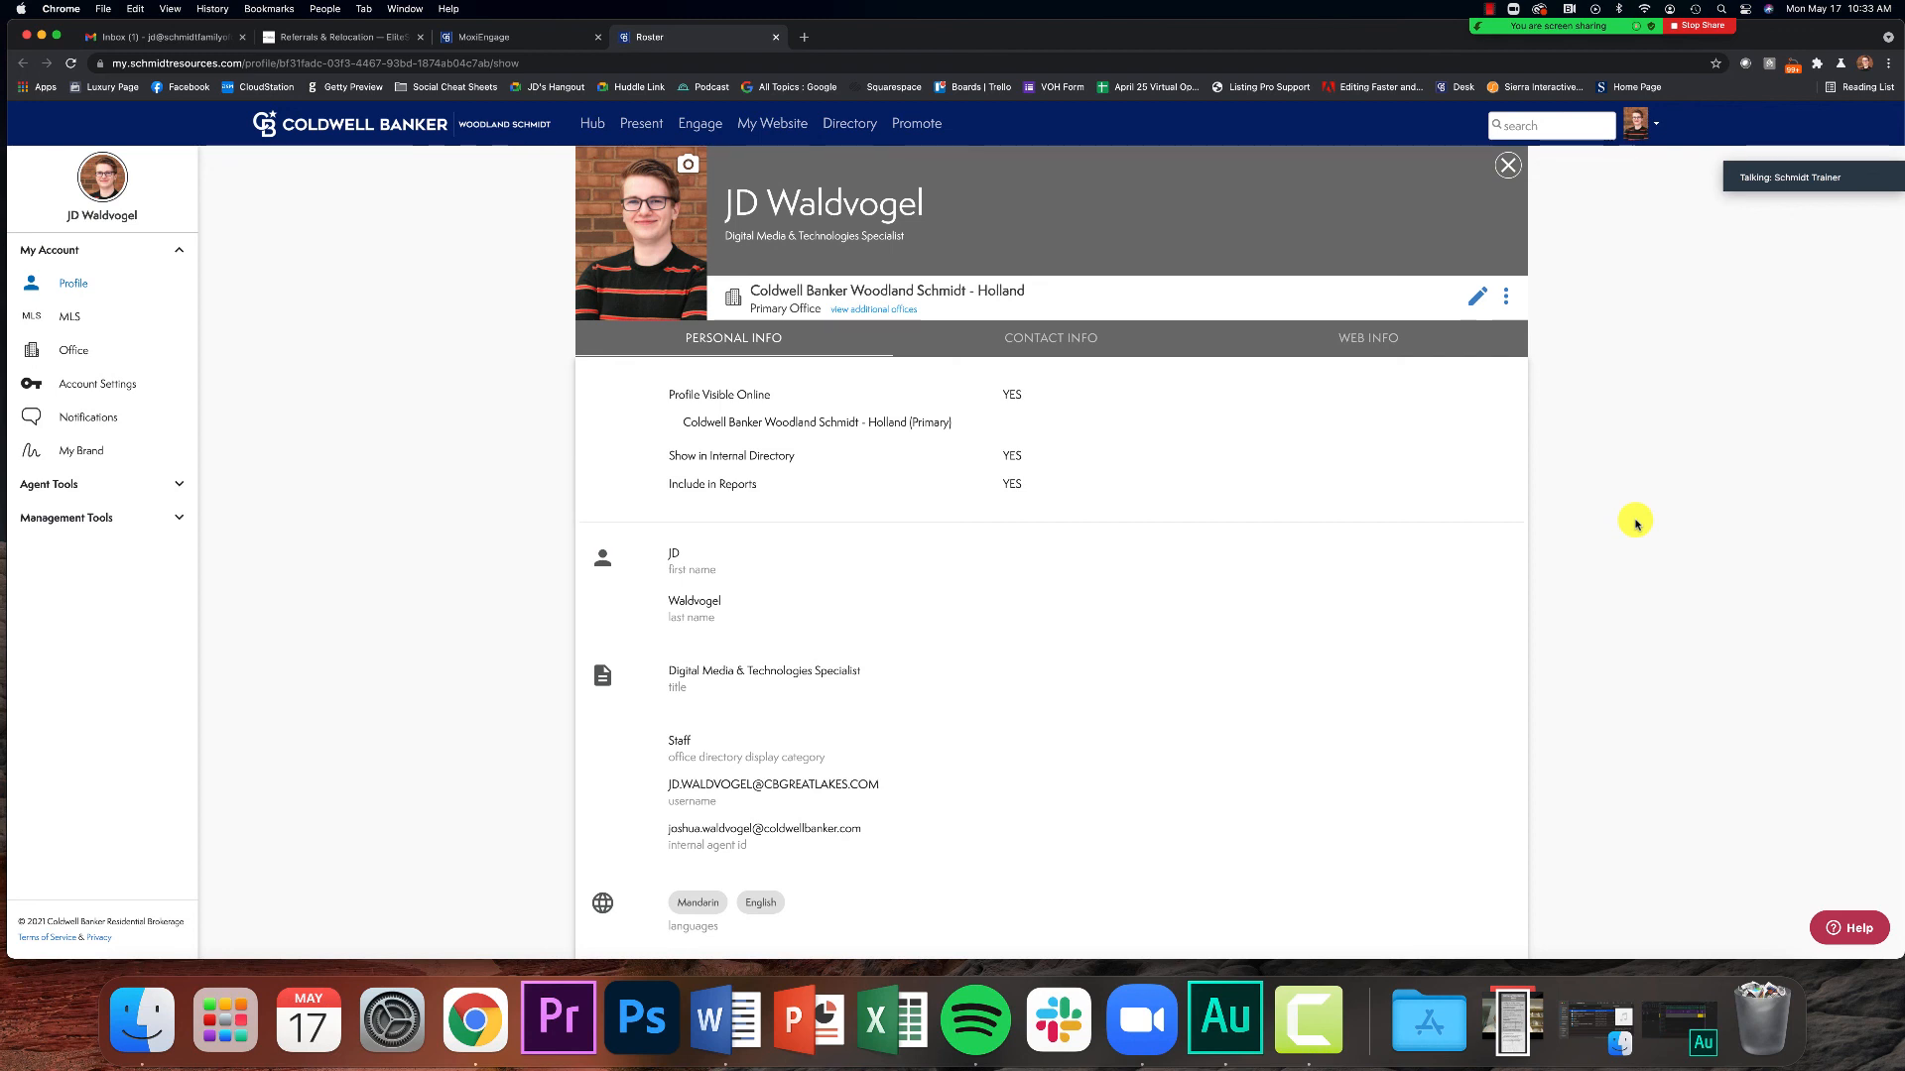
# Switch to the Zoom meeting chat, move it clear of the profile page to read the messages, then close it.
pyautogui.moveTo(1627, 22)
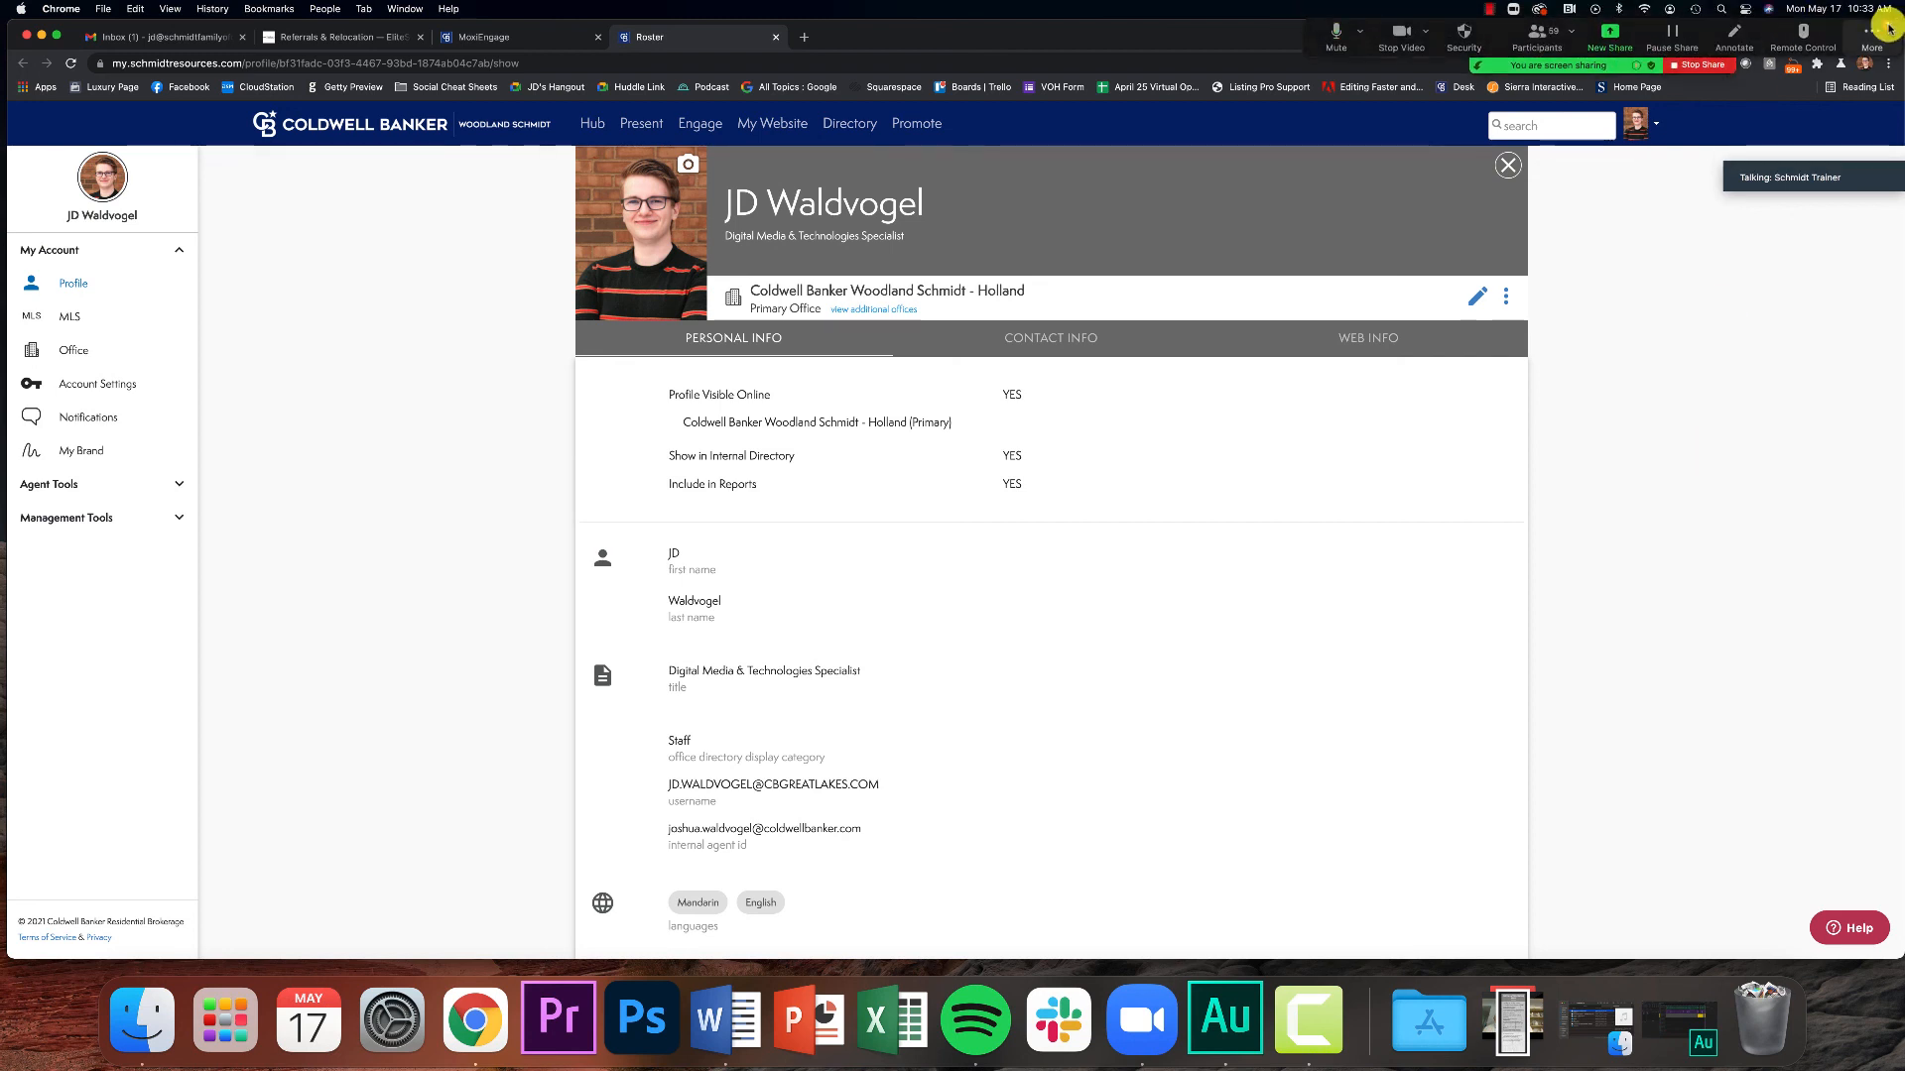
pyautogui.click(1875, 29)
pyautogui.click(1825, 71)
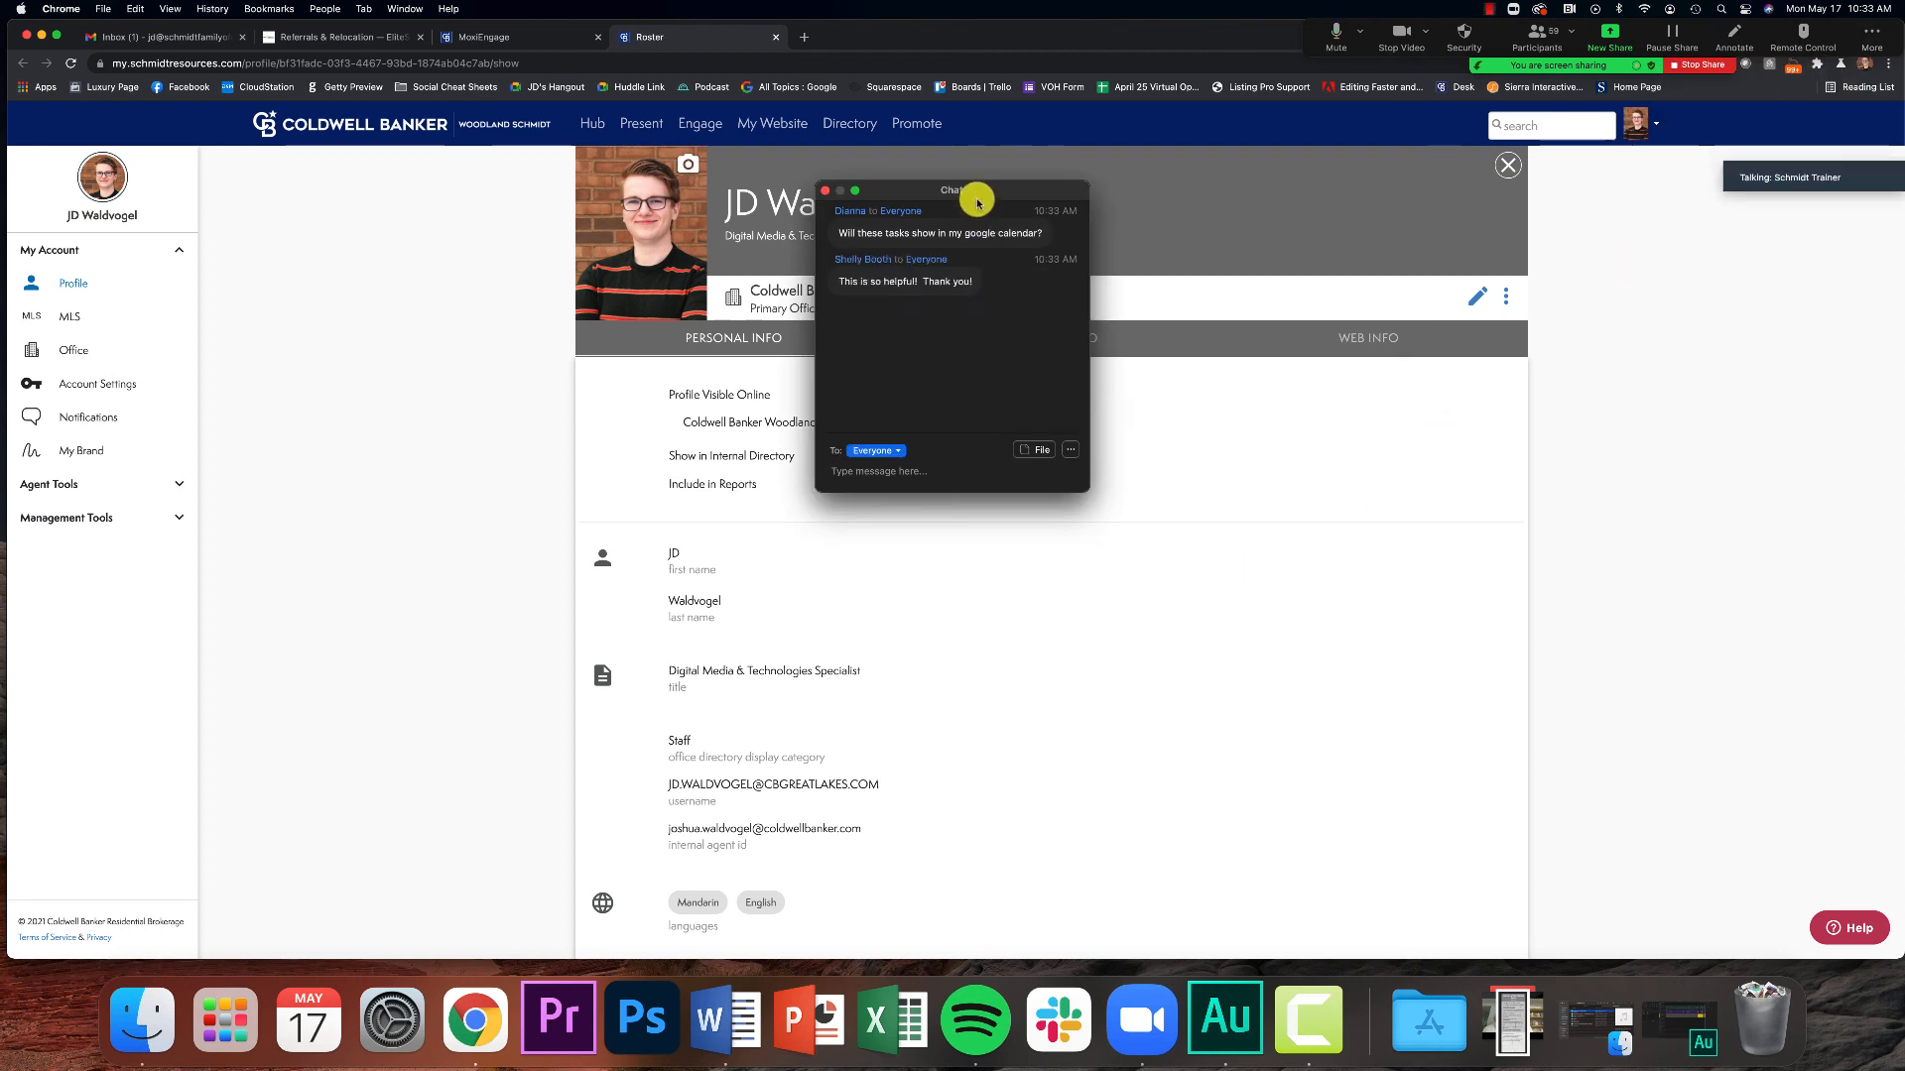
pyautogui.moveTo(992, 194); pyautogui.dragTo(1607, 620)
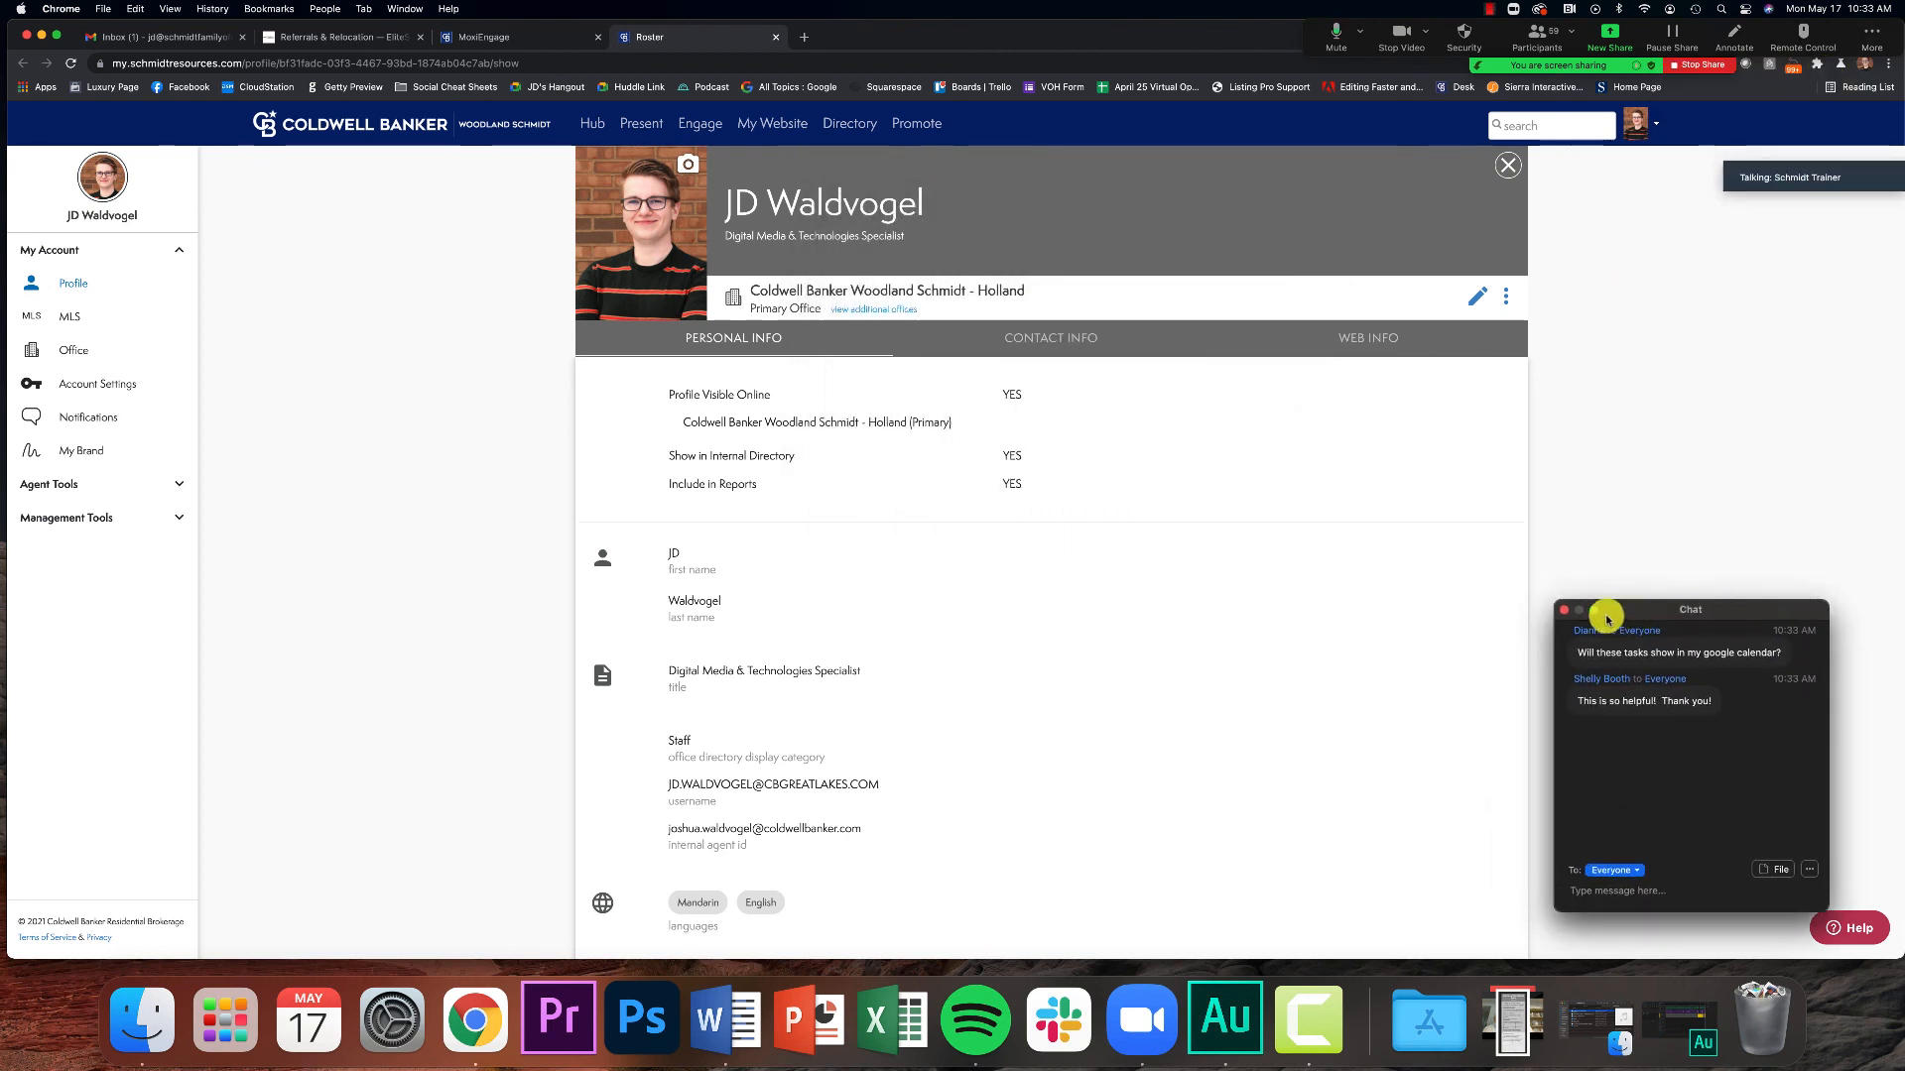
pyautogui.click(1564, 609)
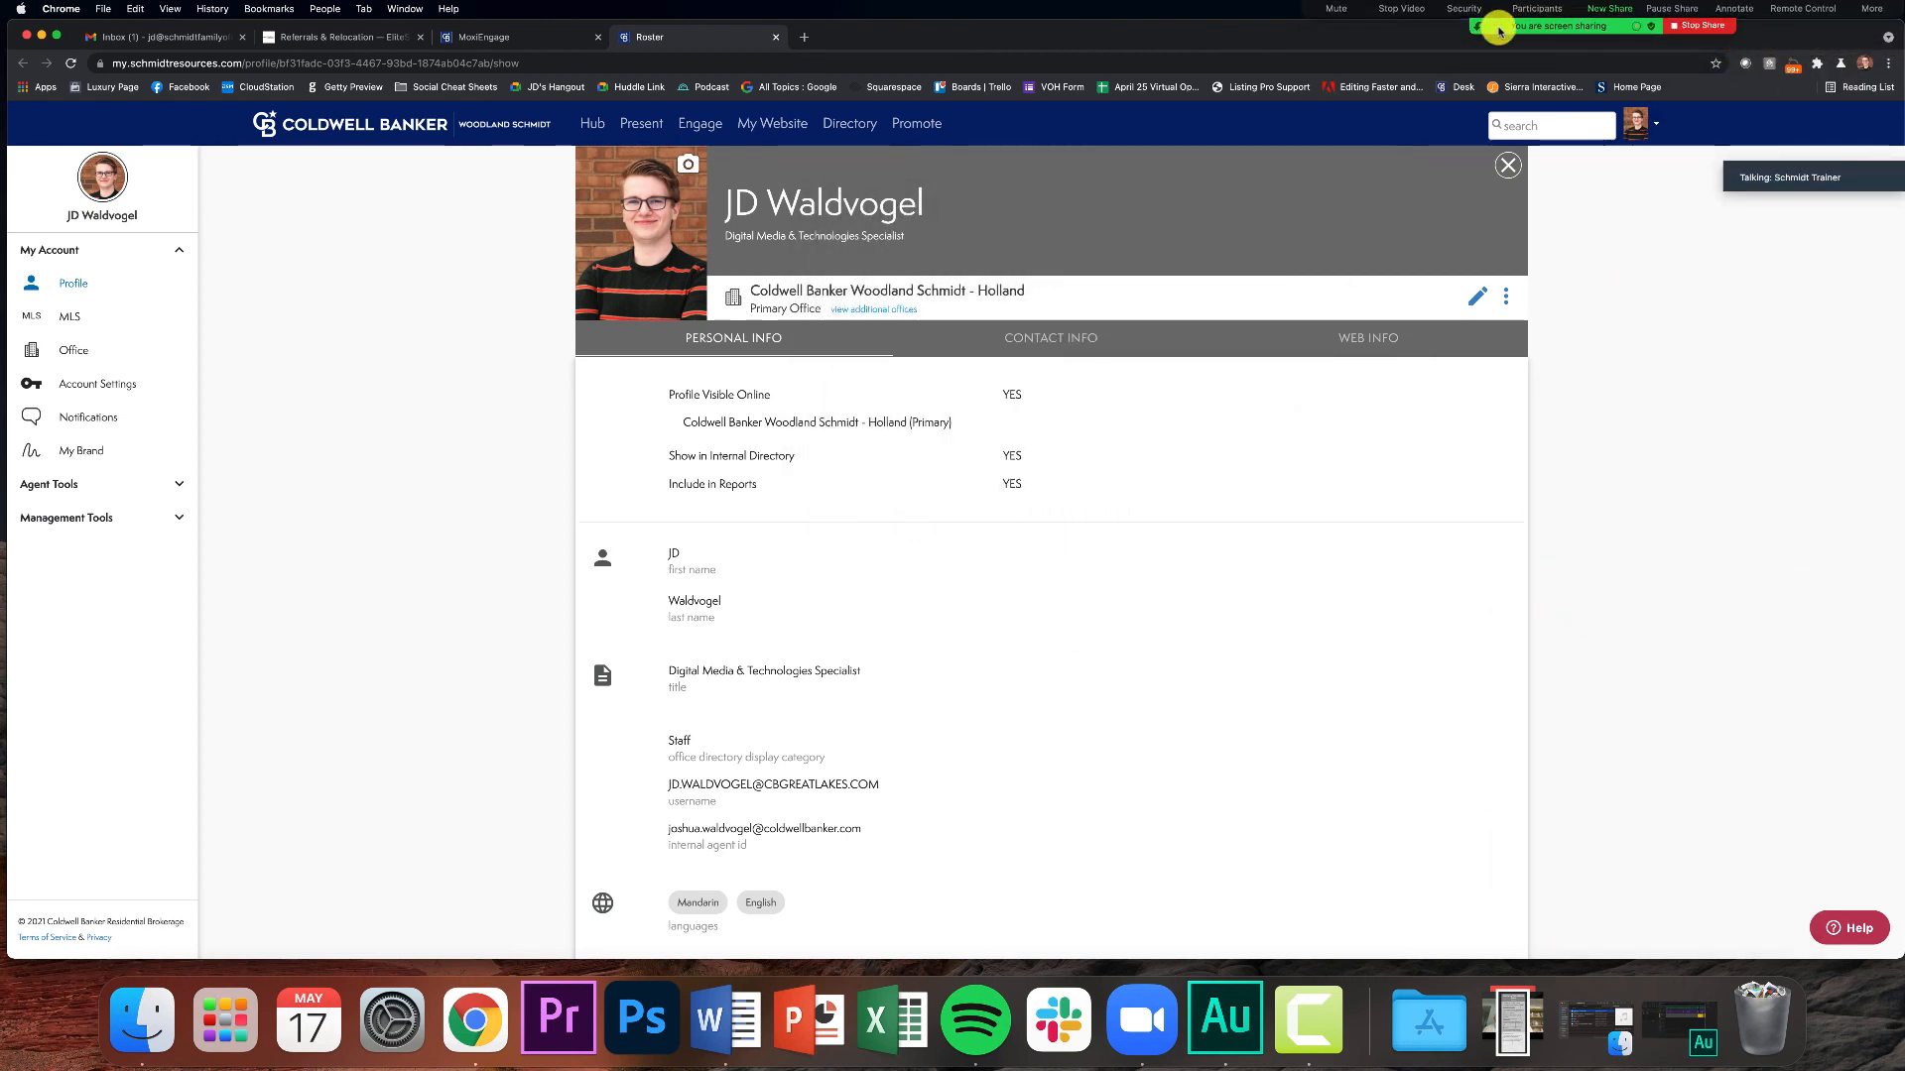
# Look through the Zoom meeting's participant list beside the profile page, then close it.
pyautogui.moveTo(1535, 39)
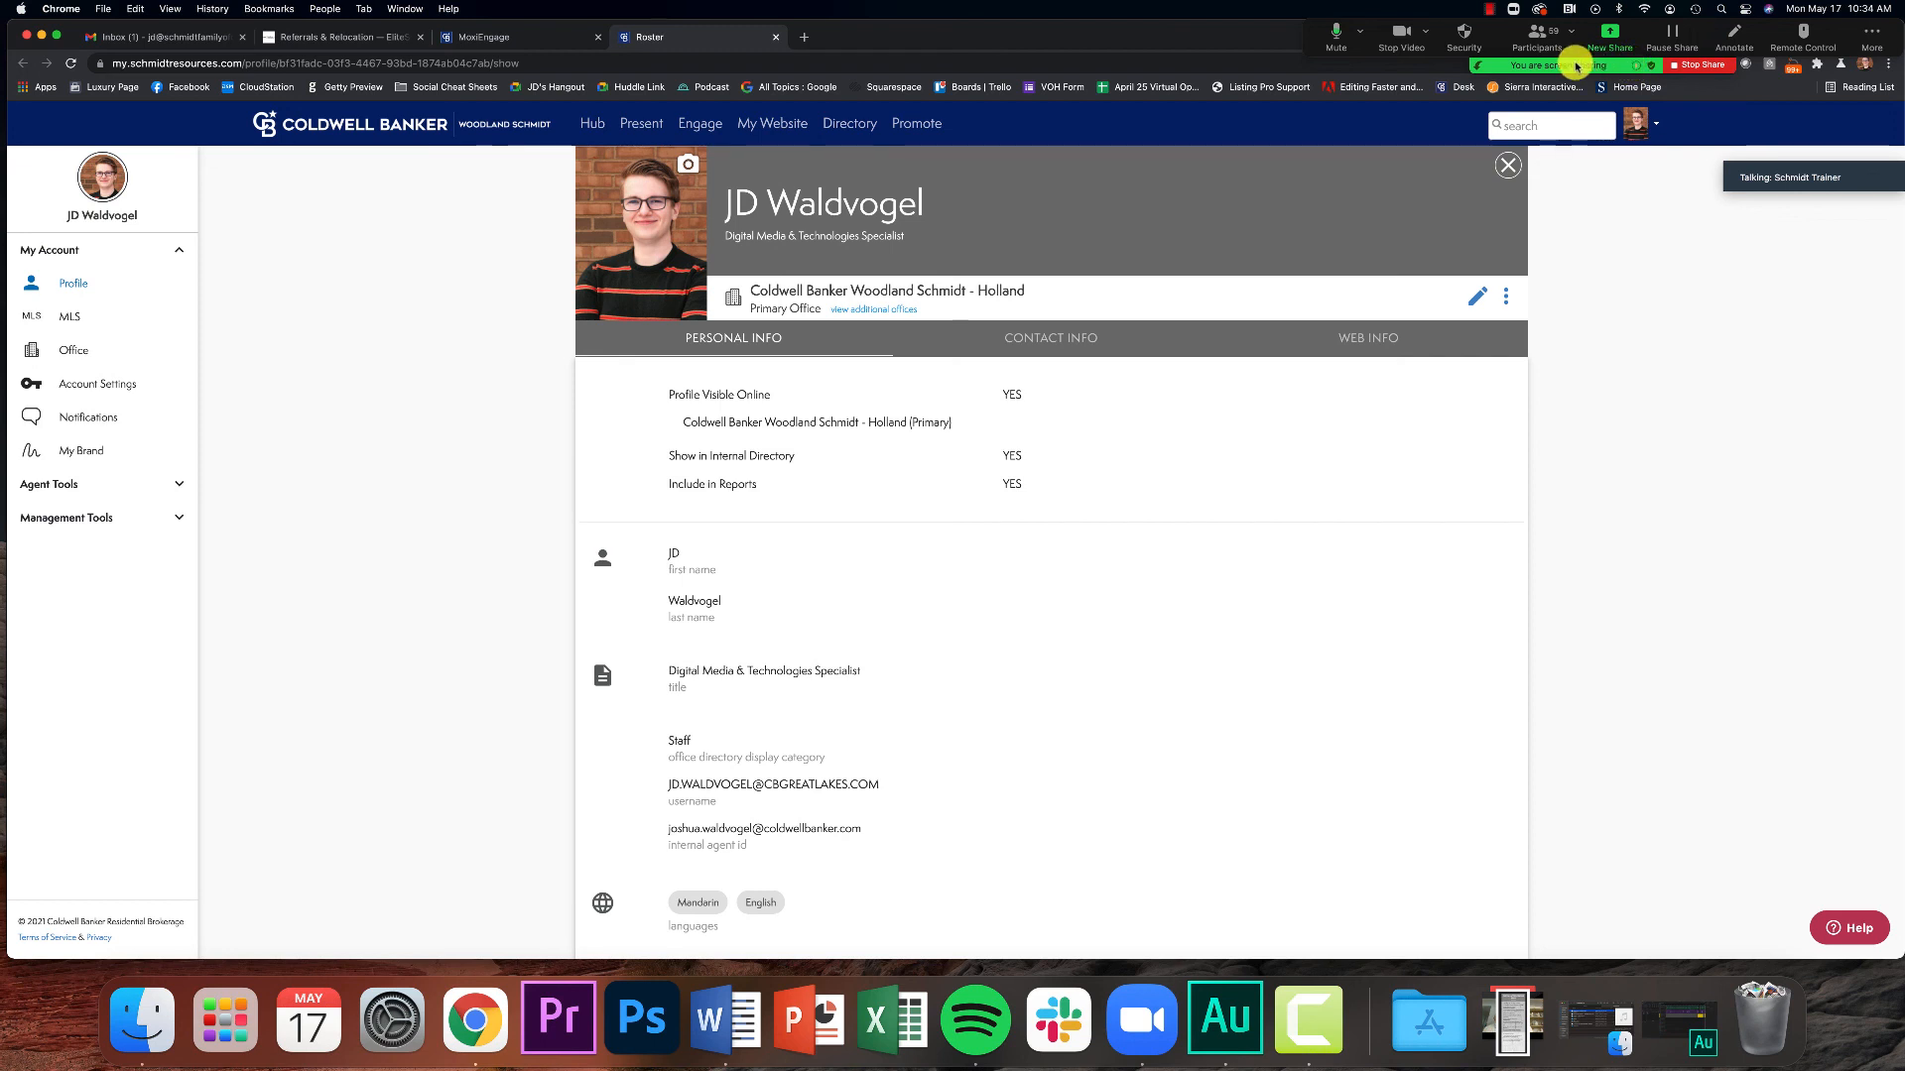
pyautogui.click(1538, 36)
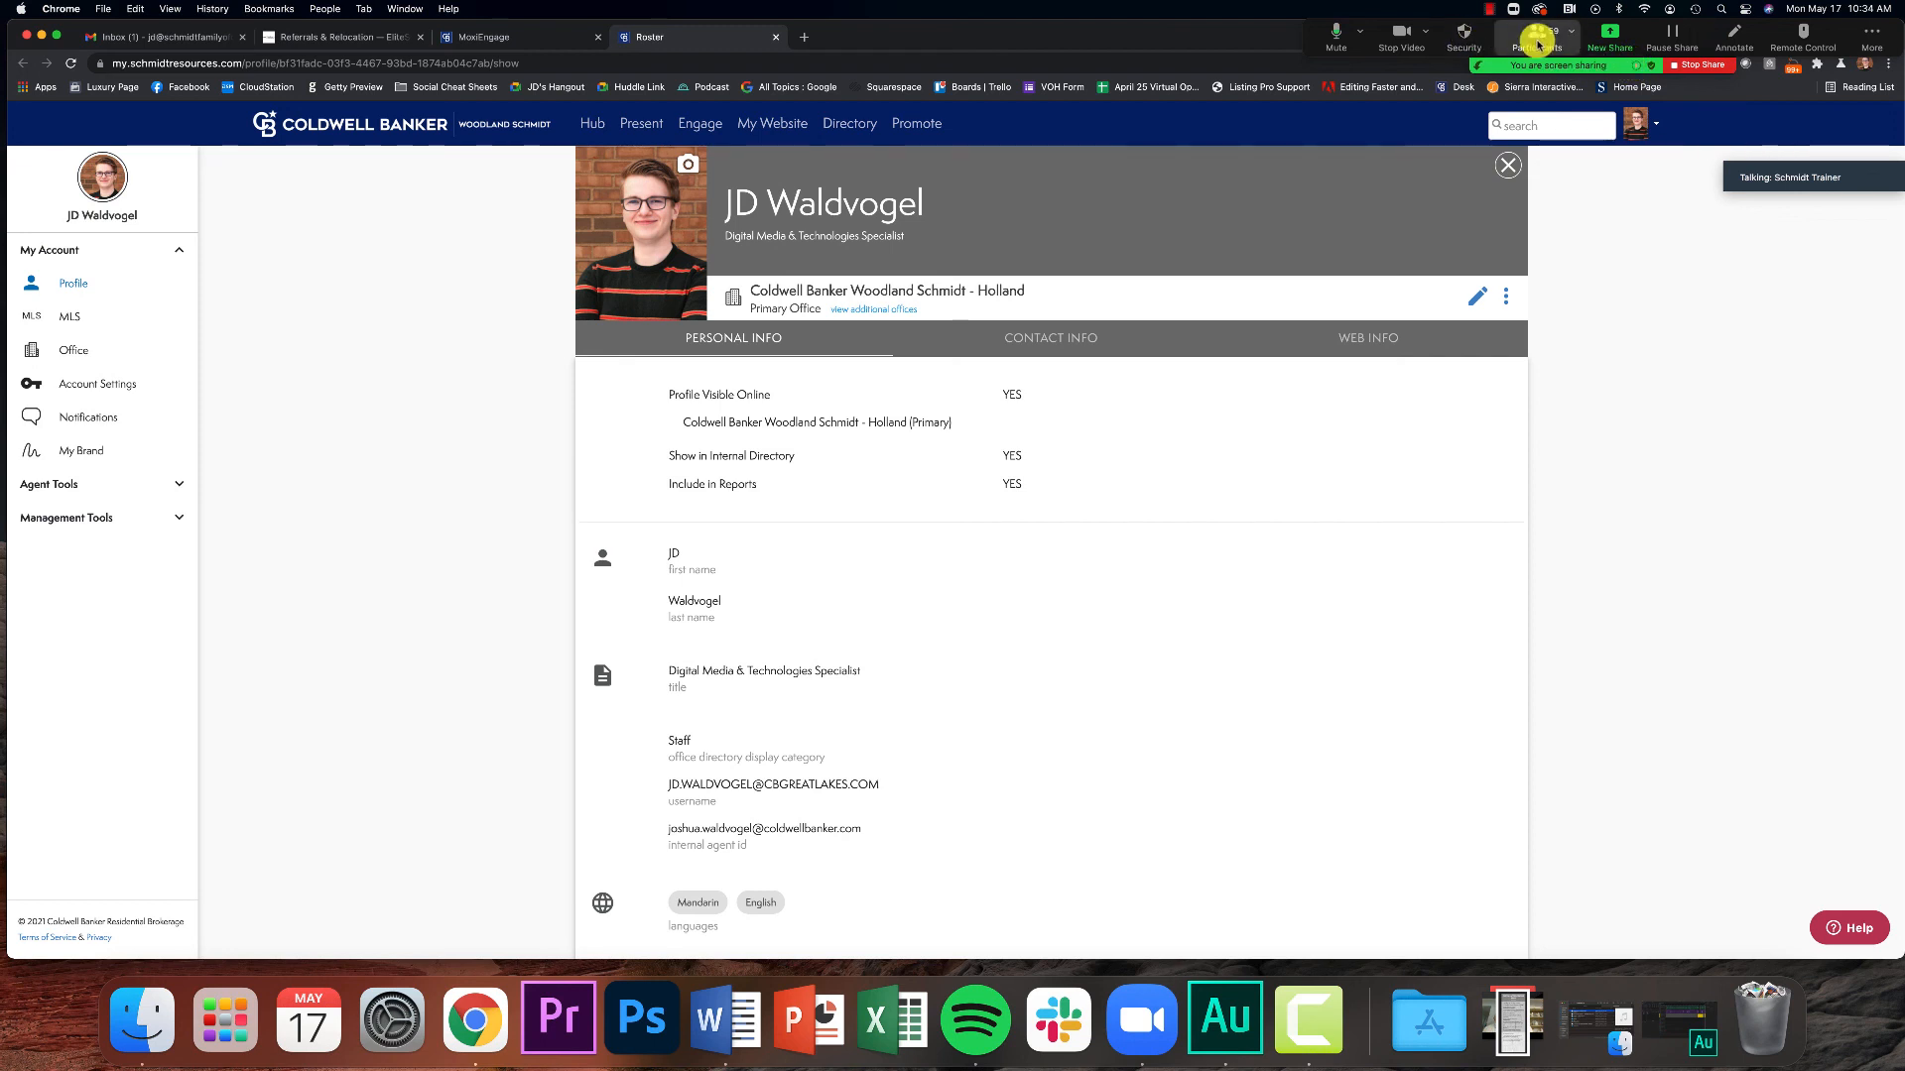
pyautogui.moveTo(1032, 196); pyautogui.dragTo(1773, 384)
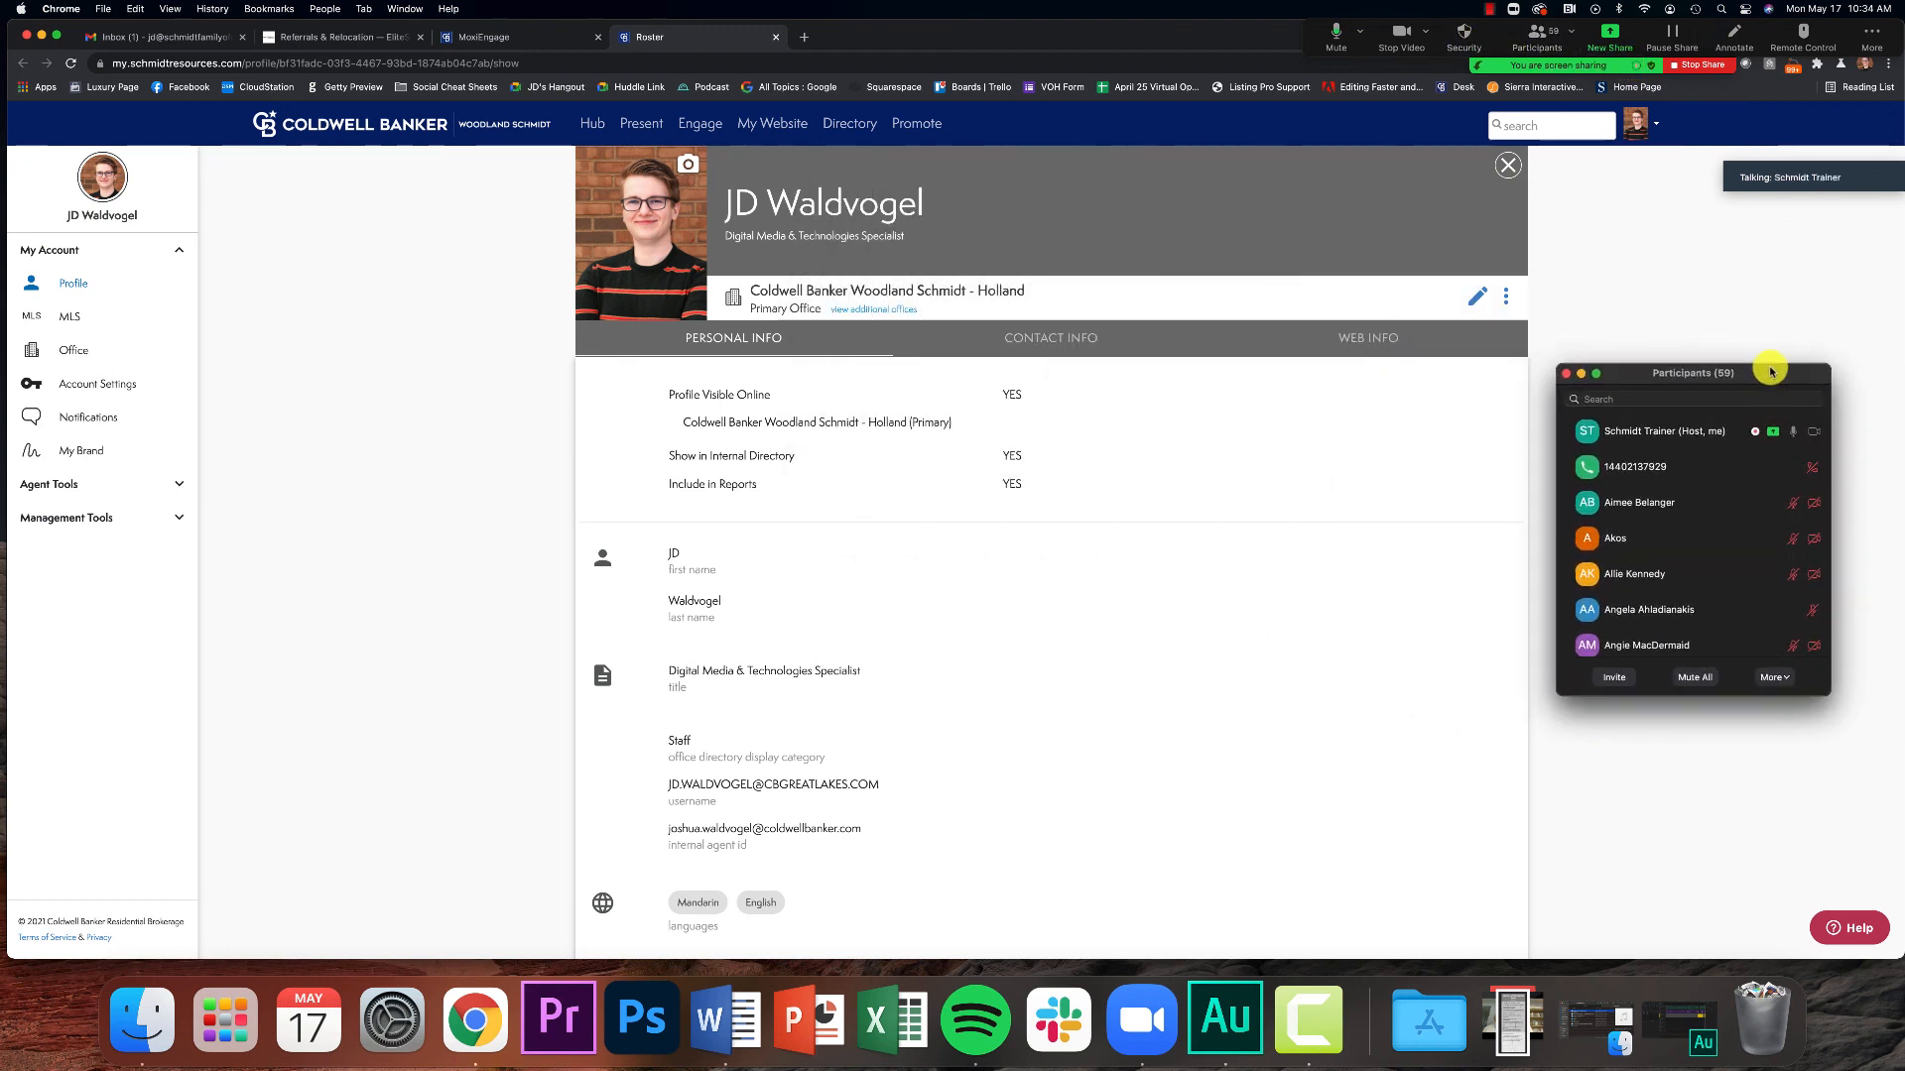
pyautogui.scroll(-1, 1719, 547)
pyautogui.scroll(2, 1720, 548)
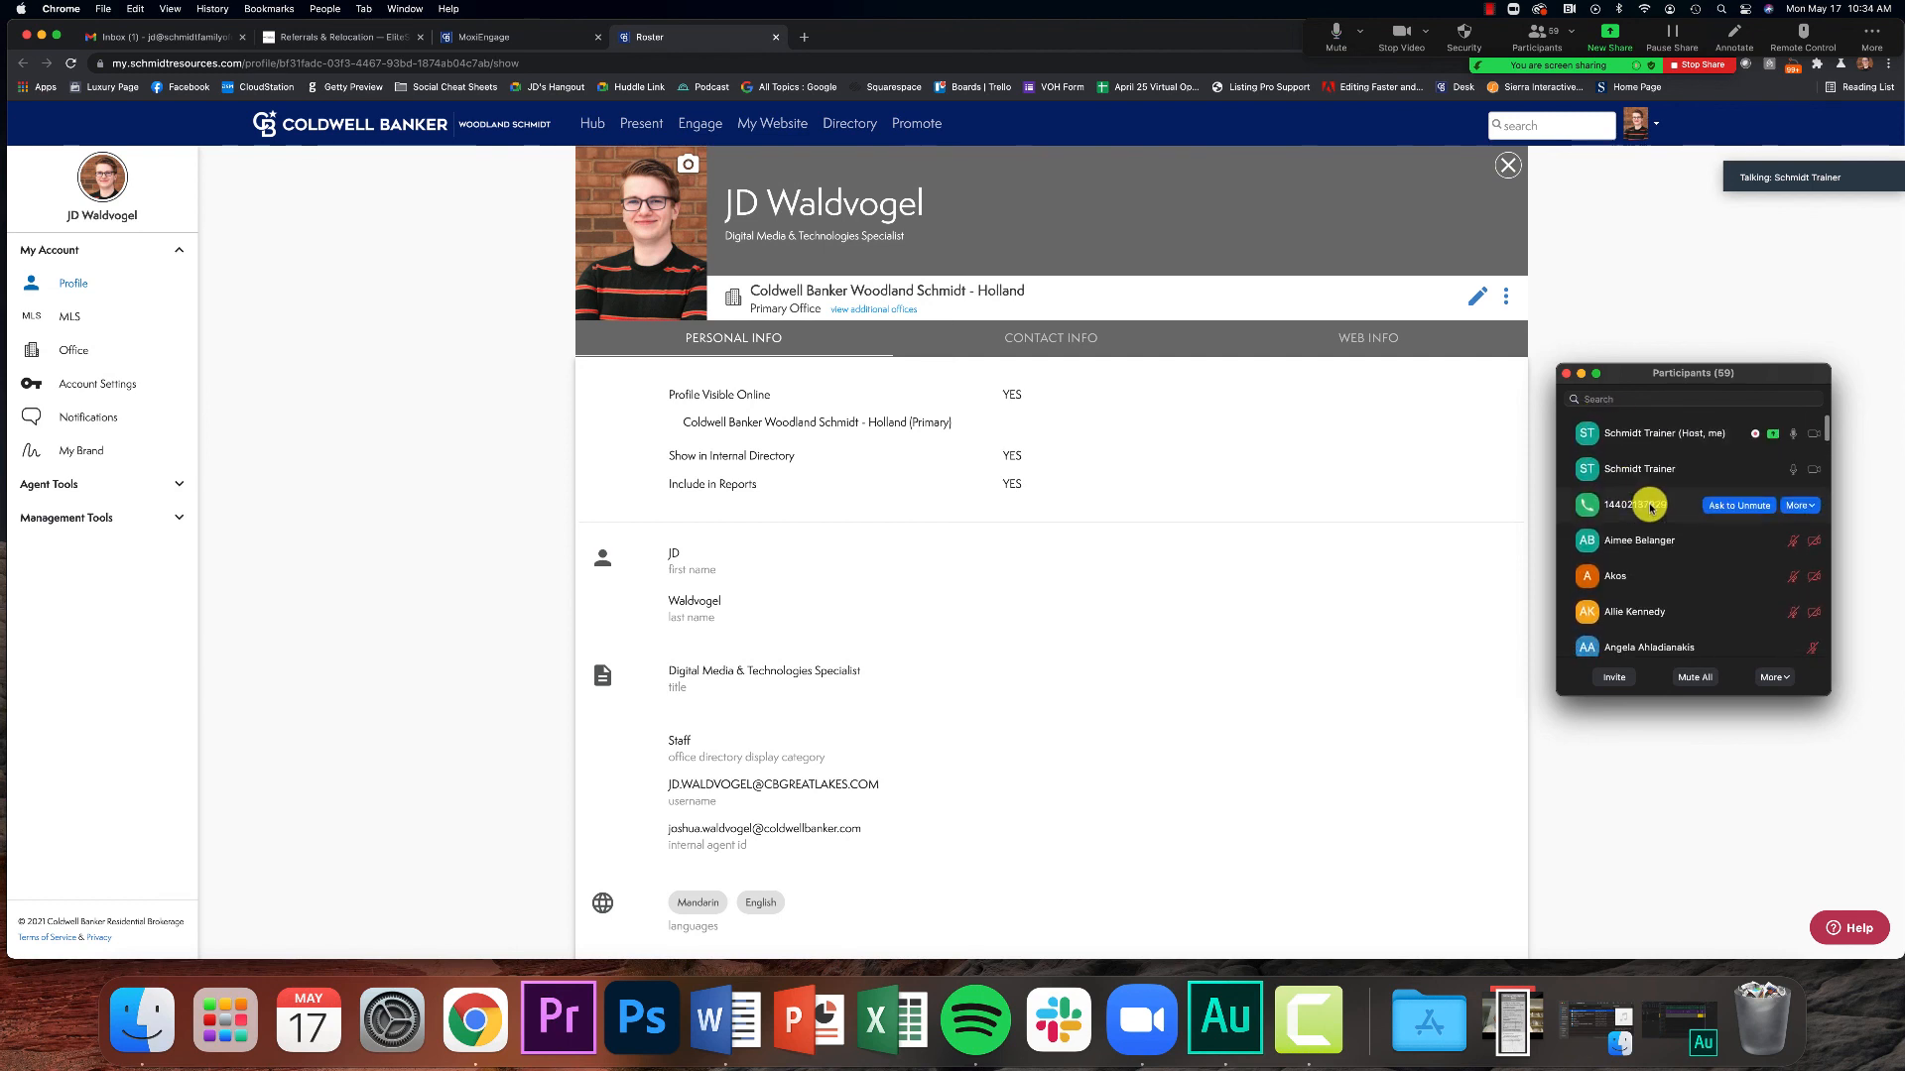
pyautogui.click(1565, 373)
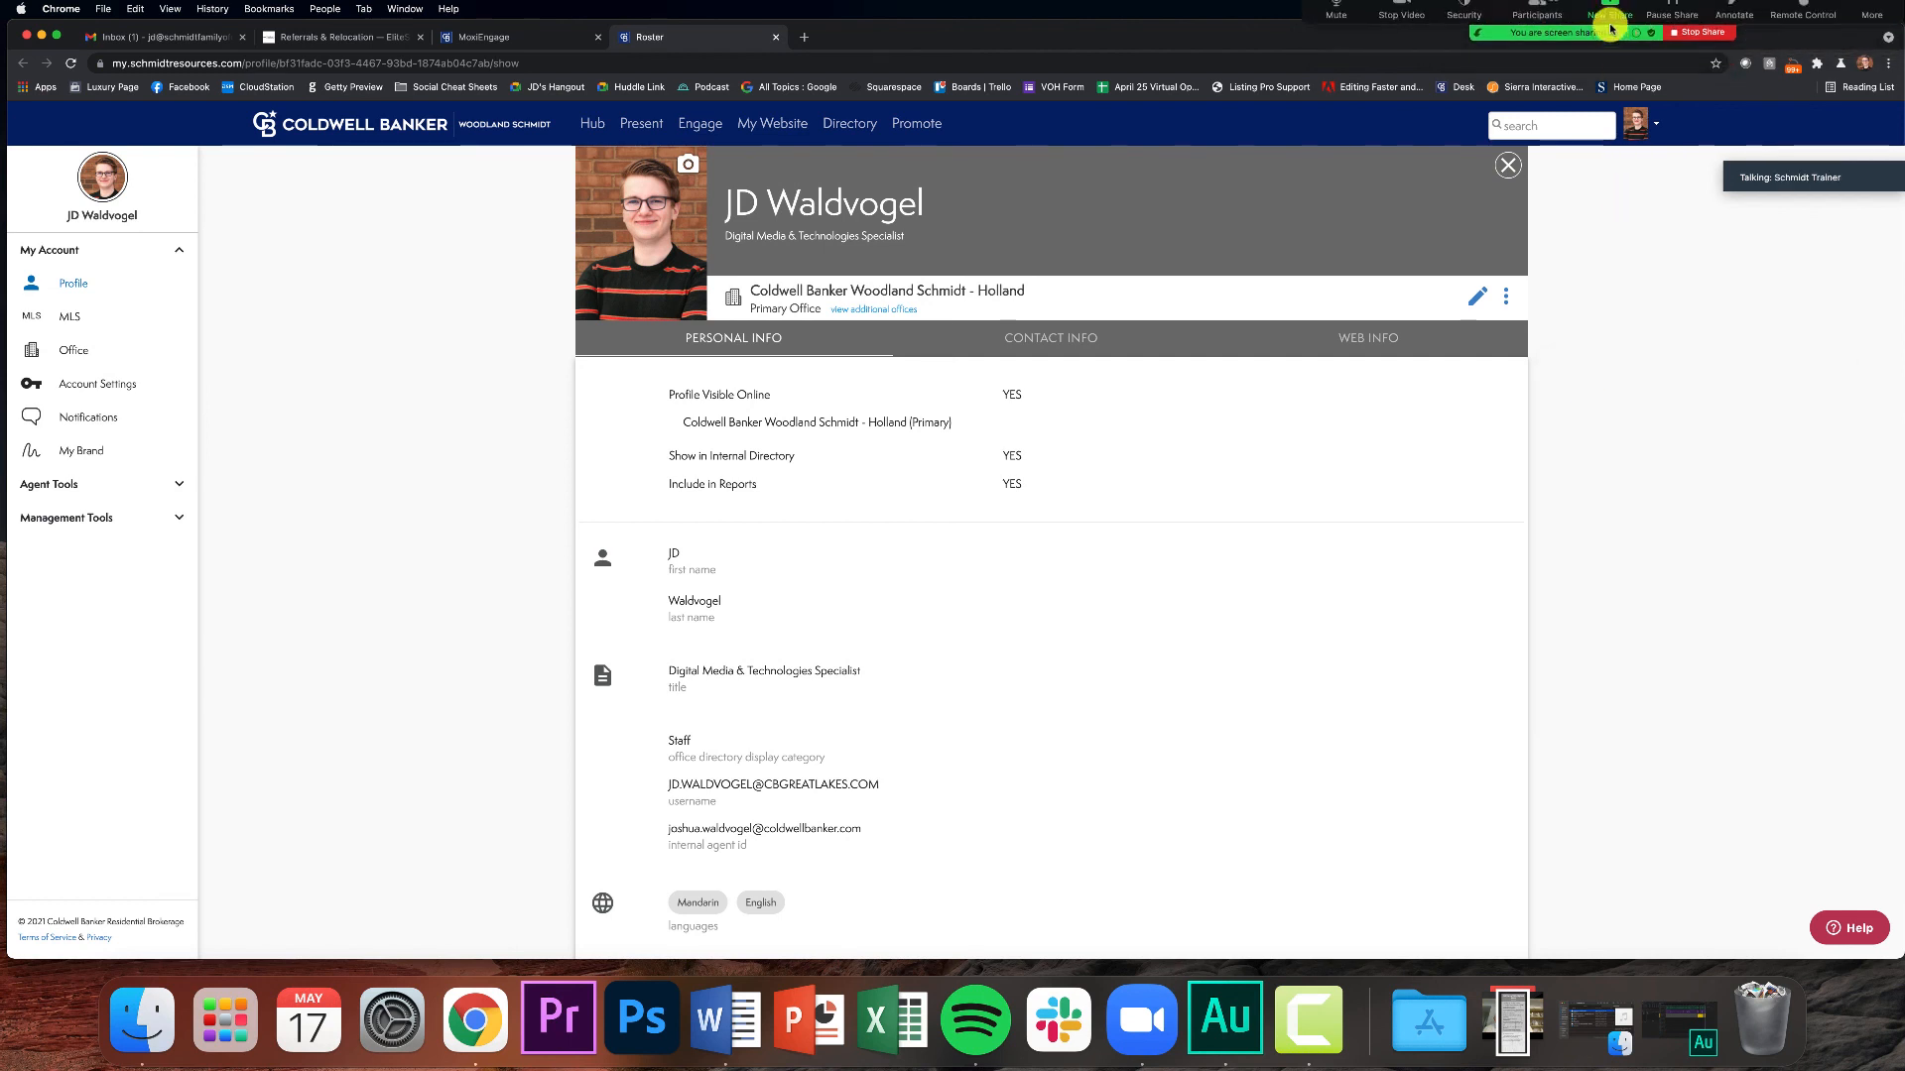
# Reopen the Zoom meeting chat and move it clear of the profile details to reread the questions.
pyautogui.click(1871, 35)
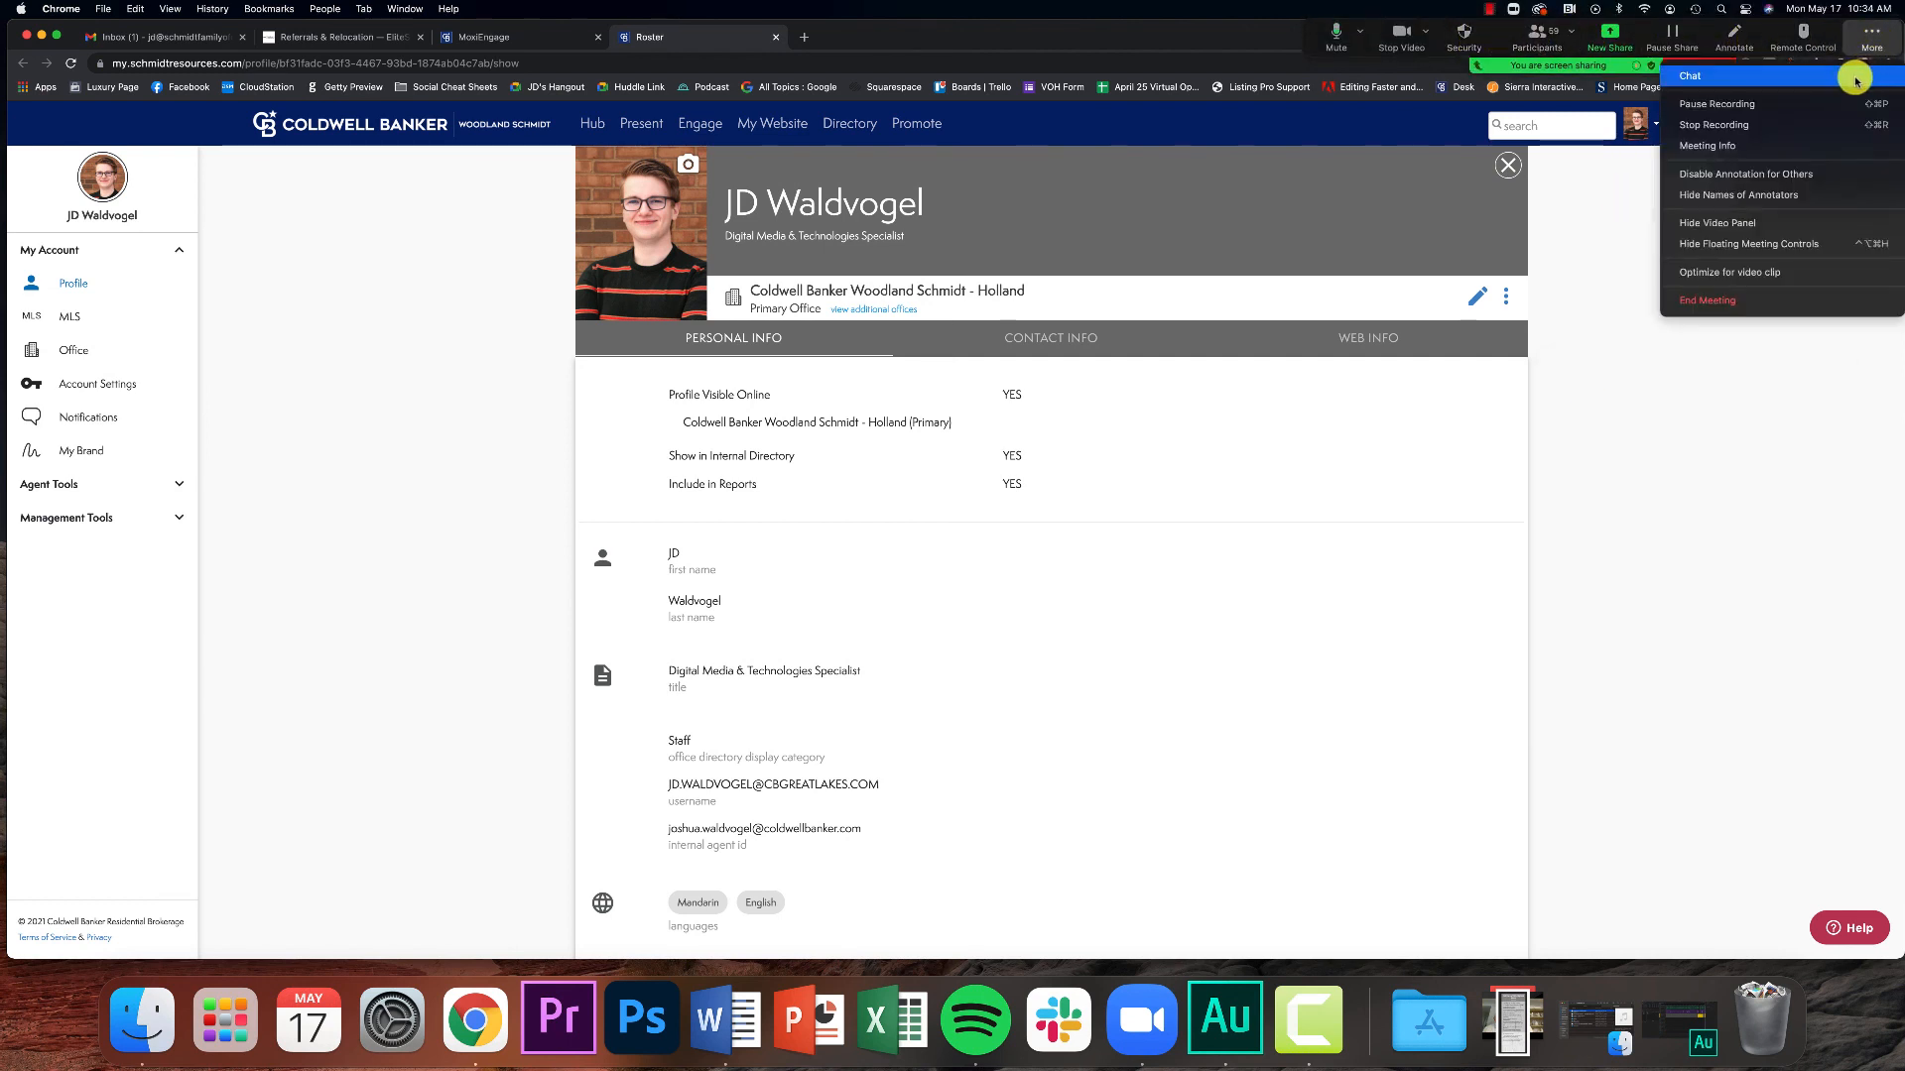
pyautogui.click(1747, 72)
pyautogui.moveTo(1633, 609); pyautogui.dragTo(1688, 675)
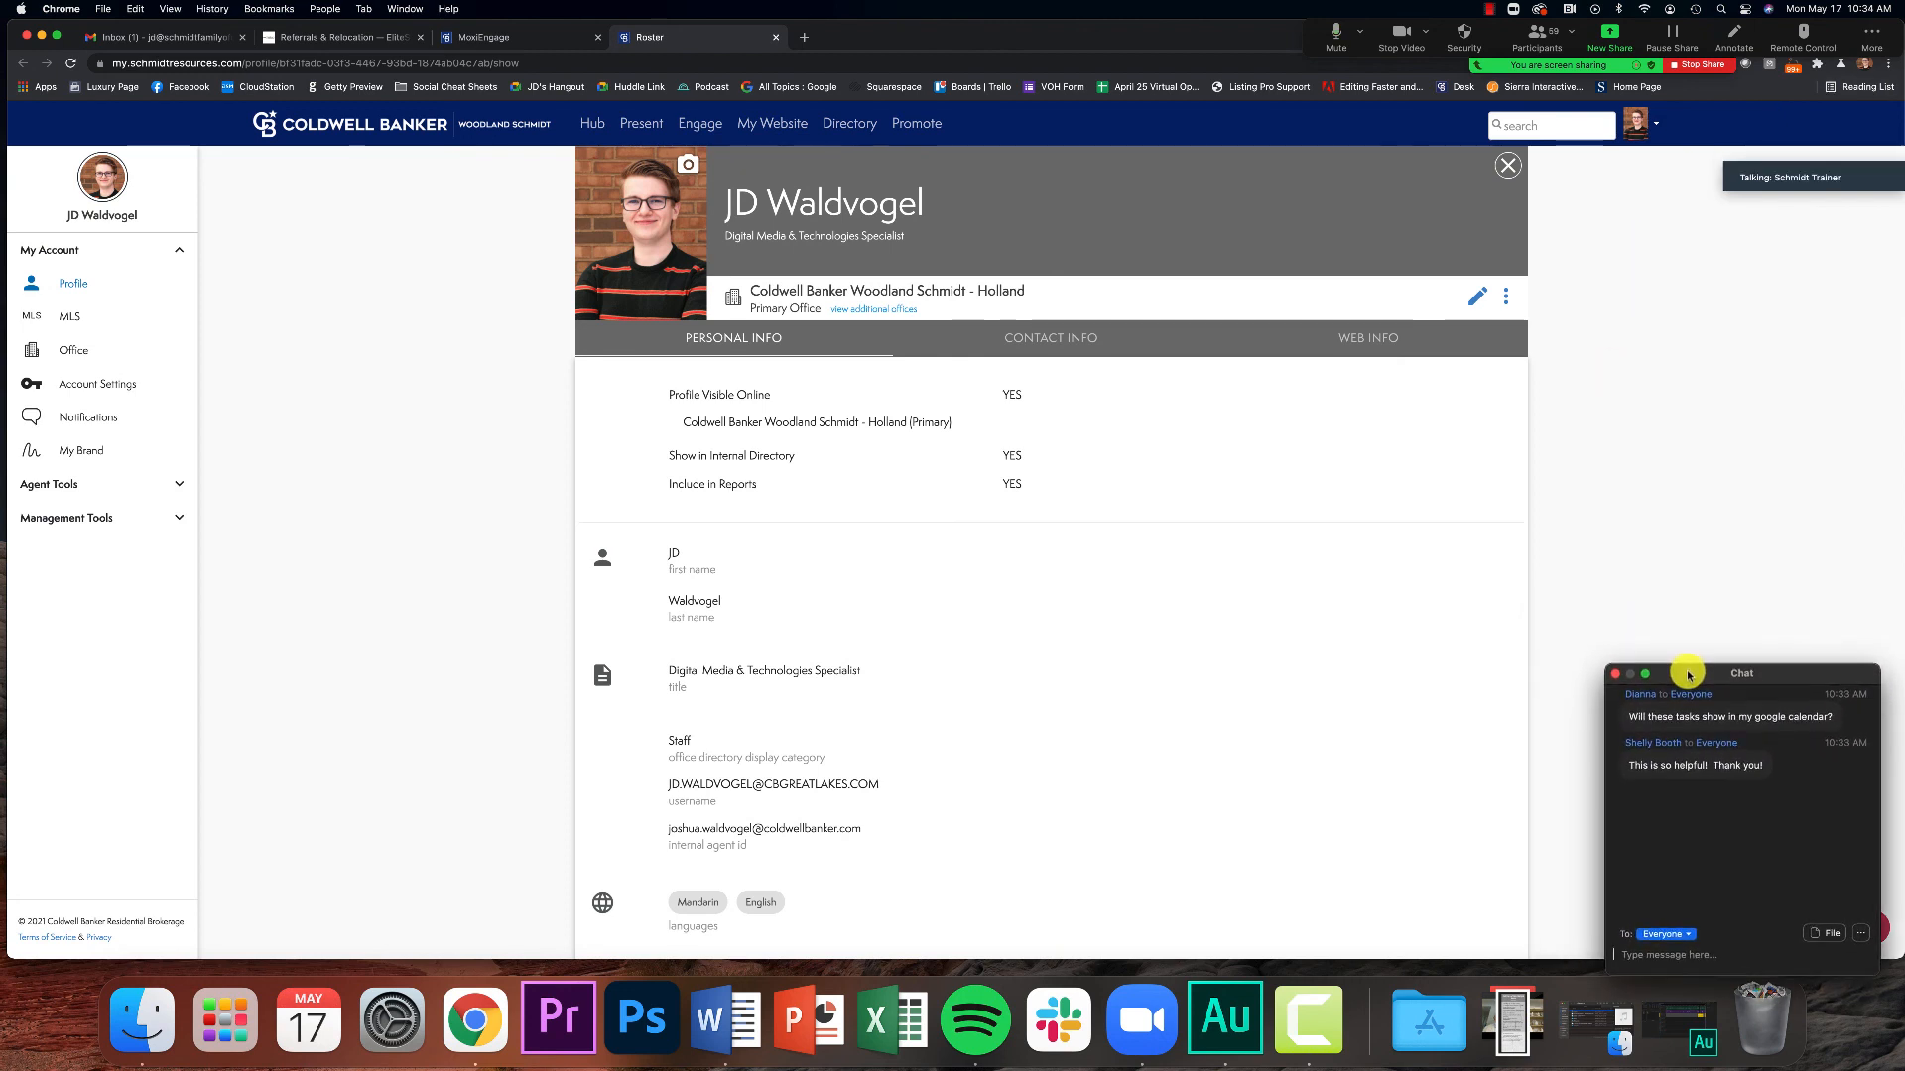
# Close the meeting chat, open the Engage section and switch it from manager view to Agent Mode.
pyautogui.click(1615, 674)
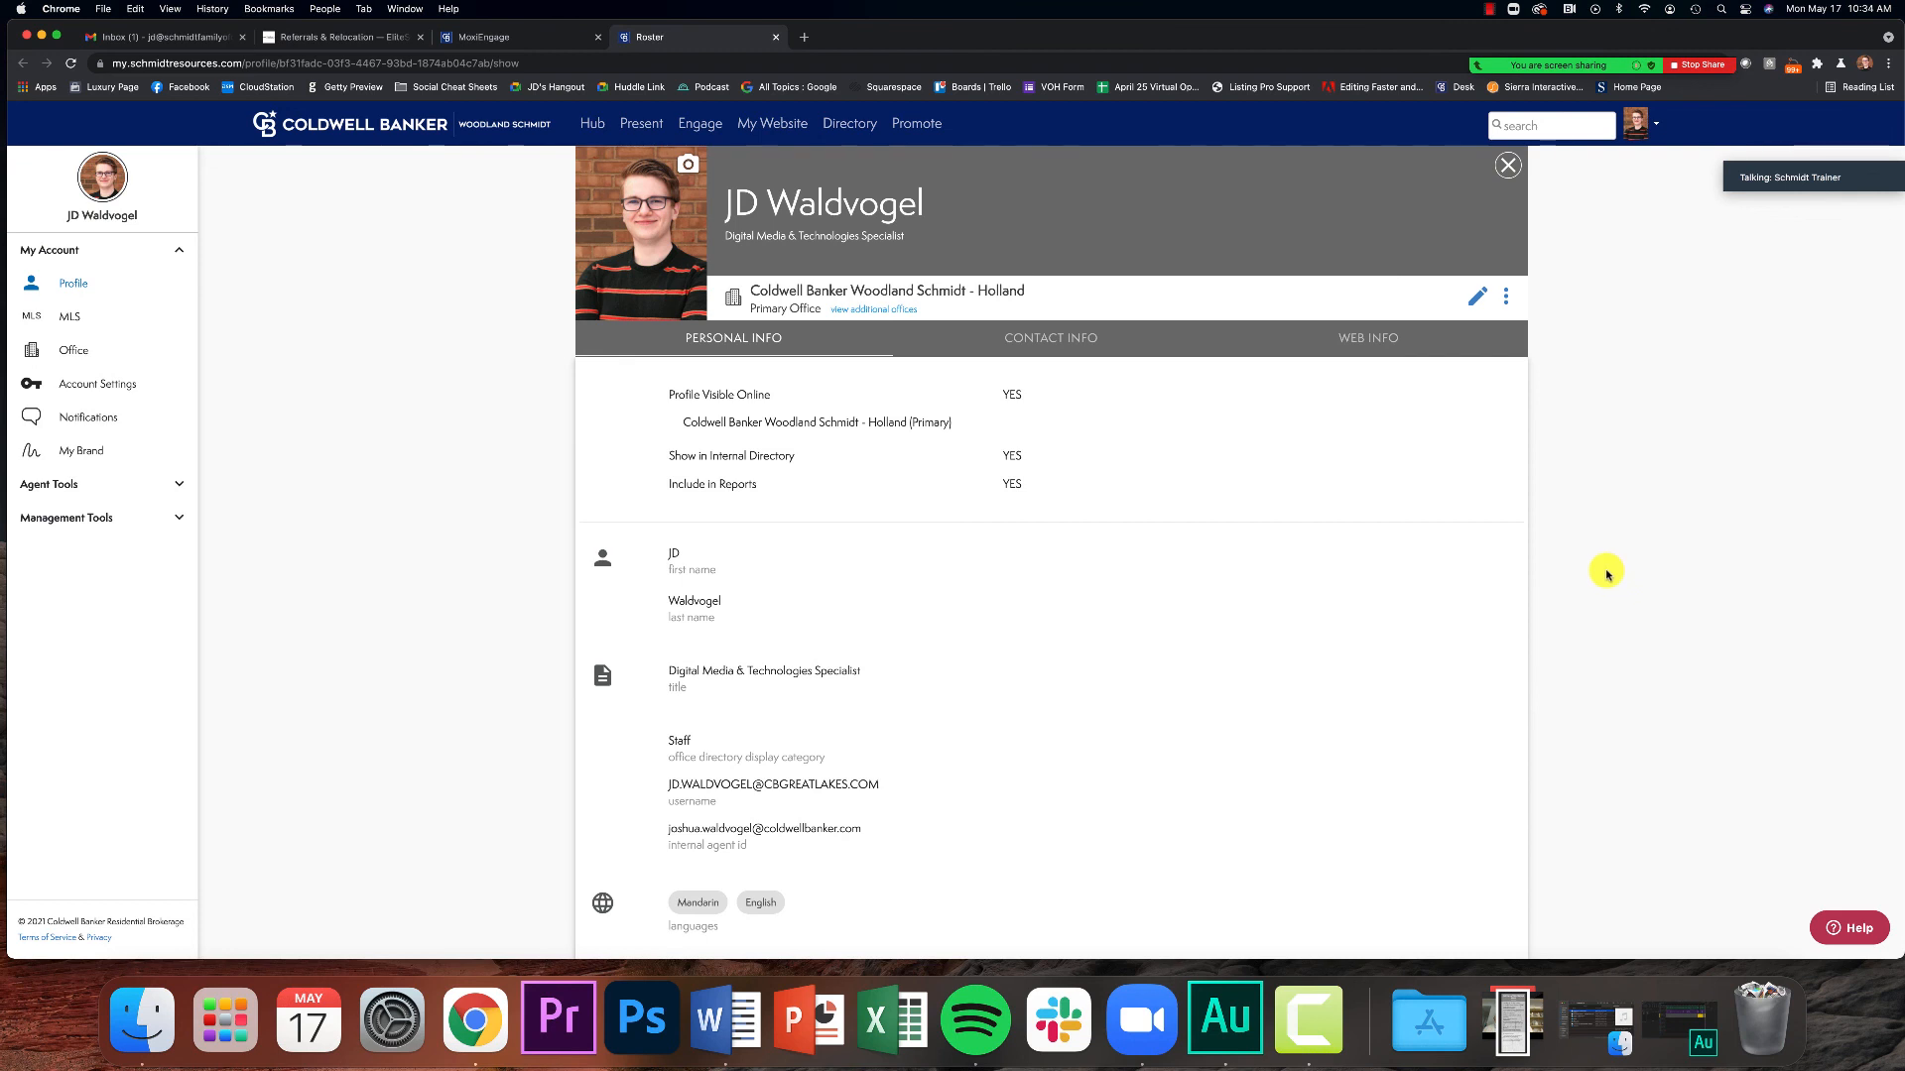
pyautogui.click(684, 125)
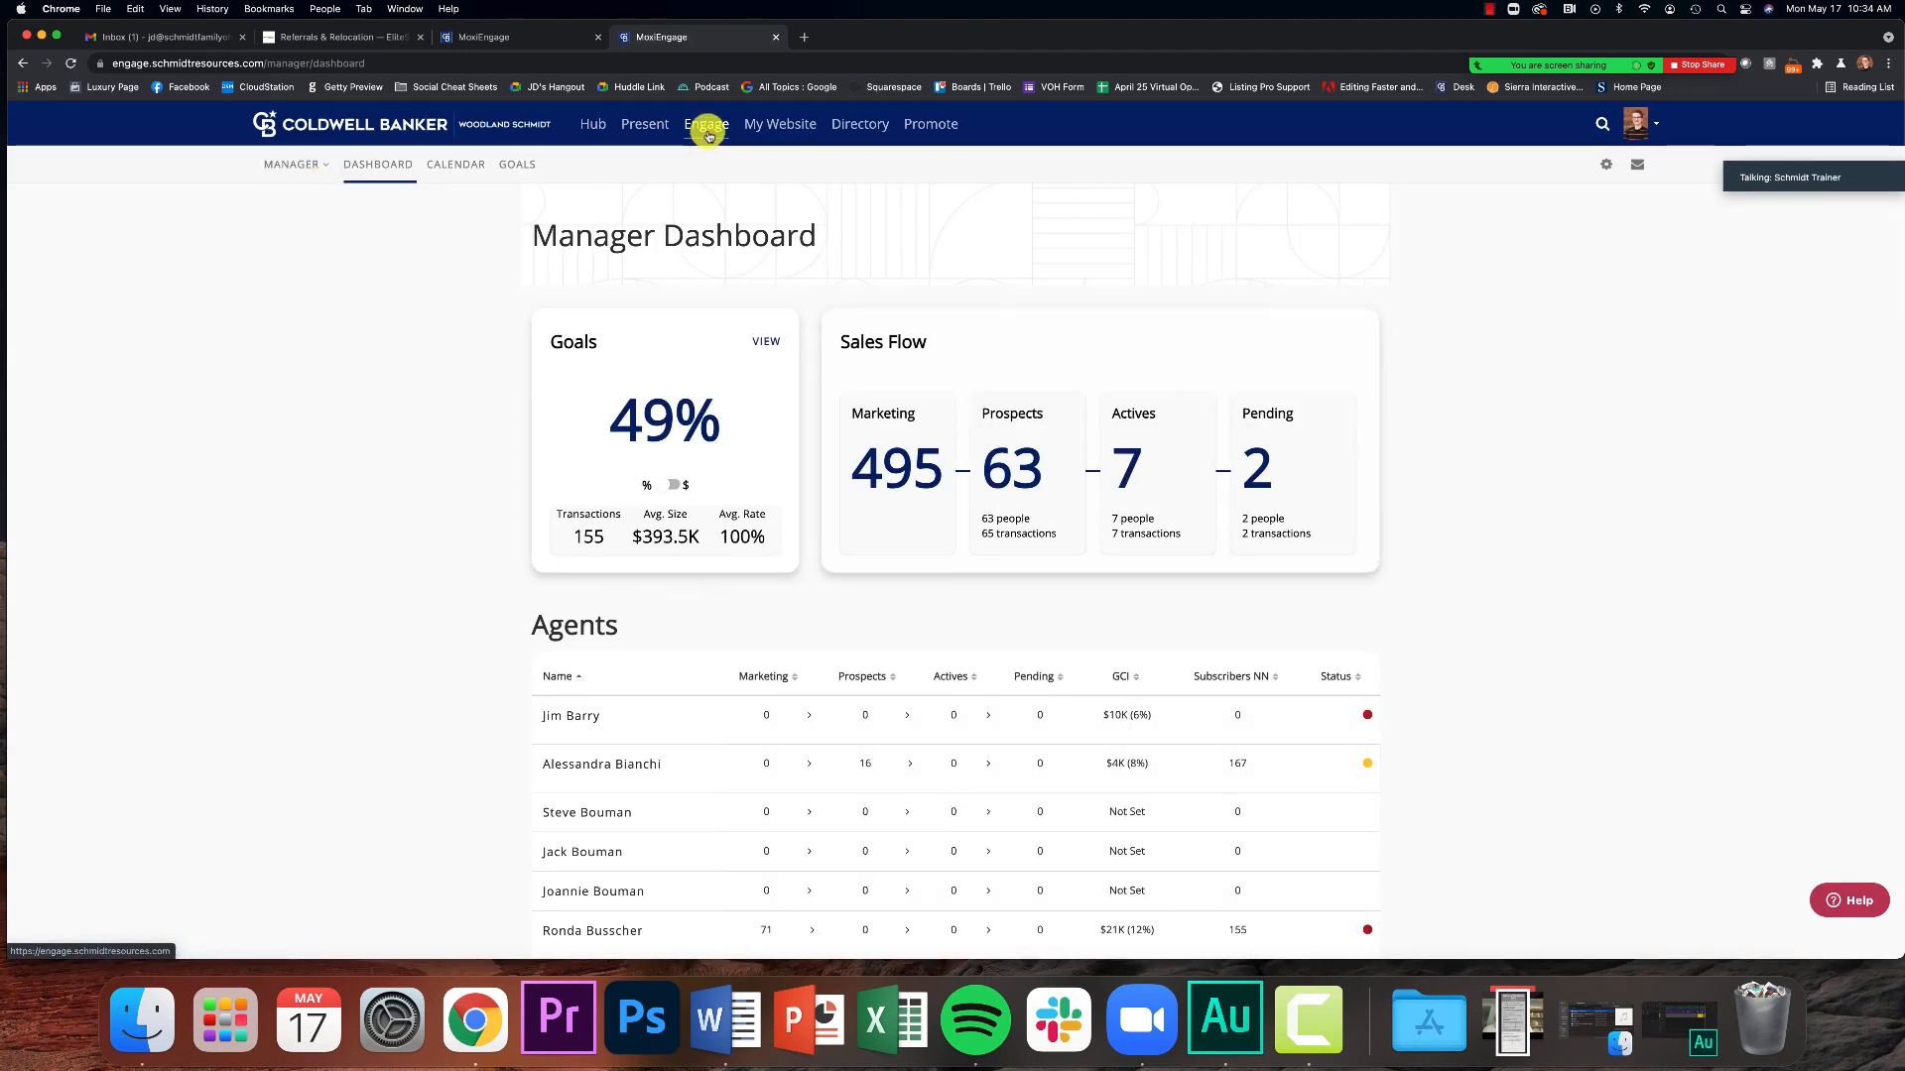
pyautogui.moveTo(287, 166)
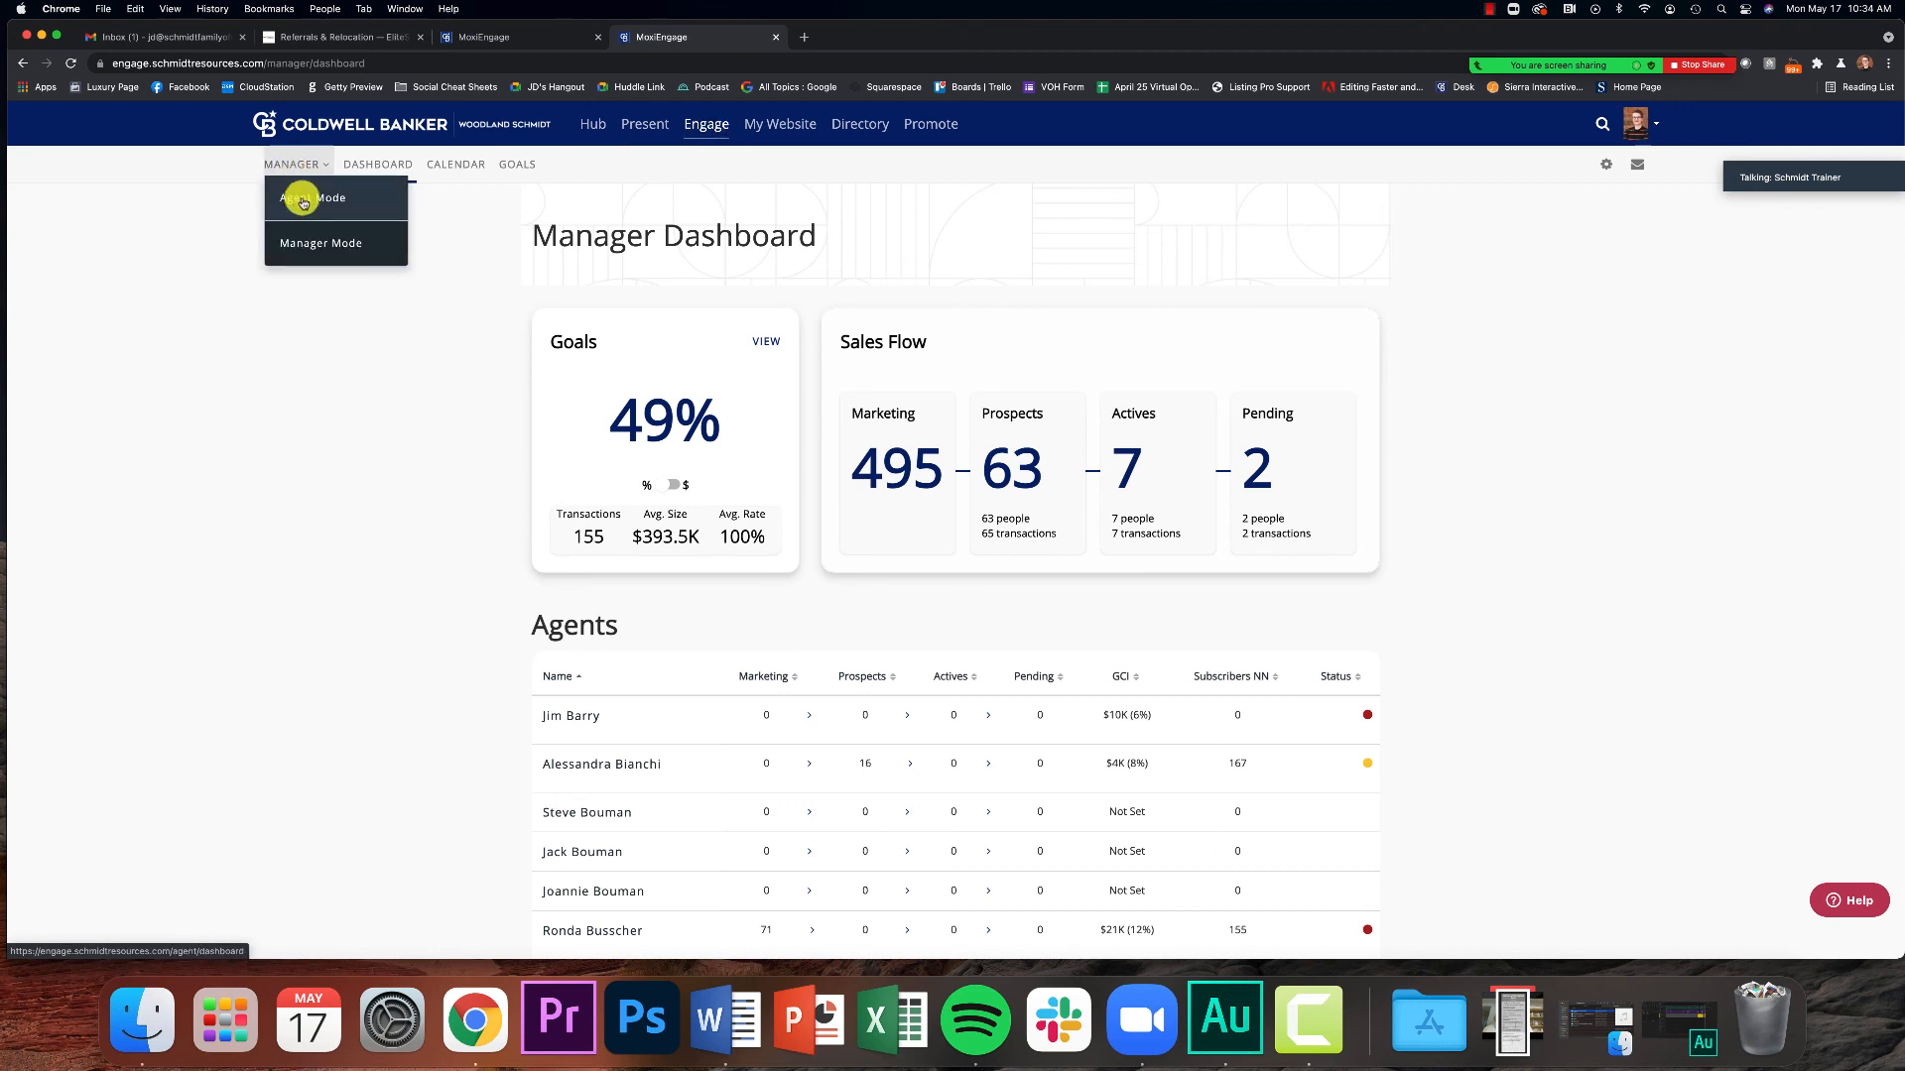
pyautogui.click(303, 198)
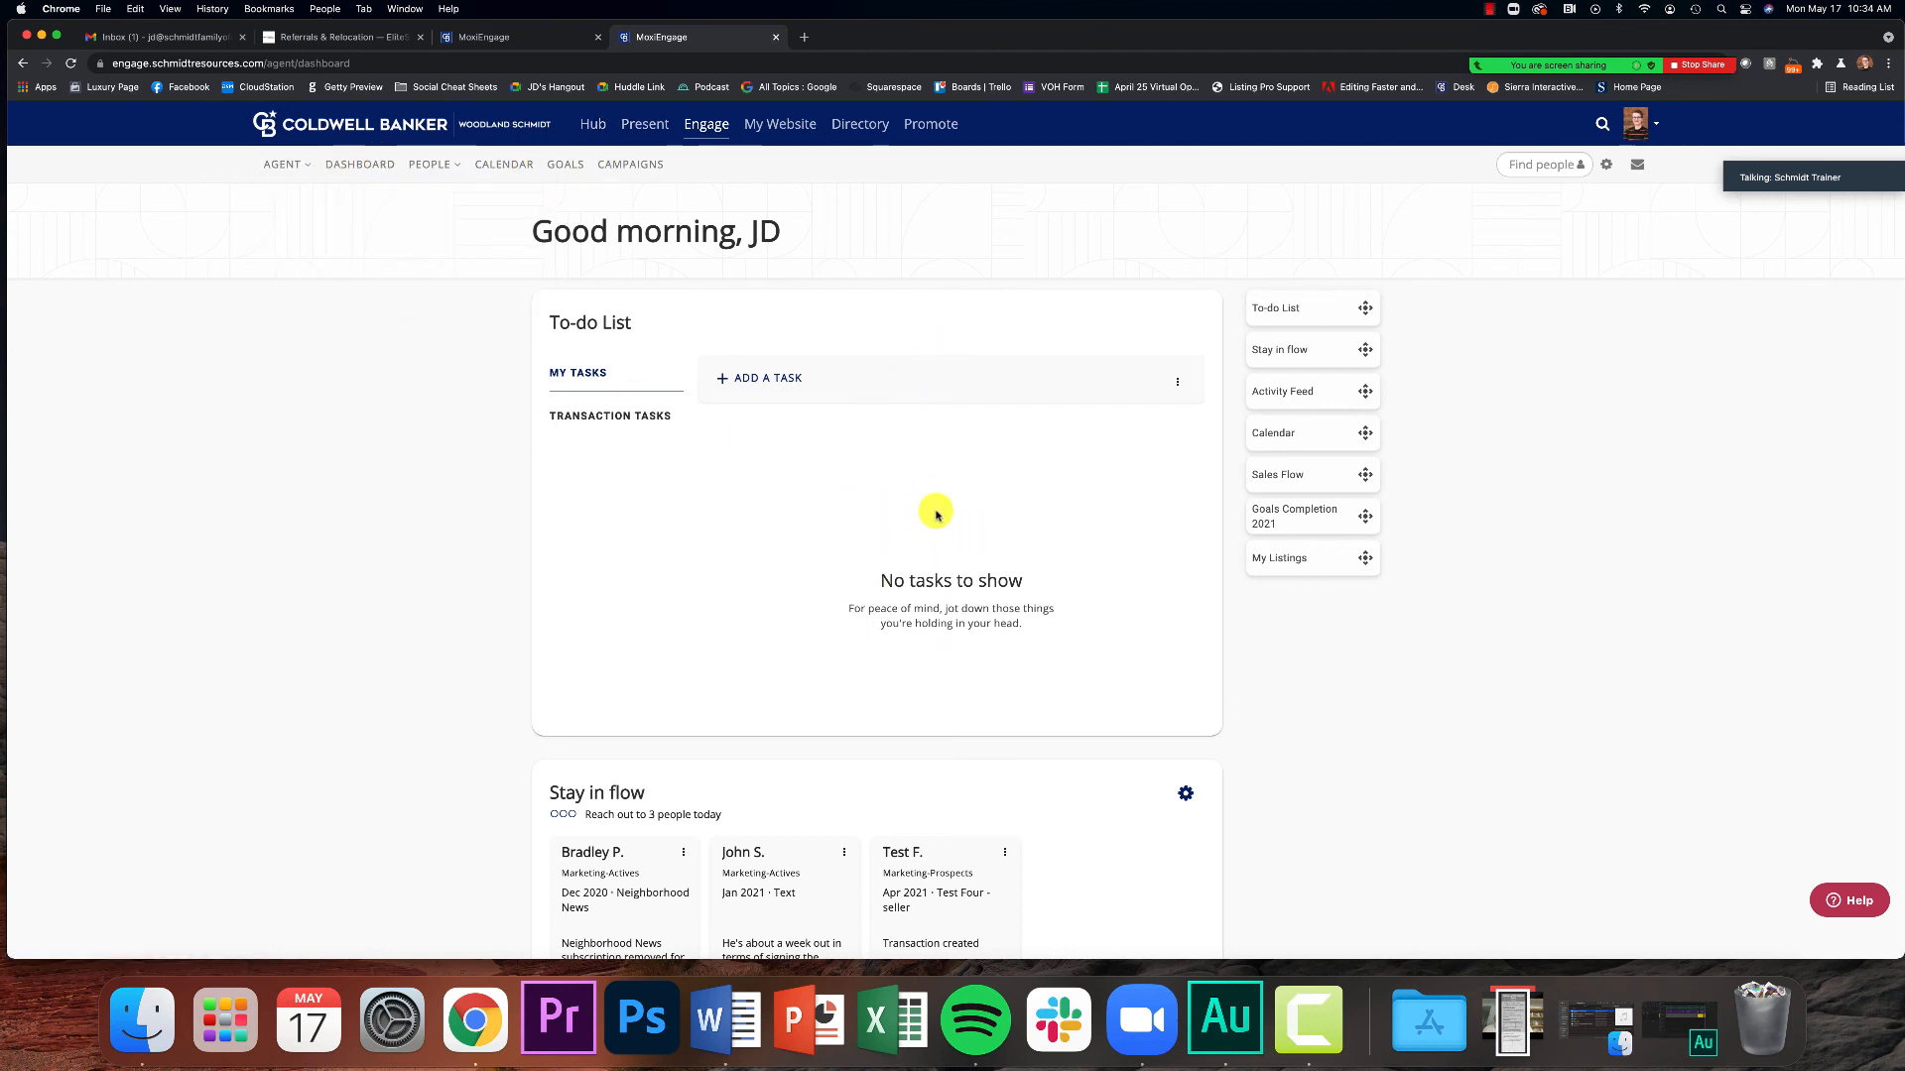
# Look over the agent dashboard's To-do List, Stay in flow, Activity Feed and Calendar sections.
pyautogui.scroll(-1, 845, 537)
pyautogui.scroll(1, 839, 537)
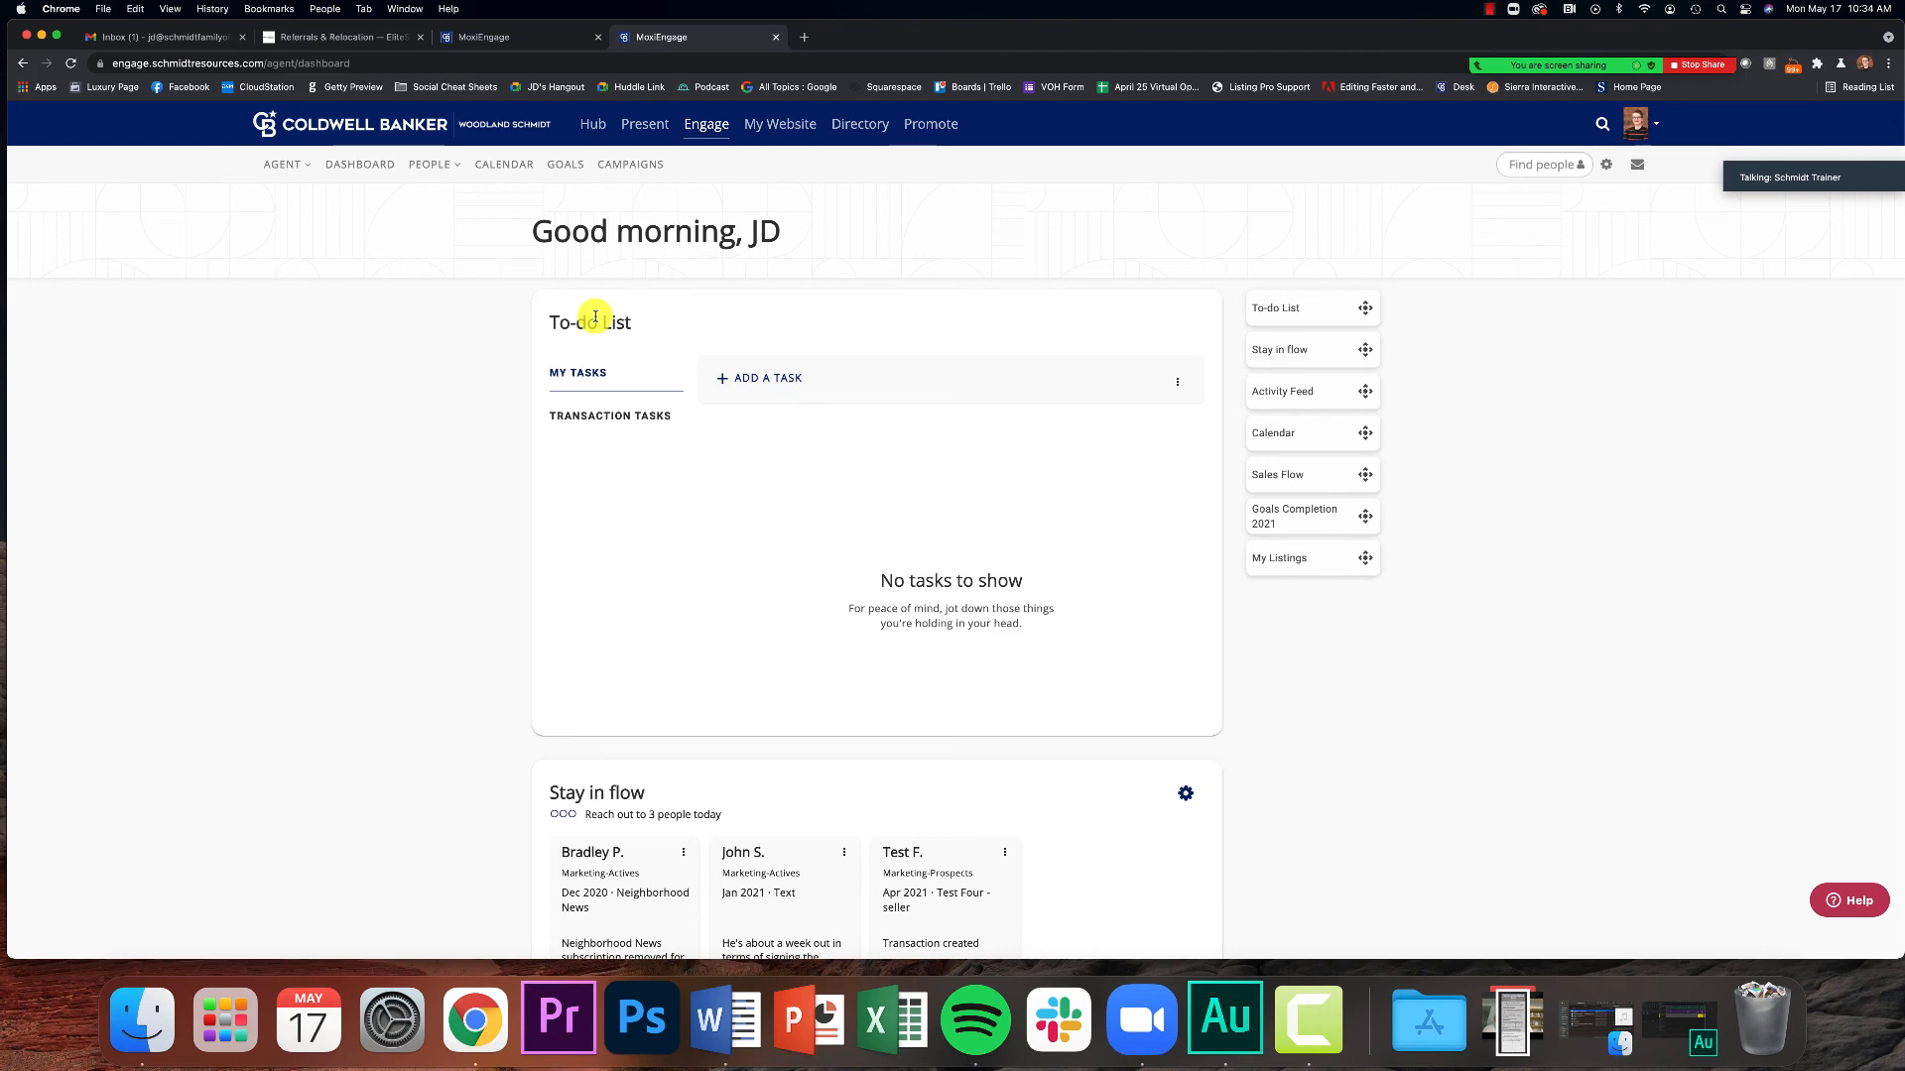
pyautogui.scroll(-3, 427, 387)
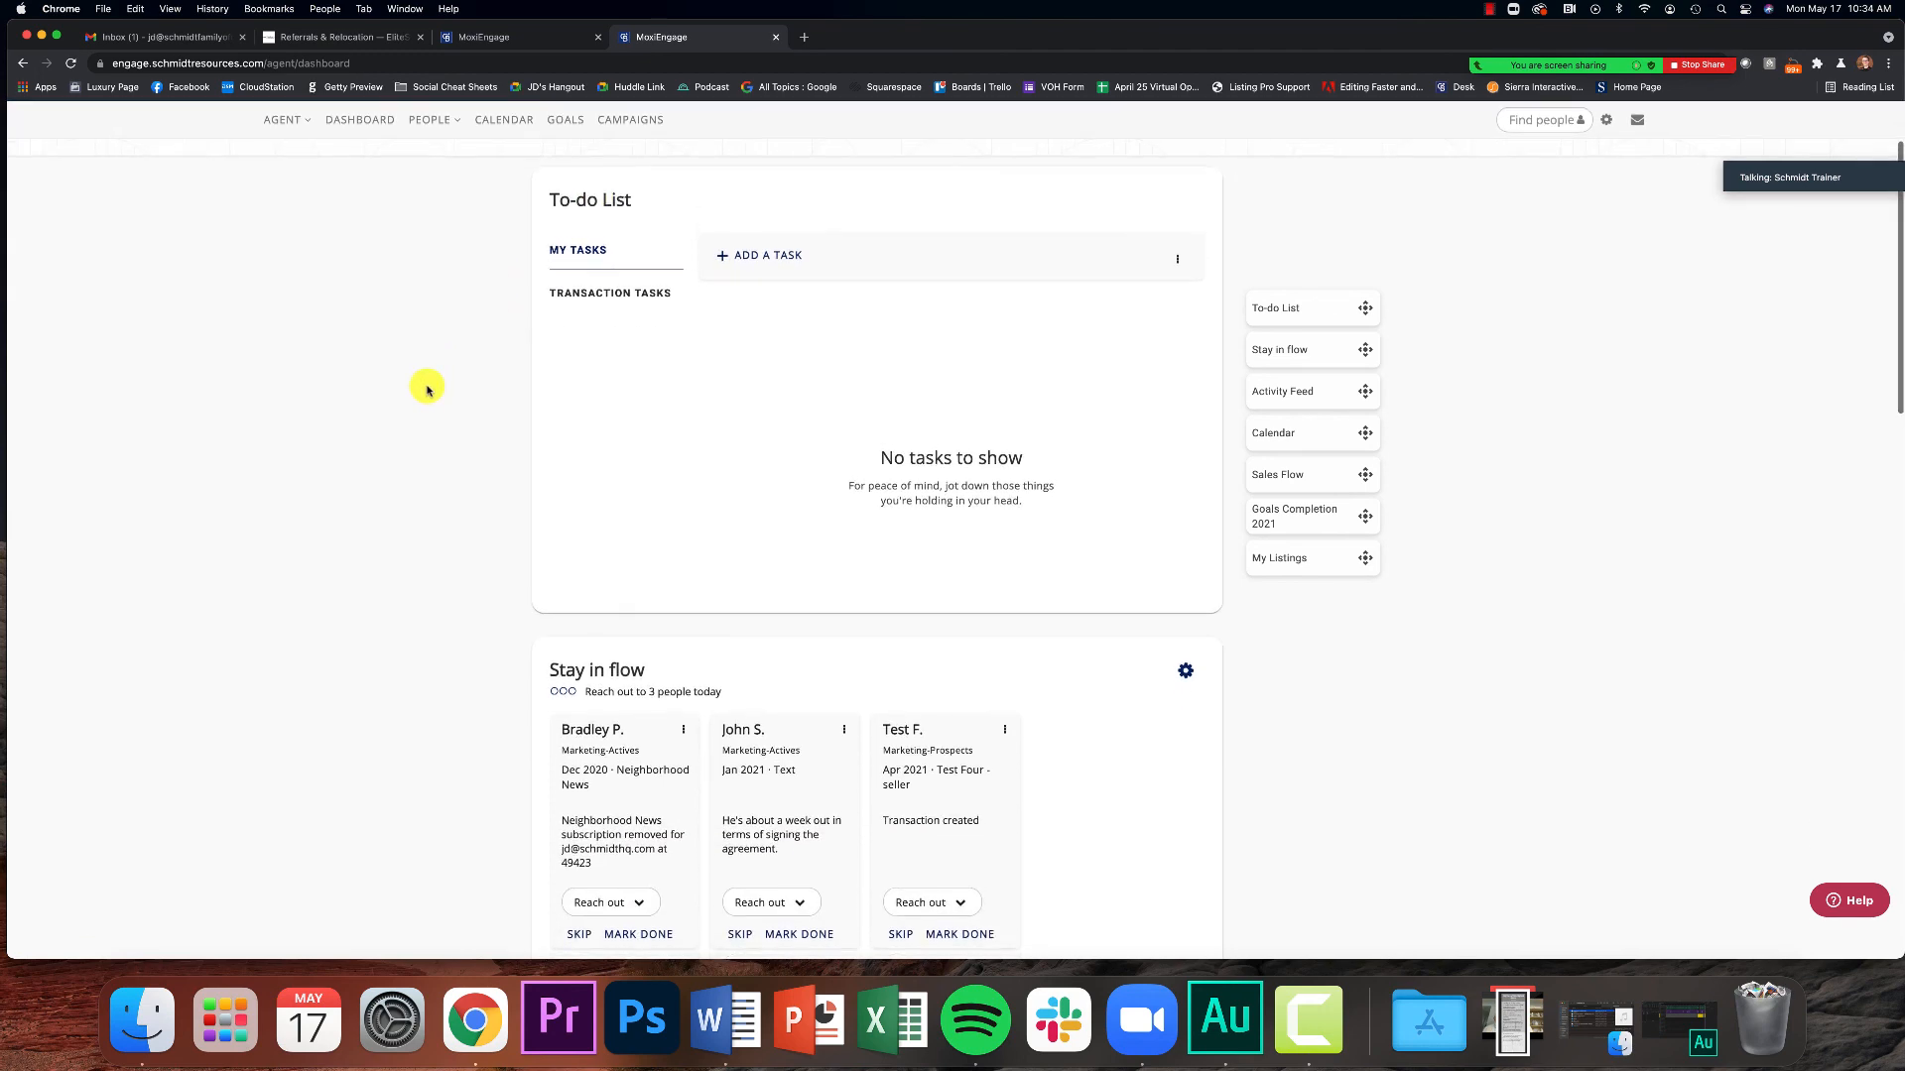
pyautogui.scroll(-5, 427, 387)
pyautogui.scroll(8, 428, 387)
pyautogui.scroll(-6, 427, 387)
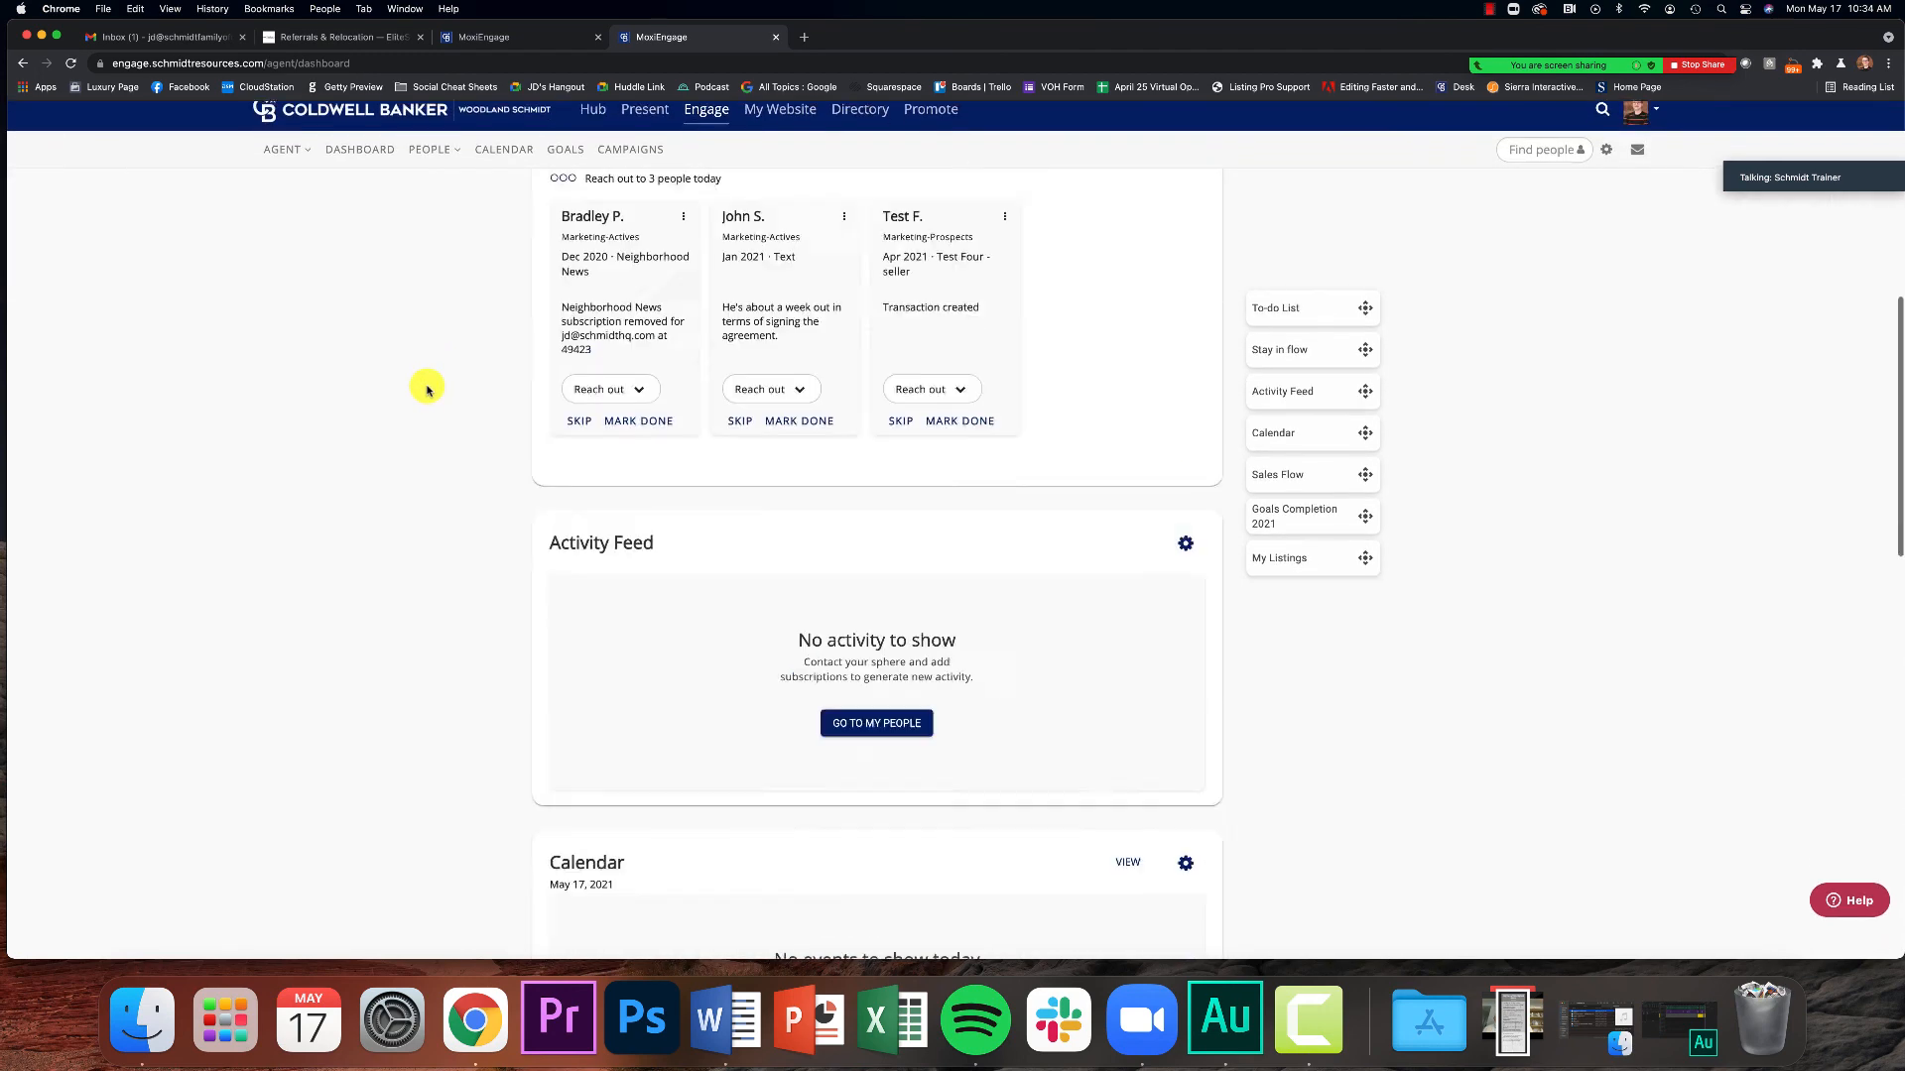
pyautogui.scroll(10, 428, 387)
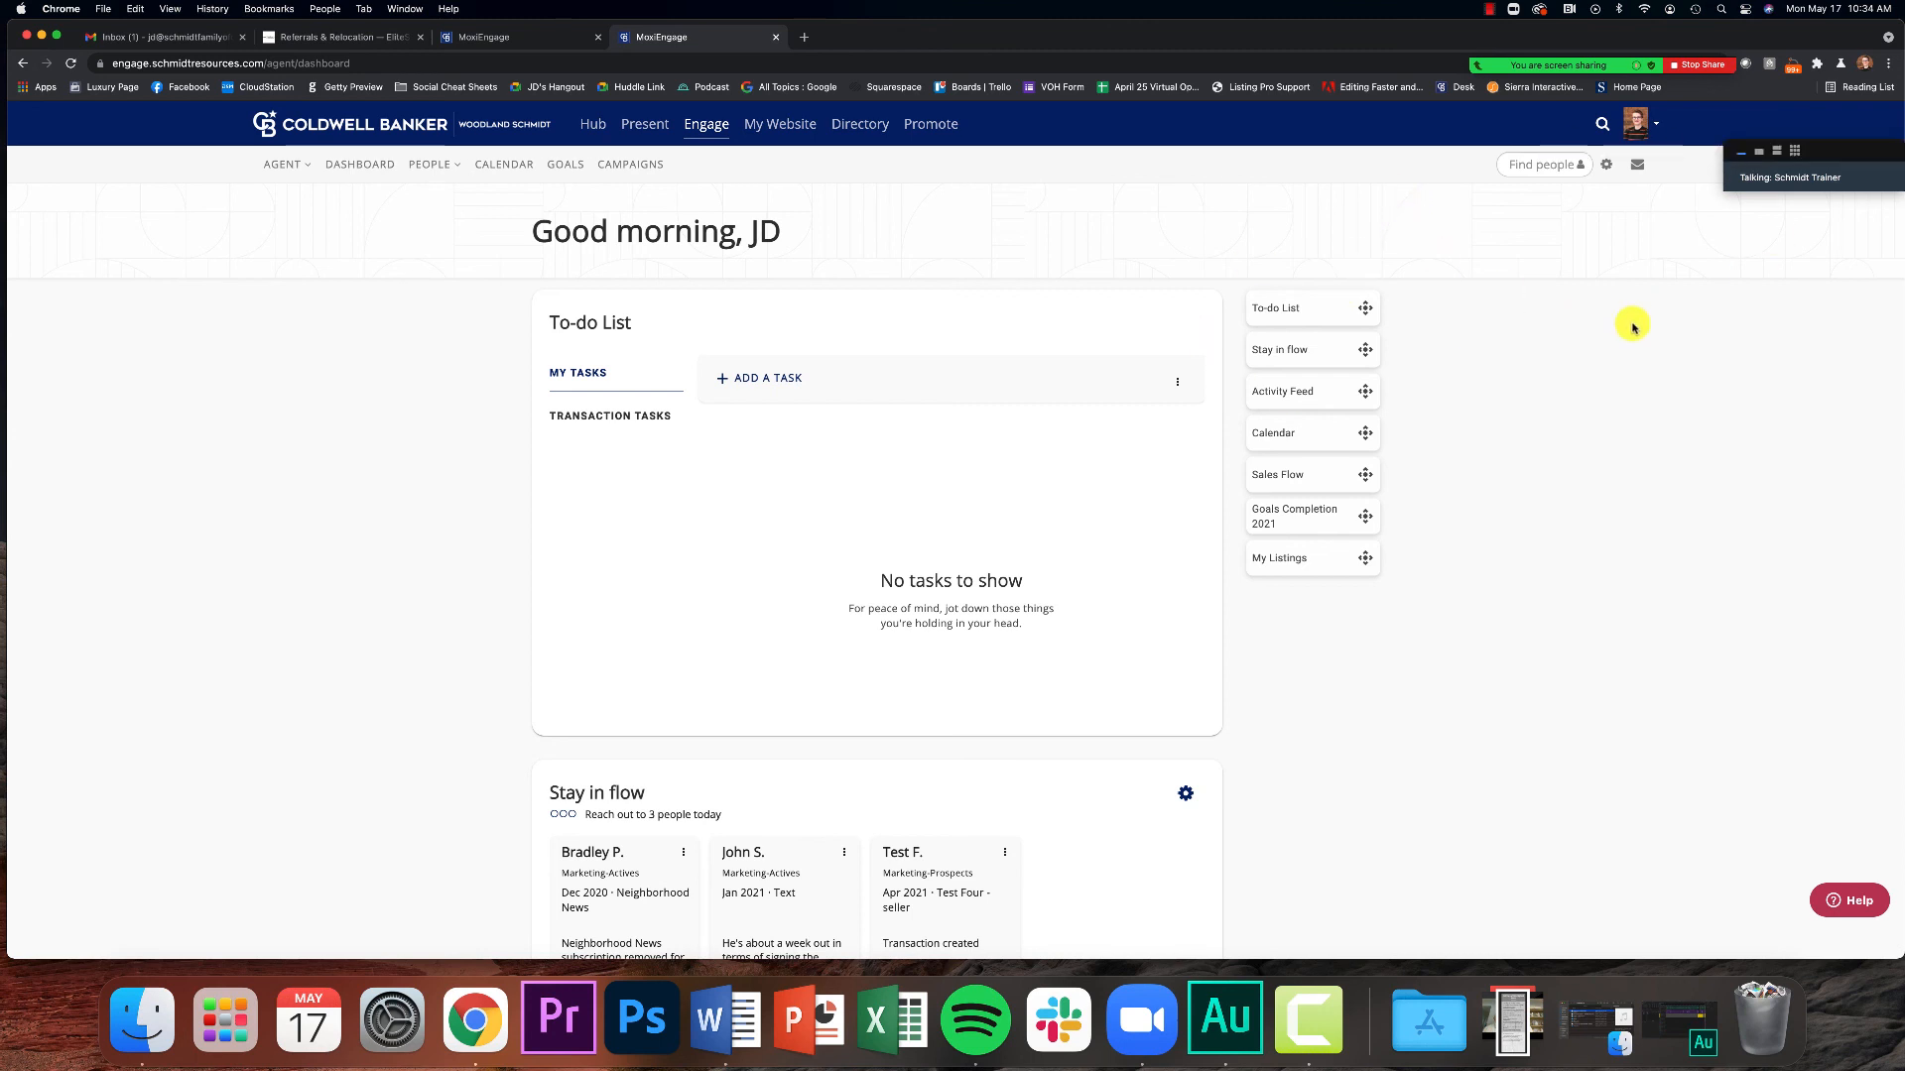
# Open the custom Seller Plan for customizing from the Task Manager in Engage Settings and review its prospect task timeline.
pyautogui.click(1607, 168)
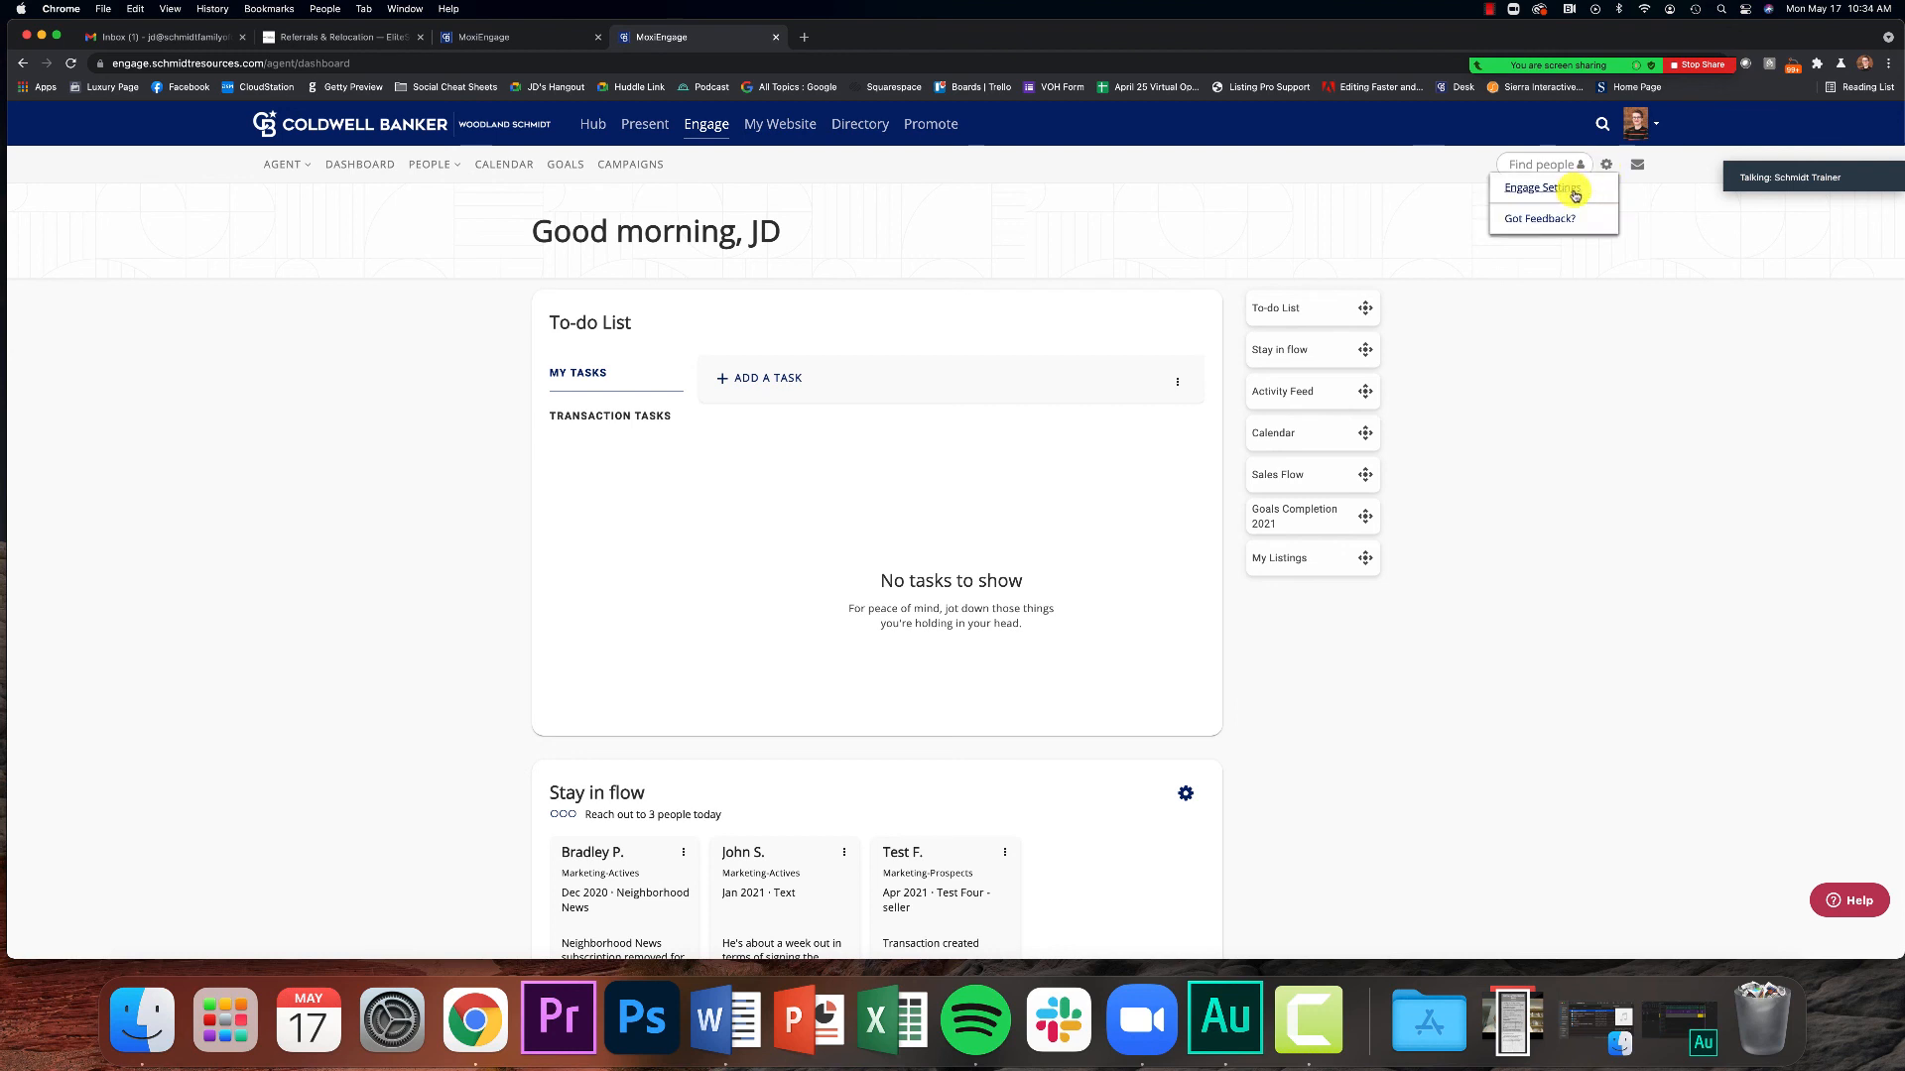
pyautogui.click(1575, 196)
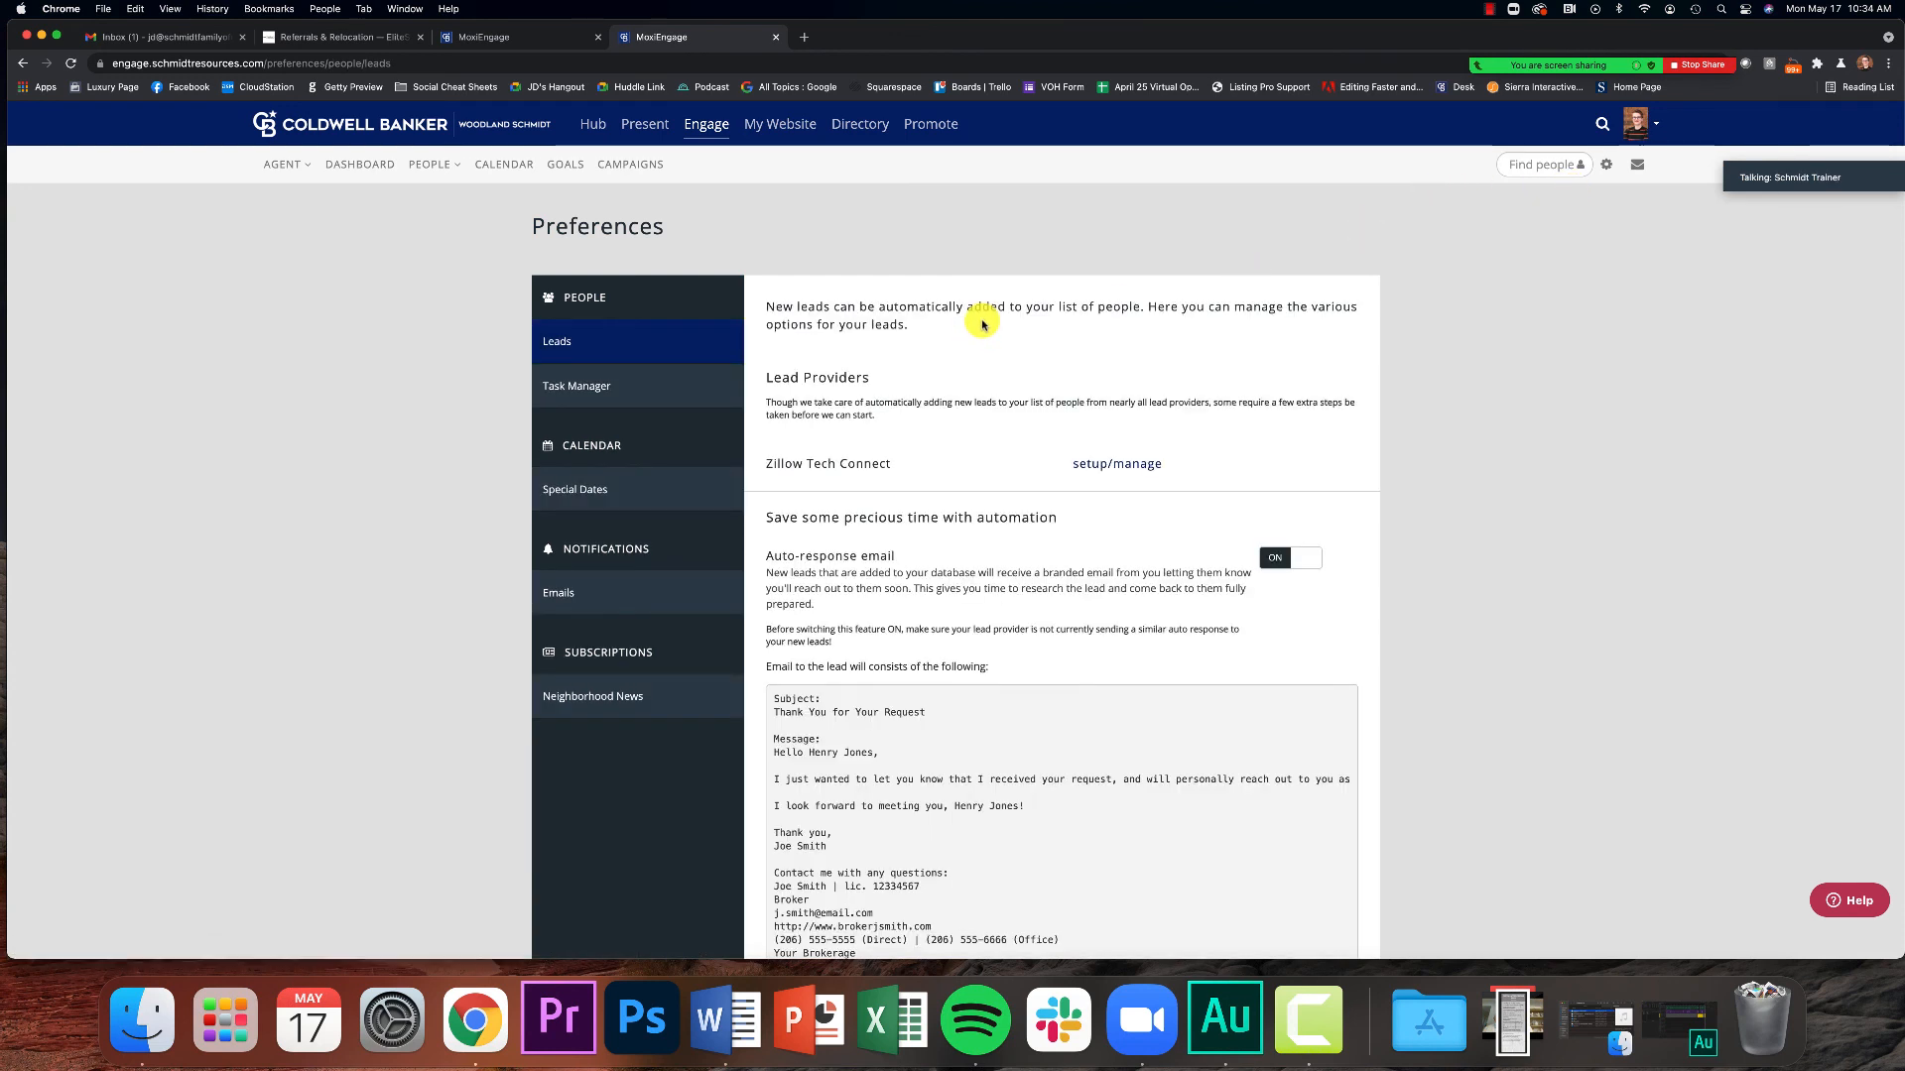
pyautogui.click(621, 389)
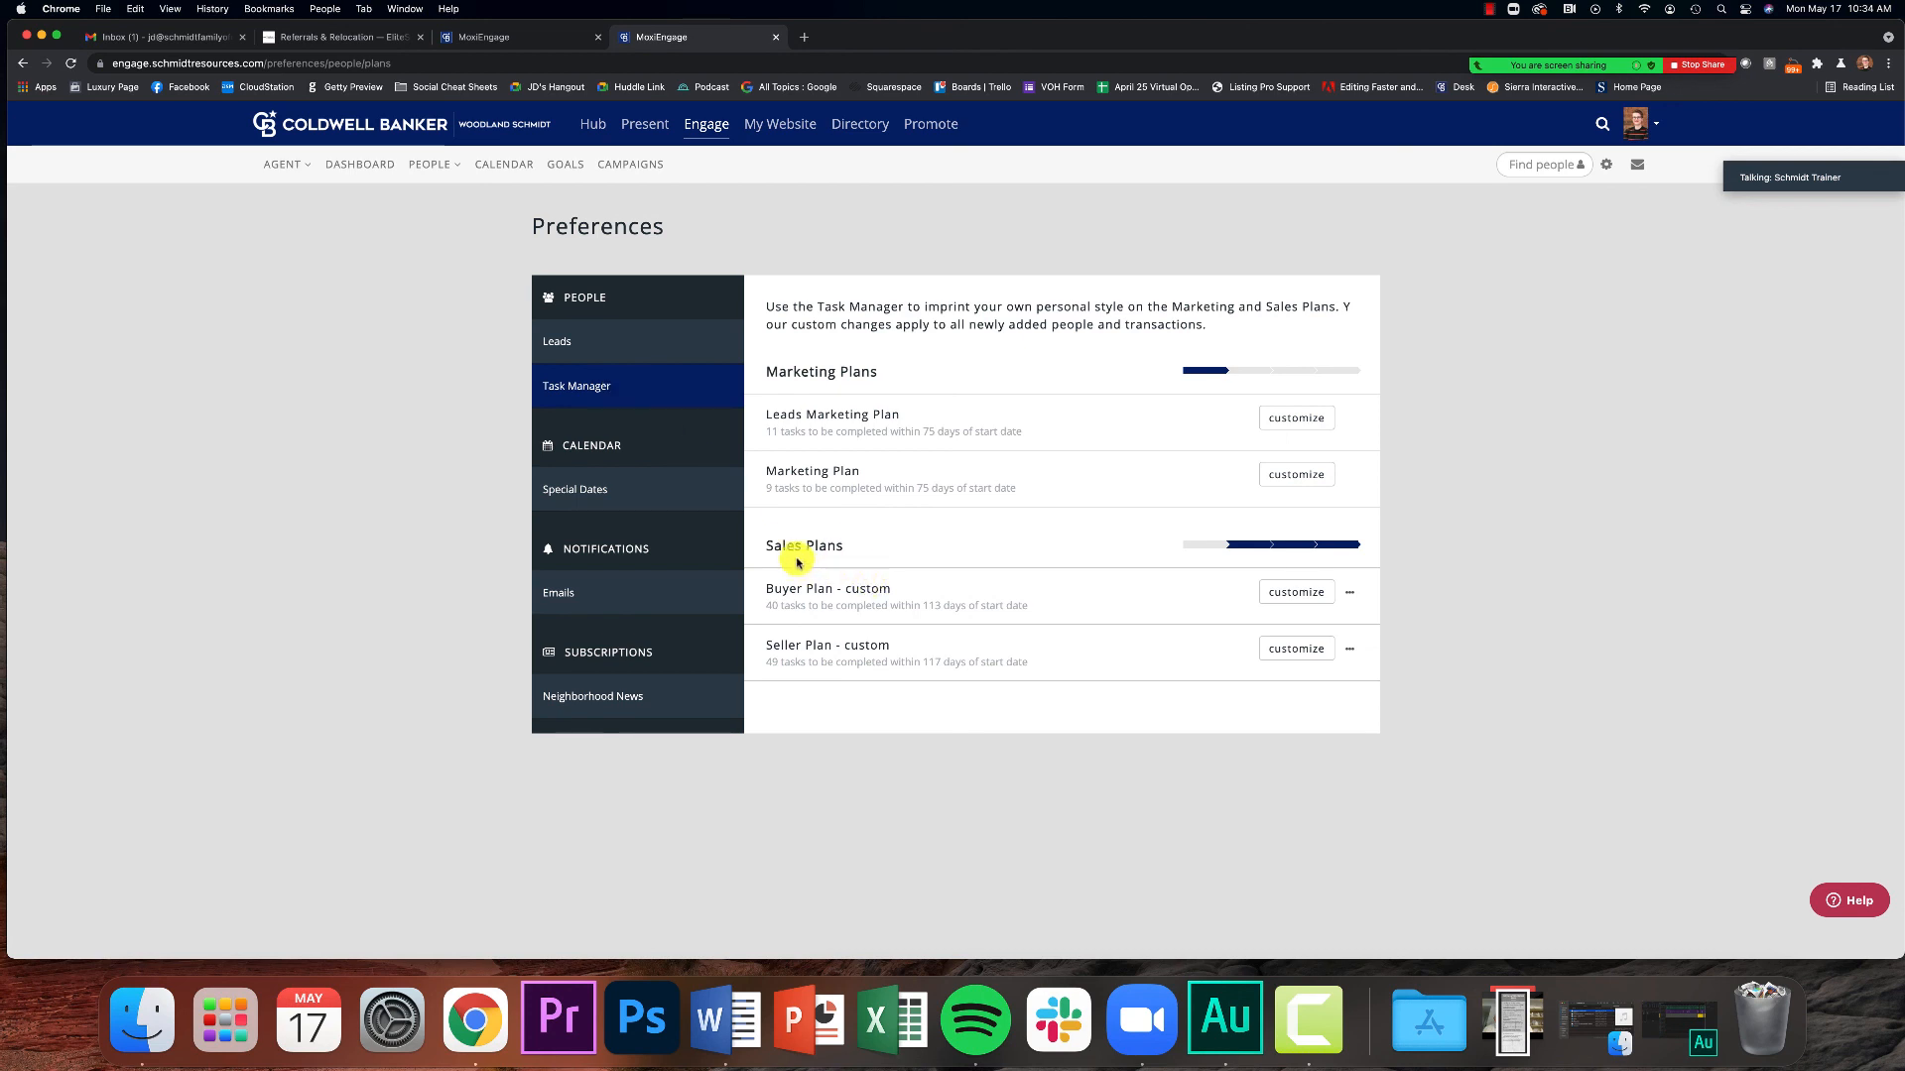
pyautogui.click(1304, 648)
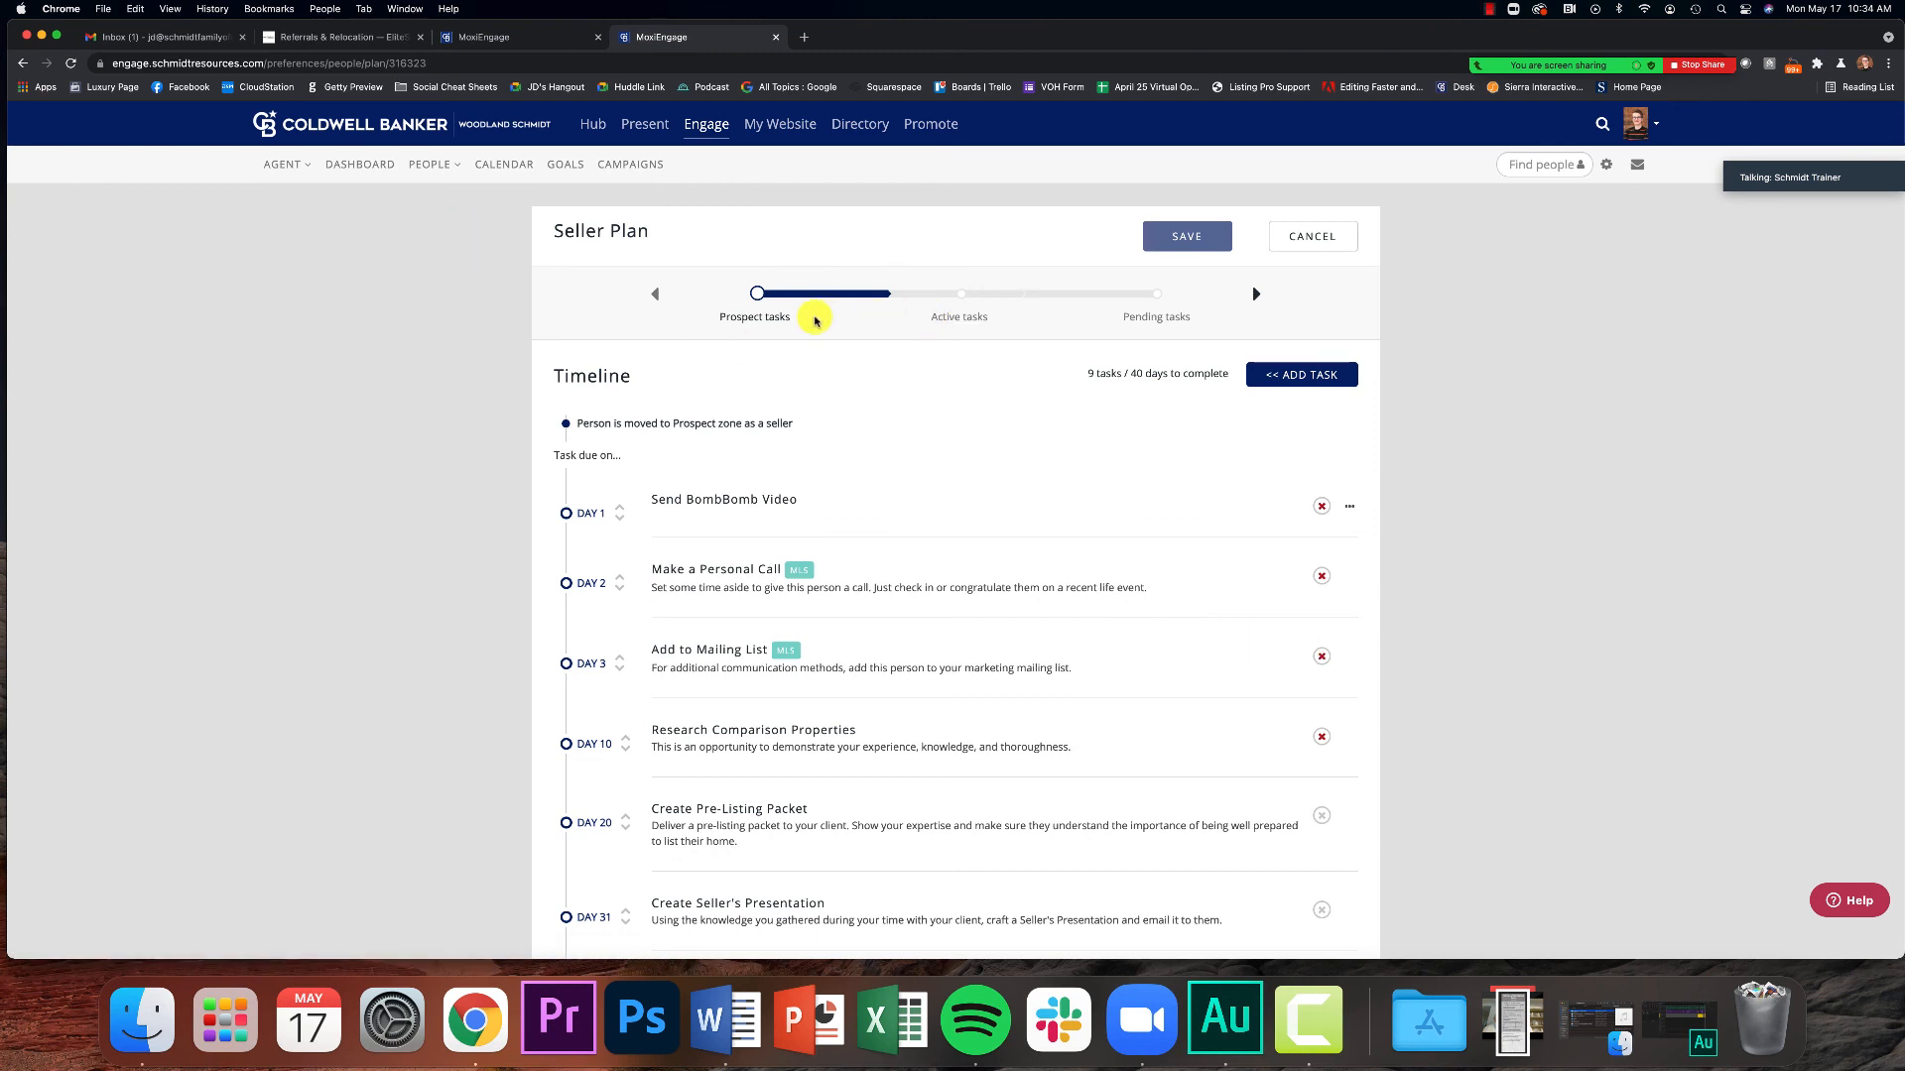
pyautogui.scroll(-3, 735, 476)
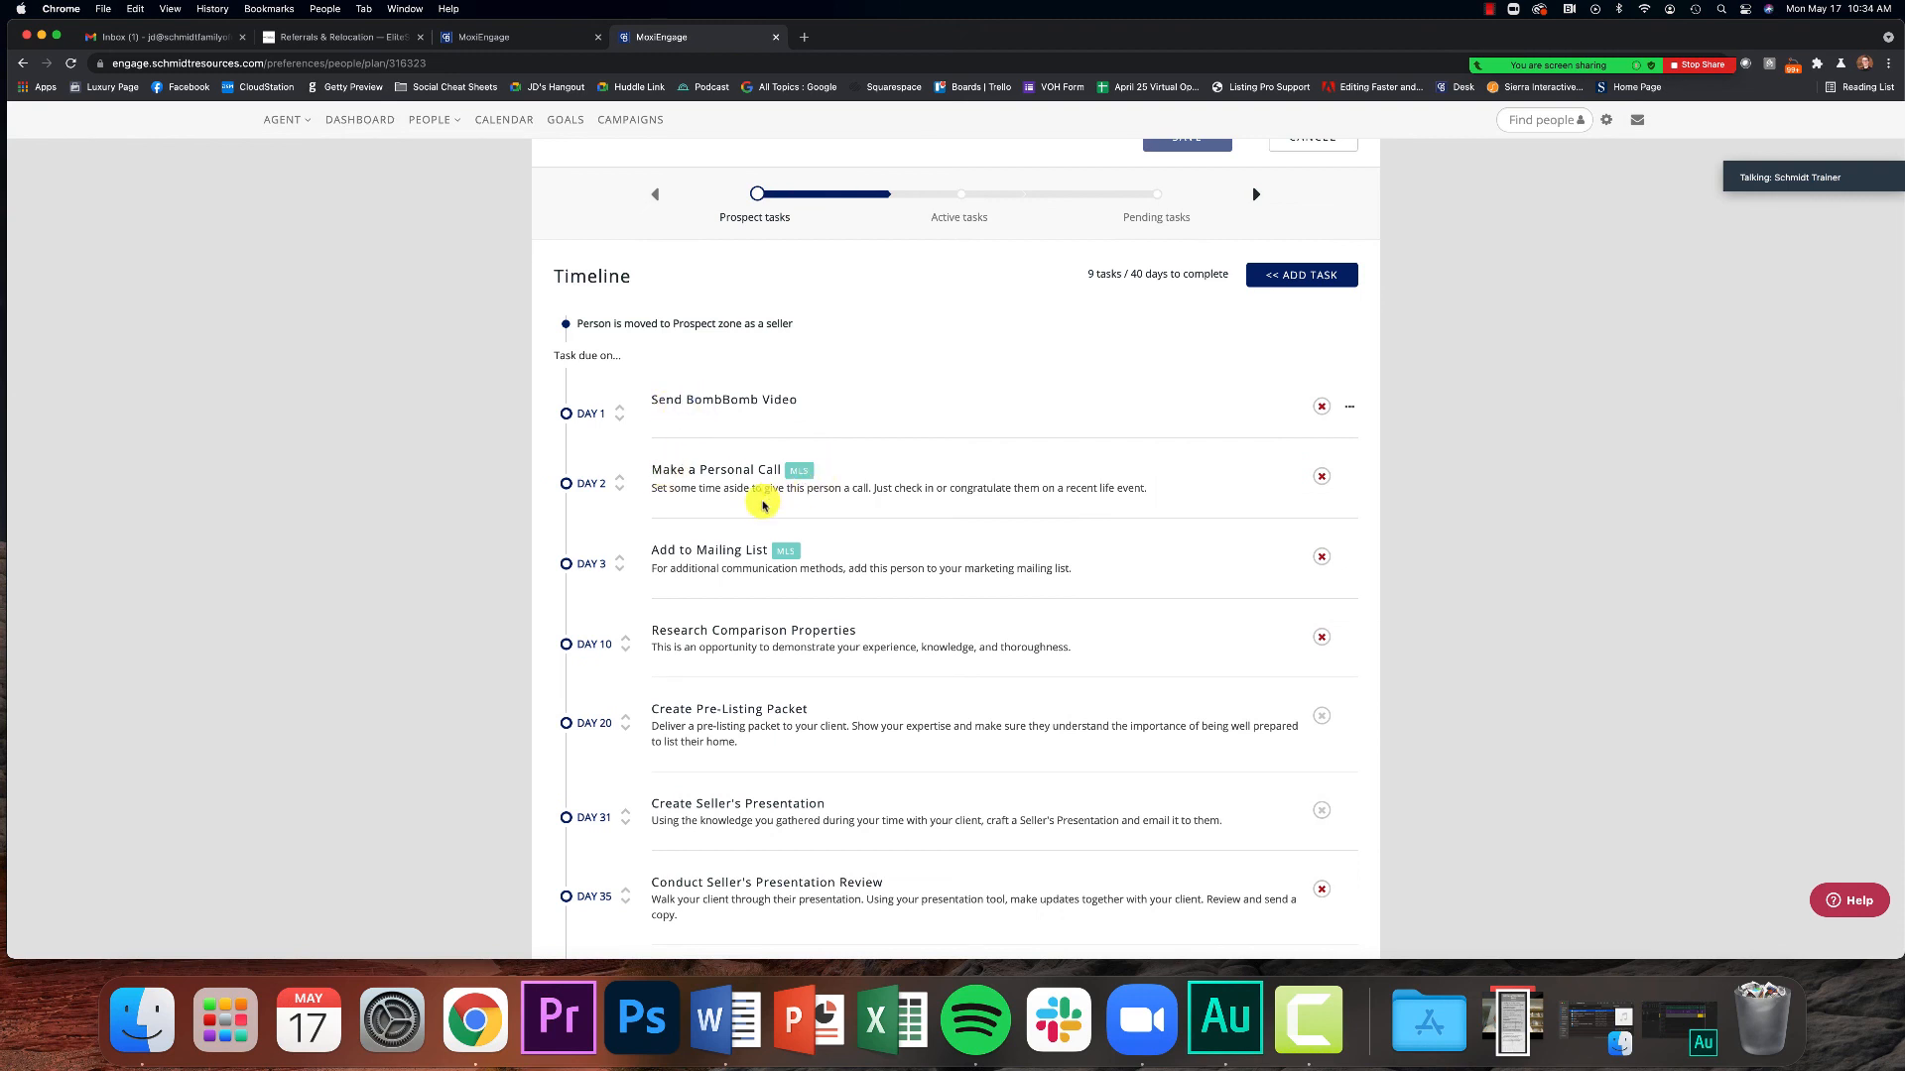
pyautogui.scroll(-3, 673, 488)
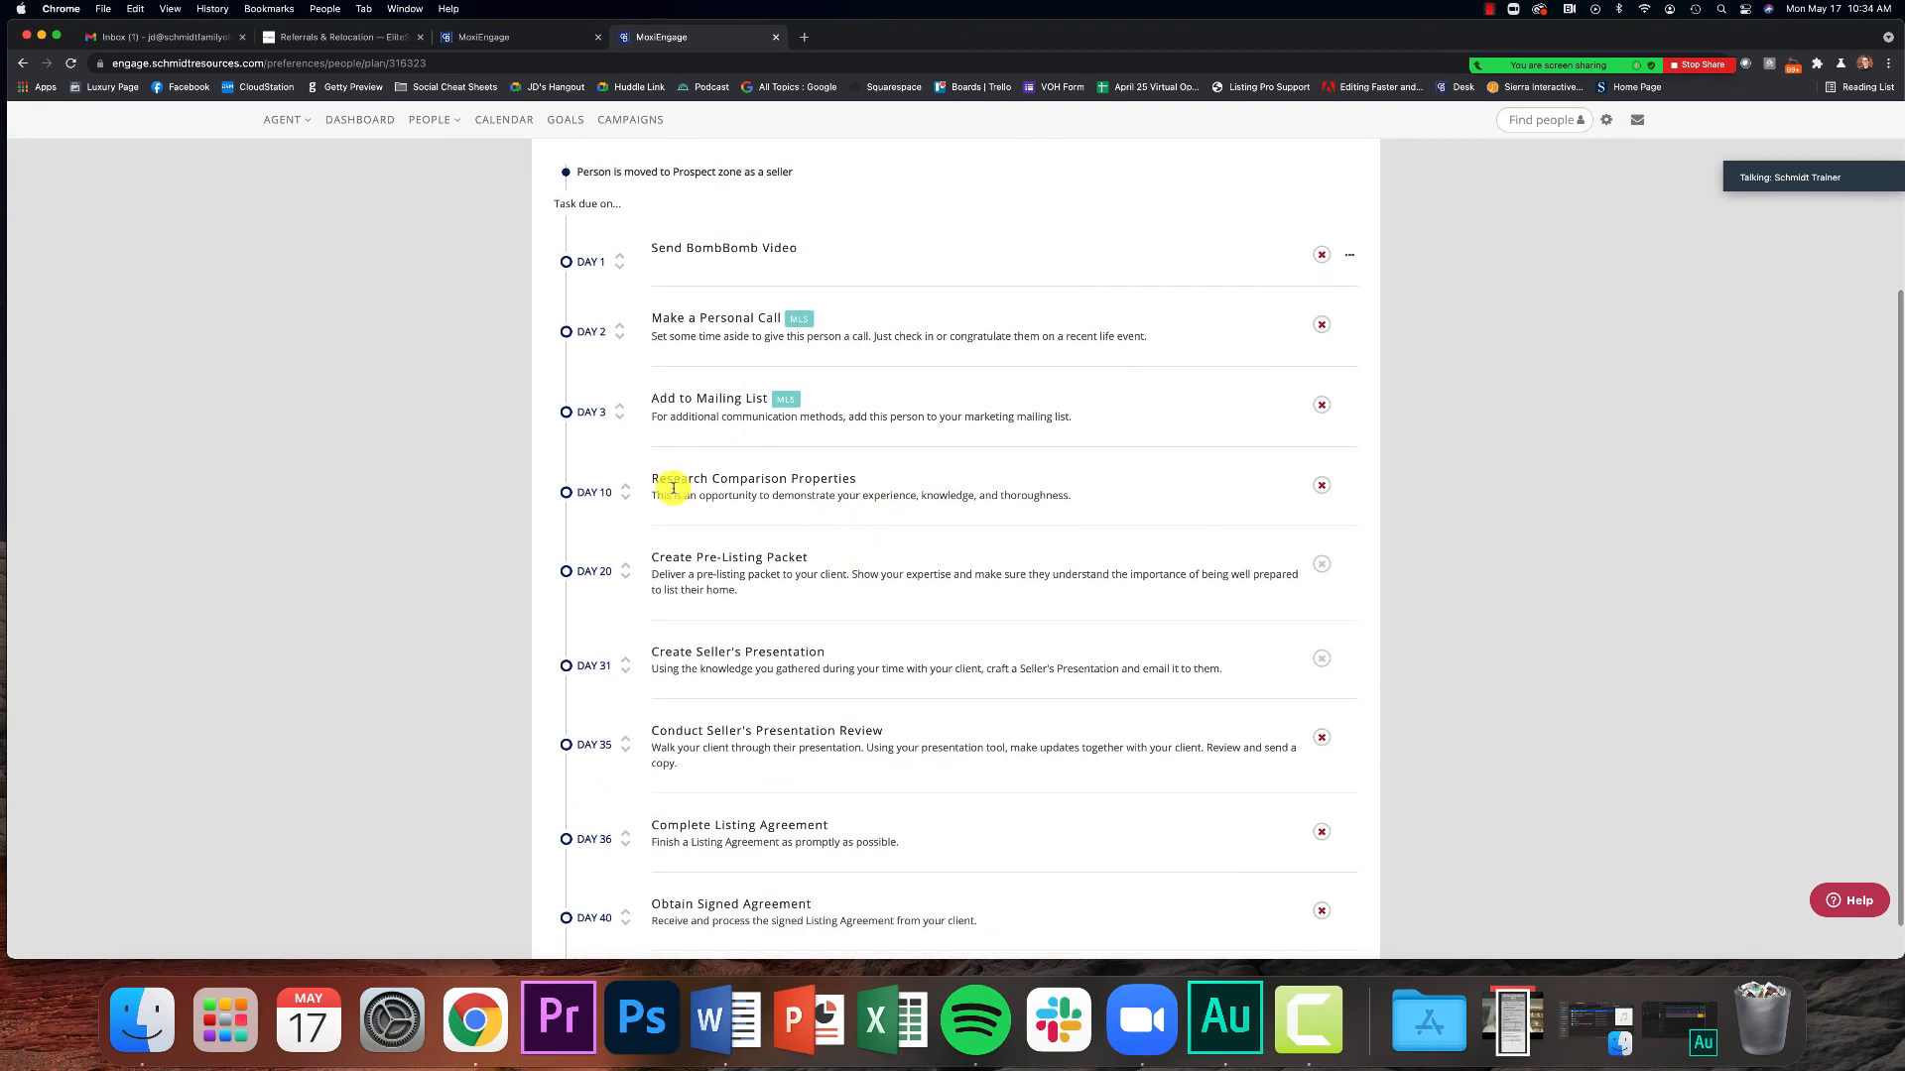
pyautogui.scroll(-1, 747, 654)
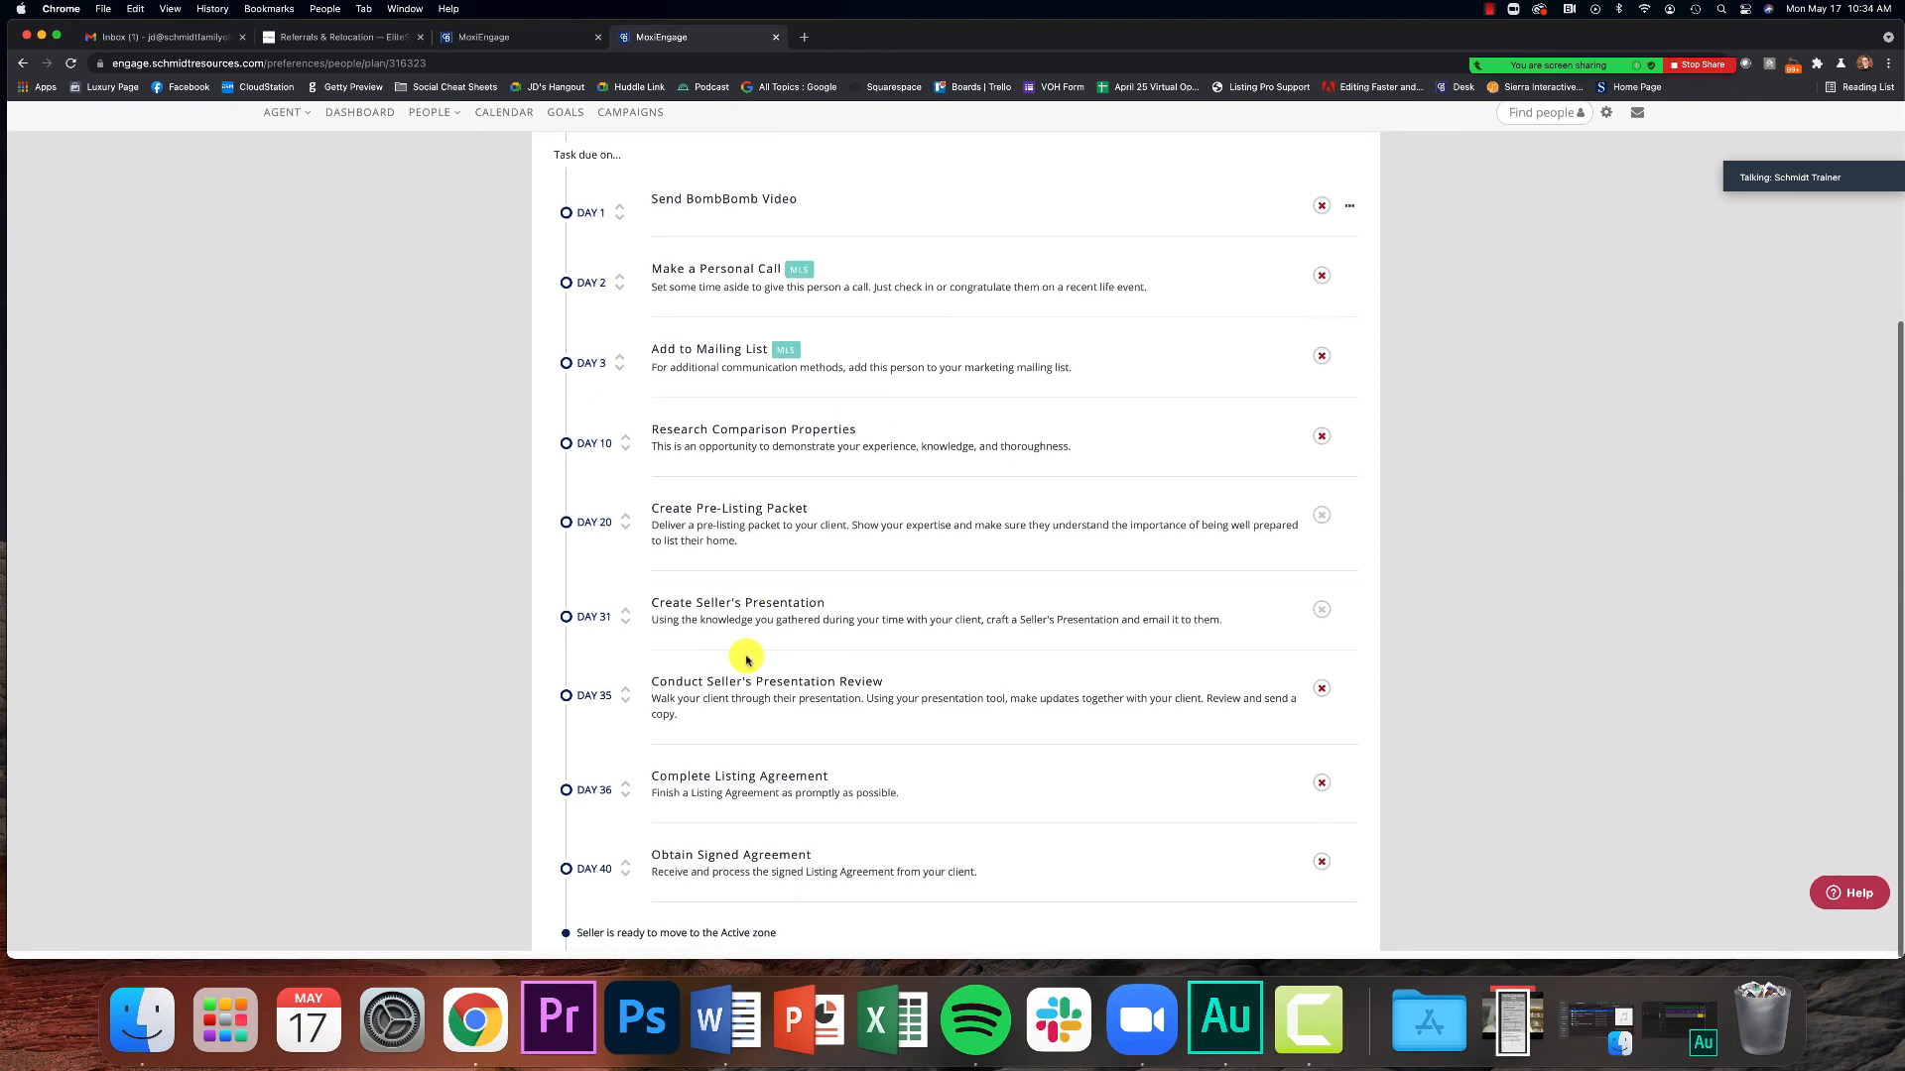